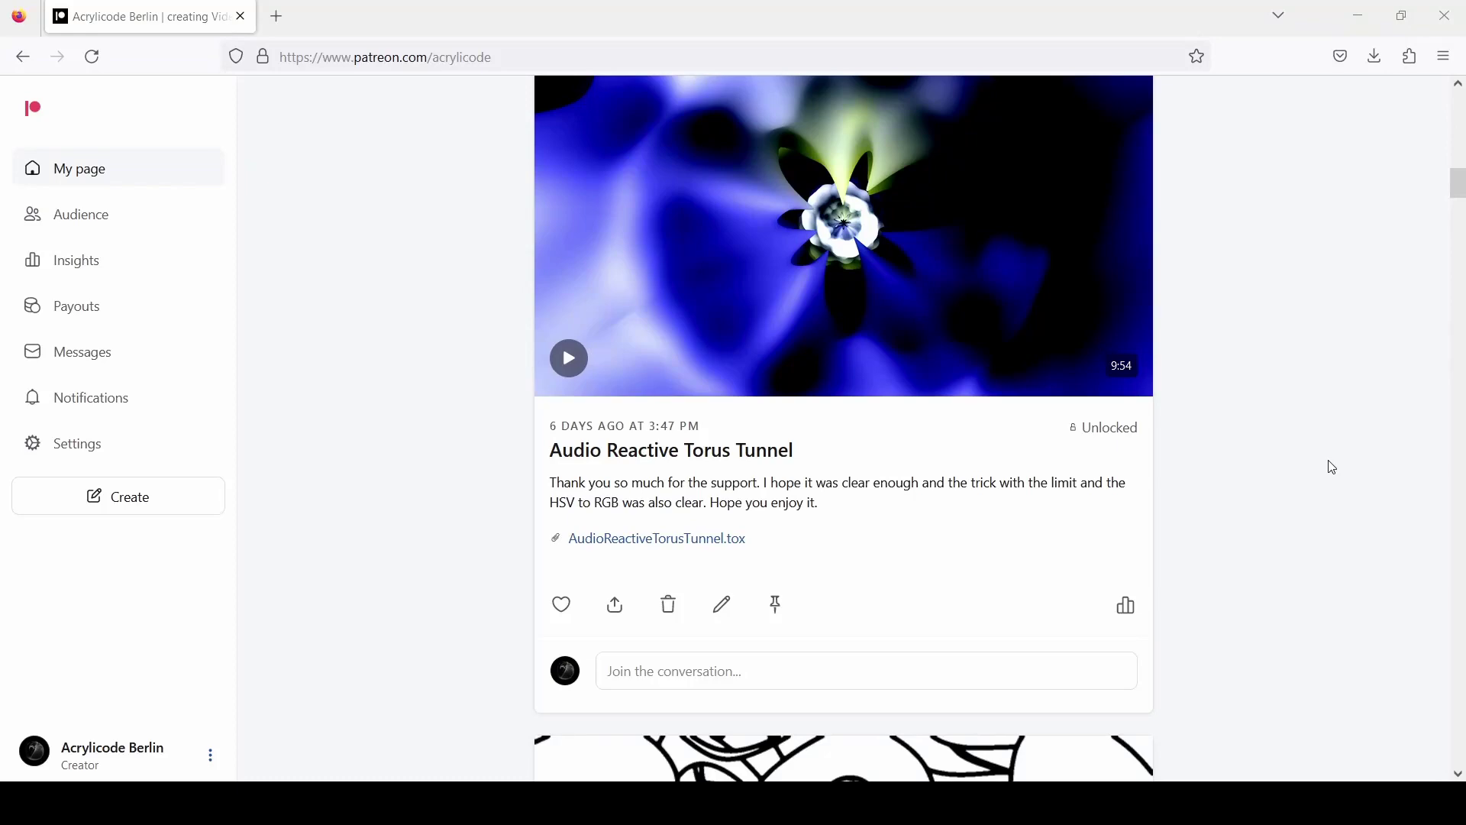
# Look through the tutorial posts and their attached project files on the creator's page.
pyautogui.scroll(-5, 1333, 467)
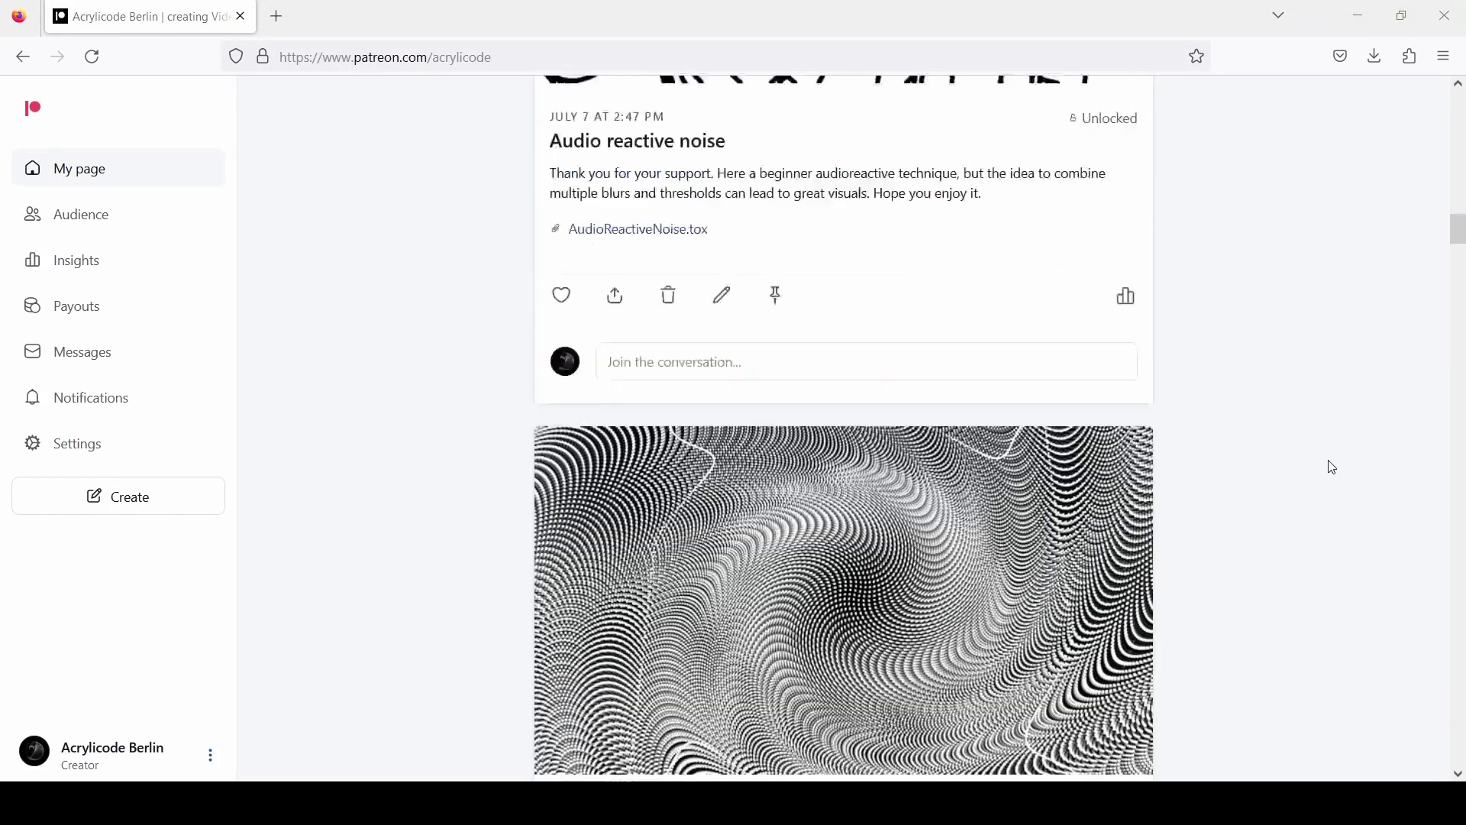
pyautogui.scroll(-5, 1333, 468)
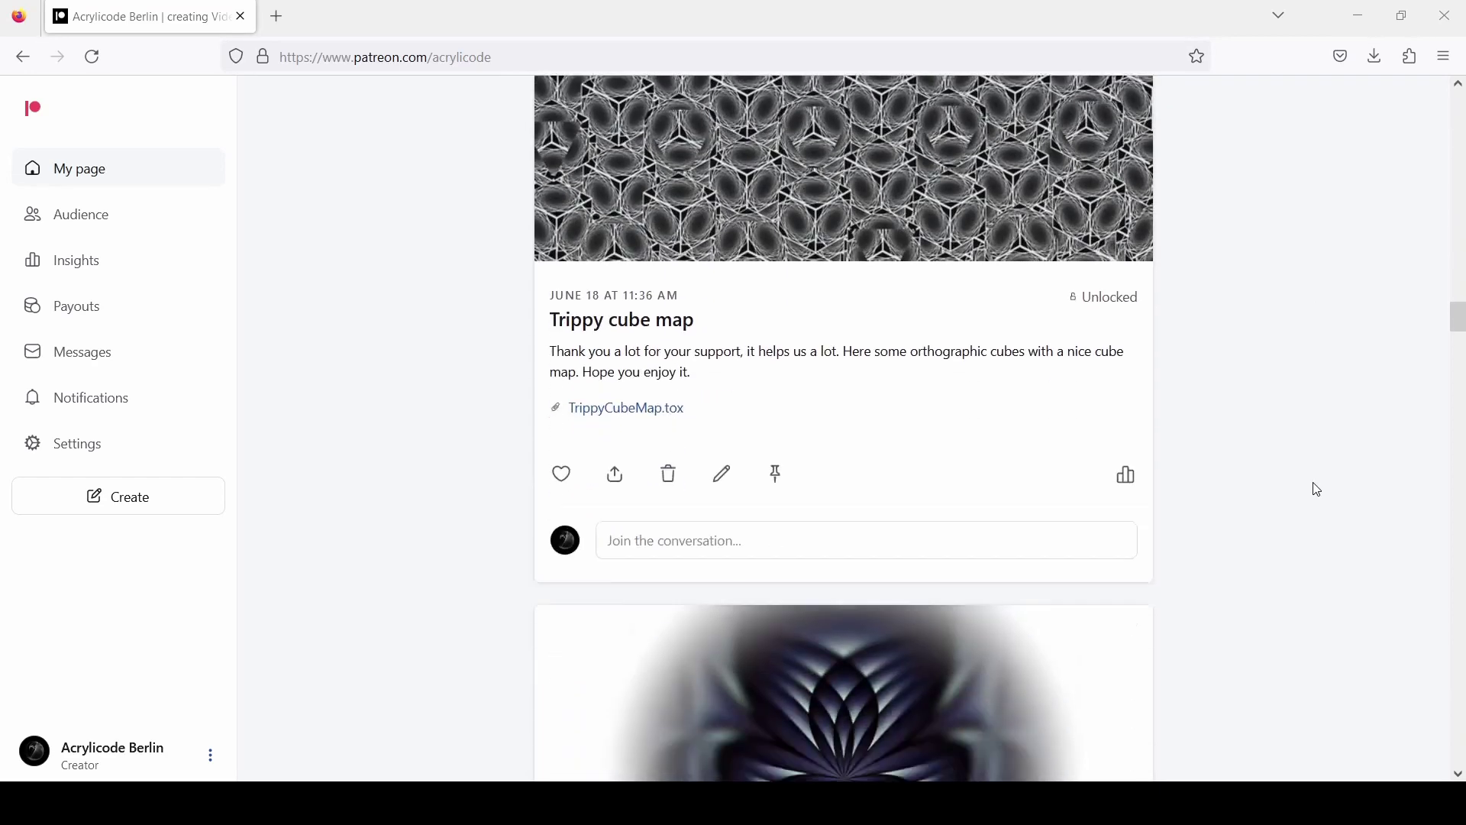
pyautogui.scroll(-10, 1317, 493)
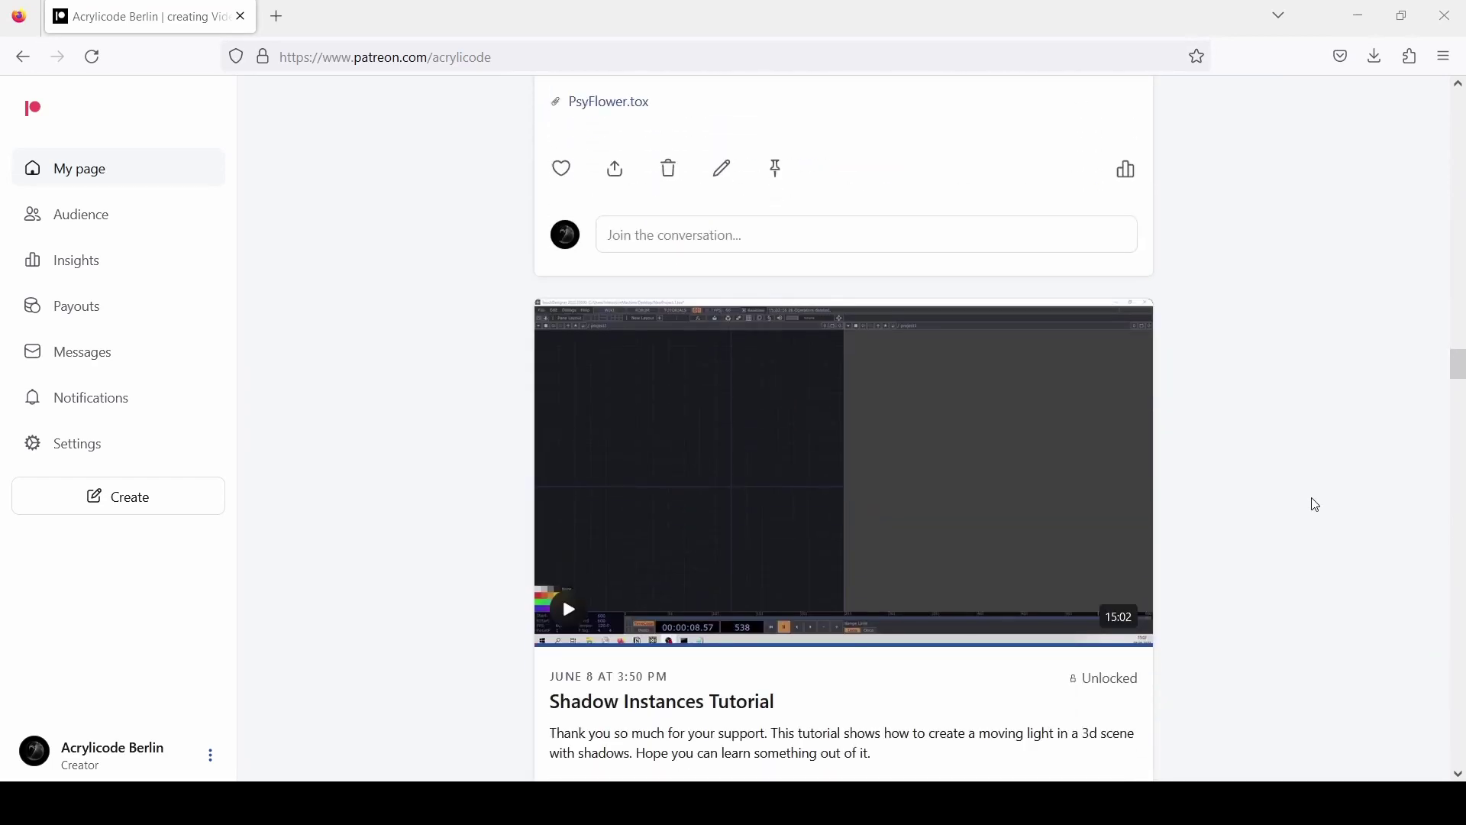
pyautogui.scroll(-5, 1315, 502)
pyautogui.scroll(-12, 1315, 504)
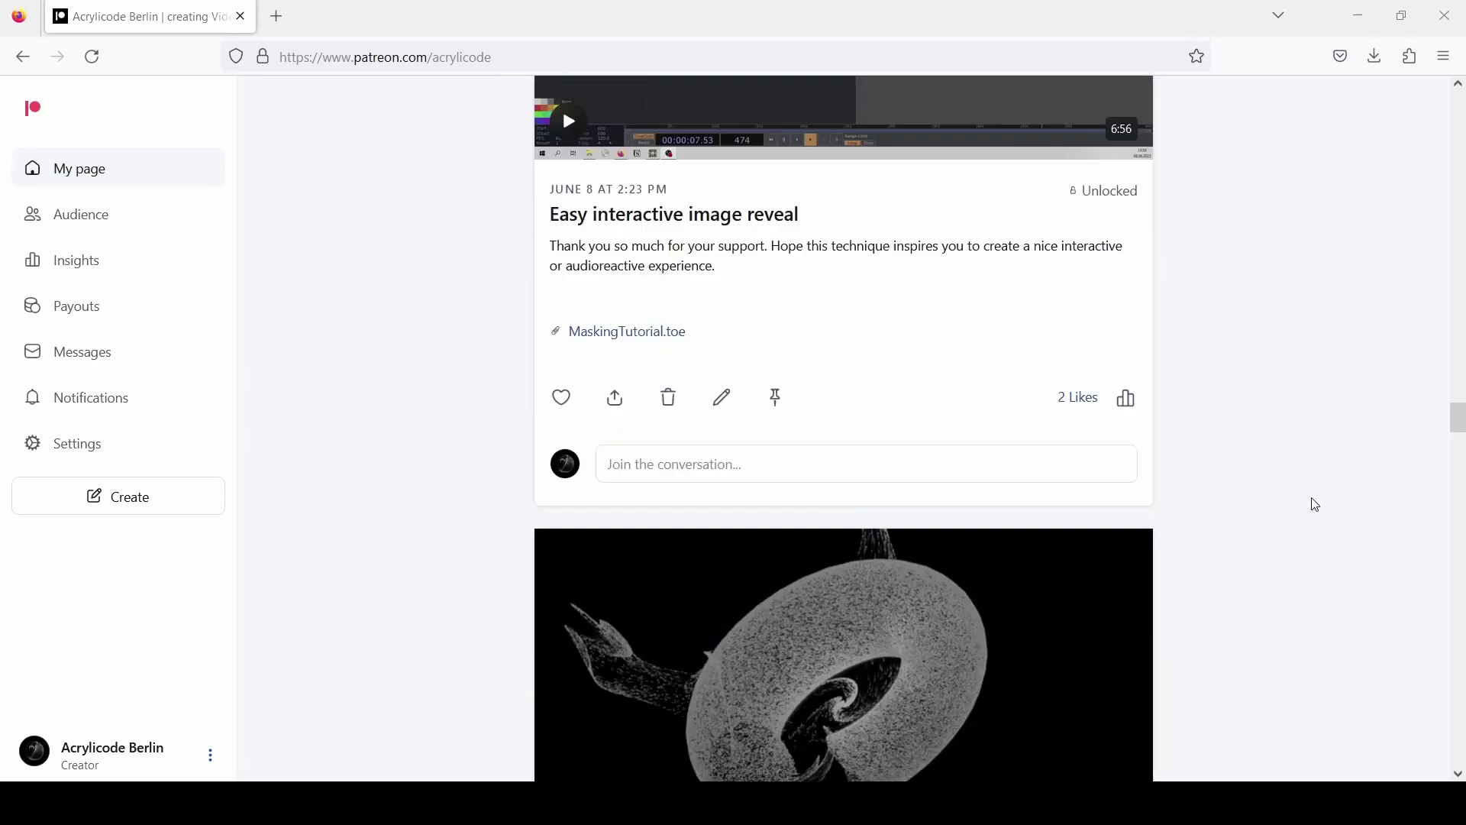
pyautogui.scroll(-16, 1317, 505)
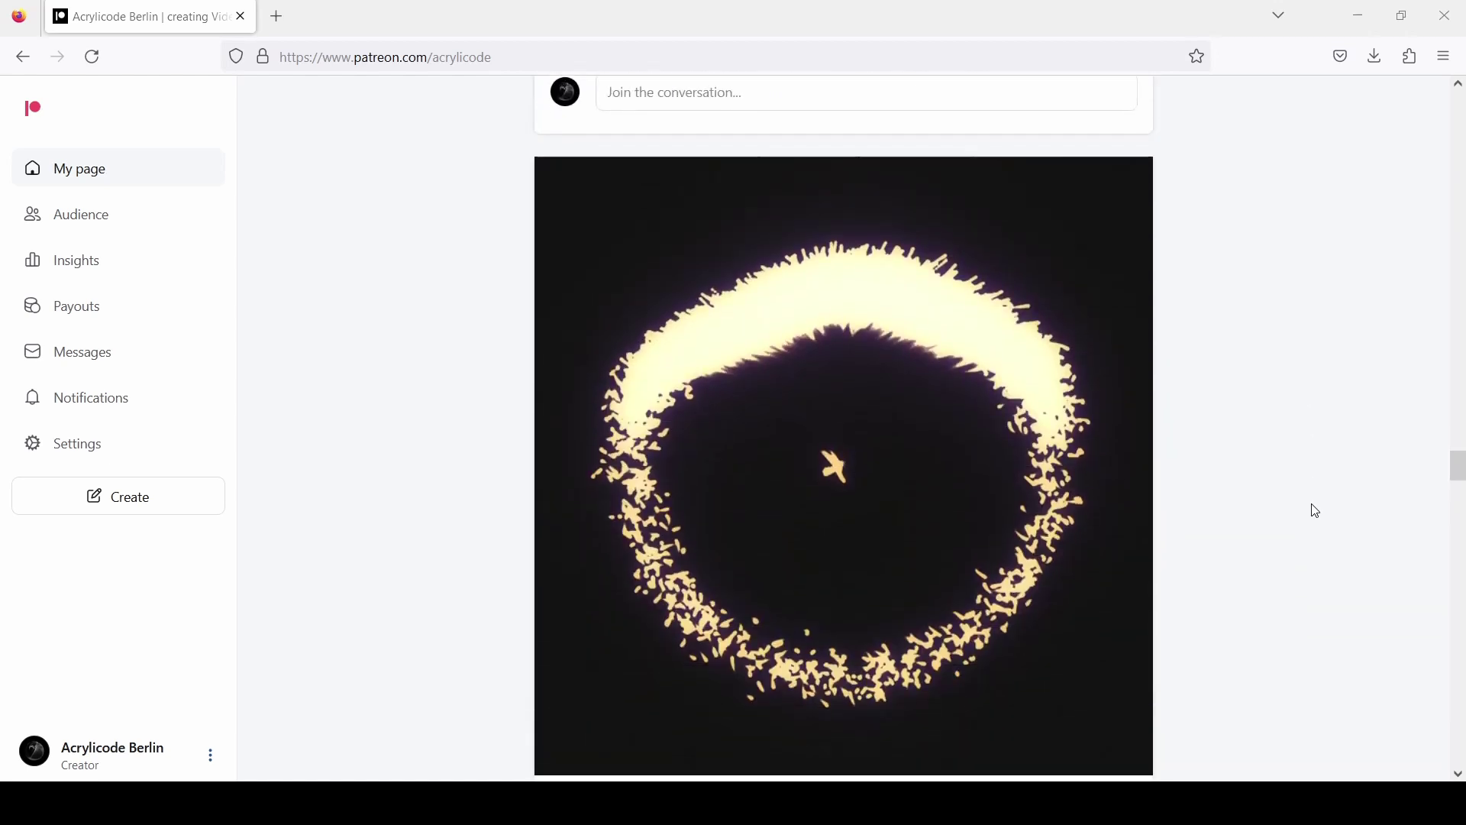
pyautogui.scroll(-10, 1316, 510)
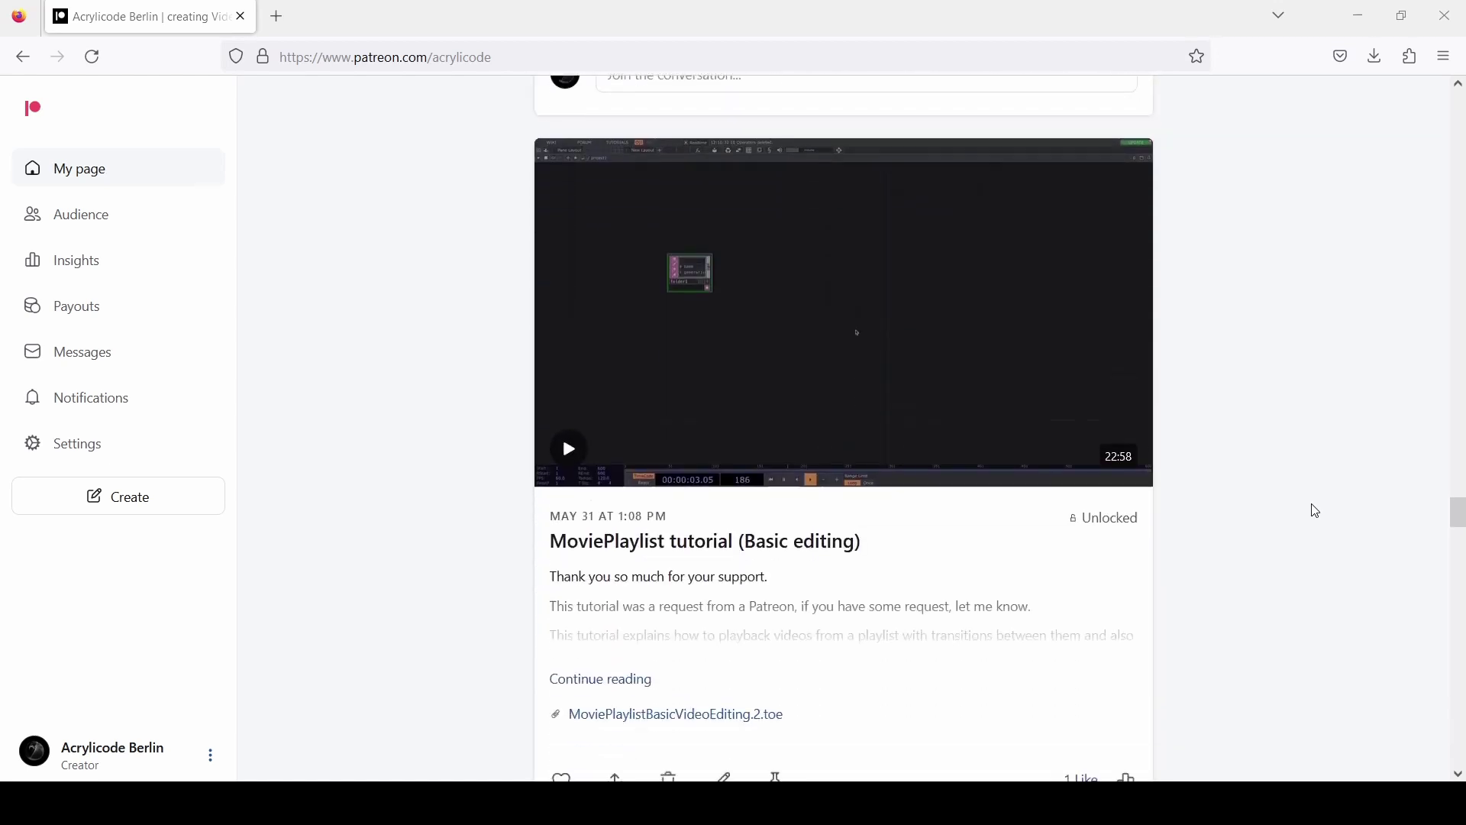
pyautogui.scroll(-12, 1315, 510)
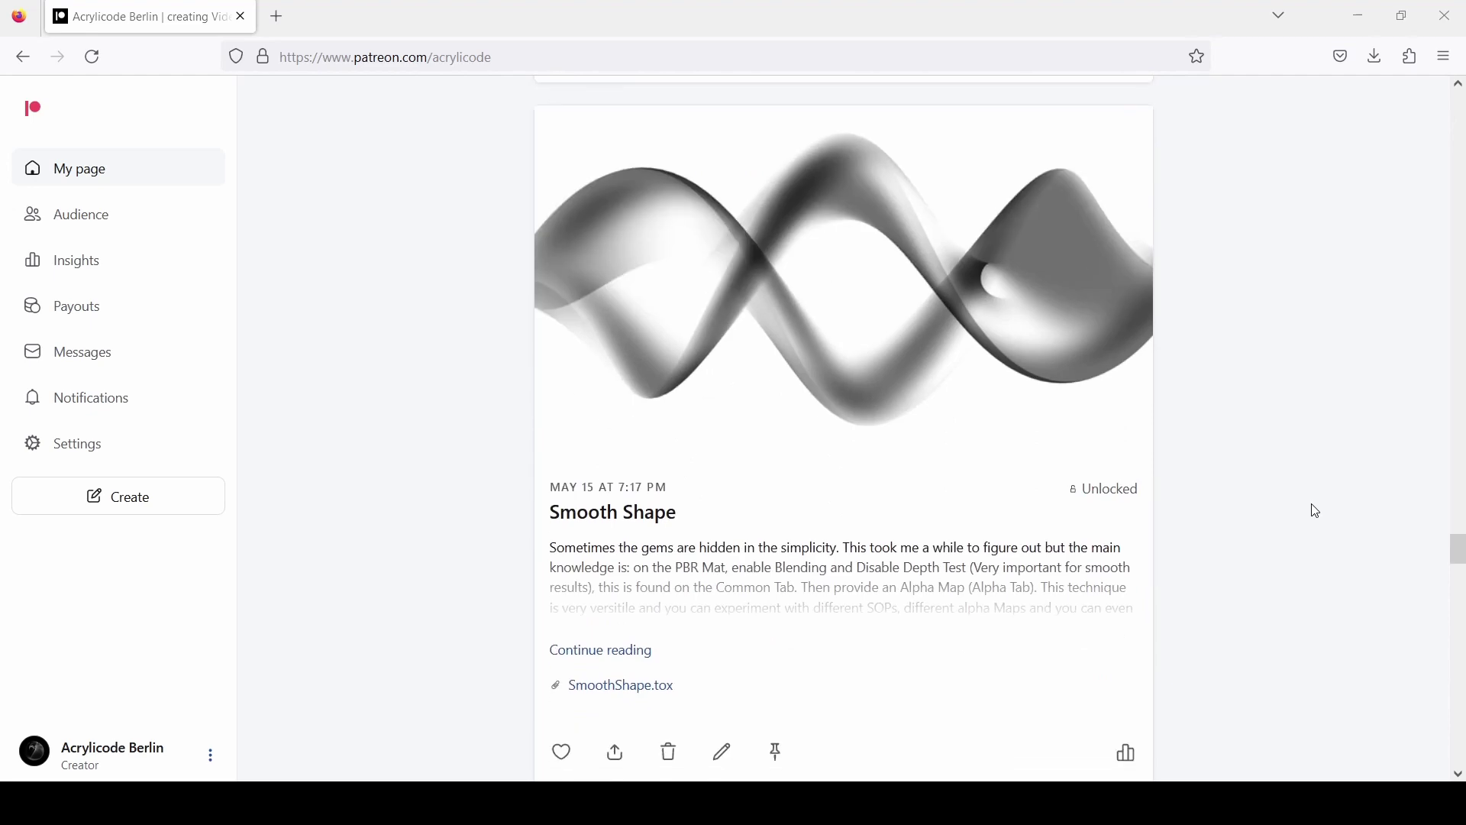
pyautogui.scroll(-9, 1316, 511)
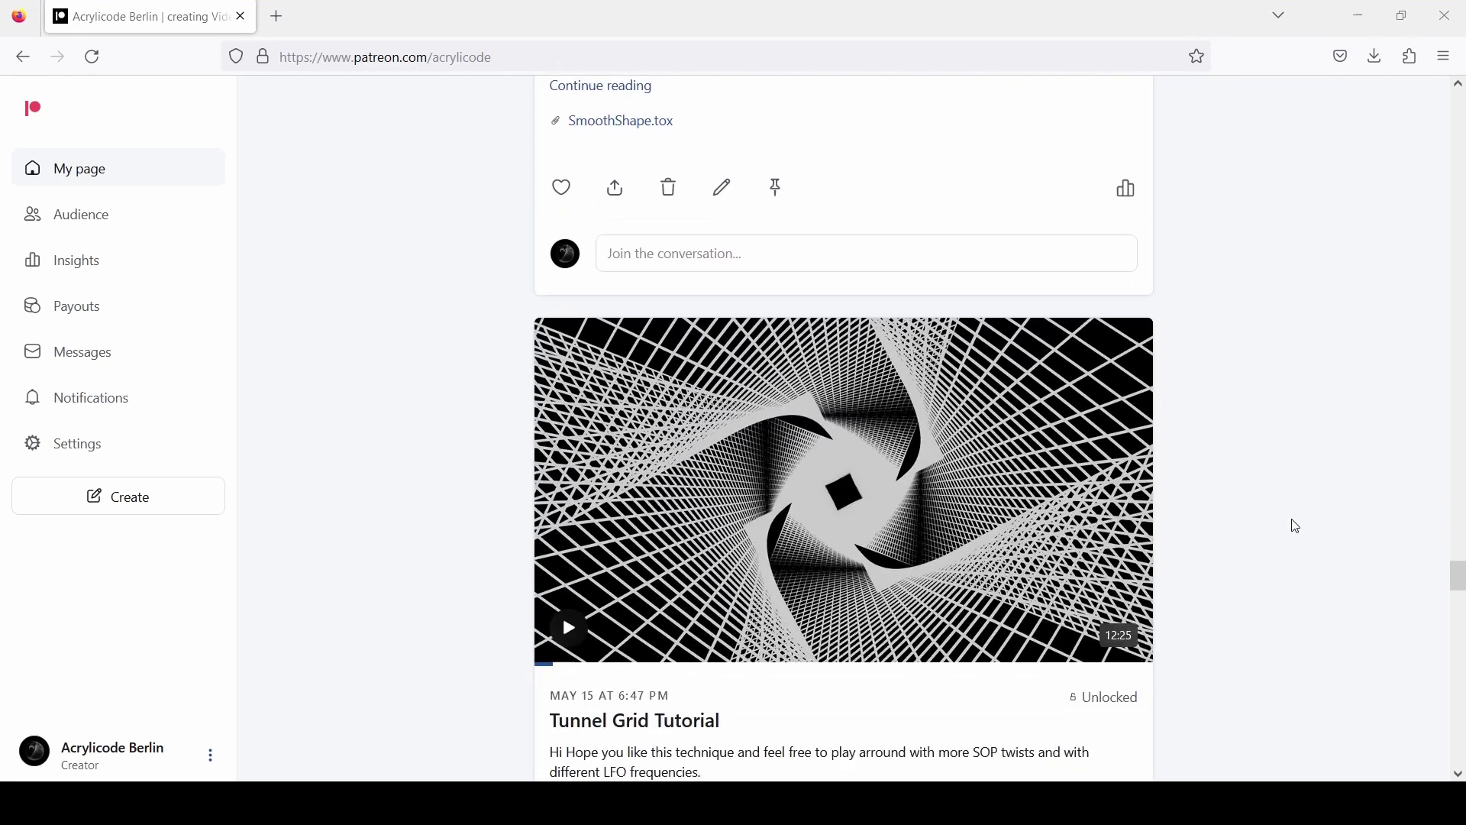
pyautogui.scroll(-10, 1297, 526)
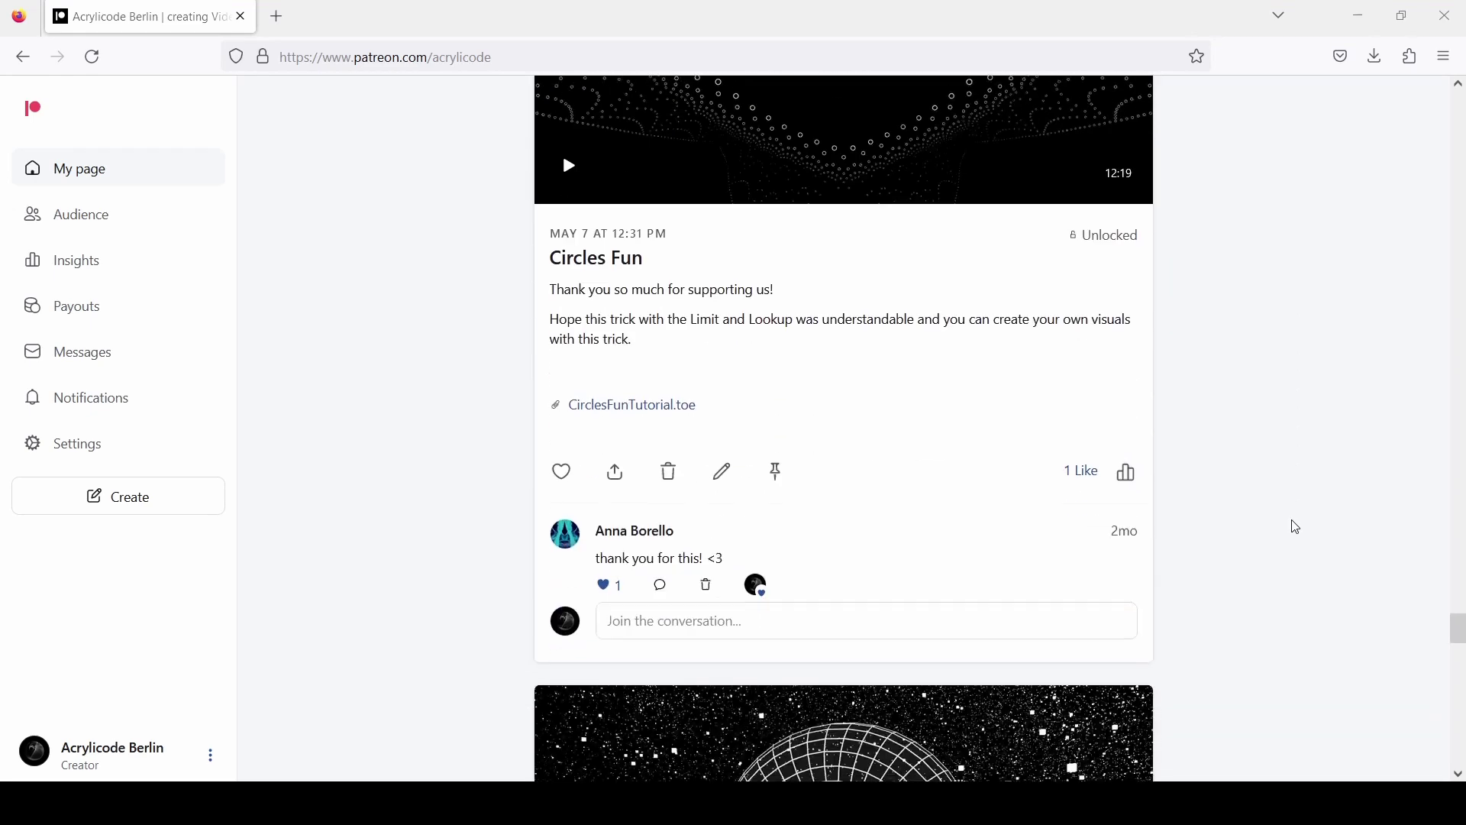
pyautogui.scroll(-13, 1296, 527)
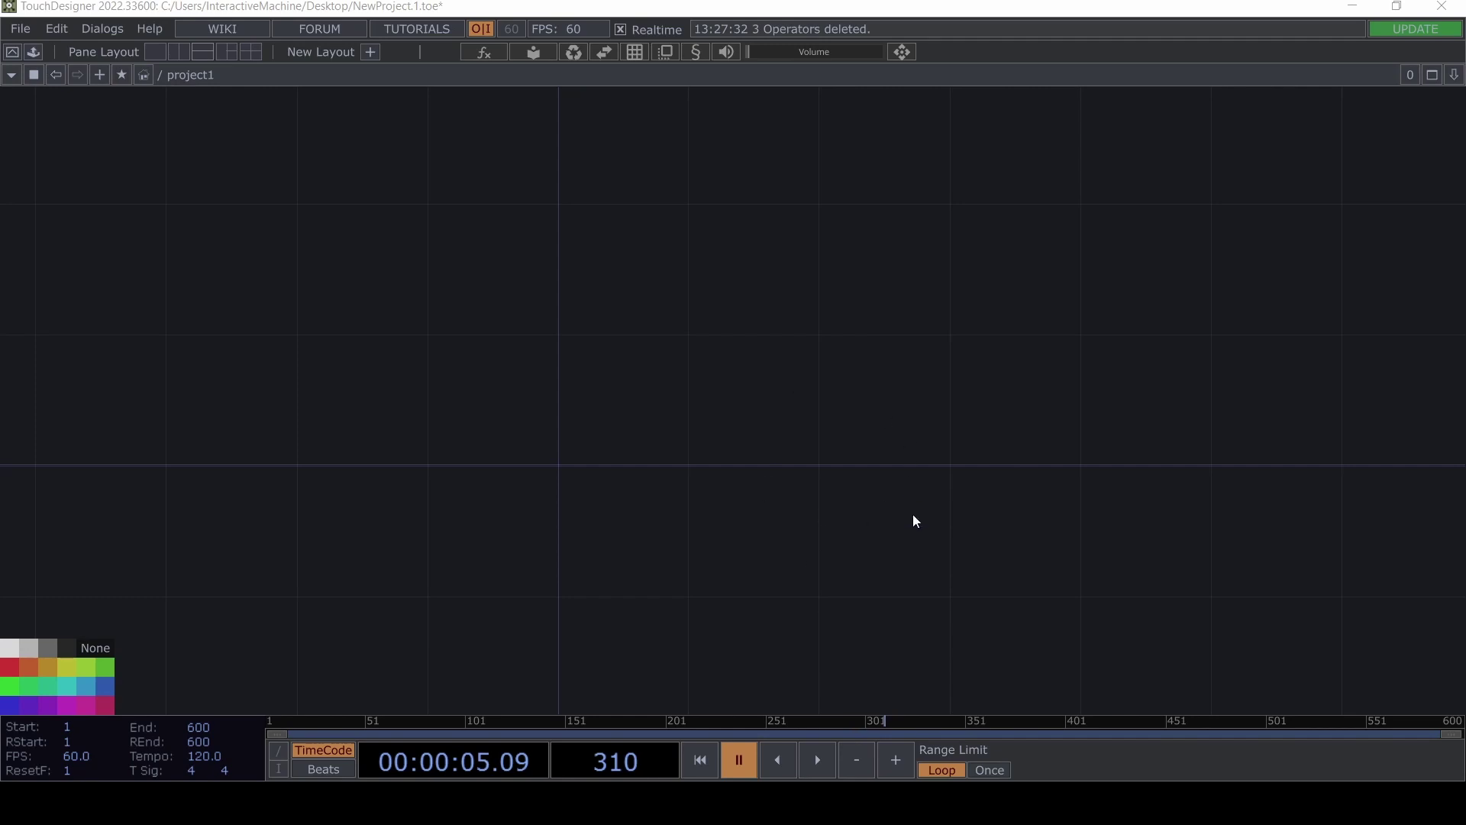
# Start timeline playback and add a Noise TOP to the empty project1 network.
pyautogui.click(817, 759)
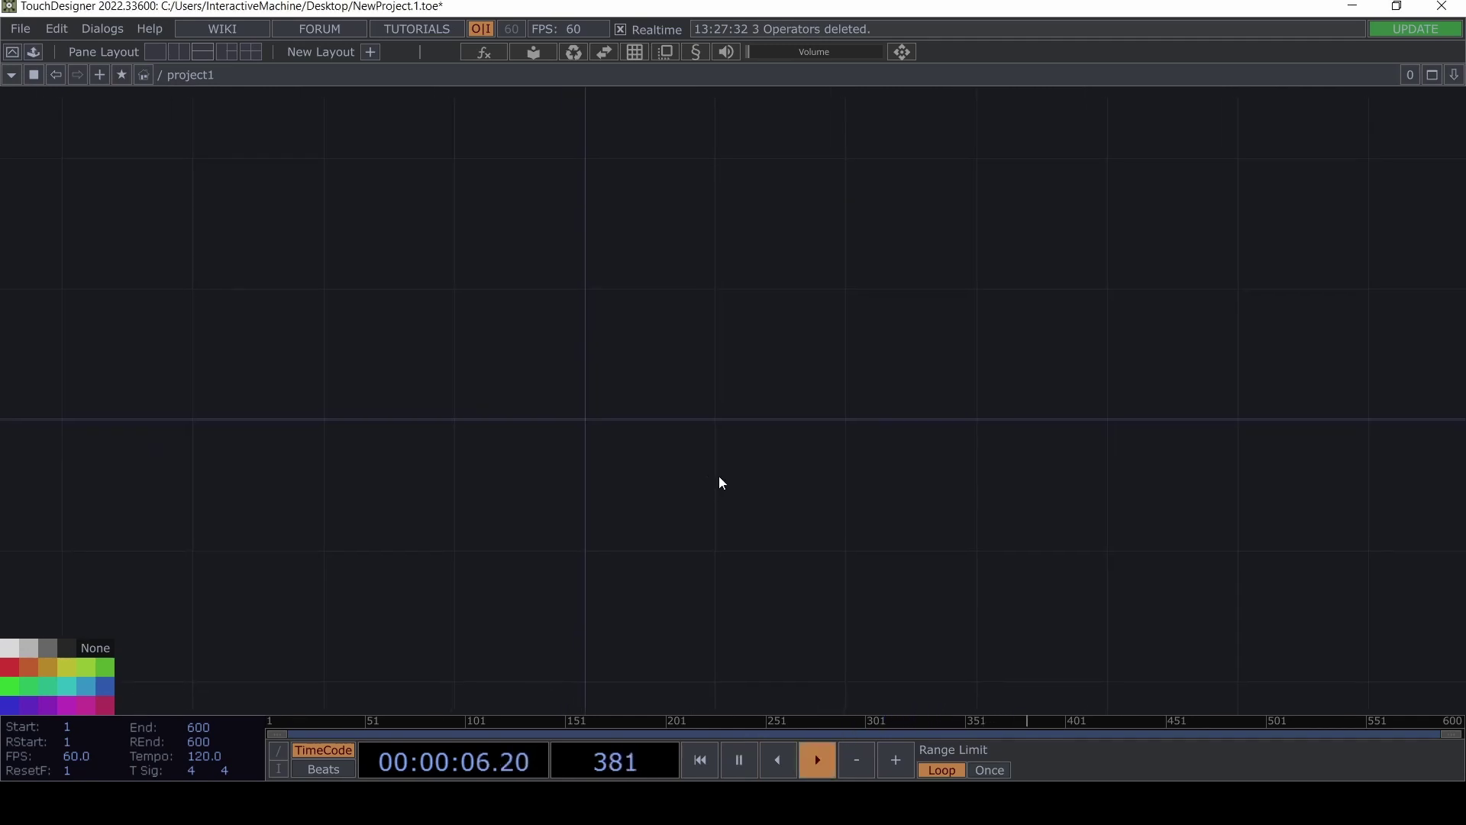
pyautogui.press('Tab')
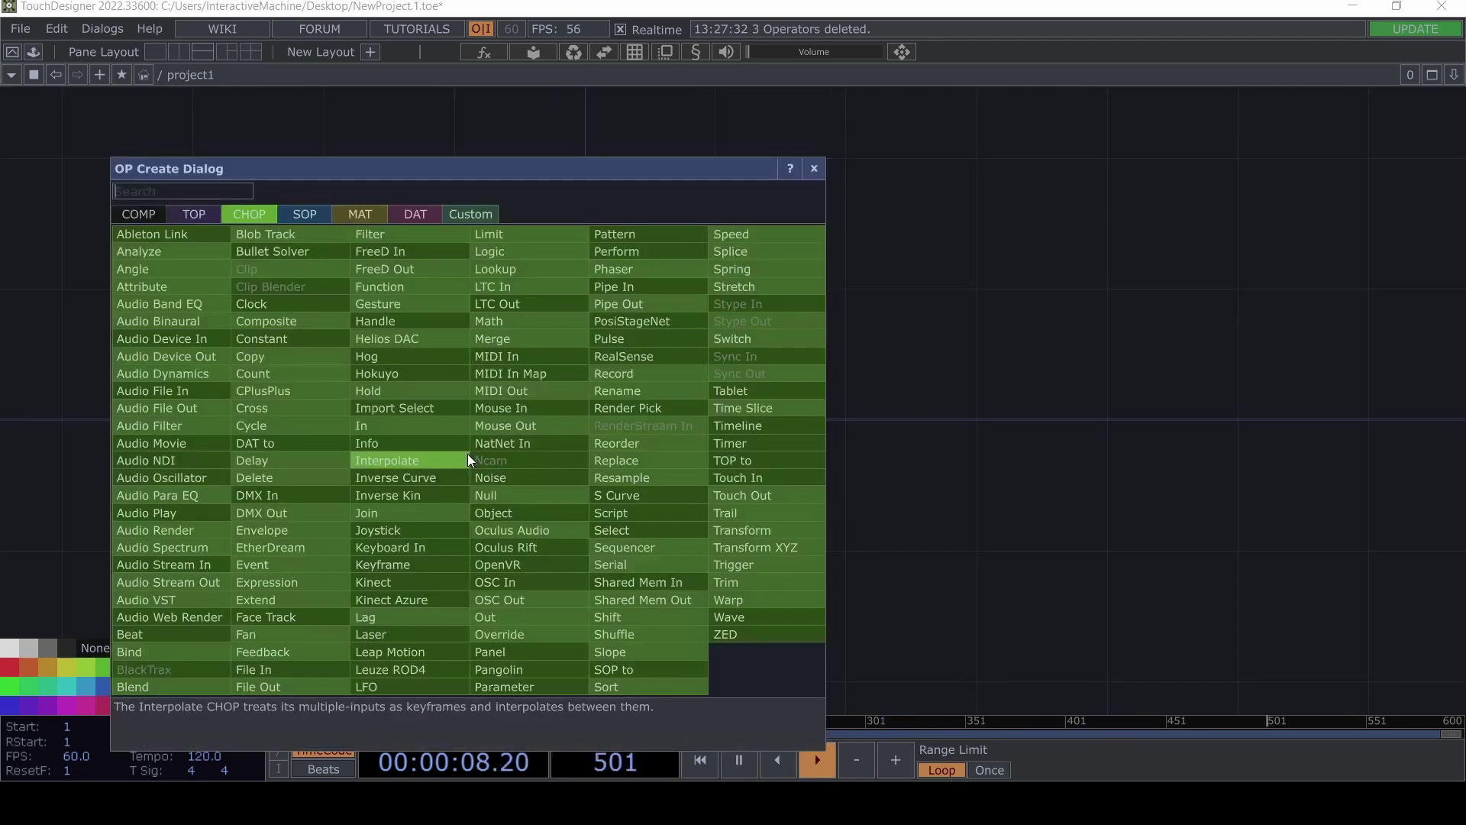
pyautogui.hotkey('shift', 'Tab')
pyautogui.write('noise')
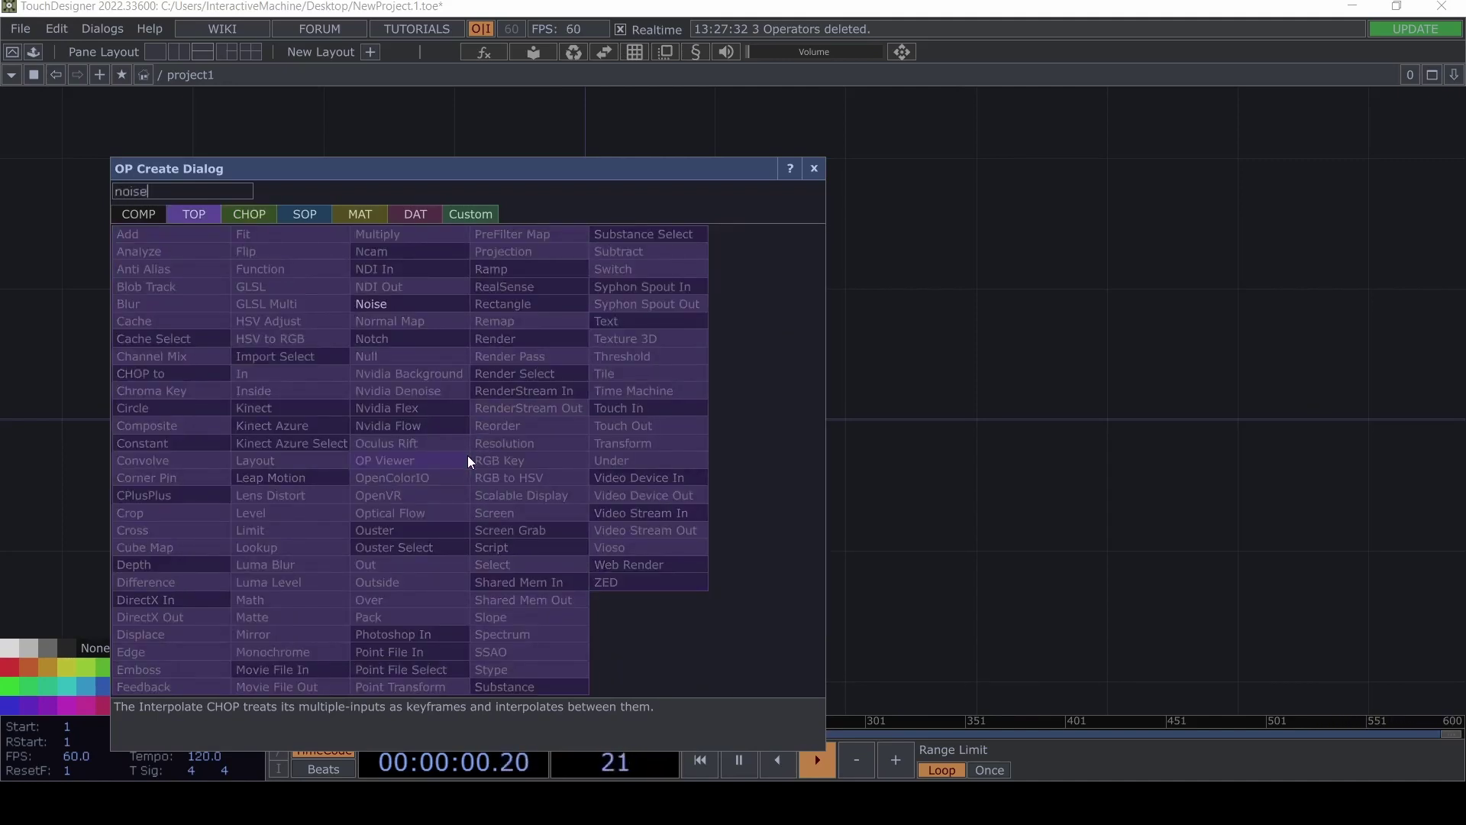
pyautogui.click(421, 303)
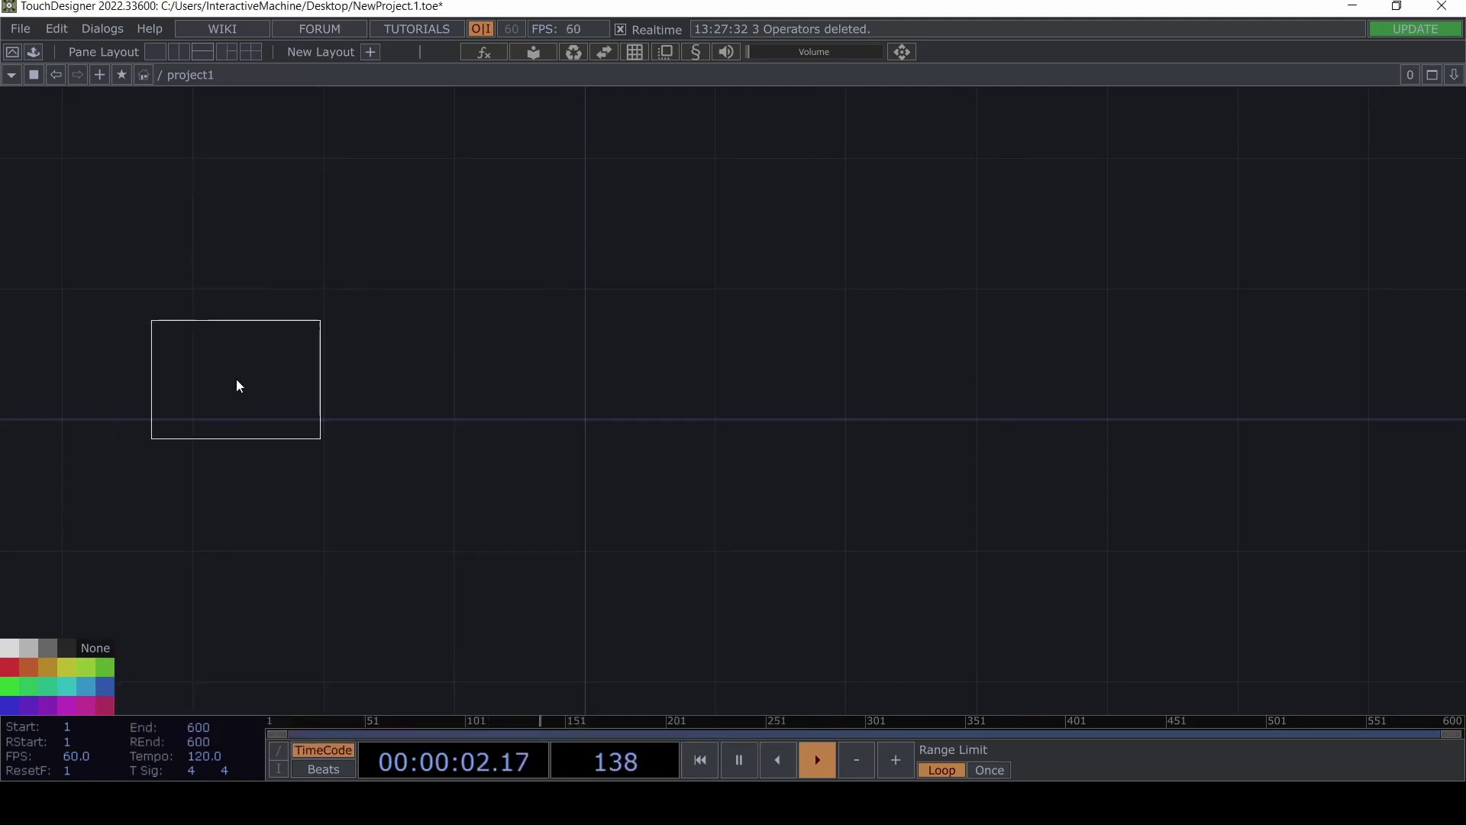
pyautogui.click(236, 378)
# Append a Null TOP to the noise, place it well apart from it, and rename it pos.
pyautogui.hotkey('alt', 'n')
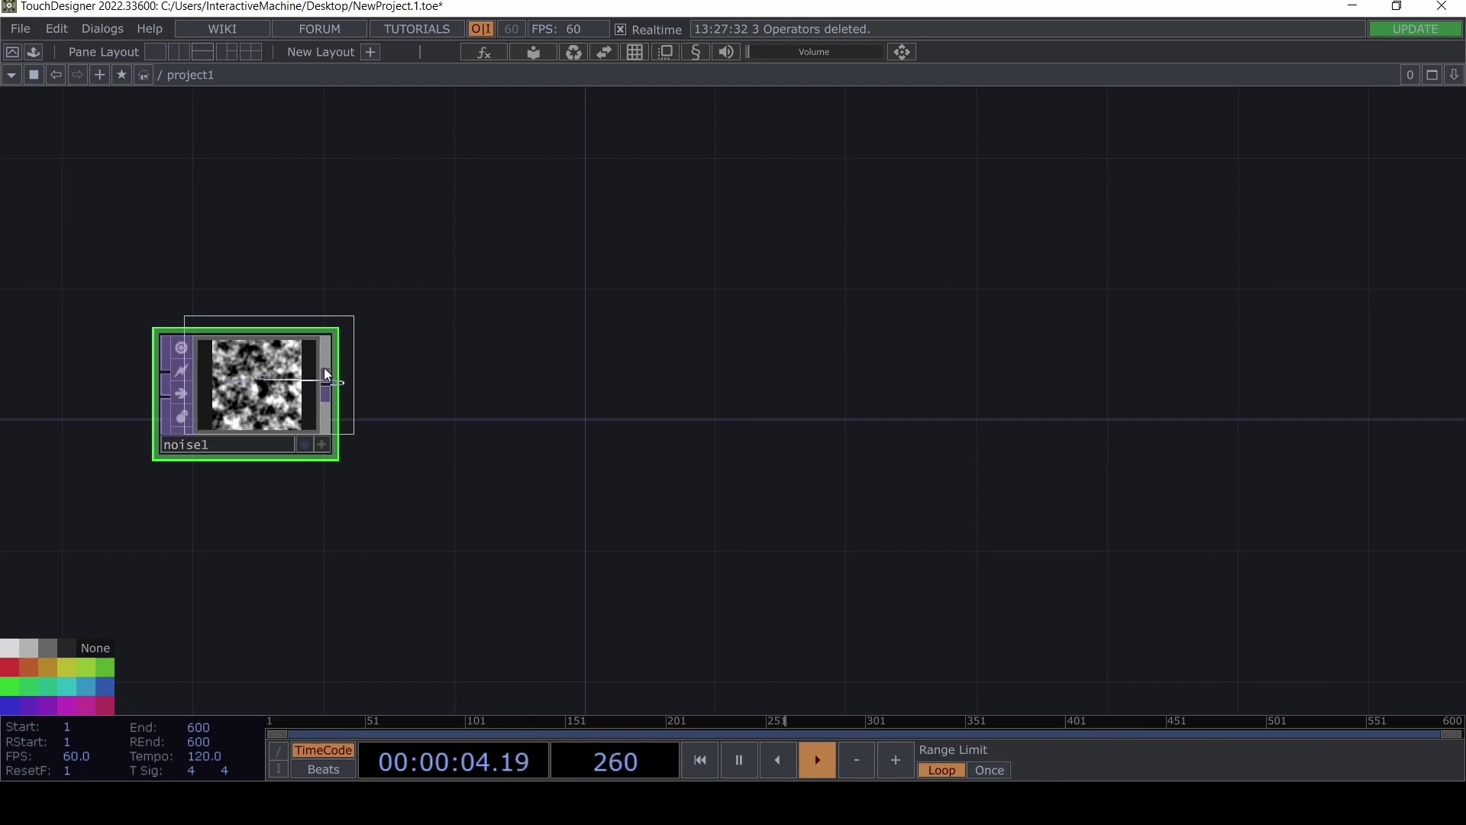
pyautogui.click(1059, 362)
pyautogui.moveTo(1057, 373); pyautogui.dragTo(1060, 419)
pyautogui.click(1033, 437)
pyautogui.write('pos')
pyautogui.press('Return')
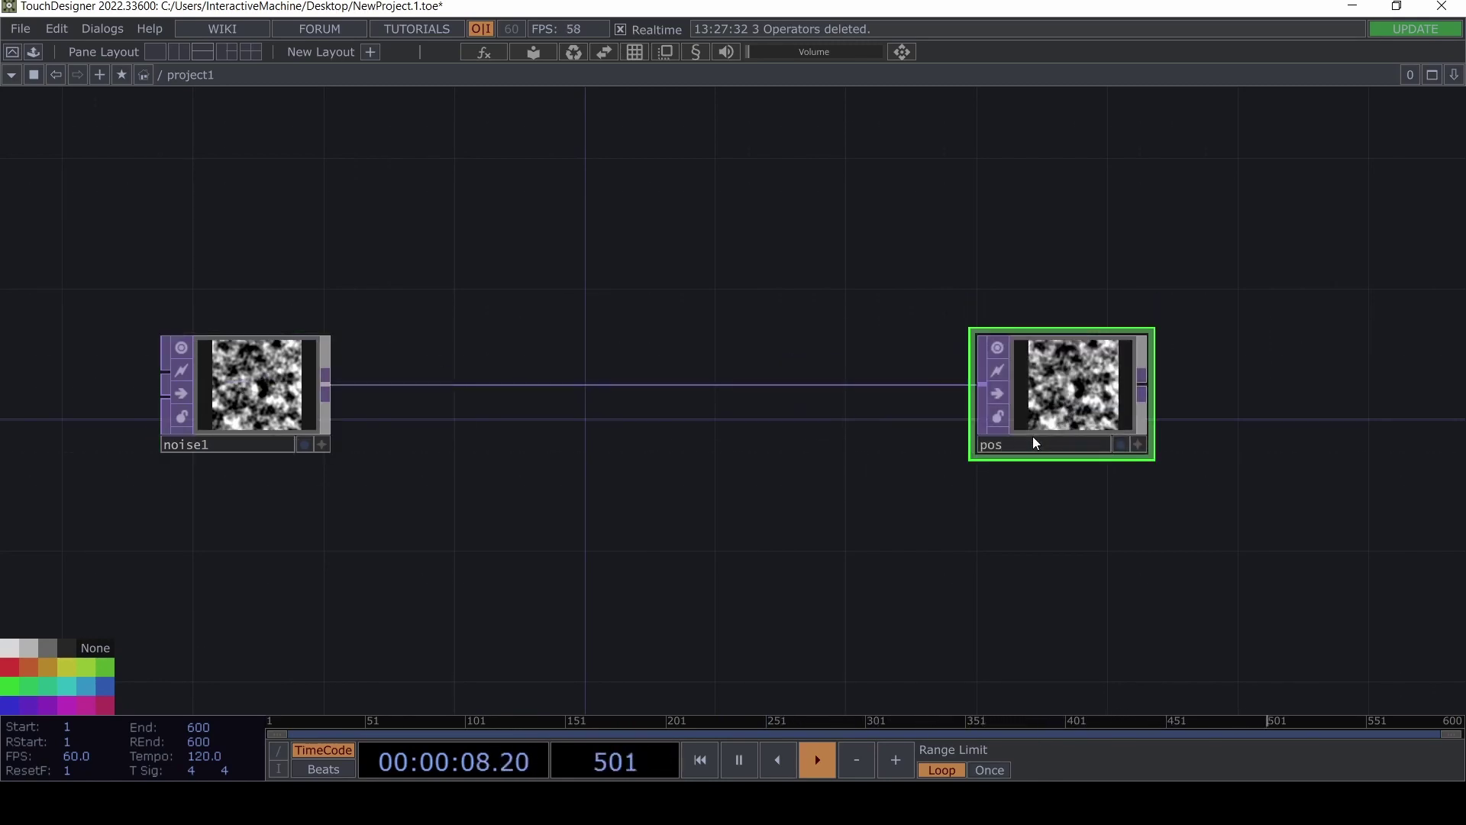
# Turn off Monochrome on the Noise TOP and set its pixel format to 32-bit float (RGBA).
pyautogui.scroll(-3, 1032, 437)
pyautogui.click(476, 393)
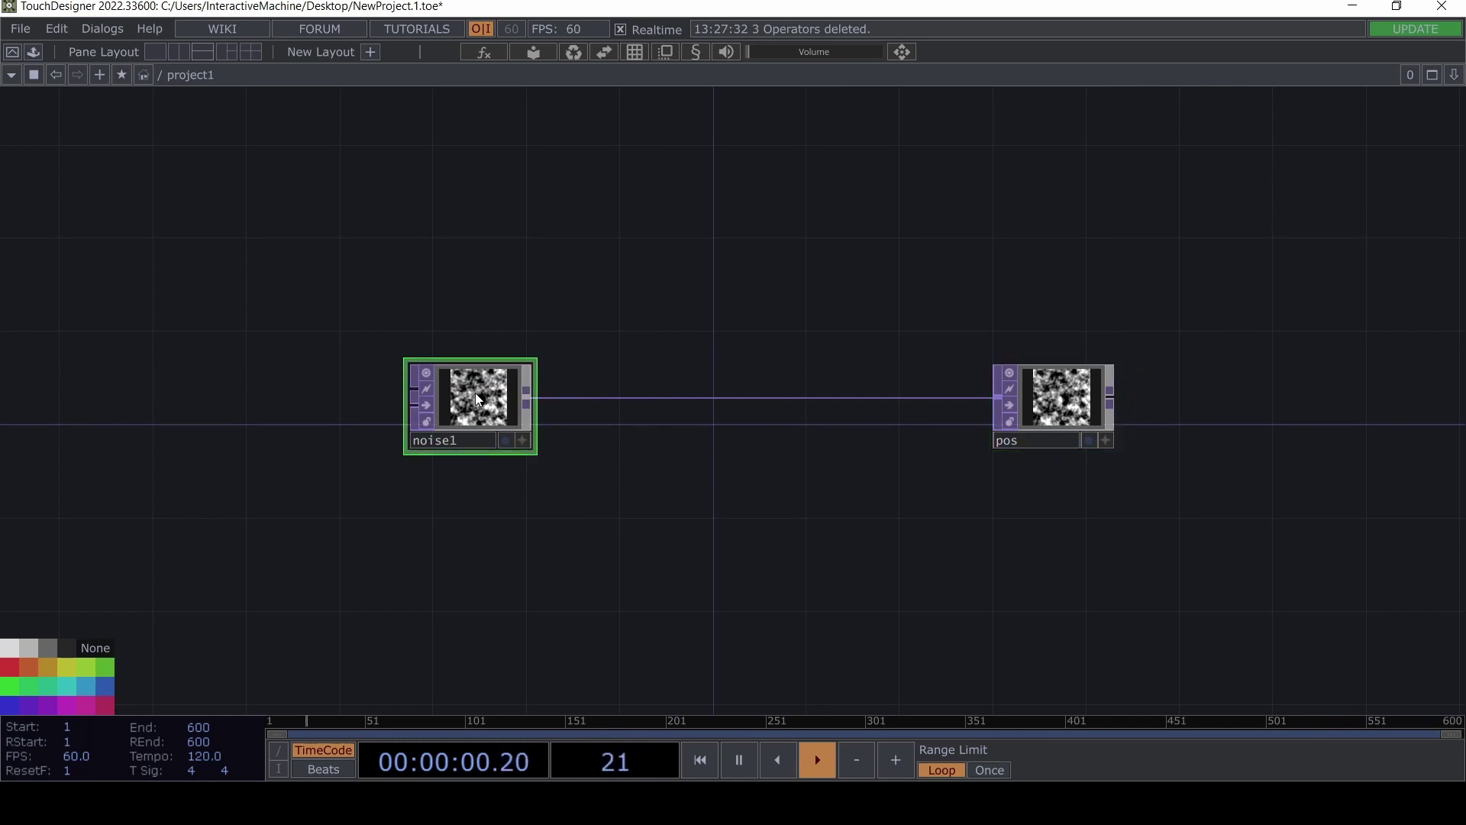
pyautogui.press('p')
pyautogui.click(1240, 388)
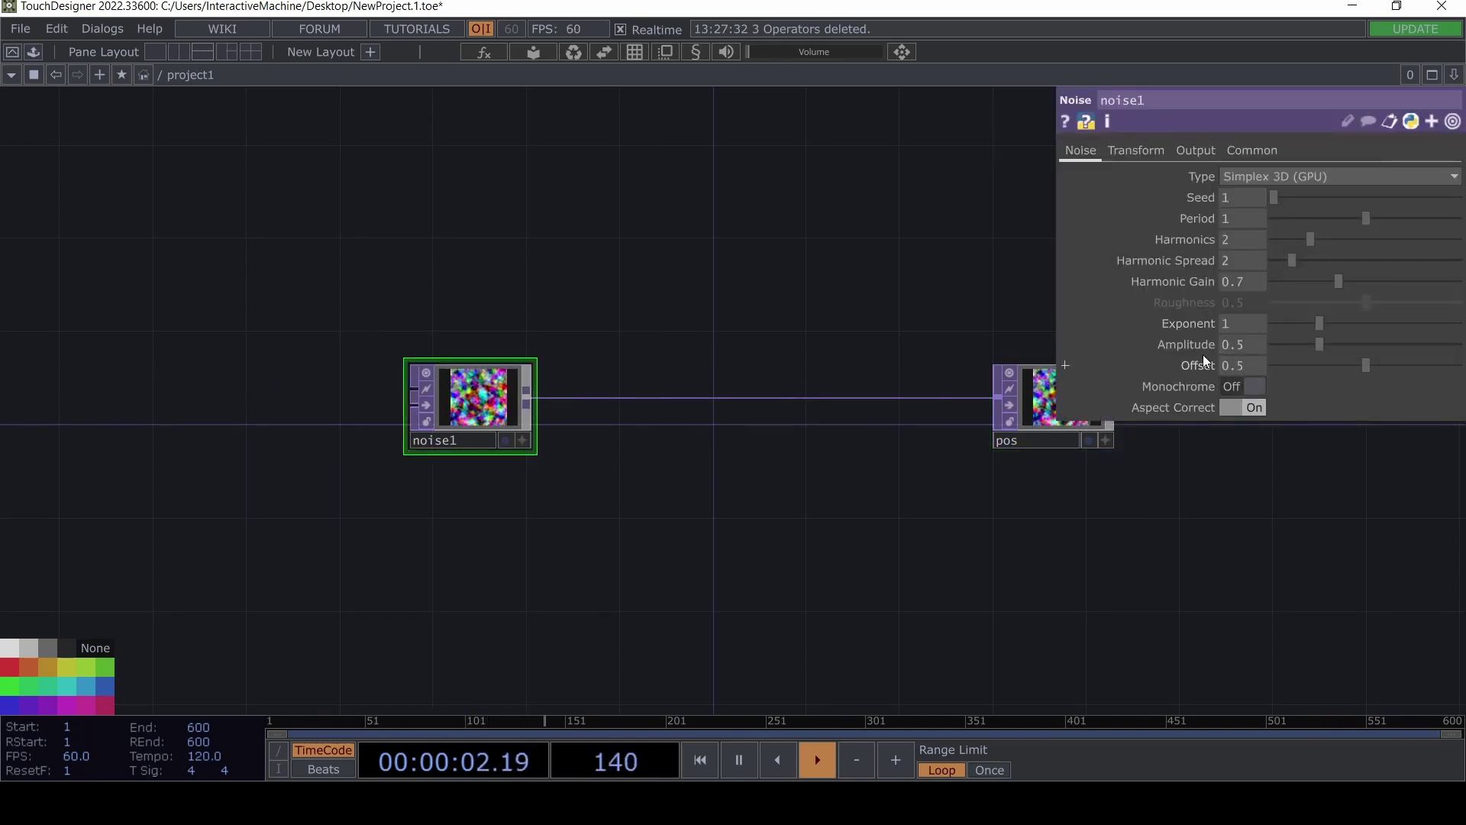
pyautogui.click(1249, 145)
pyautogui.click(1243, 384)
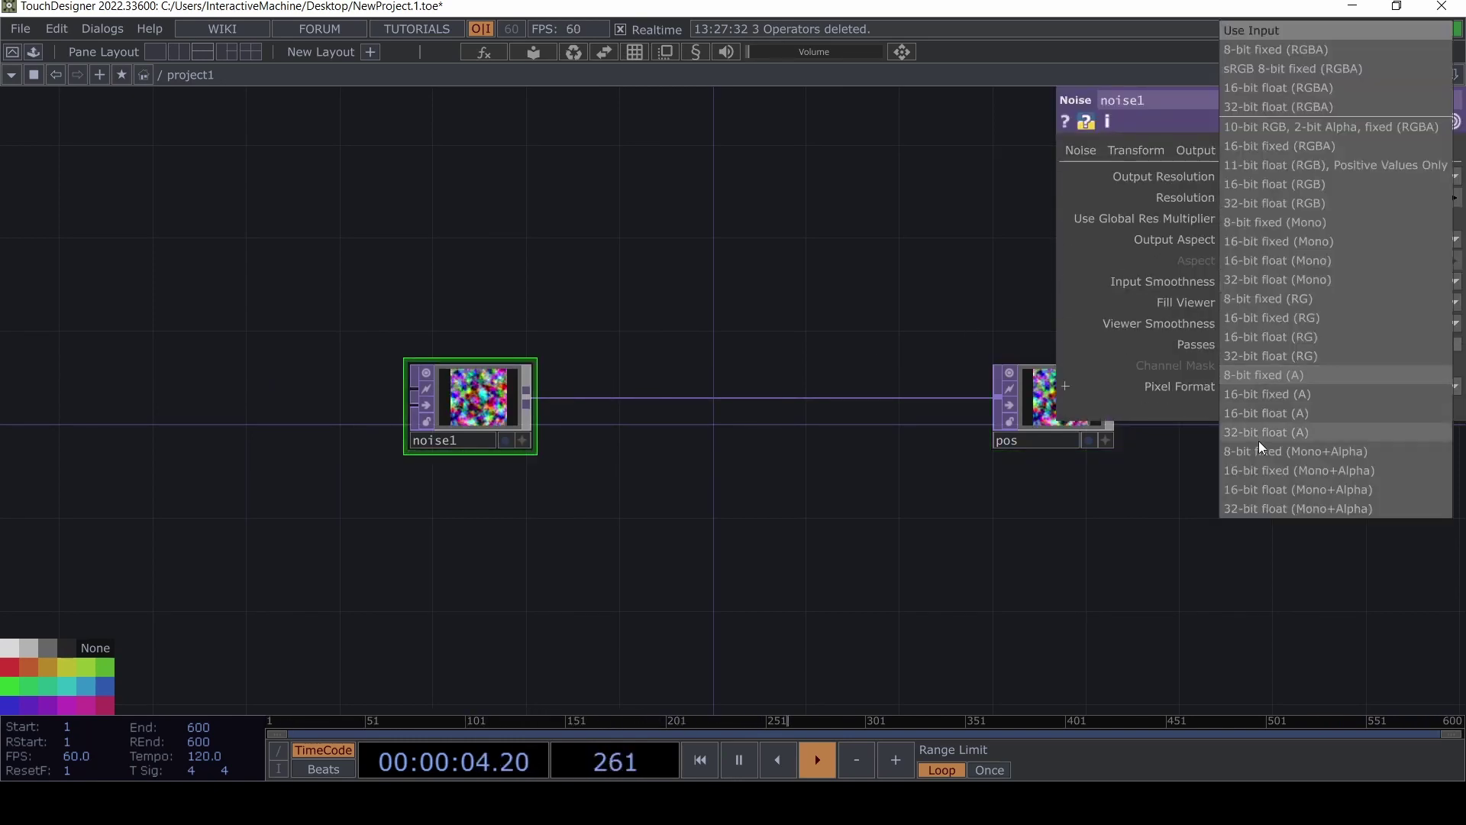
pyautogui.click(1309, 107)
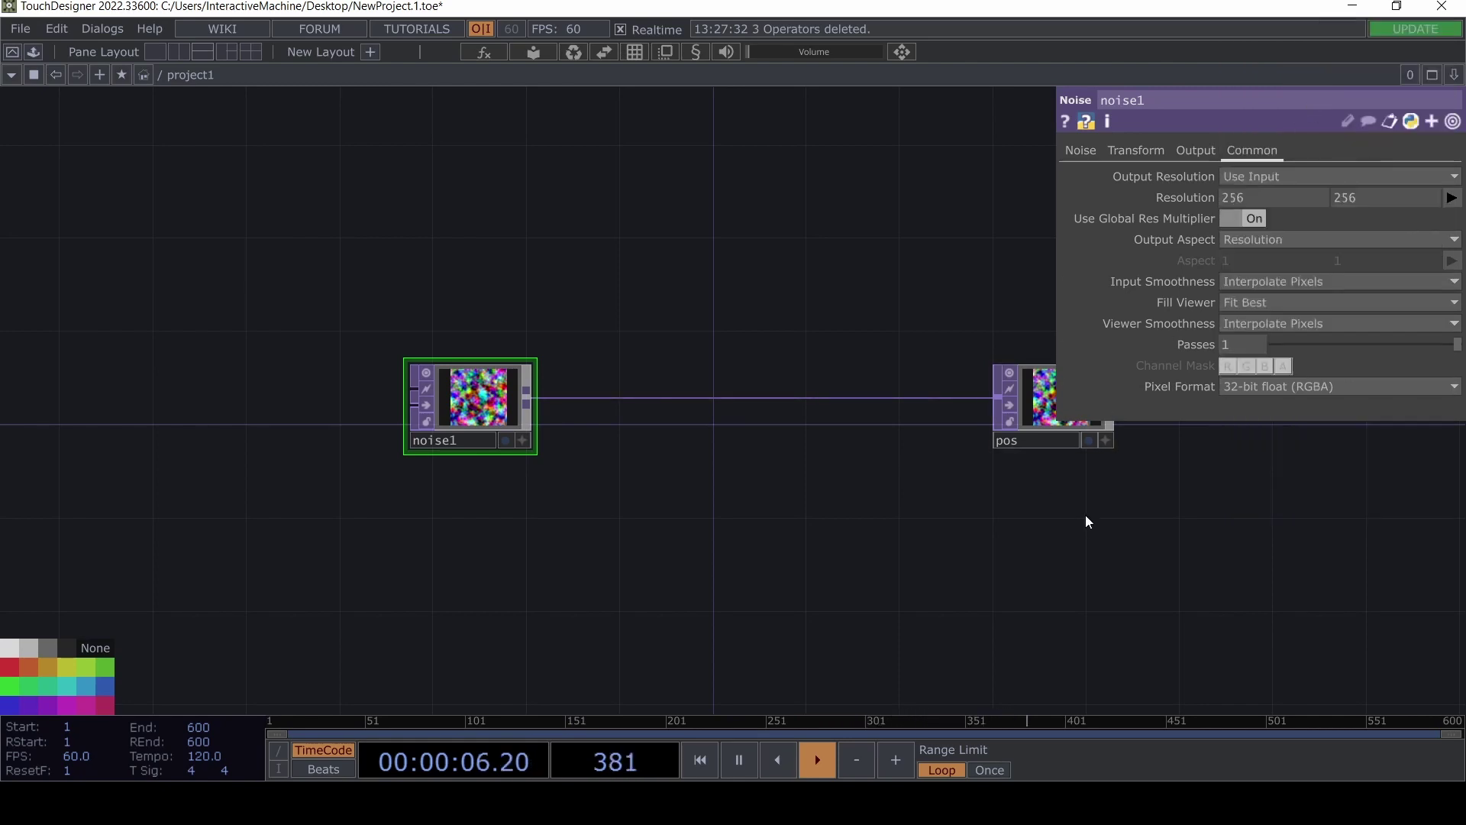
pyautogui.moveTo(1086, 517); pyautogui.dragTo(951, 546)
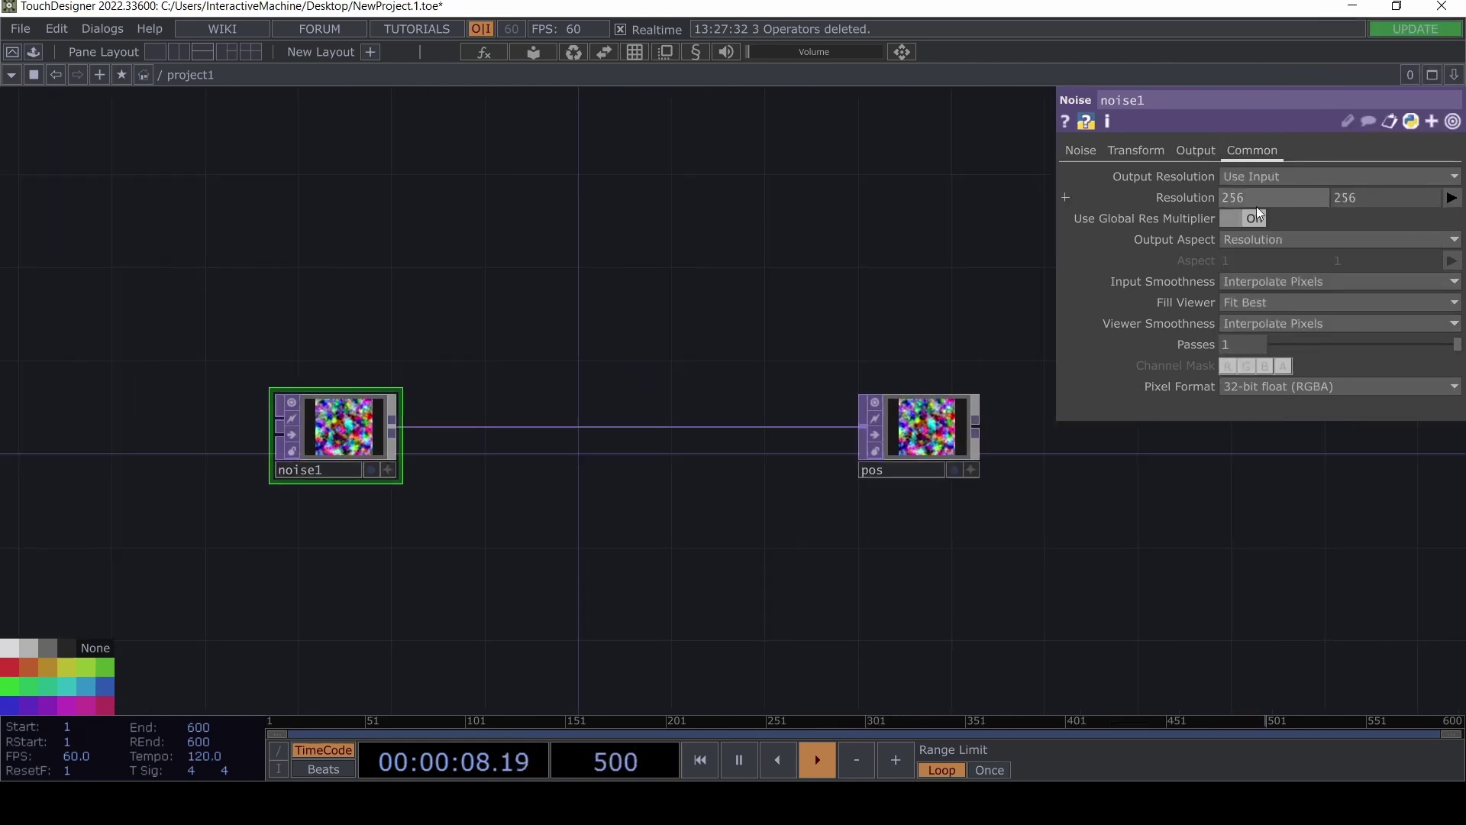
pyautogui.press('p')
# Add a Box SOP in the free space above the noise and pos nodes.
pyautogui.moveTo(748, 151); pyautogui.dragTo(634, 302)
pyautogui.scroll(-2, 689, 268)
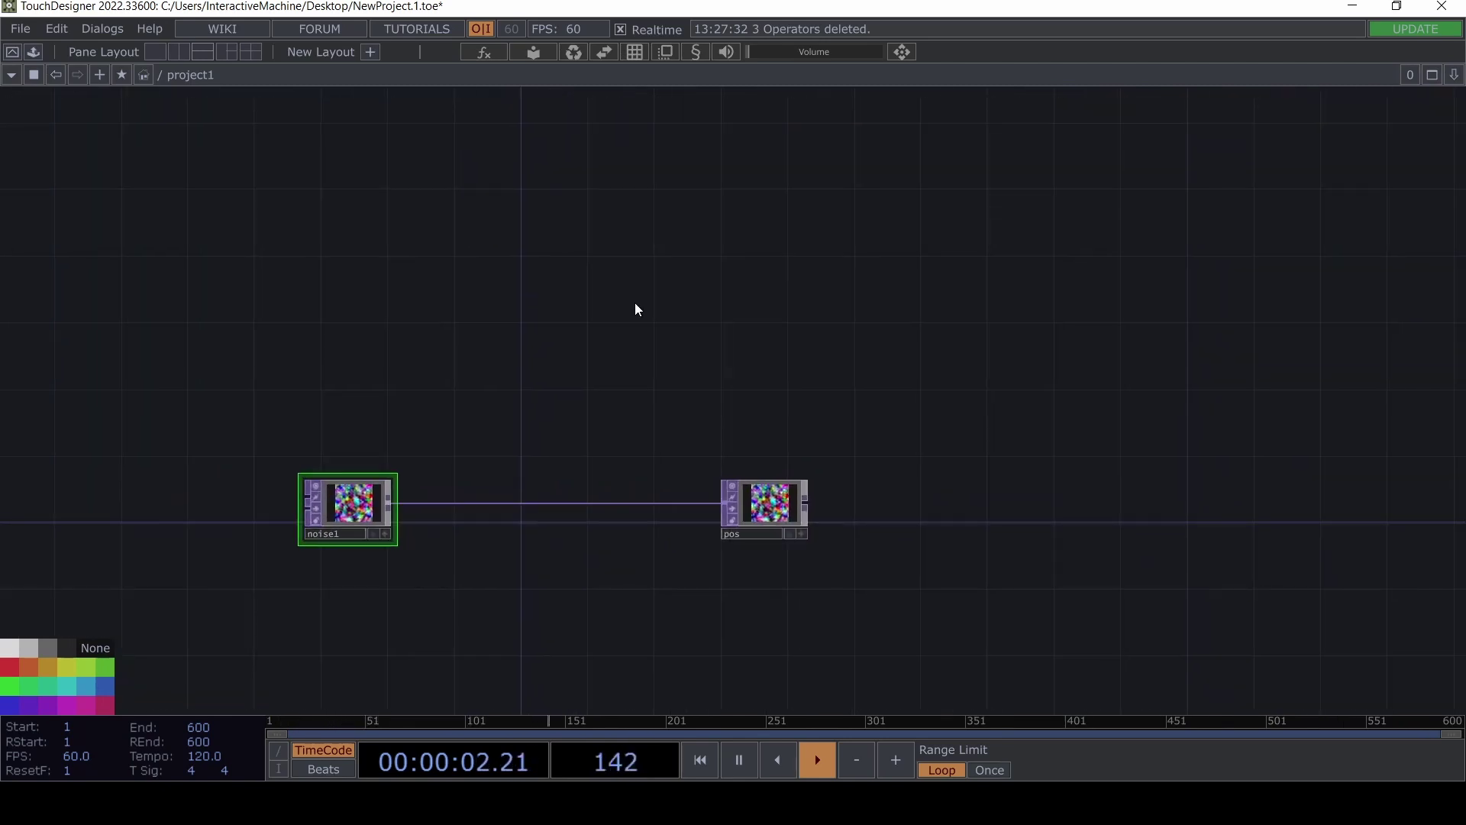
pyautogui.press('Tab')
pyautogui.press('Tab')
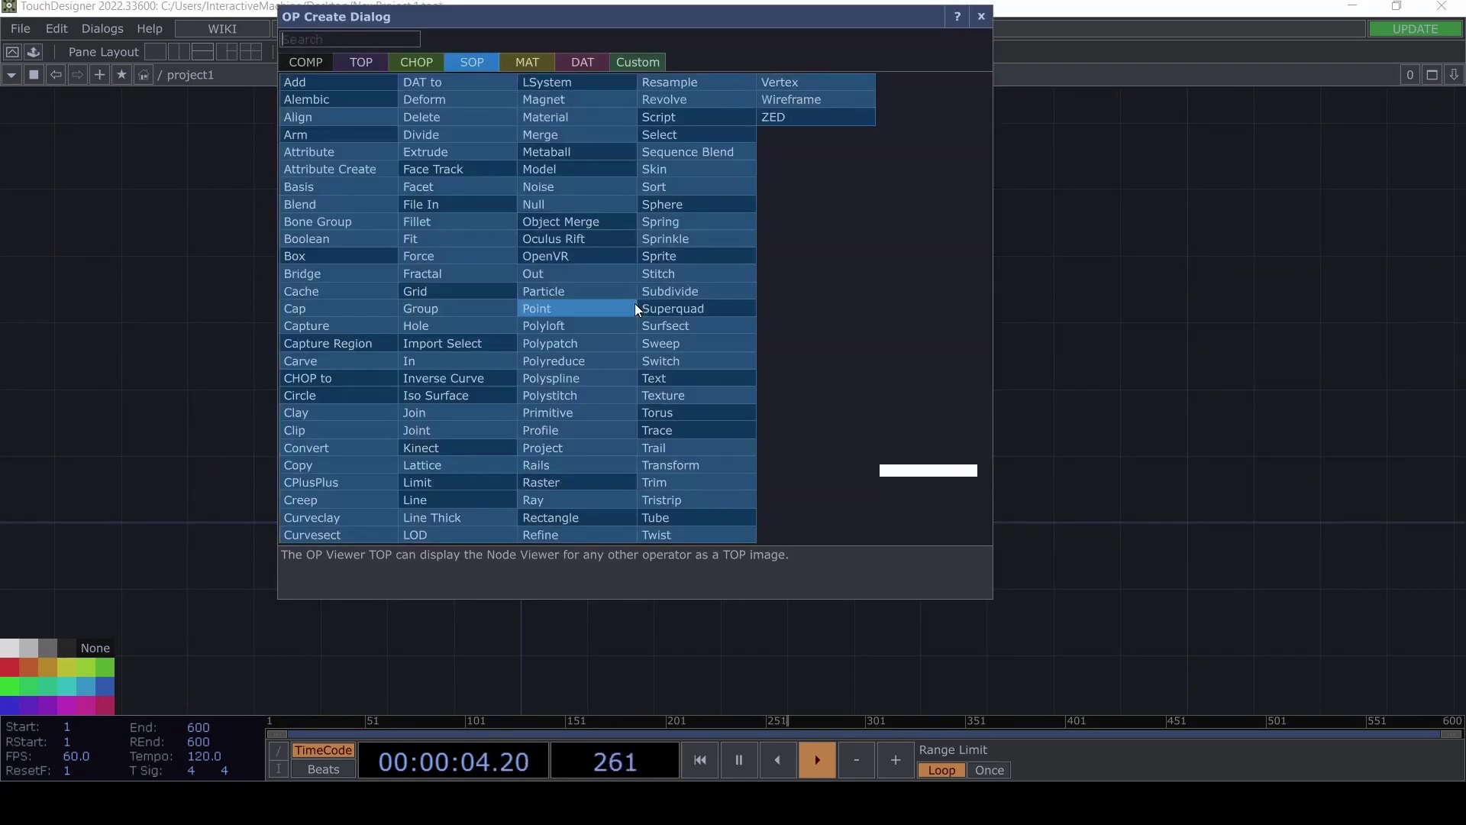
pyautogui.write('box')
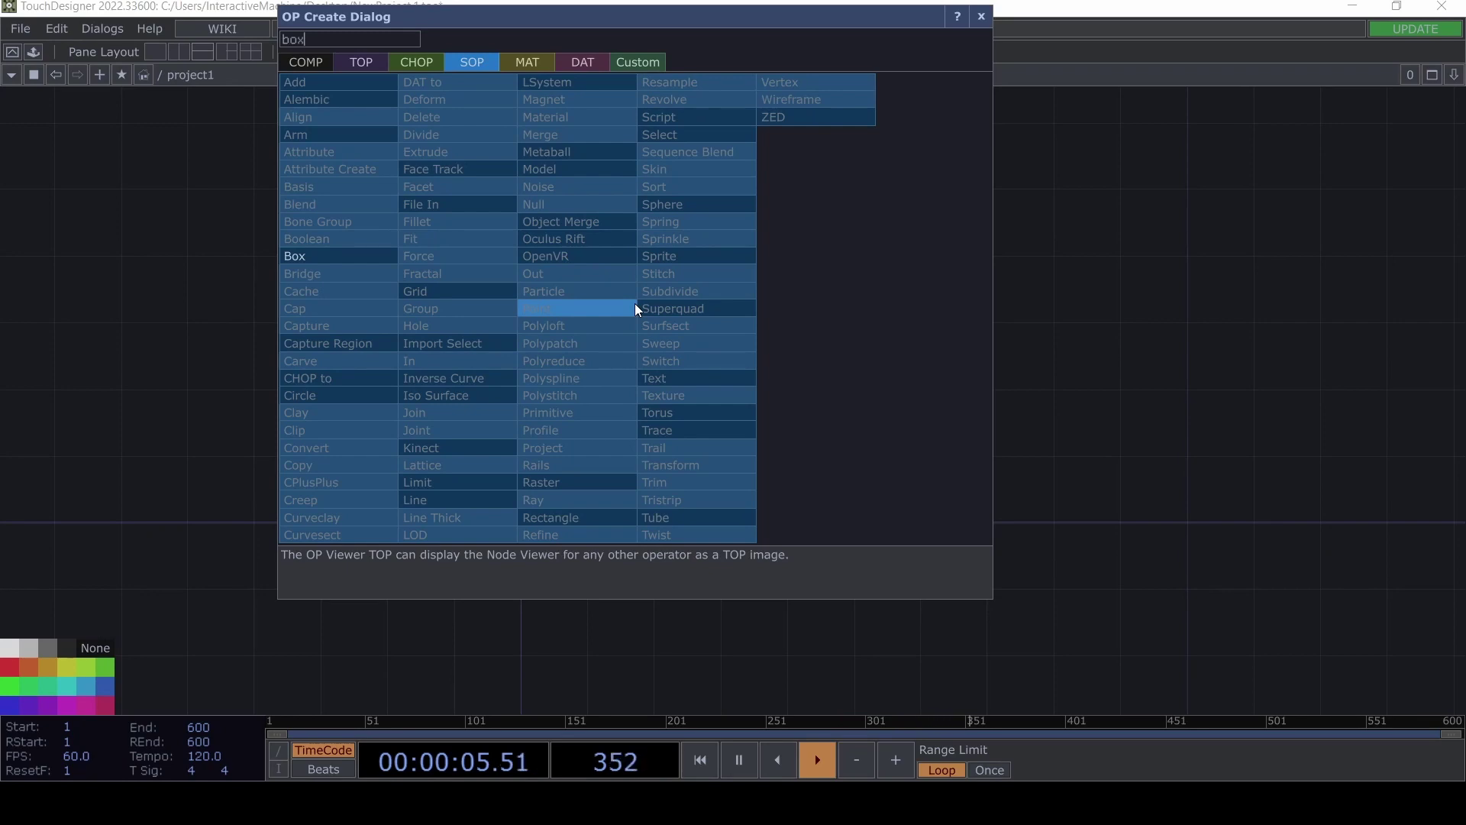
pyautogui.click(290, 254)
pyautogui.click(478, 260)
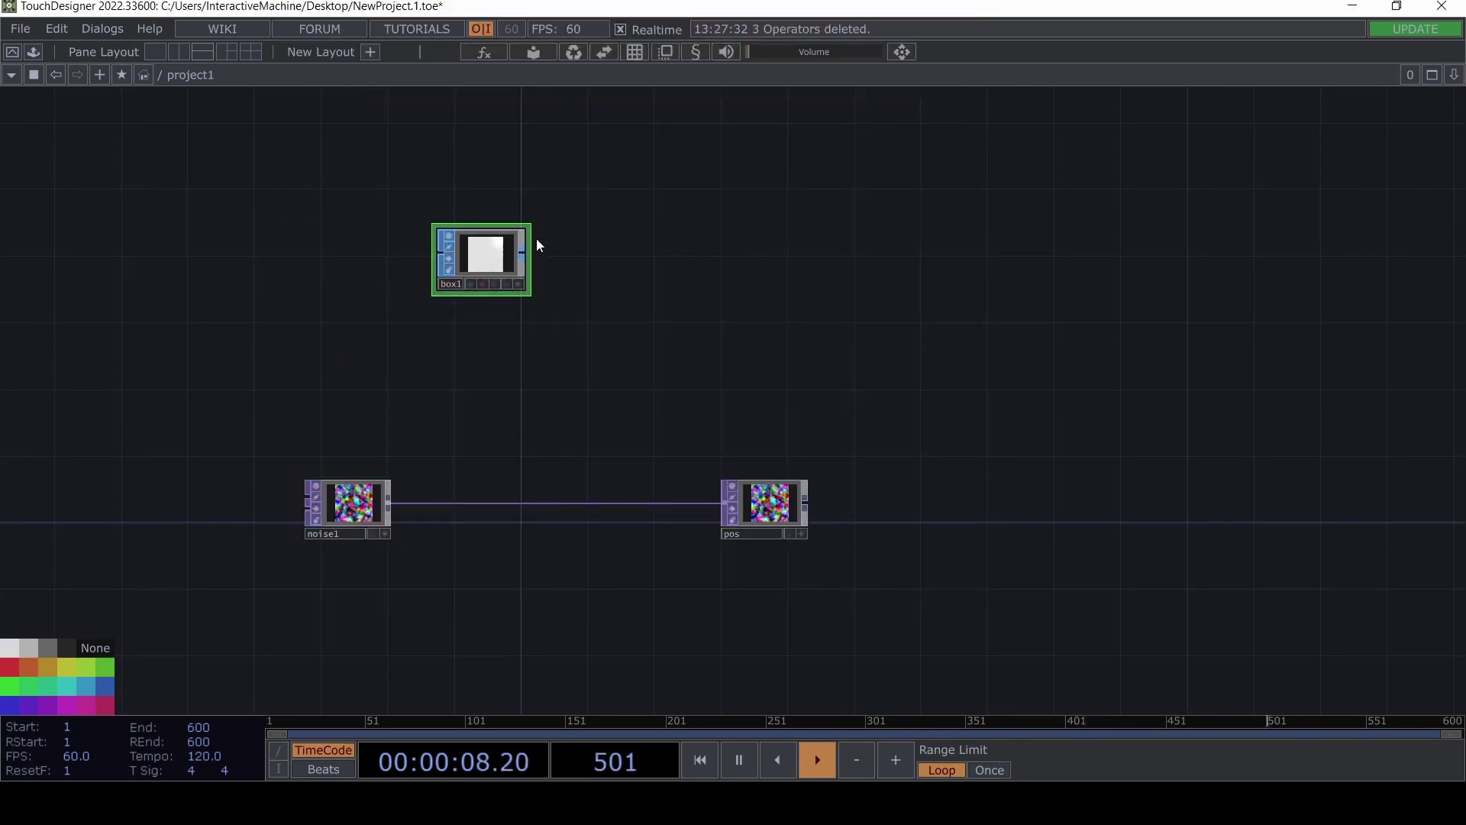
# Set the Box SOP's Scale to 0.01.
pyautogui.press('p')
pyautogui.click(1252, 297)
pyautogui.write('0.01')
pyautogui.press('Return')
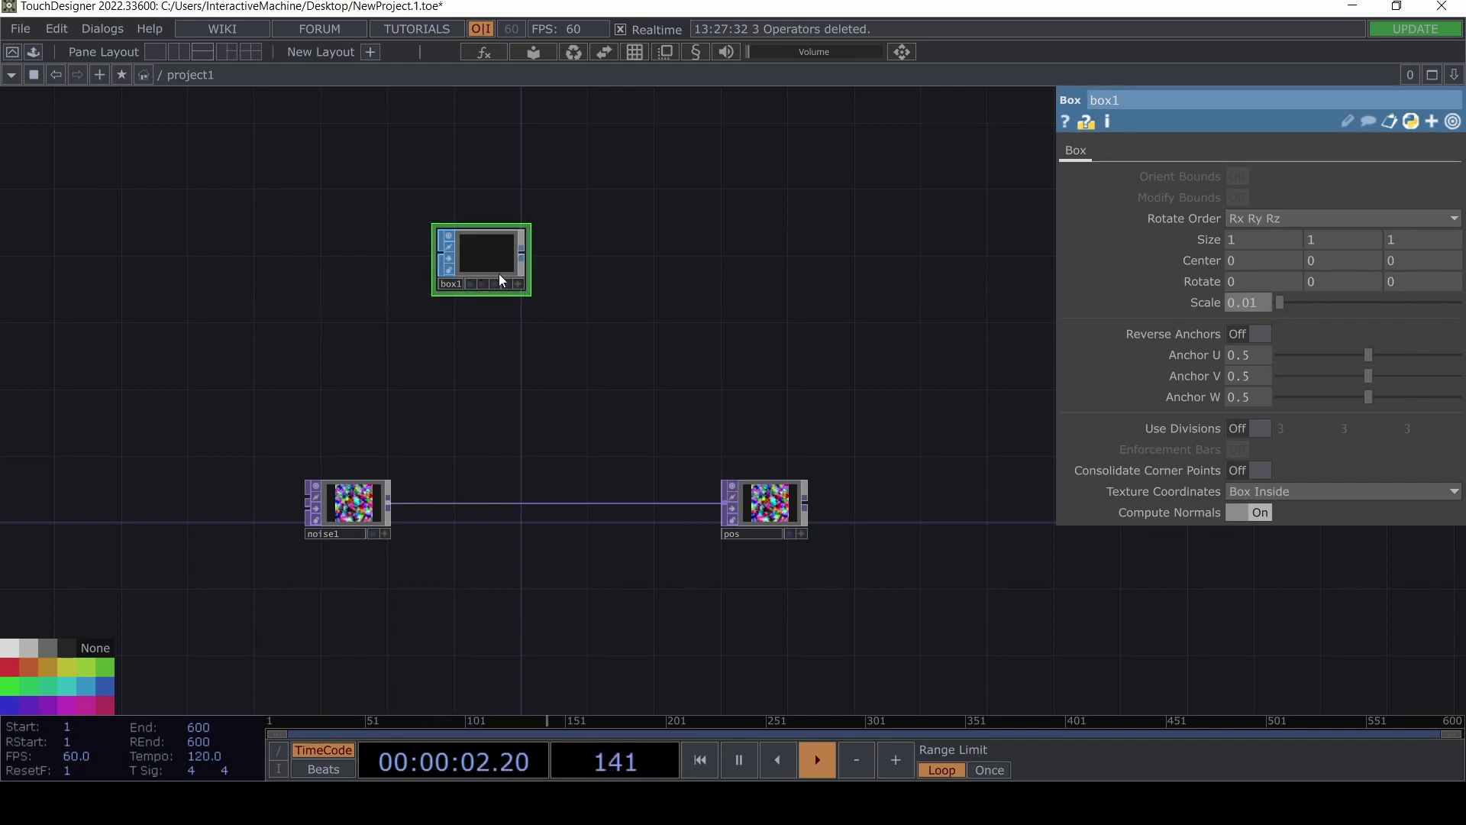
# Add a Geometry COMP fed by the box's output and place it above pos.
pyautogui.rightClick(529, 261)
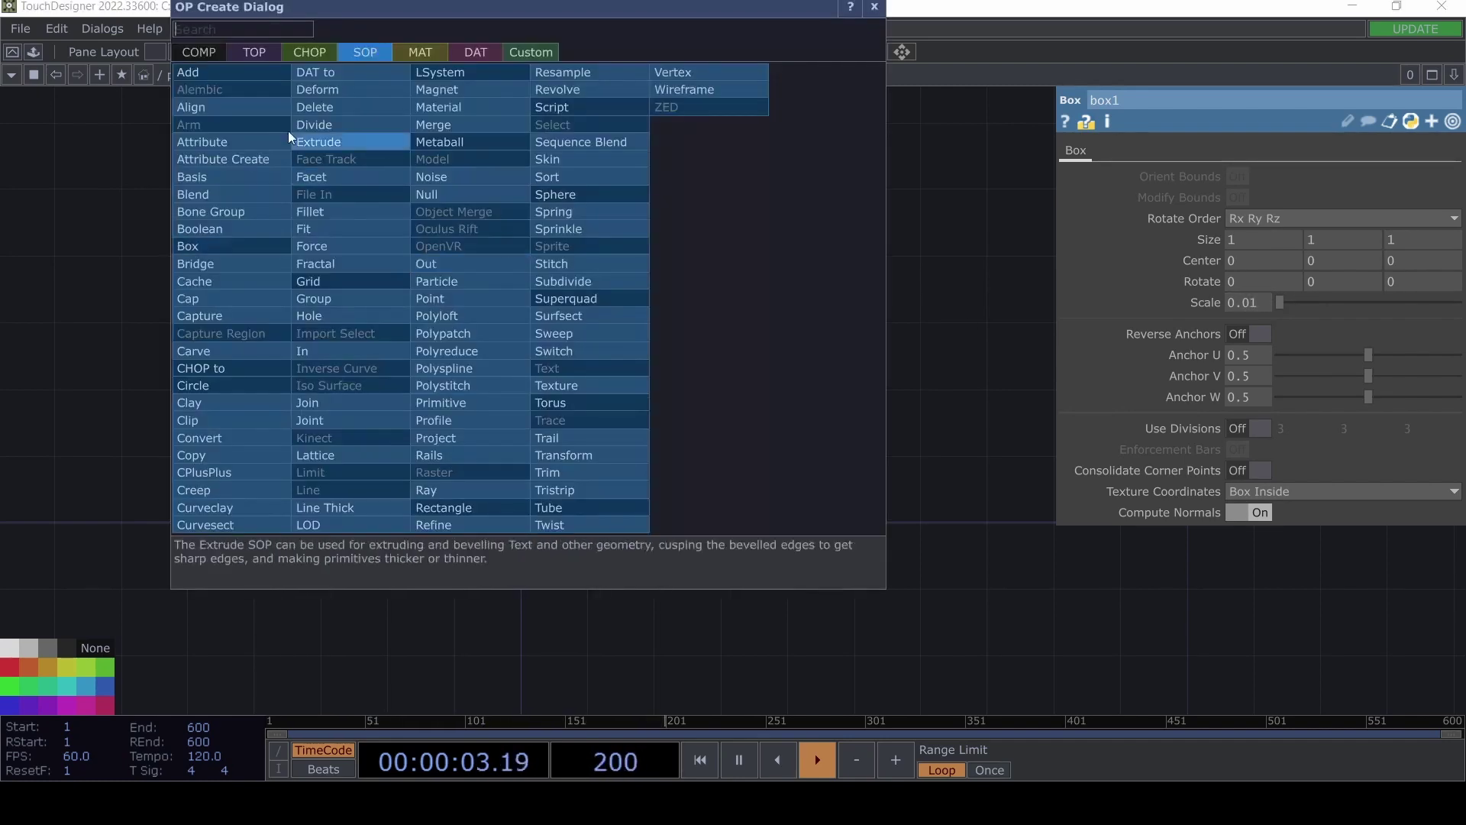
pyautogui.click(199, 48)
pyautogui.write('ge')
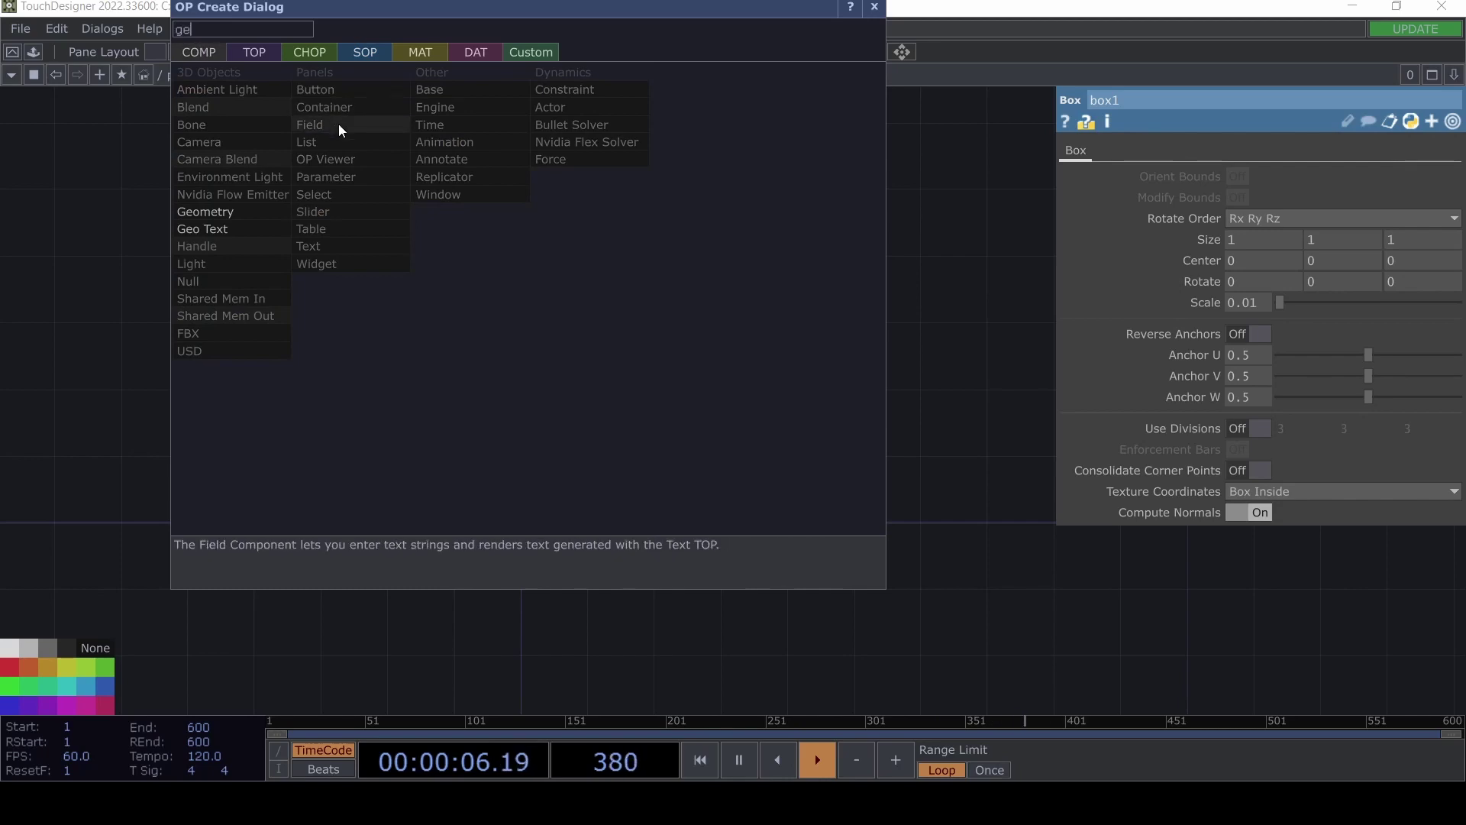
pyautogui.click(281, 219)
pyautogui.click(766, 260)
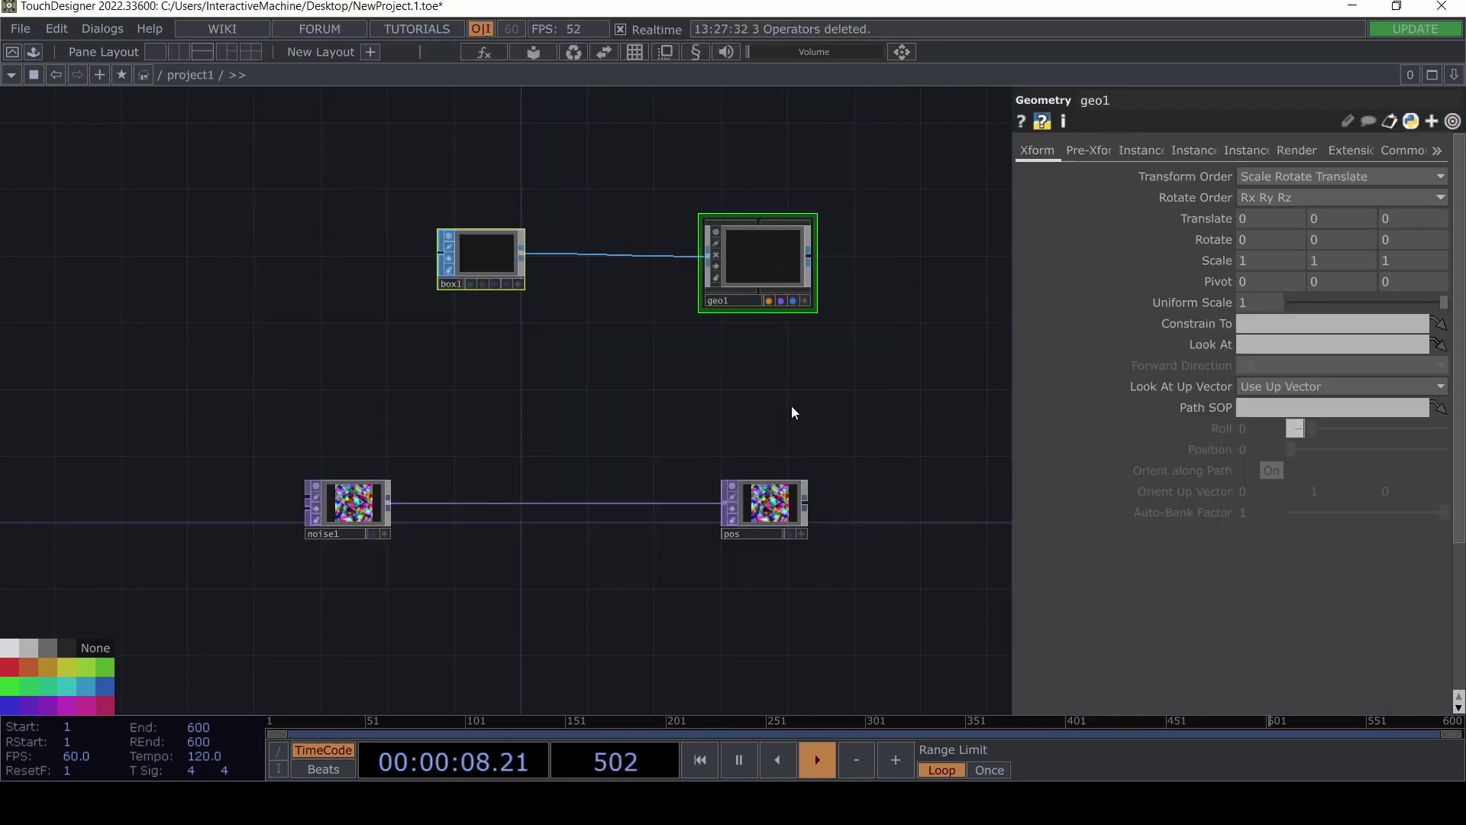
# Add a Camera COMP and place it above the Geometry COMP.
pyautogui.press('Tab')
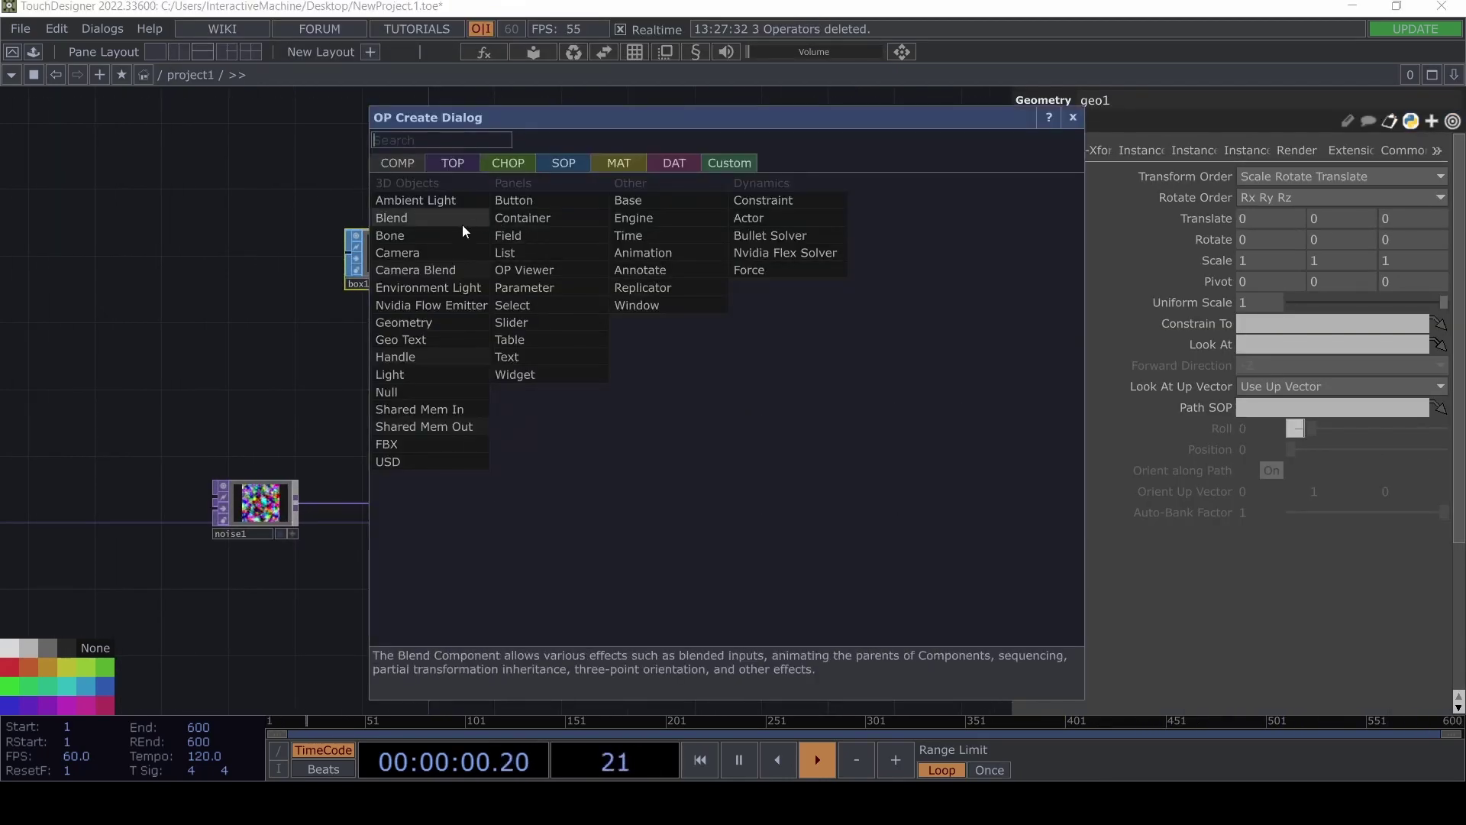
pyautogui.click(449, 253)
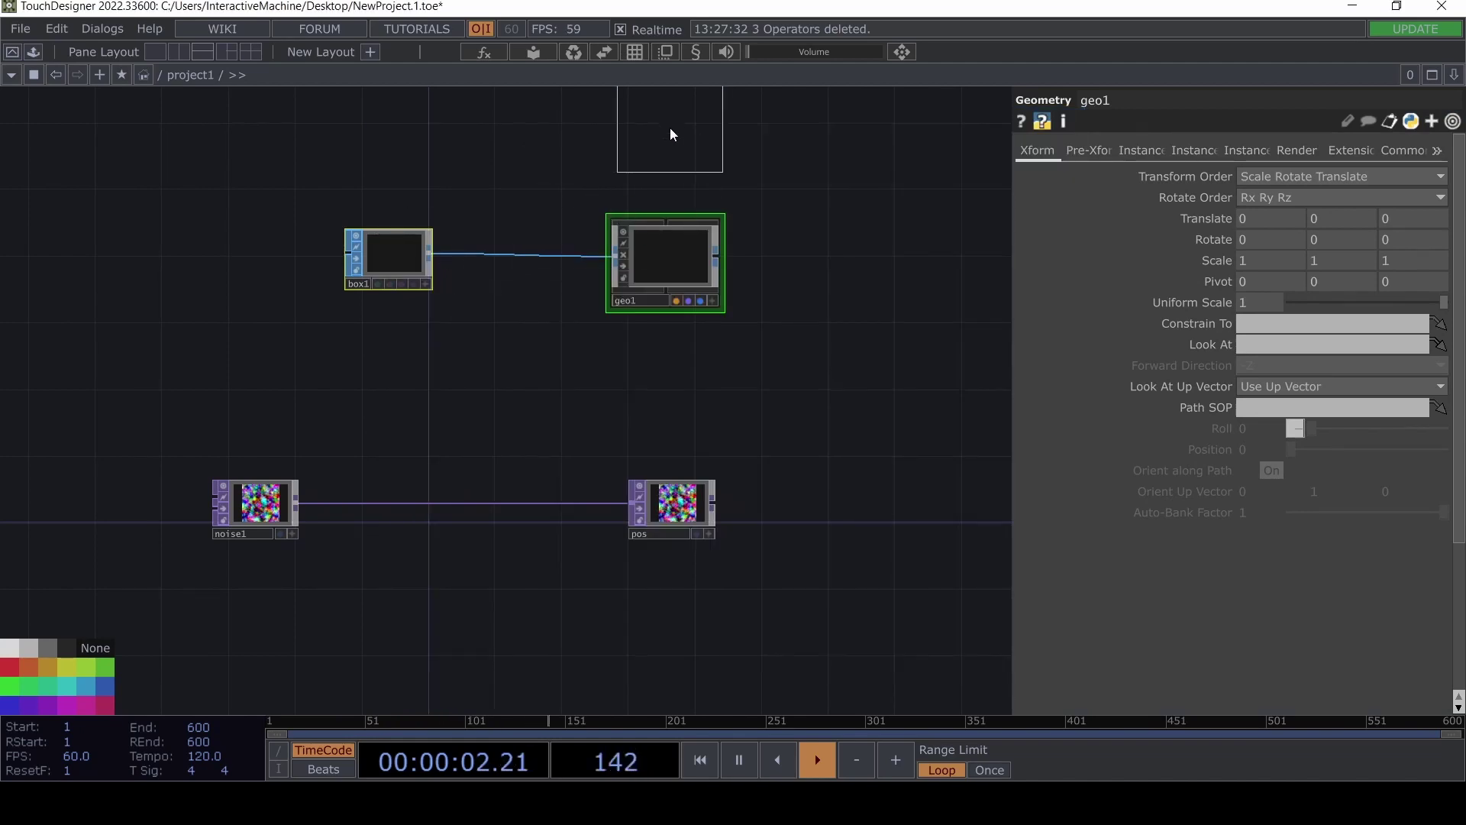
pyautogui.click(670, 131)
pyautogui.press('Tab')
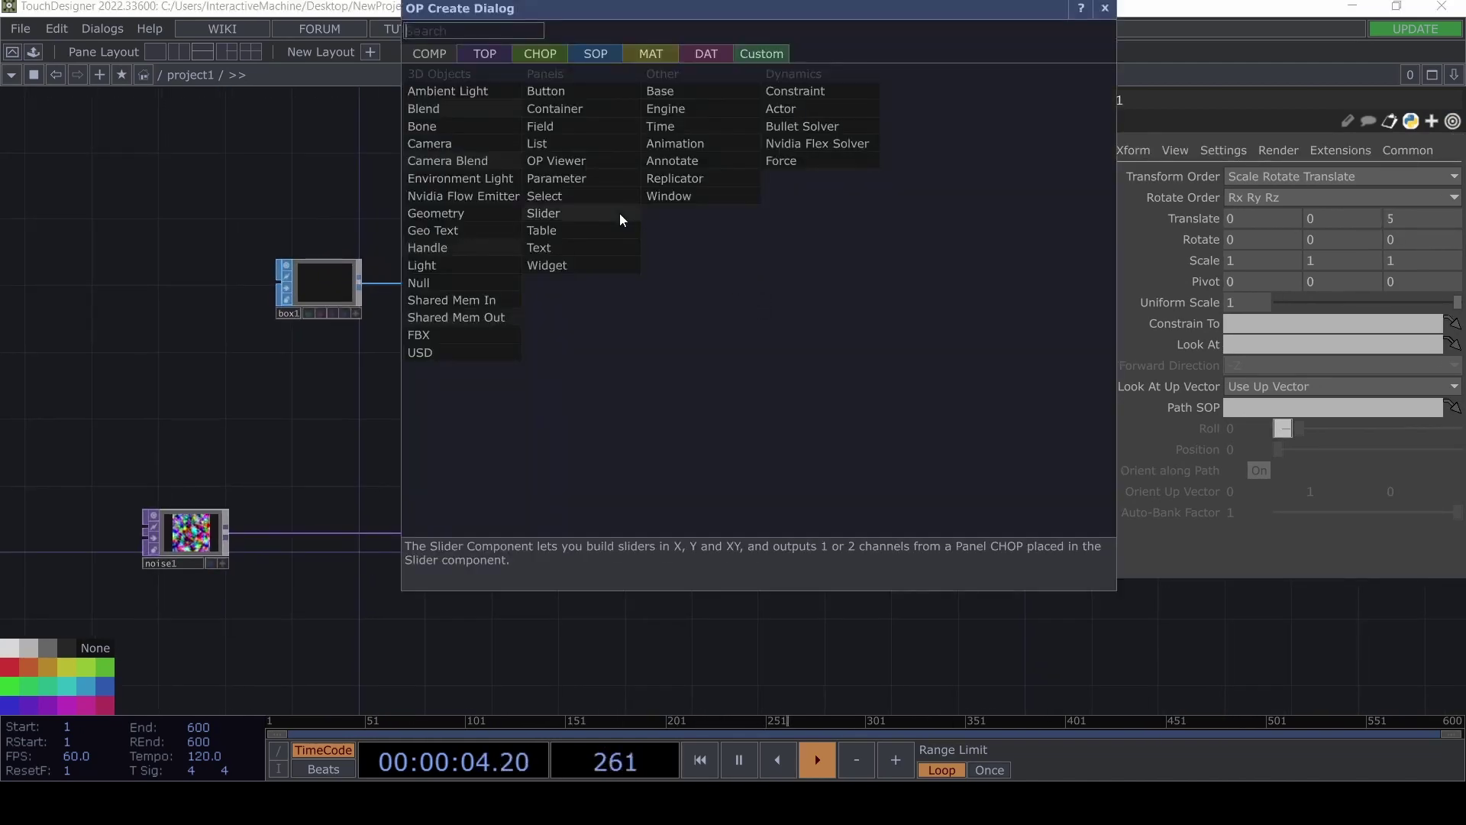
pyautogui.click(364, 392)
pyautogui.moveTo(737, 328); pyautogui.dragTo(616, 318)
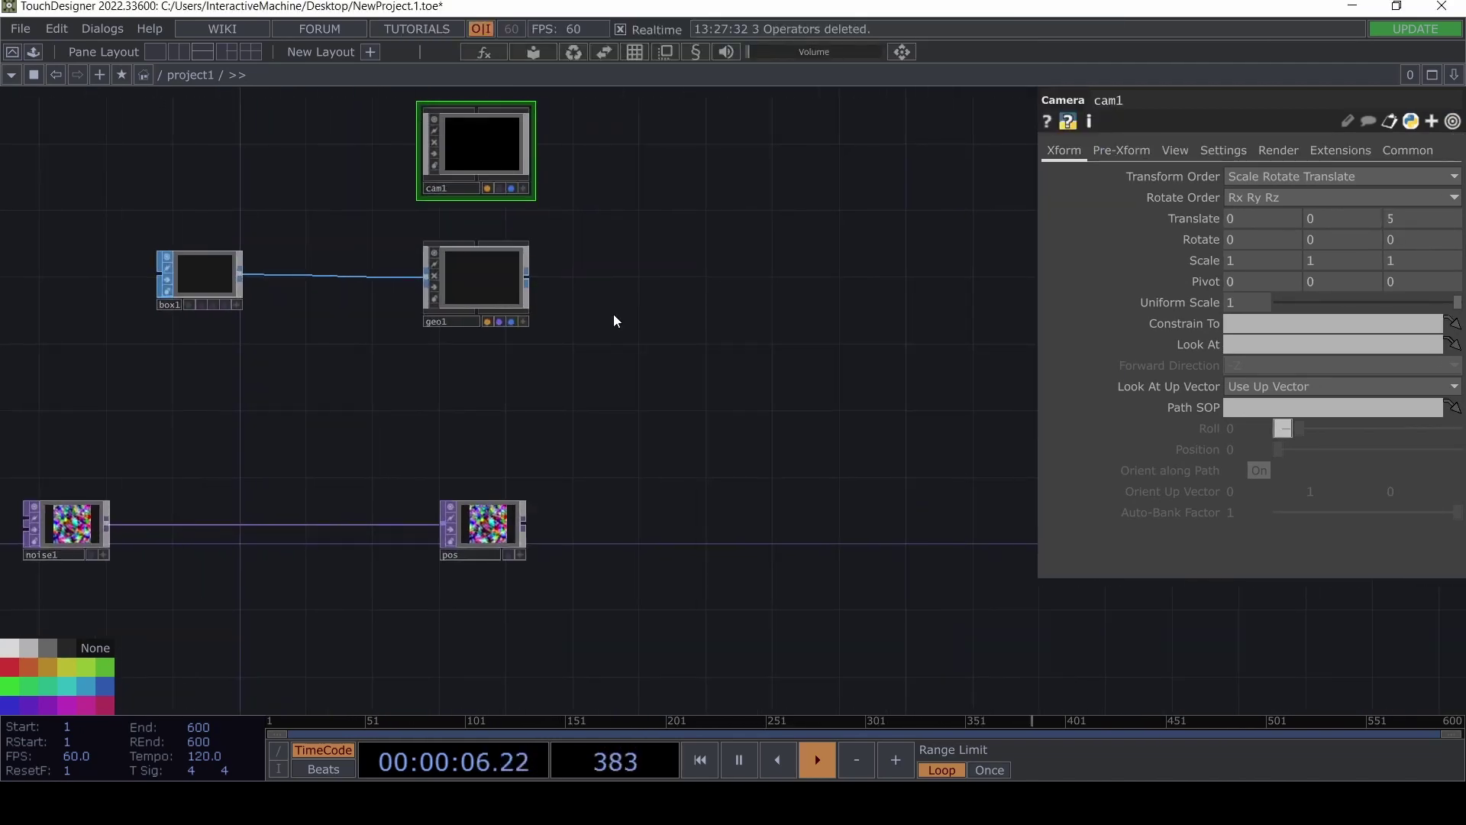
pyautogui.press('Tab')
pyautogui.press('Tab')
pyautogui.click(168, 145)
# Split the workspace into two side-by-side panes and turn the second pane into a Geometry Viewer.
pyautogui.click(181, 51)
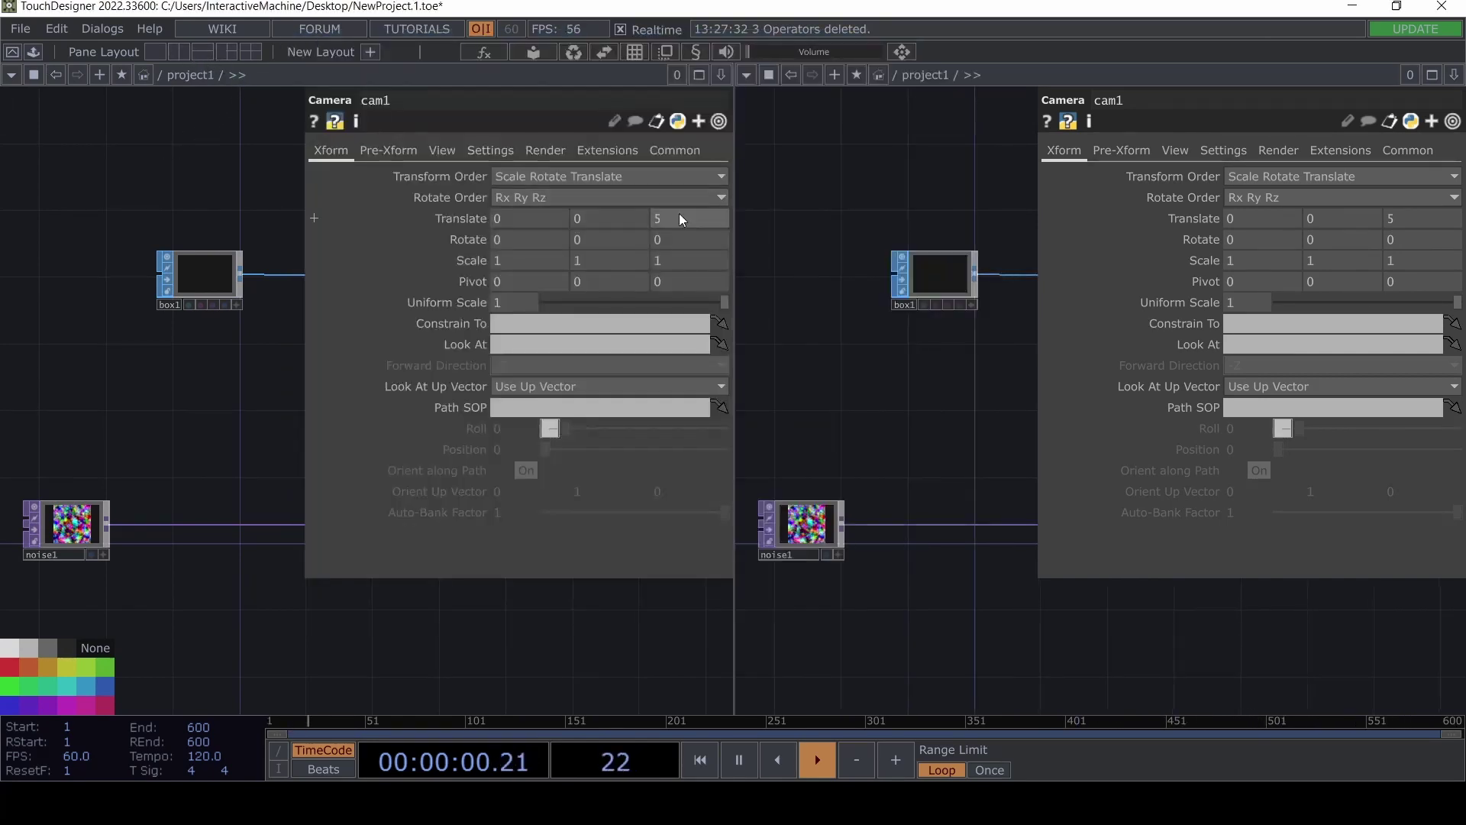
pyautogui.click(746, 74)
pyautogui.click(771, 138)
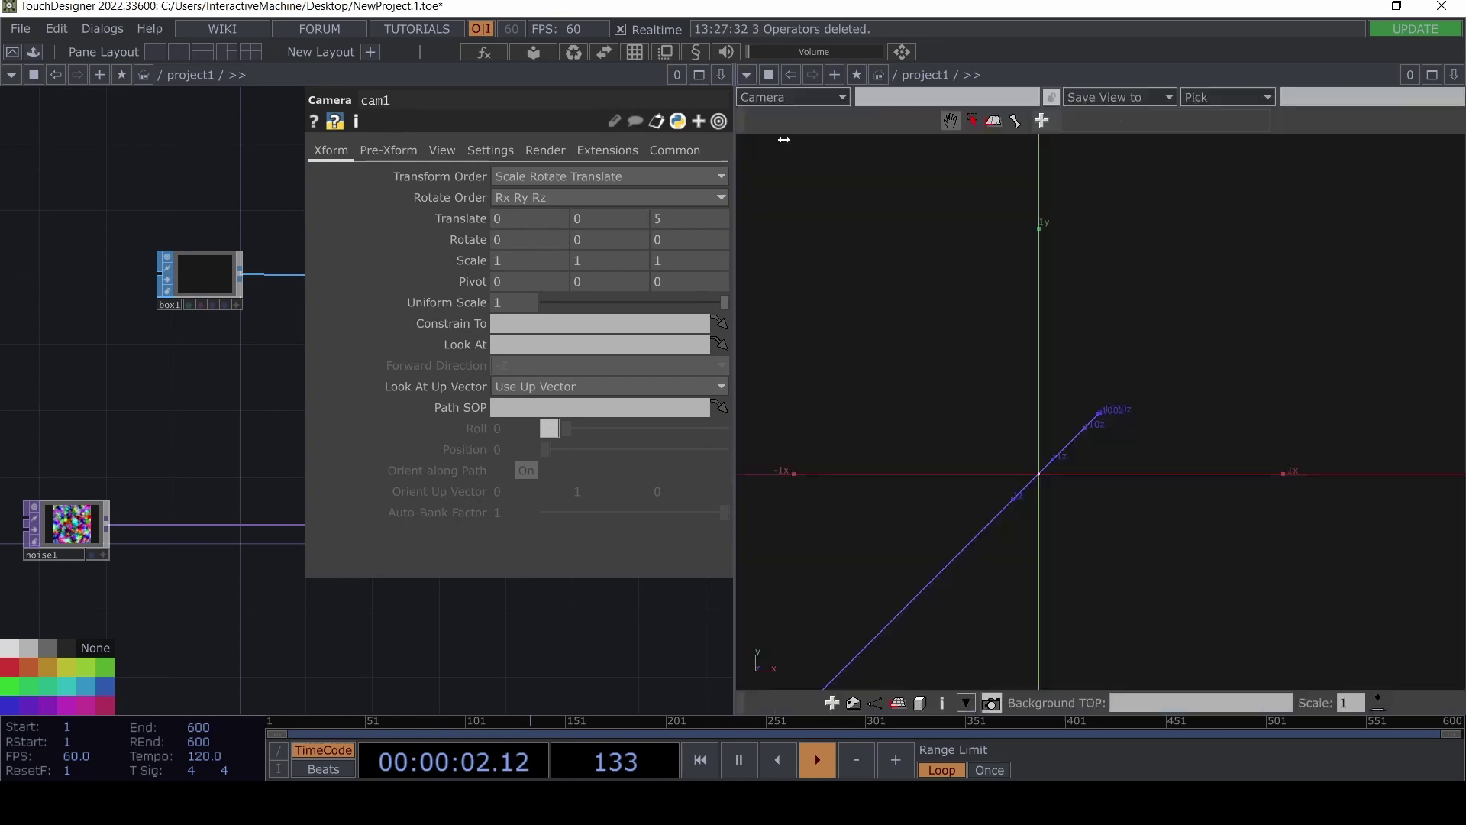
# Examine the small box at the origin and the camera's placement in the Geometry Viewer from several angles and distances.
pyautogui.moveTo(1206, 475); pyautogui.dragTo(877, 550)
pyautogui.moveTo(576, 635); pyautogui.dragTo(397, 637)
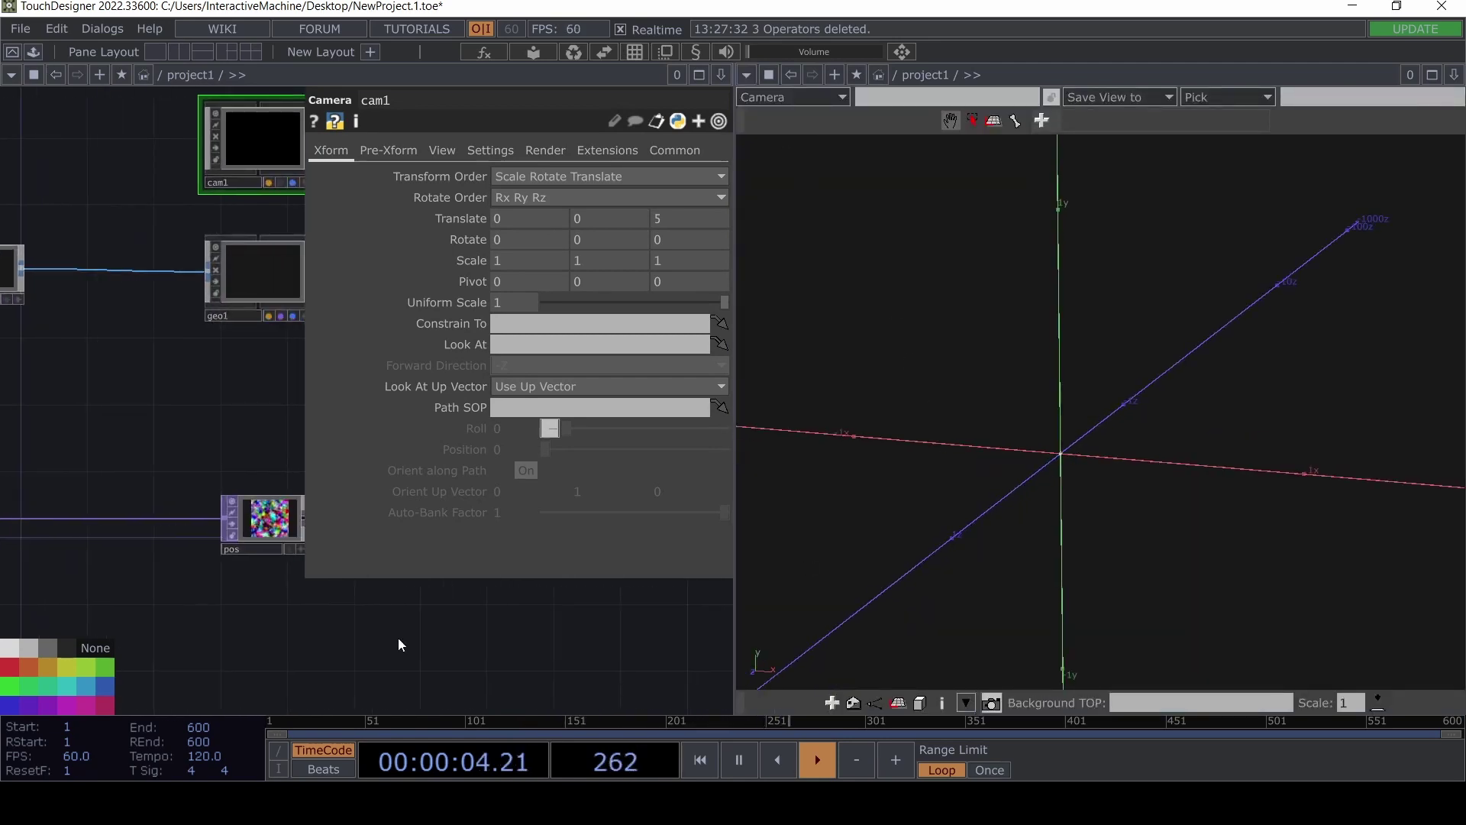
pyautogui.press('p')
pyautogui.moveTo(1129, 425); pyautogui.dragTo(1090, 469)
pyautogui.scroll(8, 1086, 440)
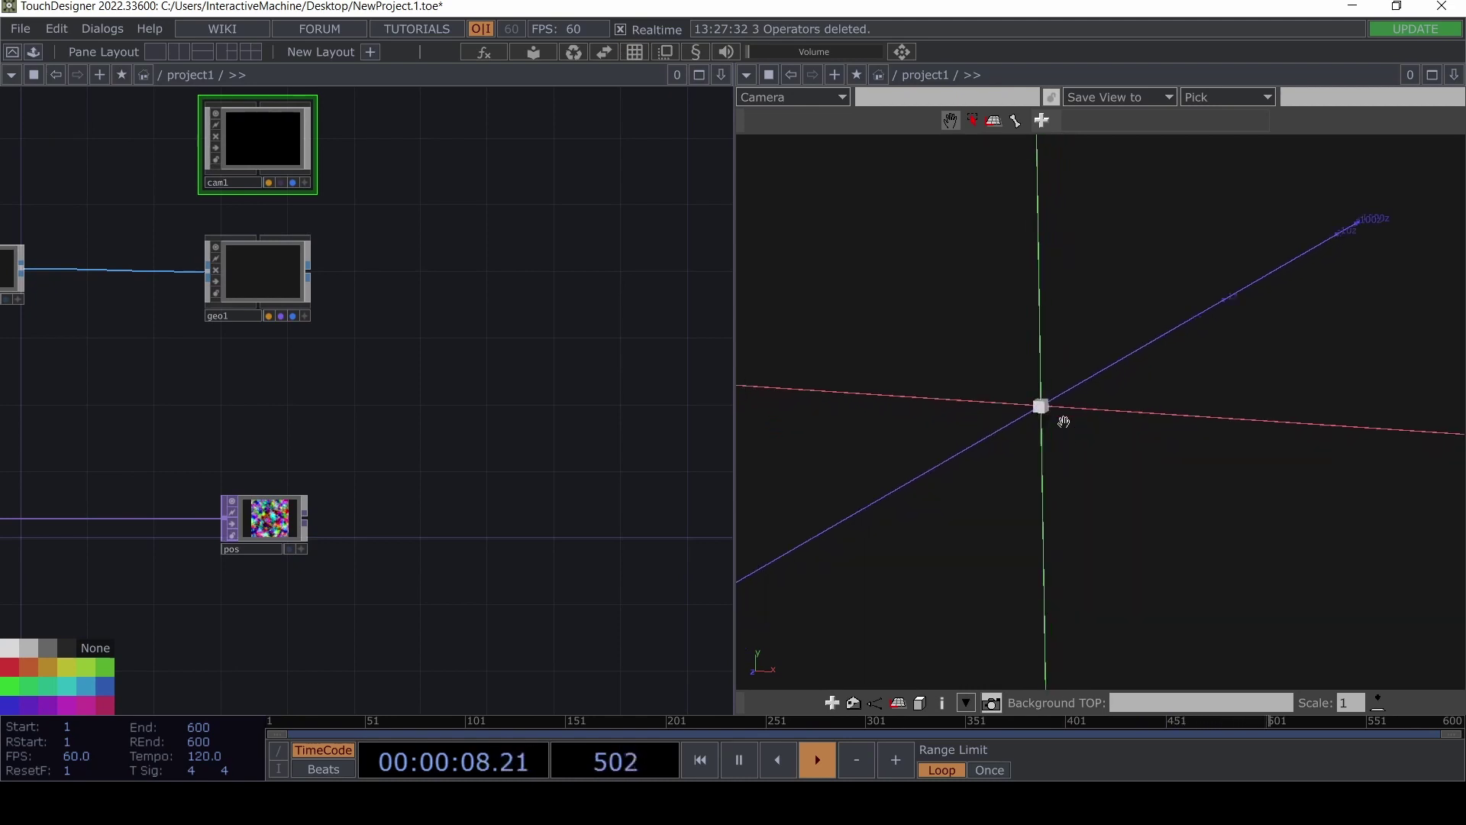
pyautogui.moveTo(1086, 391); pyautogui.dragTo(1139, 380)
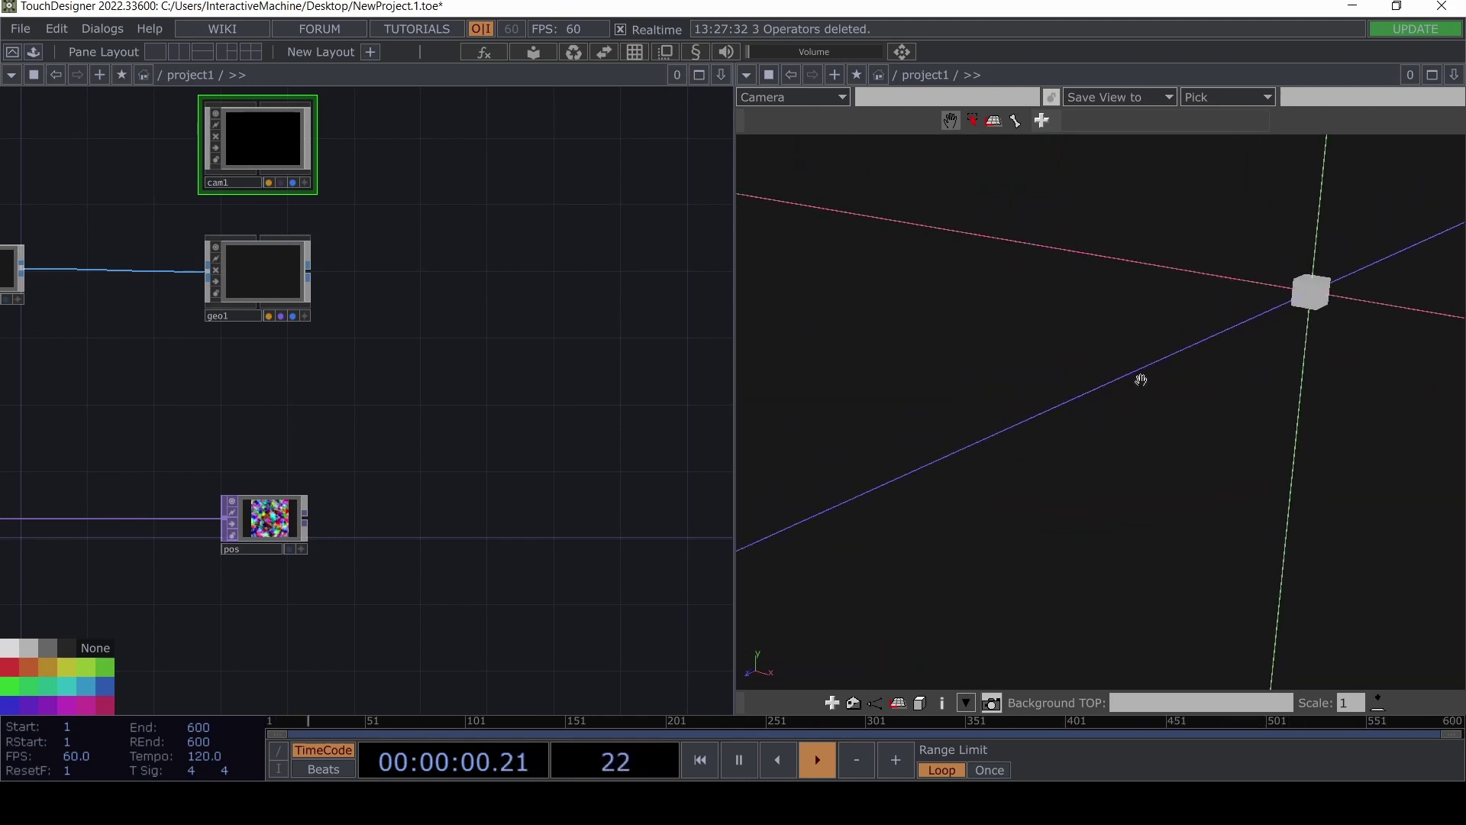
pyautogui.scroll(-8, 1156, 327)
pyautogui.moveTo(1114, 393); pyautogui.dragTo(1198, 336, button='right')
pyautogui.moveTo(445, 434); pyautogui.dragTo(650, 350)
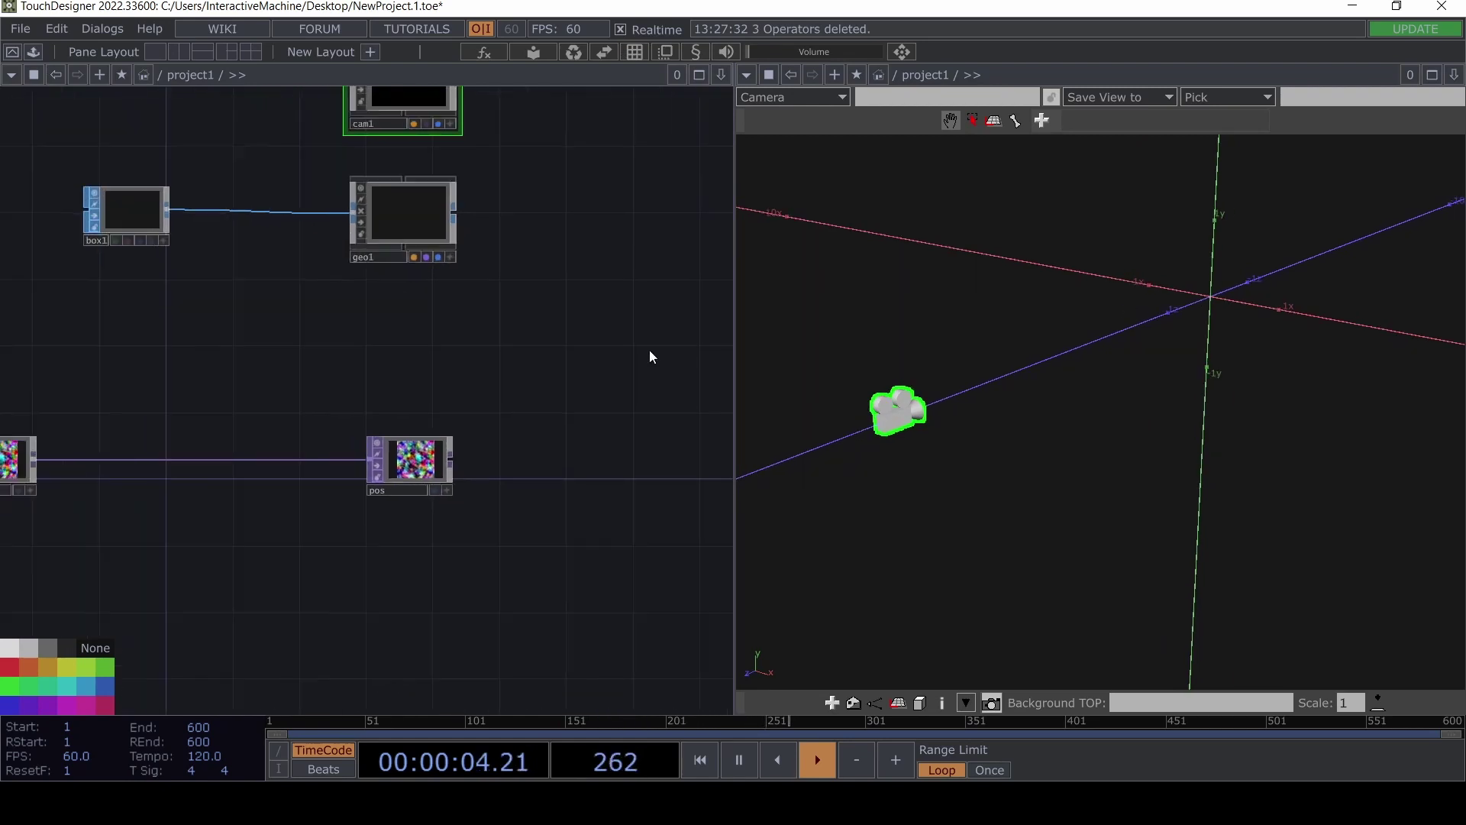
# Turn on instancing for the Geometry COMP and assign pos as its Translate OP.
pyautogui.click(481, 222)
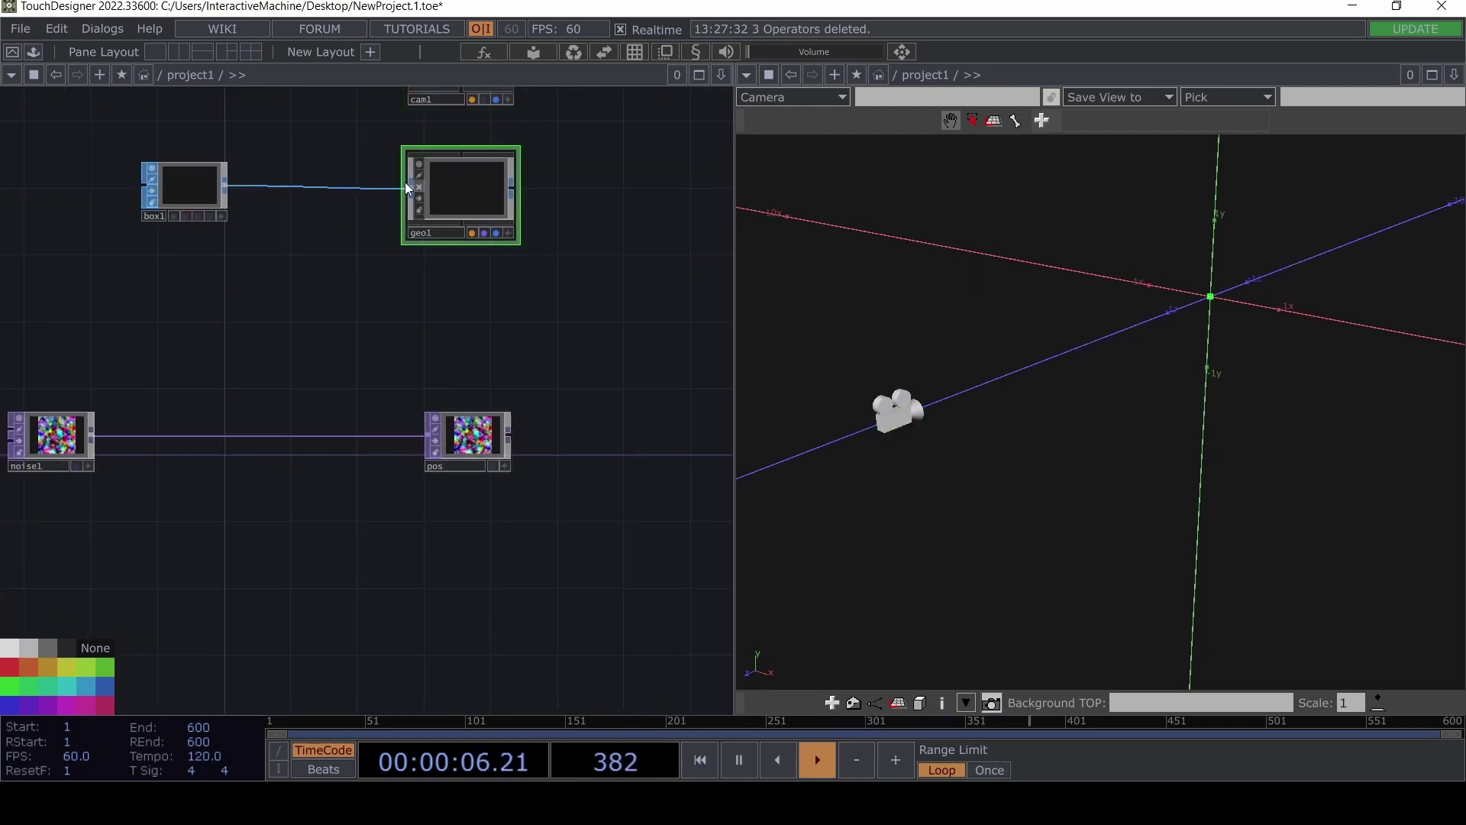
pyautogui.press('p')
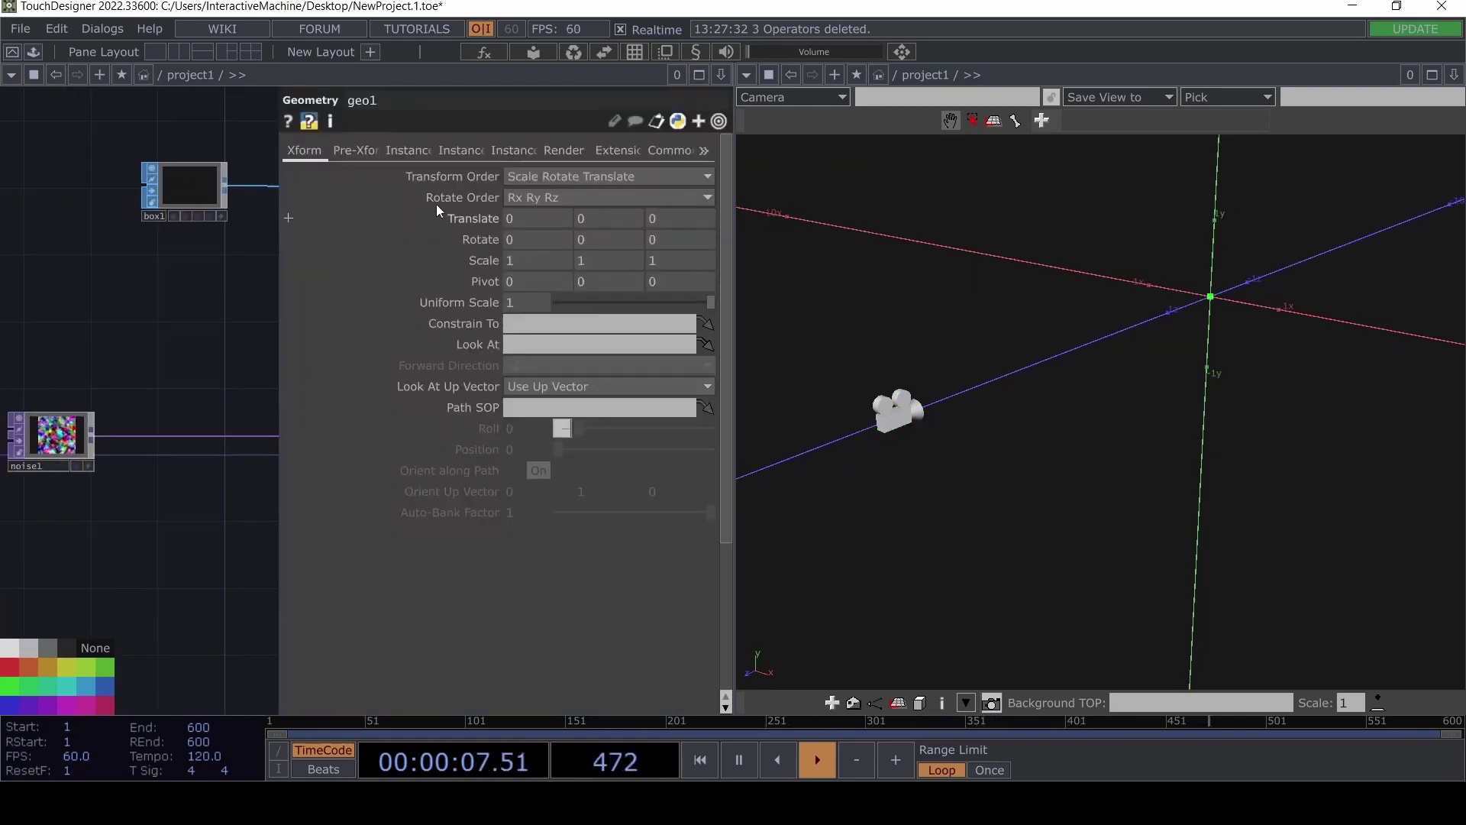
pyautogui.click(409, 150)
pyautogui.click(520, 177)
pyautogui.hscroll(3, 222, 343)
pyautogui.moveTo(260, 336); pyautogui.dragTo(91, 332)
pyautogui.moveTo(177, 432); pyautogui.dragTo(580, 336)
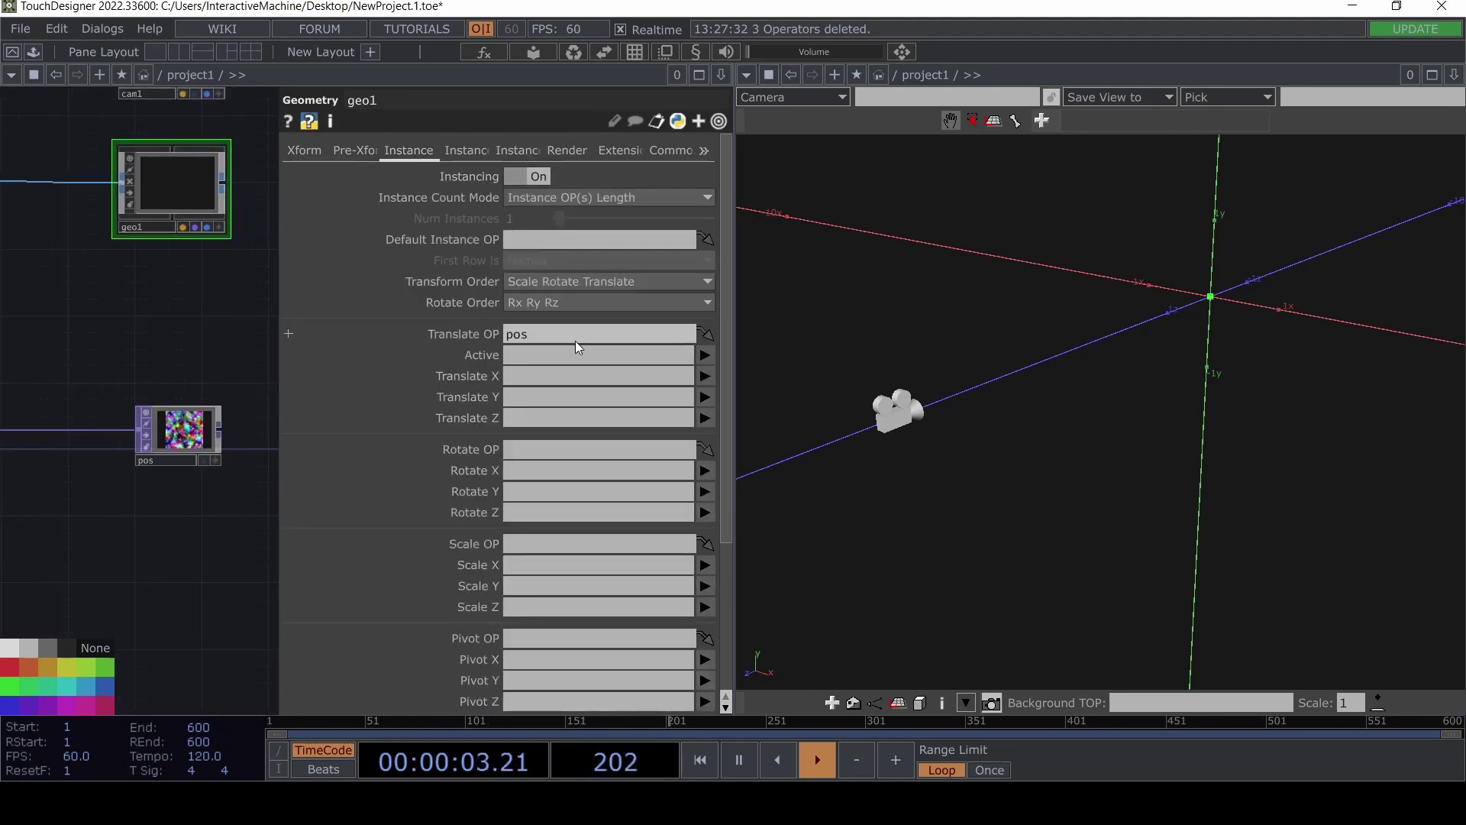
# Map the instance Translate X, Y and Z to the r, g and b channels of pos.
pyautogui.click(704, 376)
pyautogui.click(703, 394)
pyautogui.click(704, 398)
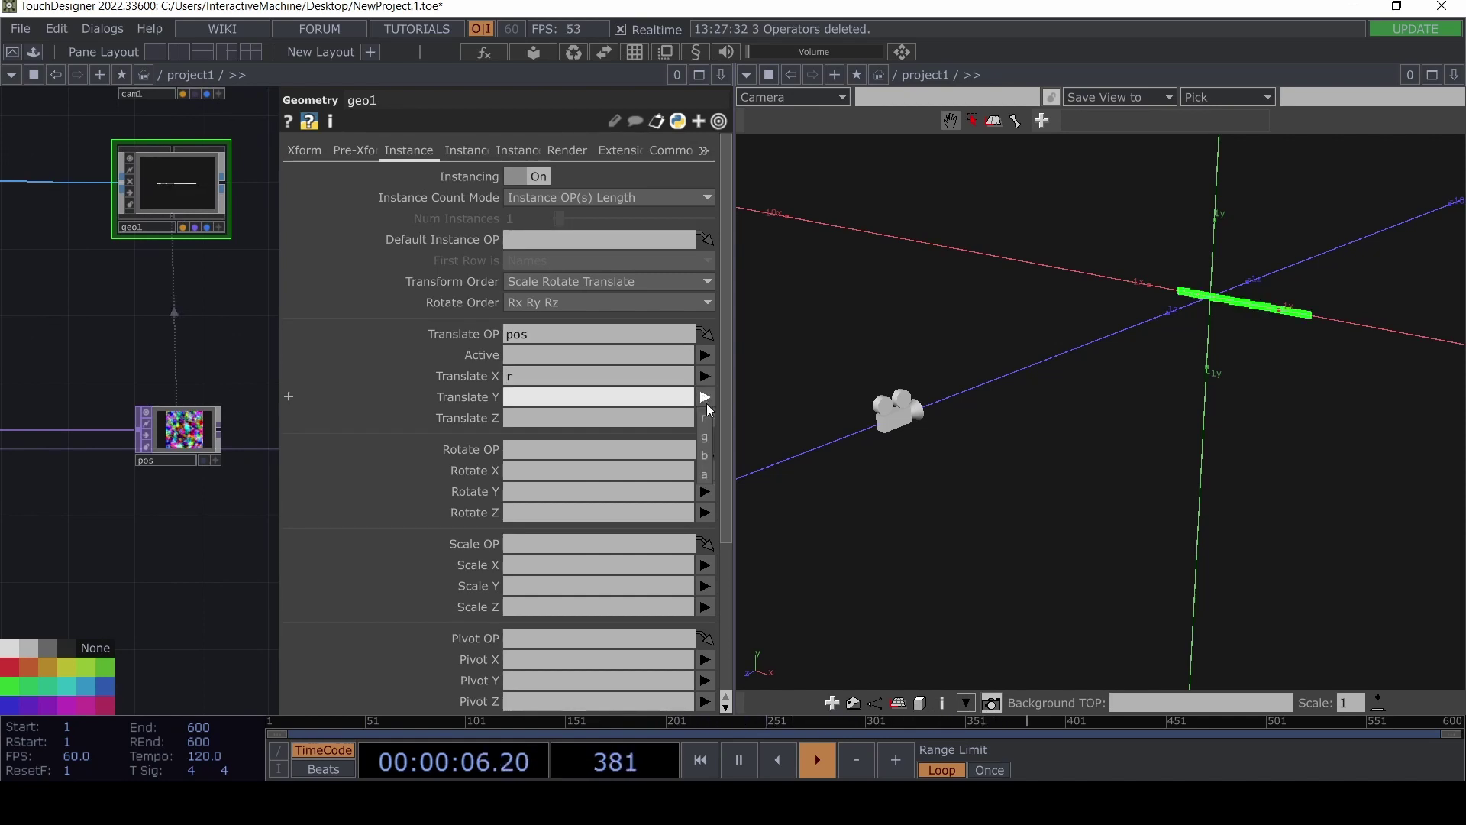
pyautogui.click(704, 437)
pyautogui.click(704, 418)
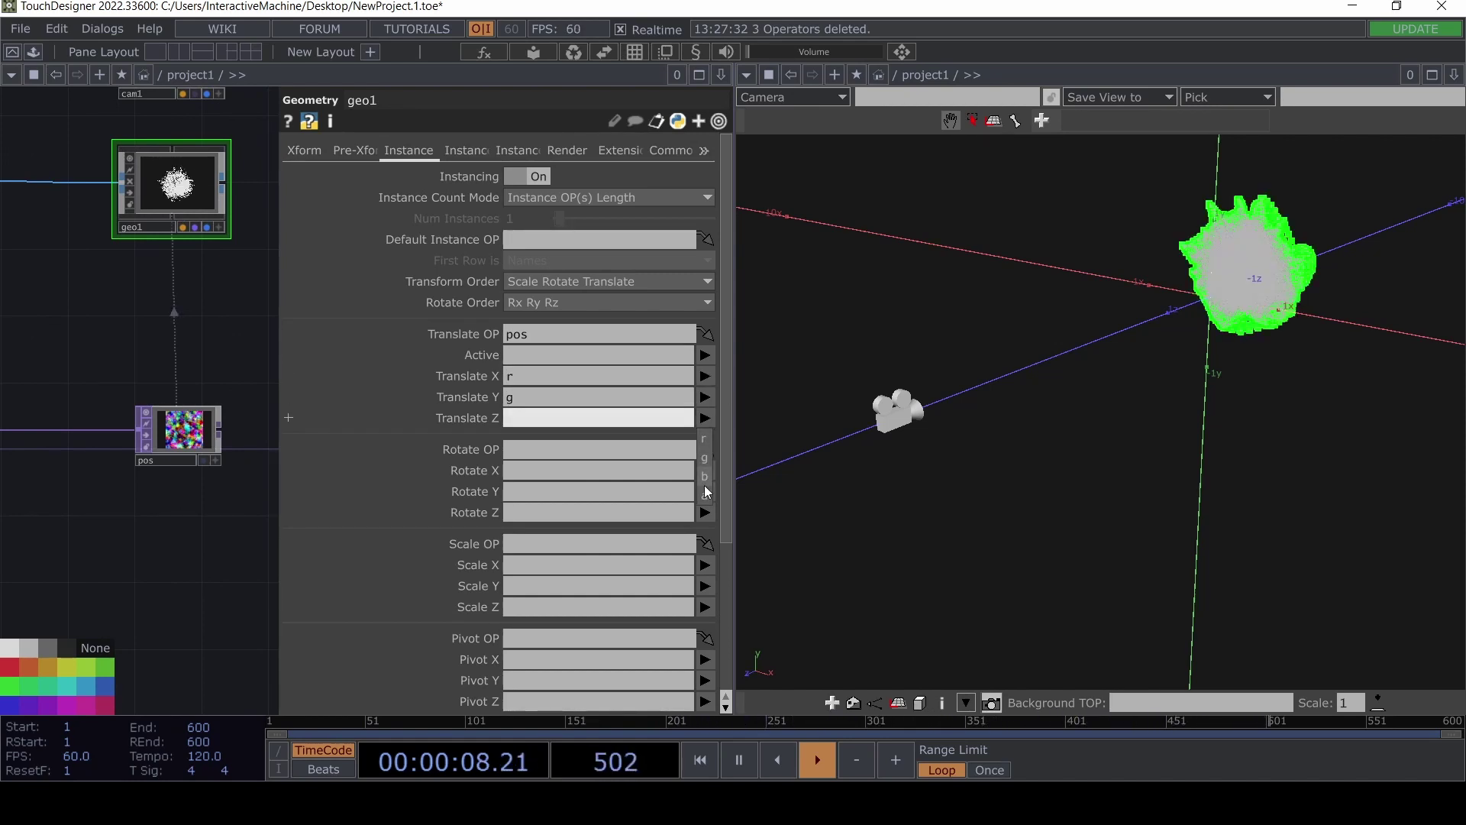
pyautogui.click(704, 475)
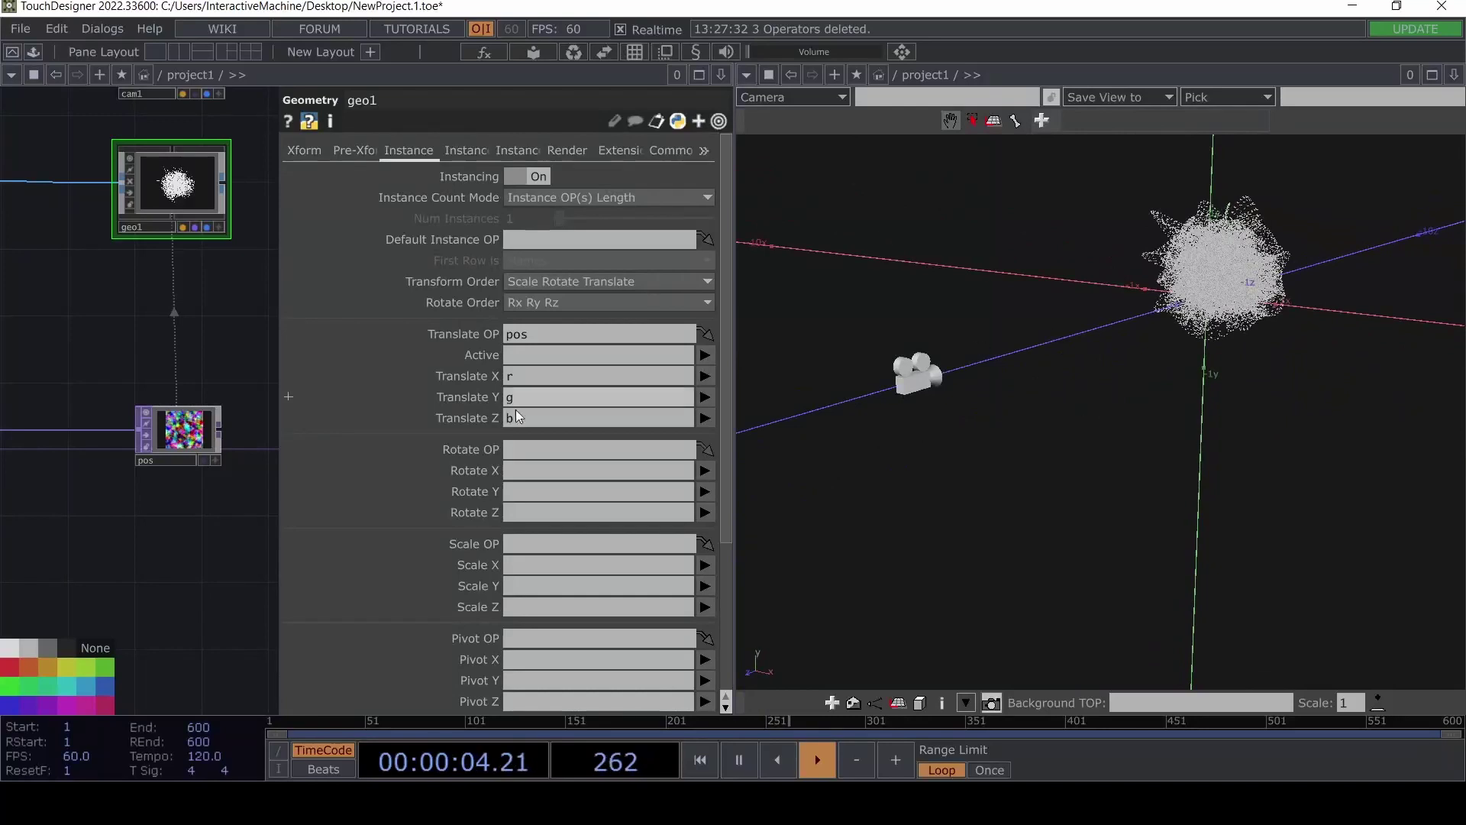
# Insert a Point Transform TOP on the wire between noise1 and pos.
pyautogui.moveTo(85, 518); pyautogui.dragTo(250, 461)
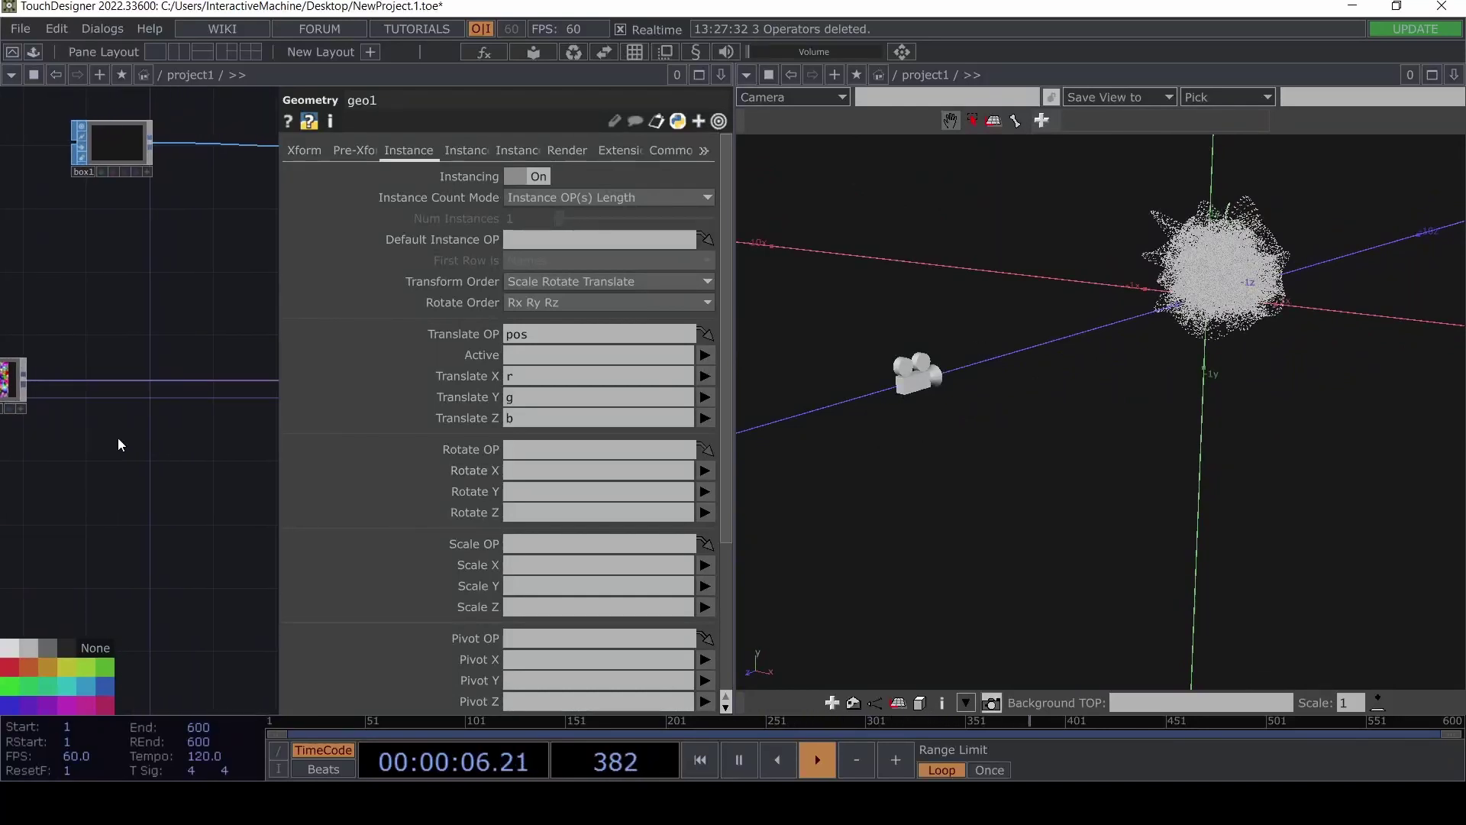
pyautogui.press('p')
pyautogui.moveTo(118, 438); pyautogui.dragTo(314, 444)
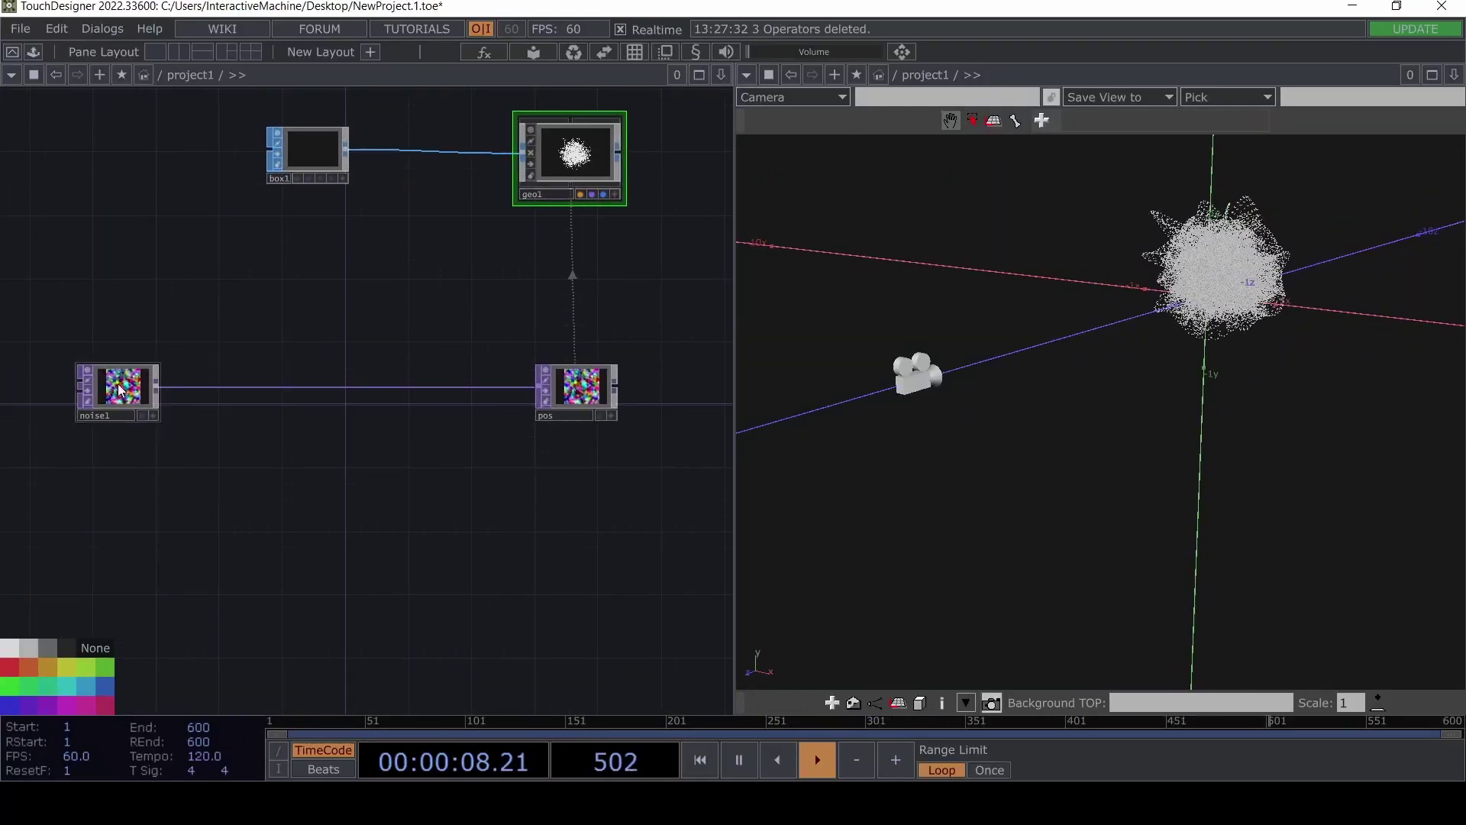
pyautogui.rightClick(230, 388)
pyautogui.click(271, 375)
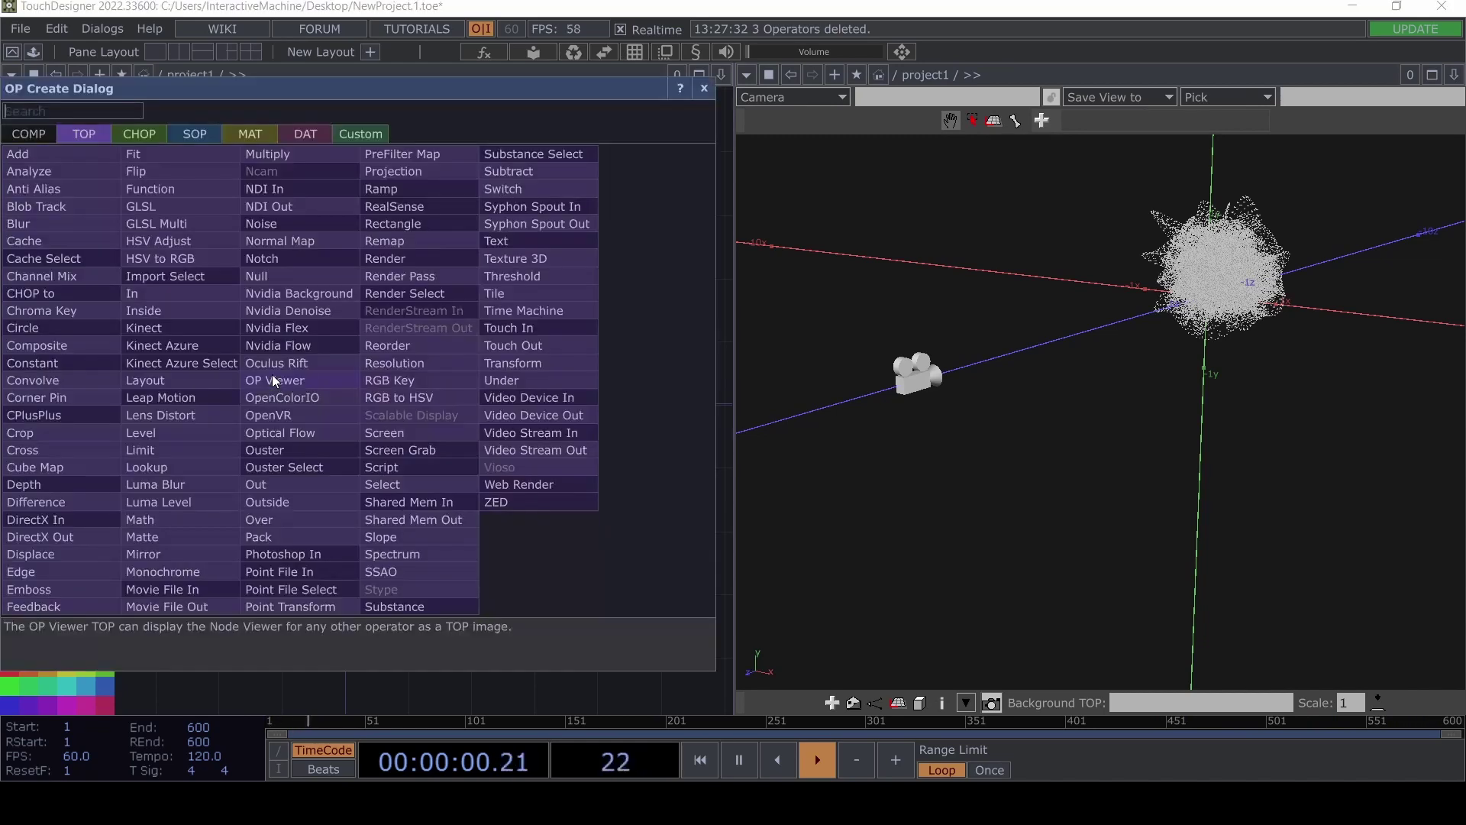
pyautogui.write('po')
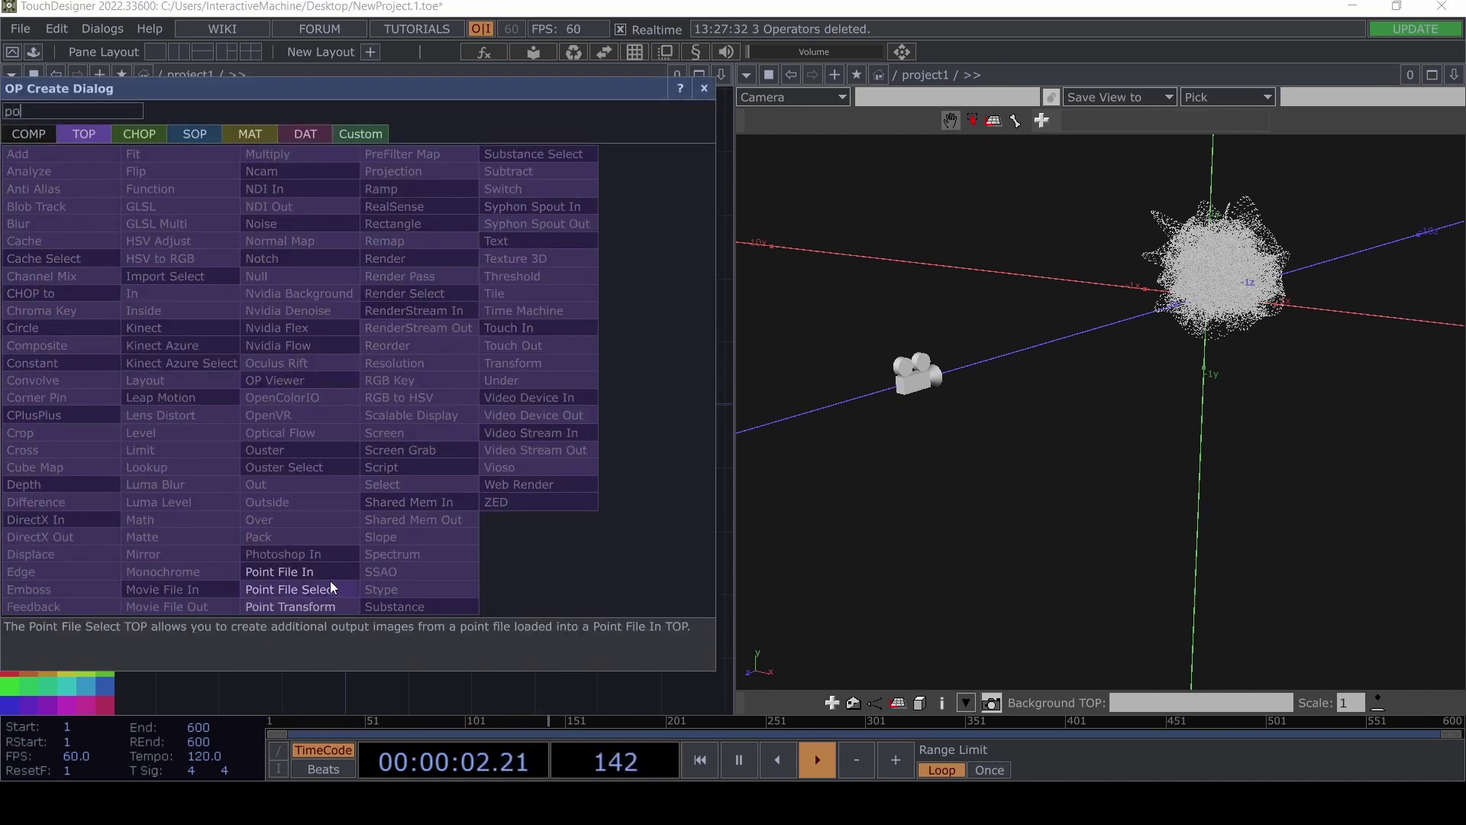
pyautogui.click(283, 606)
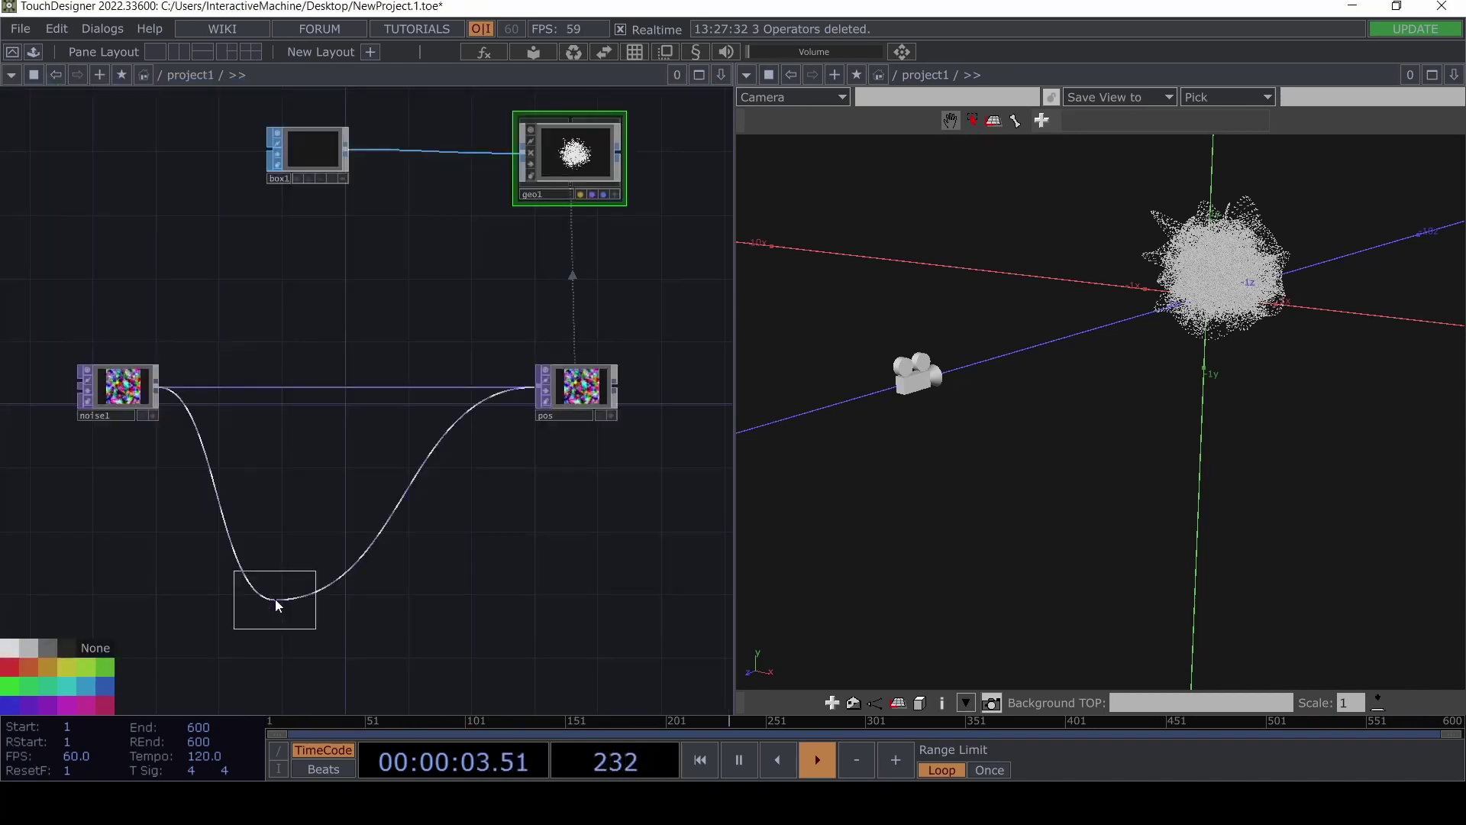
pyautogui.click(237, 393)
# Raise the Point Transform's Uniform Scale to 8.99 and look over the spread of the instances.
pyautogui.press('p')
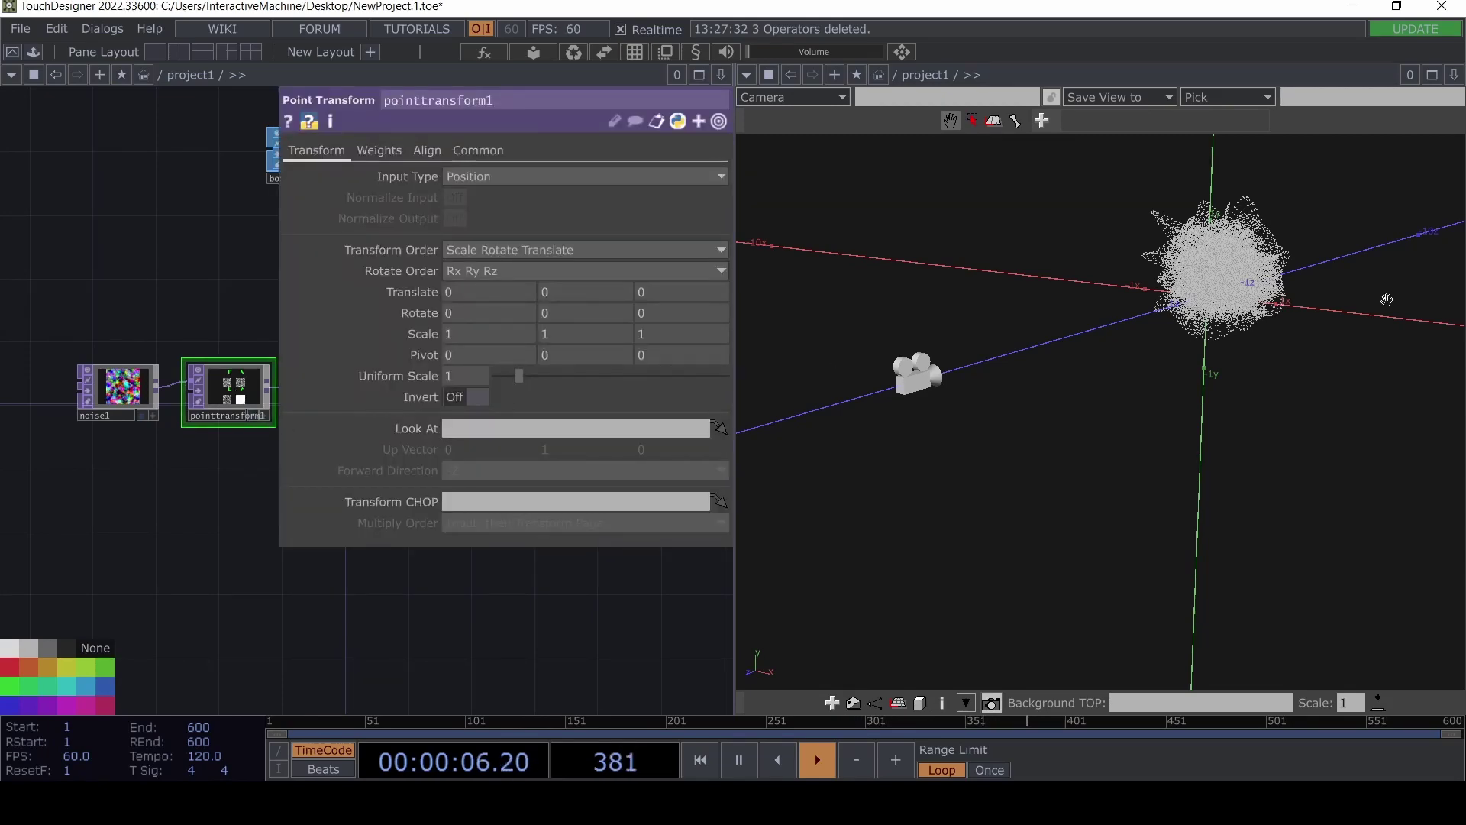
pyautogui.moveTo(1386, 299); pyautogui.dragTo(1214, 316)
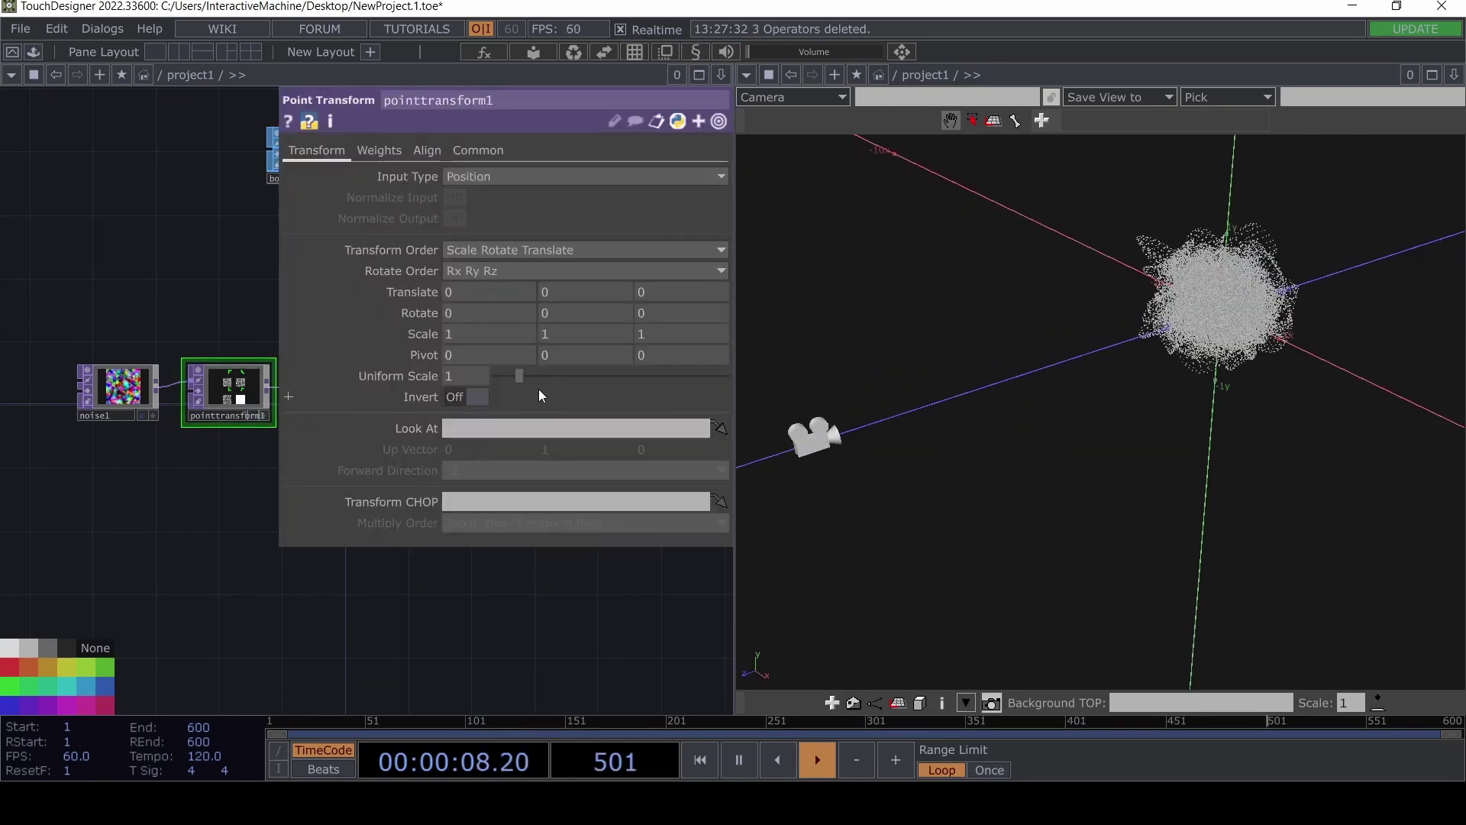
pyautogui.moveTo(526, 369); pyautogui.dragTo(709, 401)
pyautogui.moveTo(1228, 405)
pyautogui.mouseDown()
pyautogui.moveTo(1184, 389)
pyautogui.moveTo(1250, 403)
pyautogui.mouseUp()
pyautogui.moveTo(1039, 388)
pyautogui.mouseDown()
pyautogui.moveTo(1086, 378)
pyautogui.moveTo(1074, 347)
pyautogui.moveTo(1026, 398)
pyautogui.mouseUp()
# Set the Offset of noise1 to 0 so the instances centre on the origin.
pyautogui.click(133, 402)
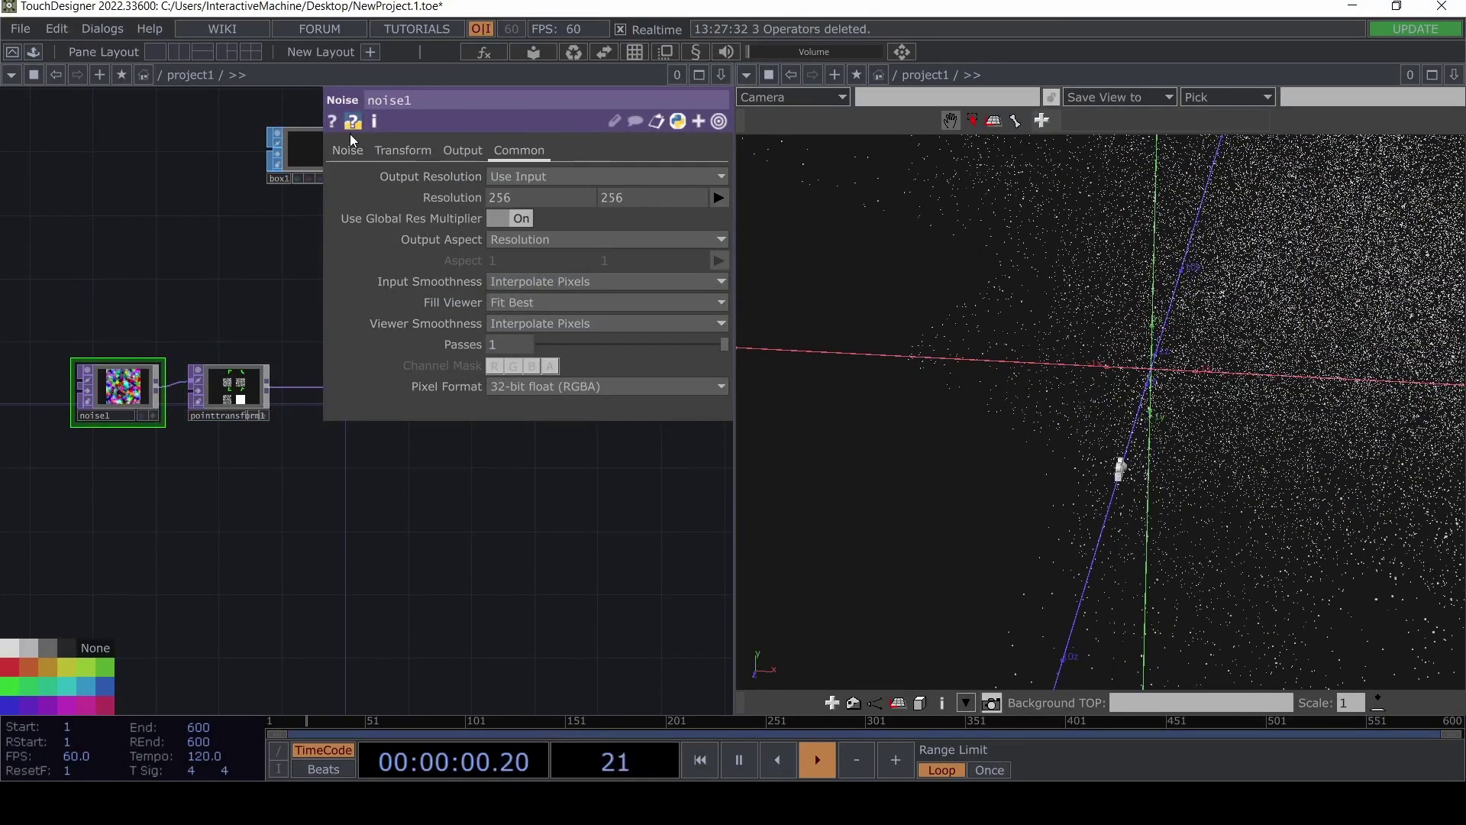
pyautogui.click(348, 149)
pyautogui.moveTo(608, 369); pyautogui.dragTo(425, 373)
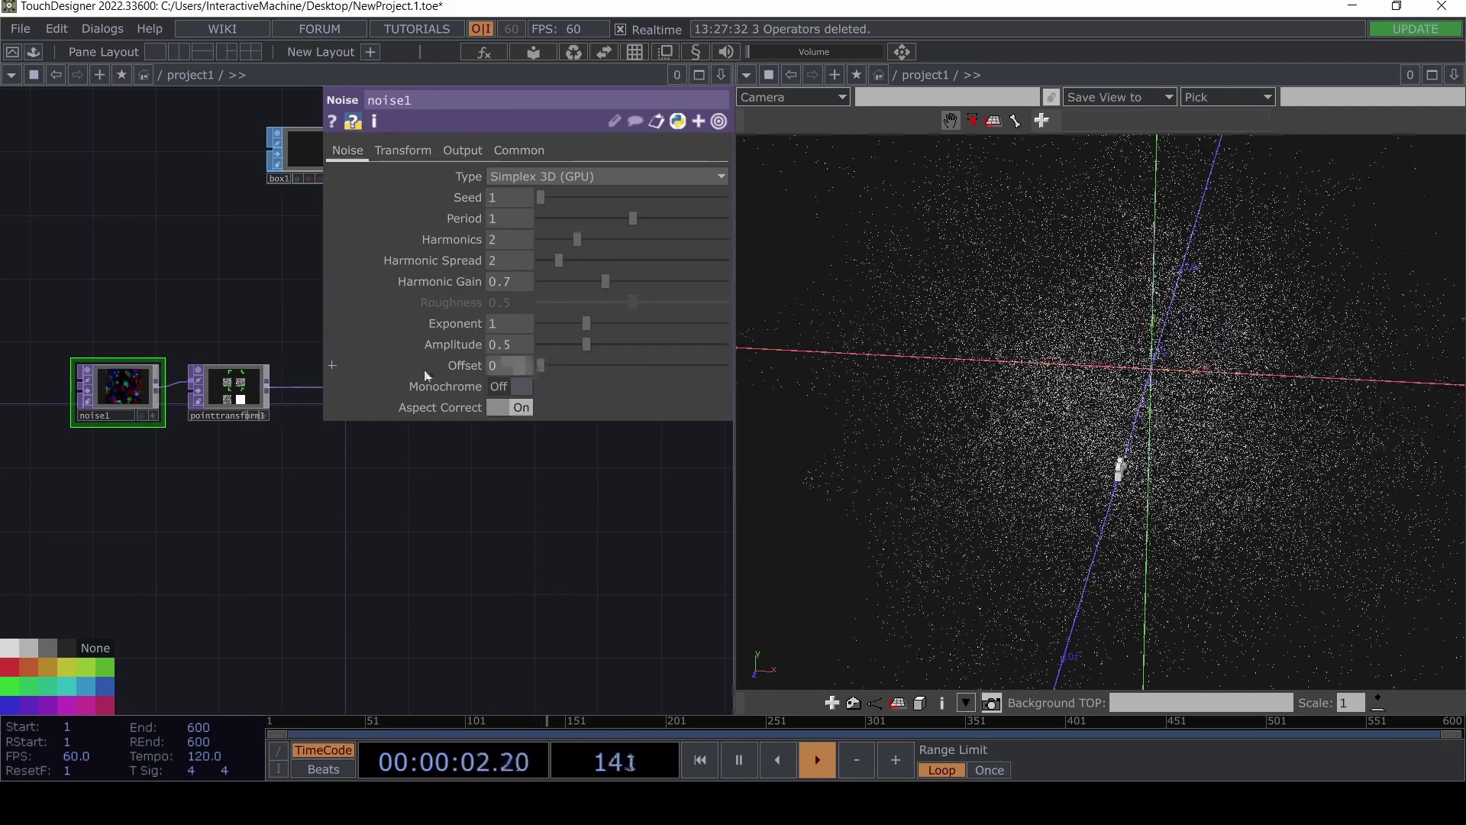
pyautogui.moveTo(1355, 472); pyautogui.dragTo(1284, 454)
# Raise the Point Transform's Uniform Scale to 10 and inspect the instances up close and from a distance.
pyautogui.click(255, 397)
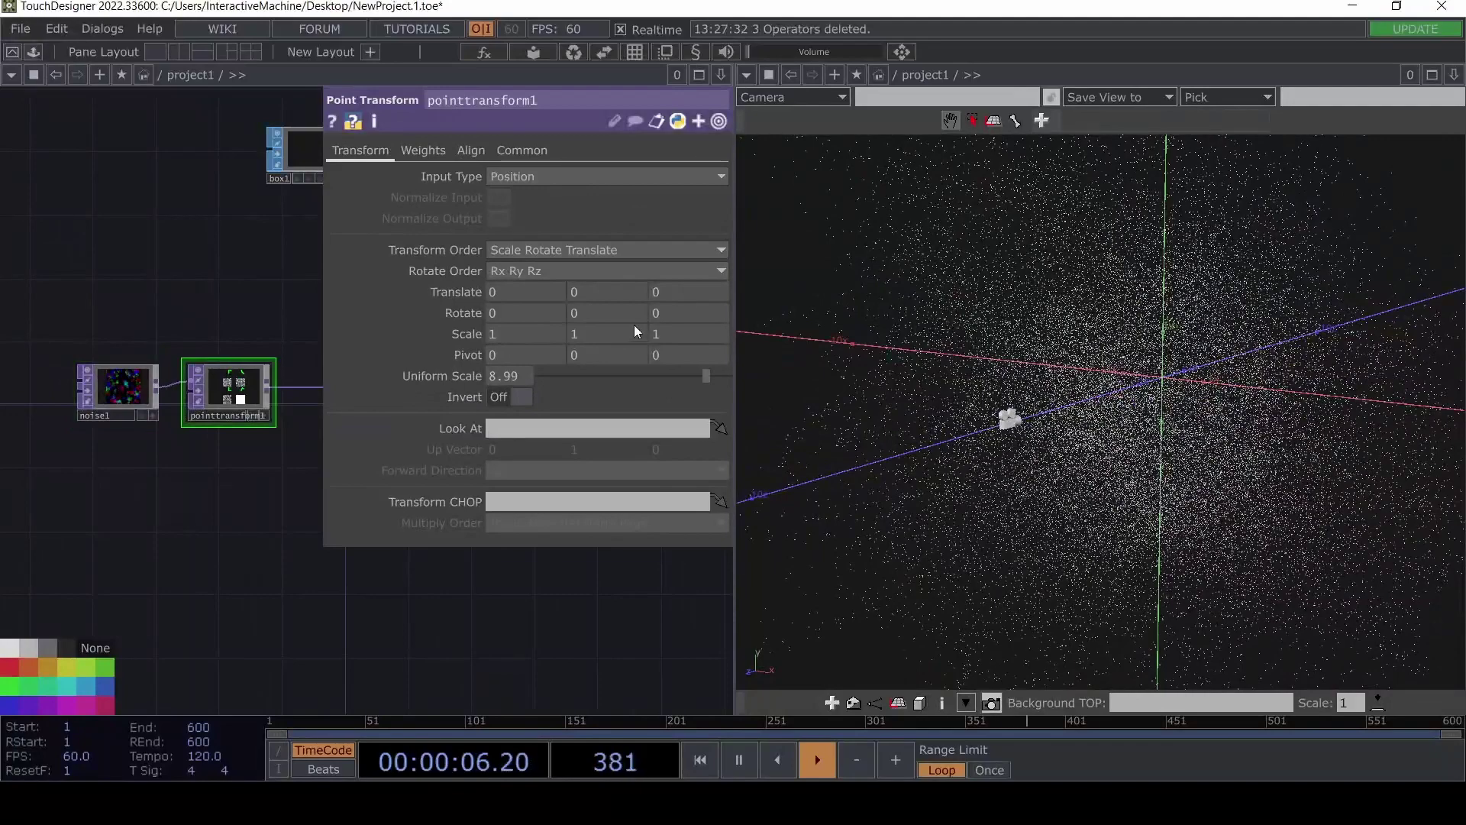
pyautogui.moveTo(708, 376); pyautogui.dragTo(725, 376)
pyautogui.moveTo(1123, 408); pyautogui.dragTo(1193, 397)
pyautogui.scroll(3, 1193, 397)
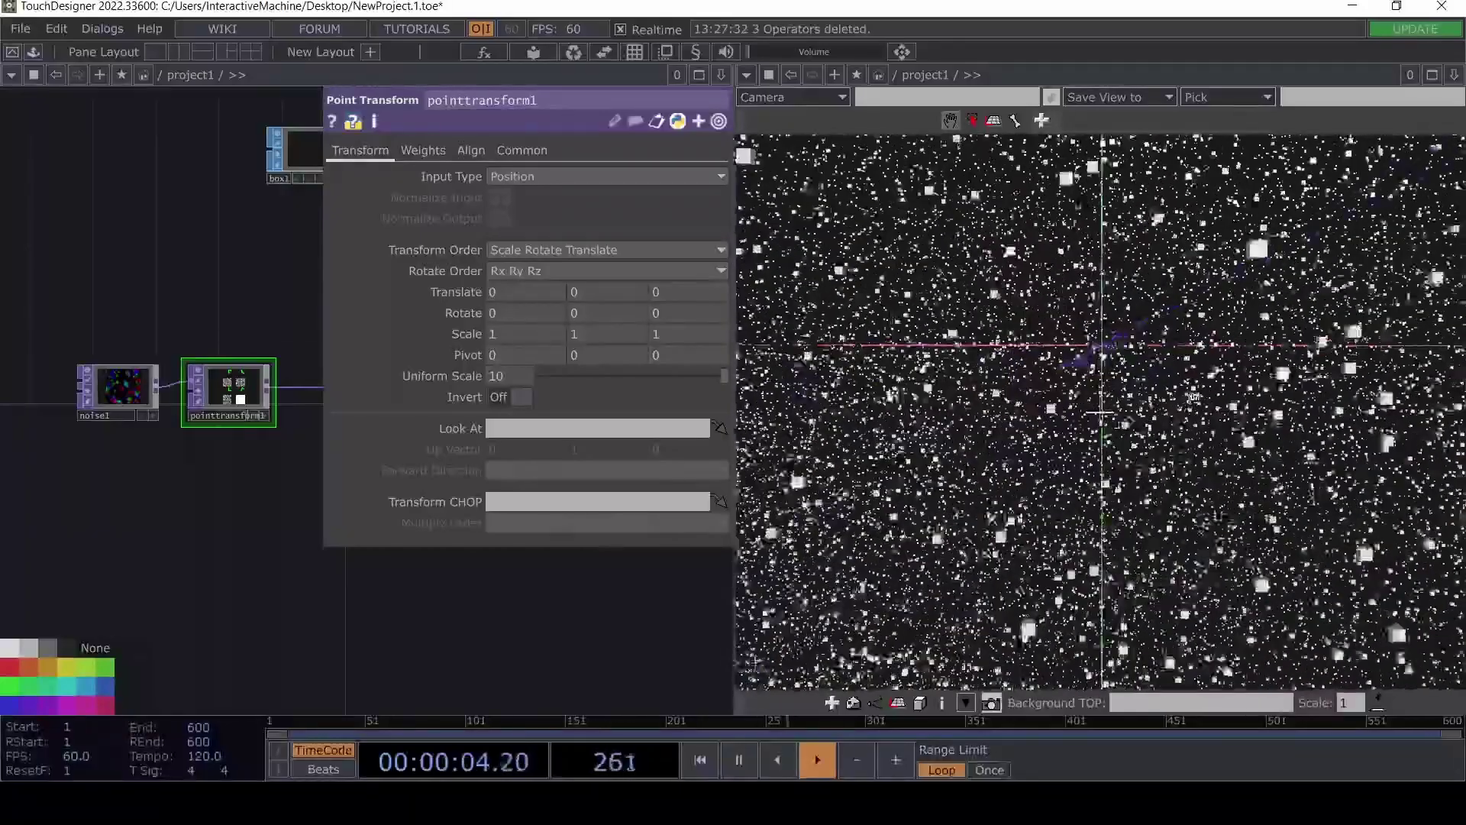
pyautogui.moveTo(1193, 397); pyautogui.dragTo(1161, 442)
pyautogui.scroll(-10, 1161, 443)
pyautogui.moveTo(926, 363); pyautogui.dragTo(1012, 486)
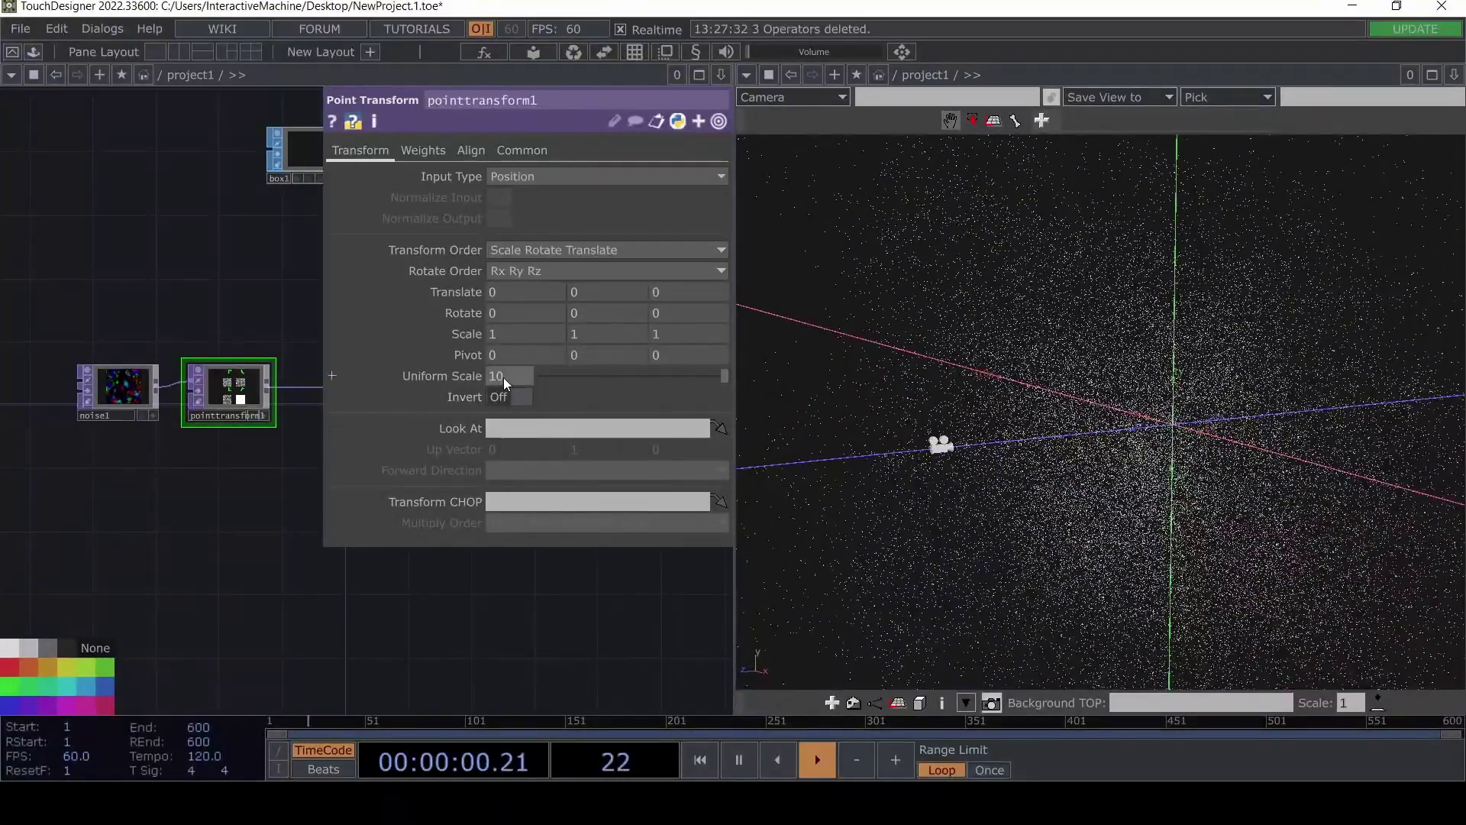
# Set the Point Transform's Uniform Scale to 40.
pyautogui.moveTo(503, 377); pyautogui.dragTo(523, 355, button='middle')
pyautogui.moveTo(1099, 412); pyautogui.dragTo(1405, 462)
pyautogui.scroll(-5, 1370, 432)
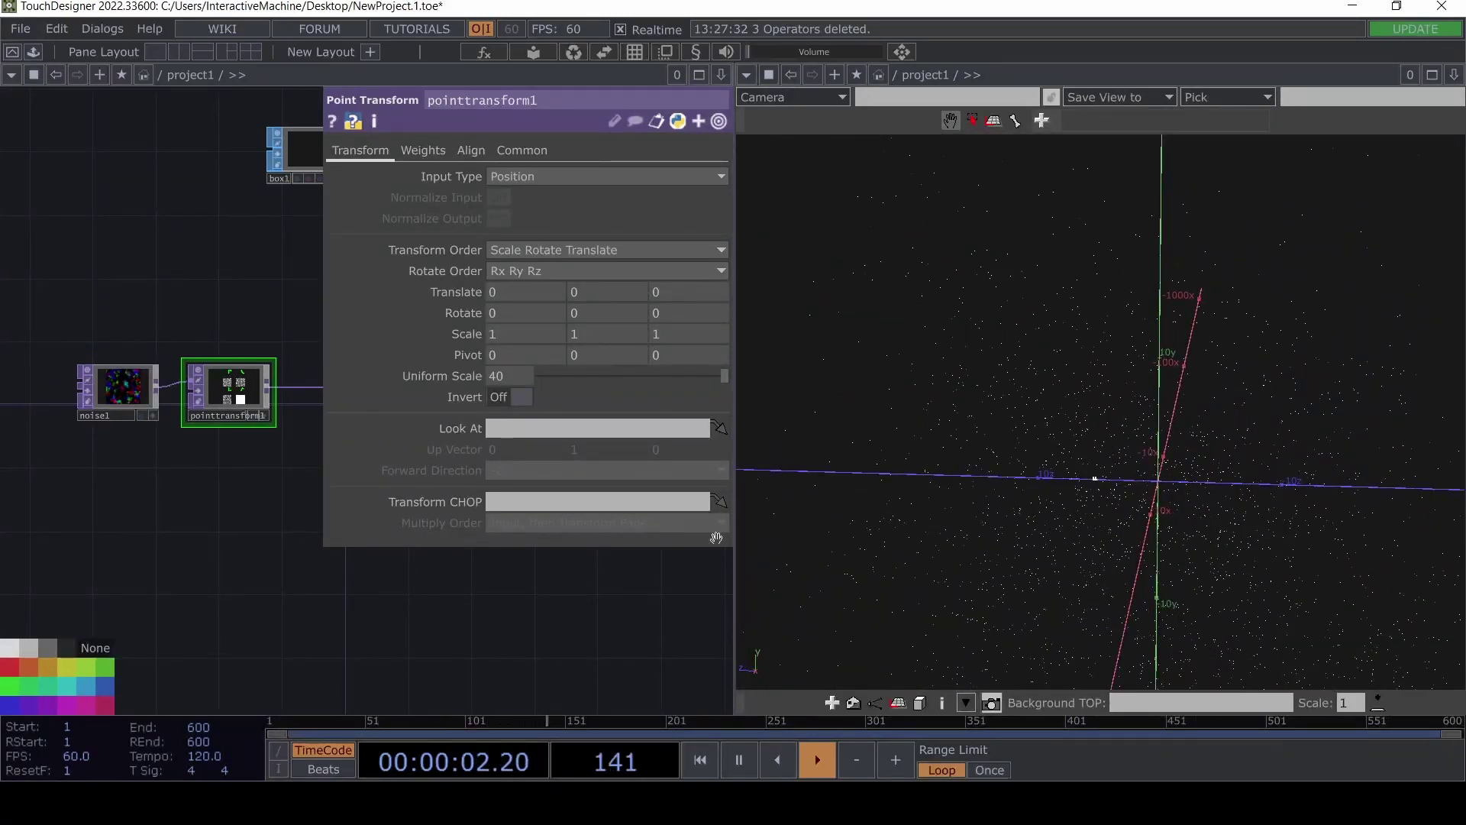
# Shift the instances along Z with the Point Transform's Translate, trying -52 and 20 and ending at 32.
pyautogui.press('p')
pyautogui.scroll(2, 291, 450)
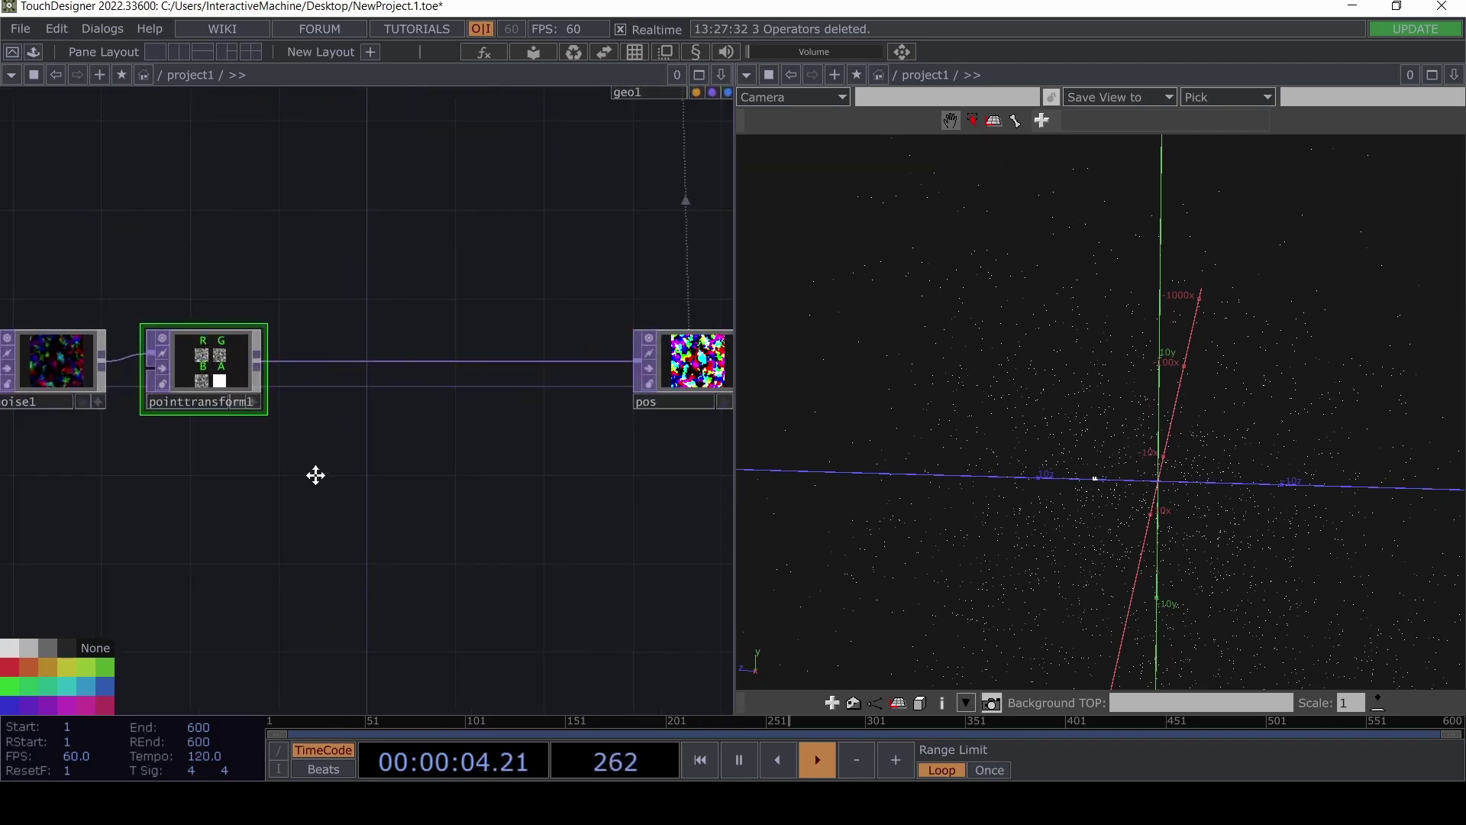
pyautogui.moveTo(315, 475); pyautogui.dragTo(430, 498)
pyautogui.press('p')
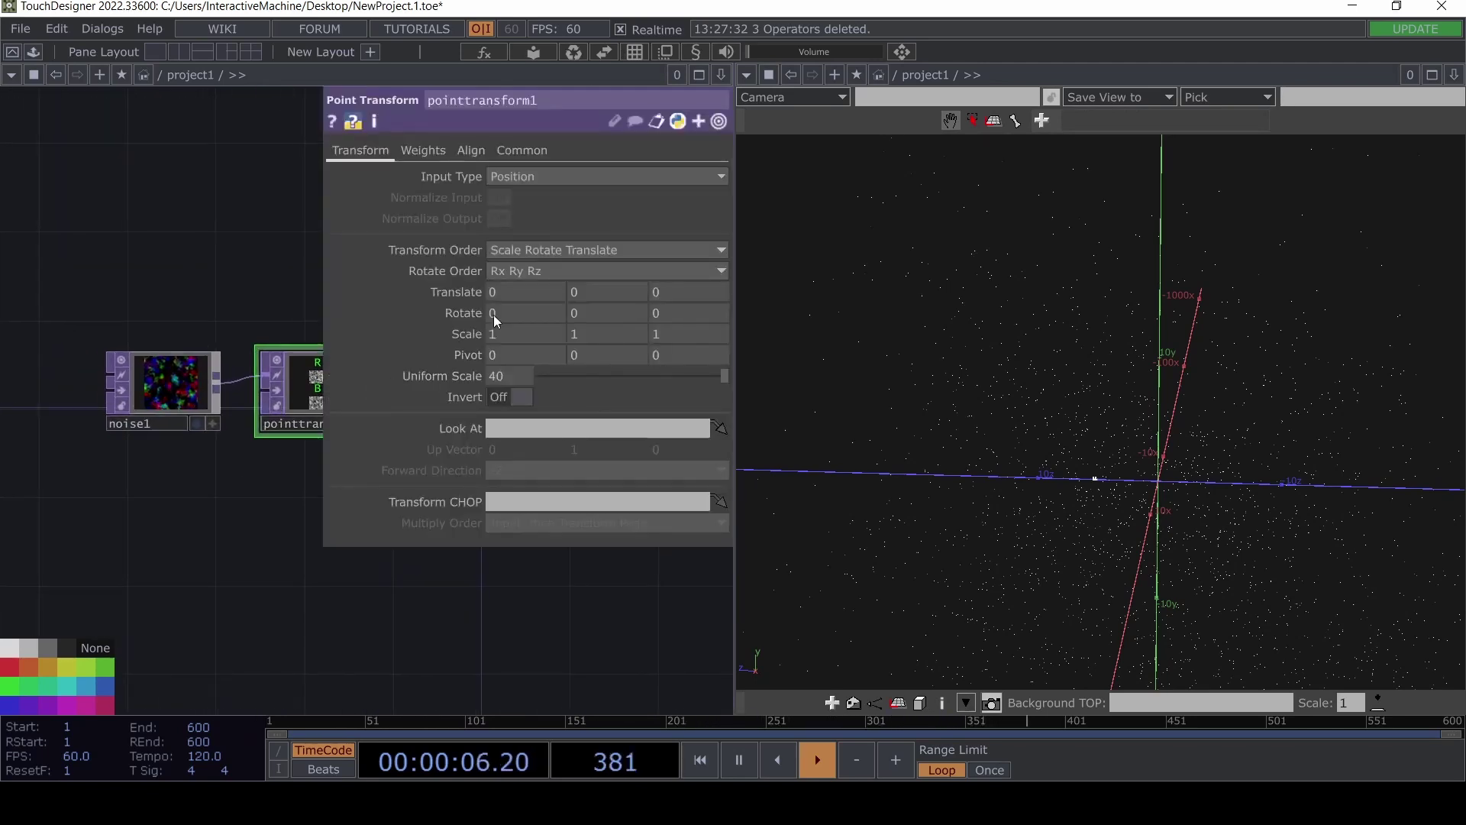
pyautogui.moveTo(699, 298); pyautogui.dragTo(680, 271, button='middle')
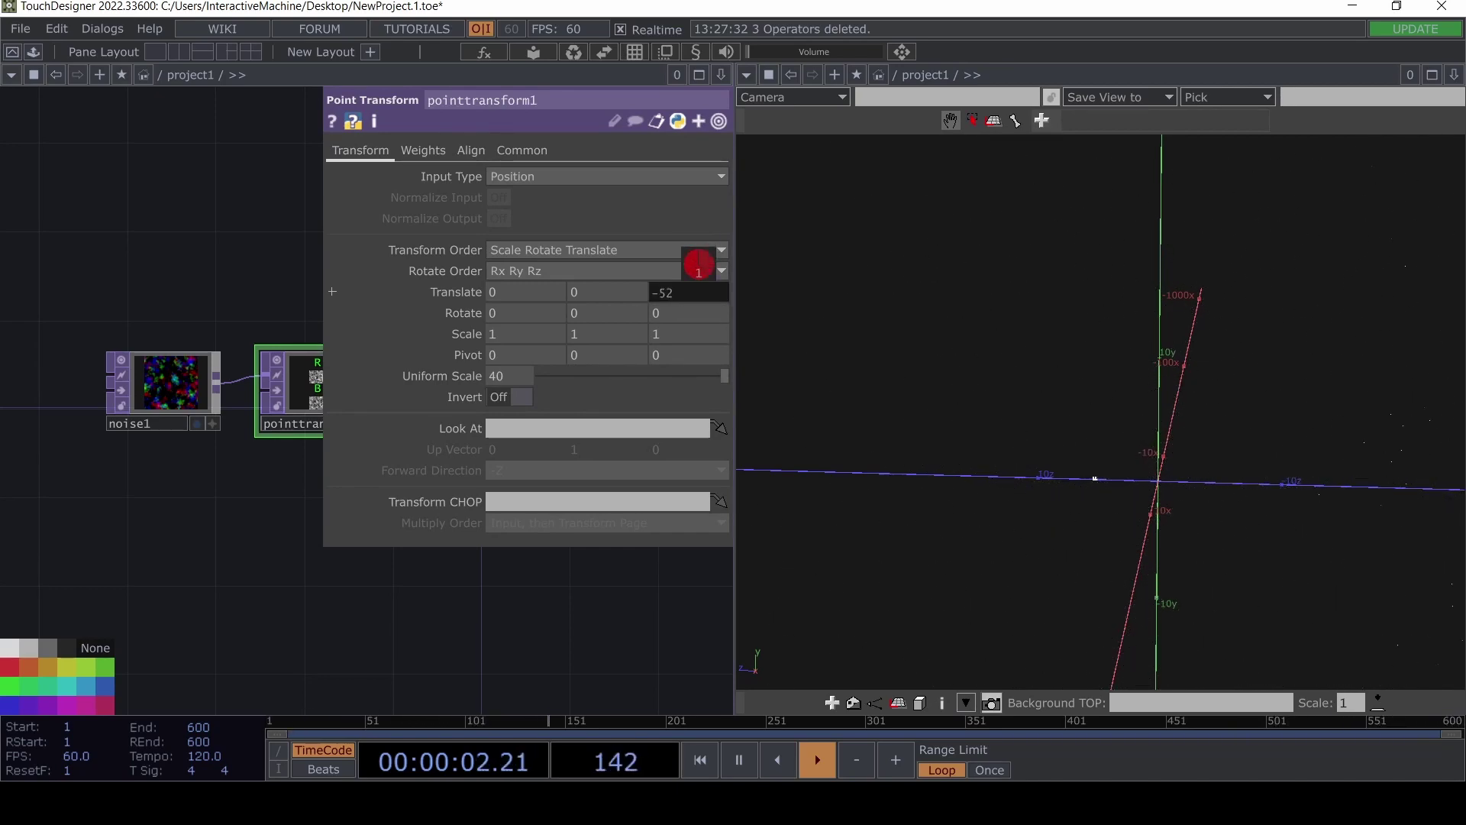
pyautogui.moveTo(699, 264); pyautogui.dragTo(702, 254, button='middle')
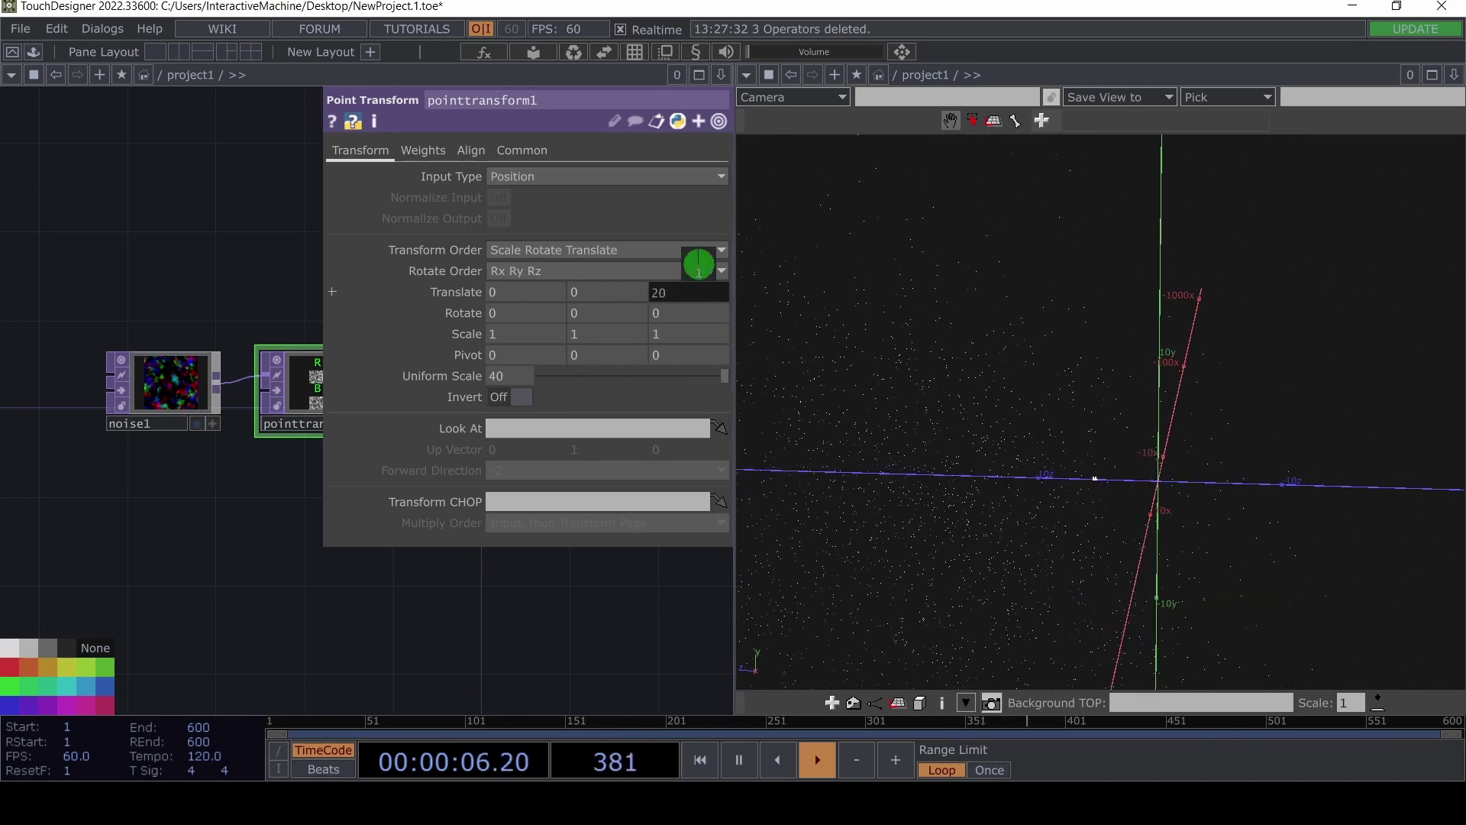
pyautogui.moveTo(699, 263); pyautogui.dragTo(754, 300, button='middle')
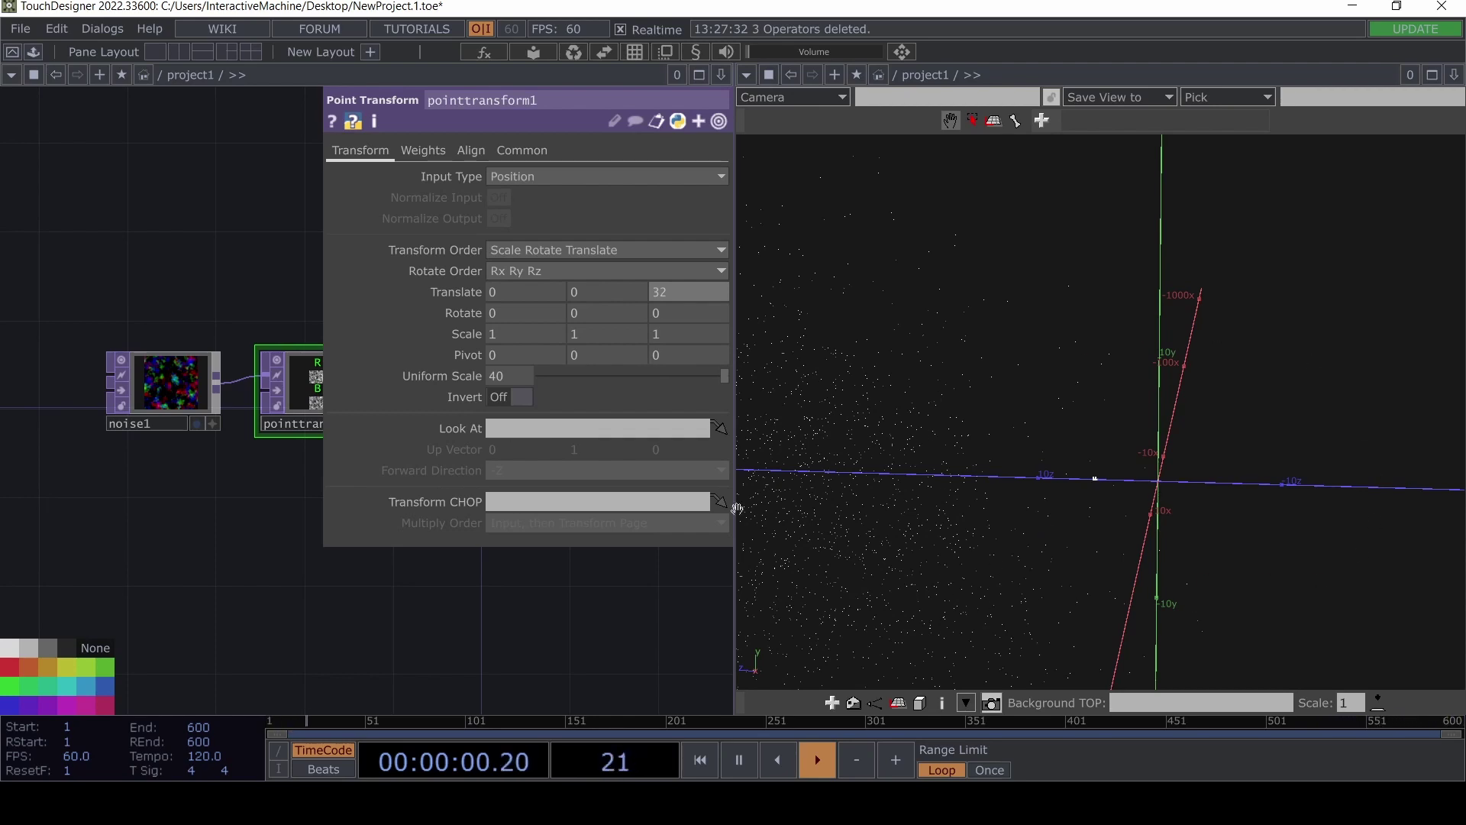
# Insert a Limit TOP on the wire between the Point Transform and pos.
pyautogui.moveTo(540, 610); pyautogui.dragTo(258, 594)
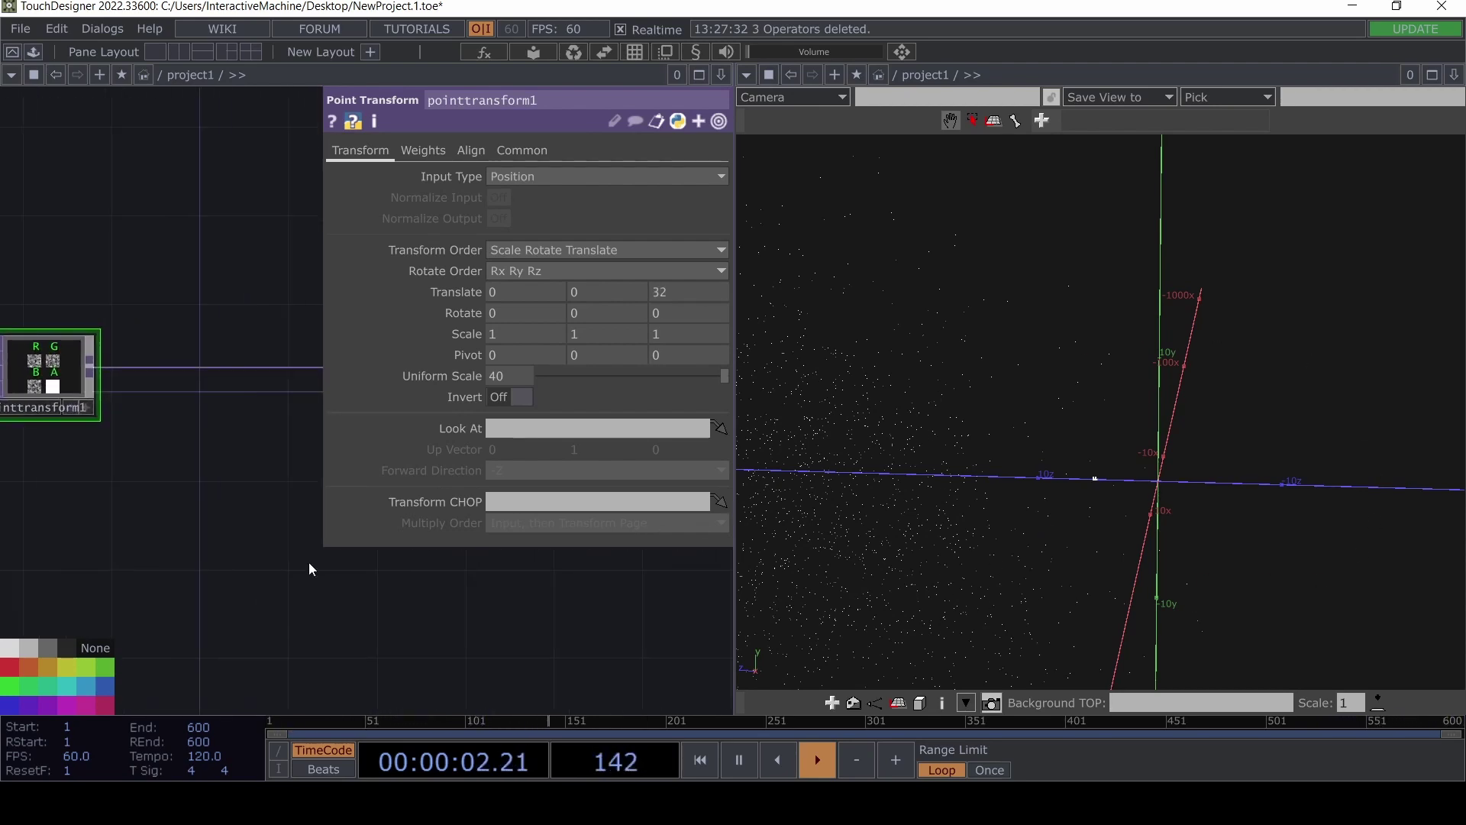
pyautogui.press('p')
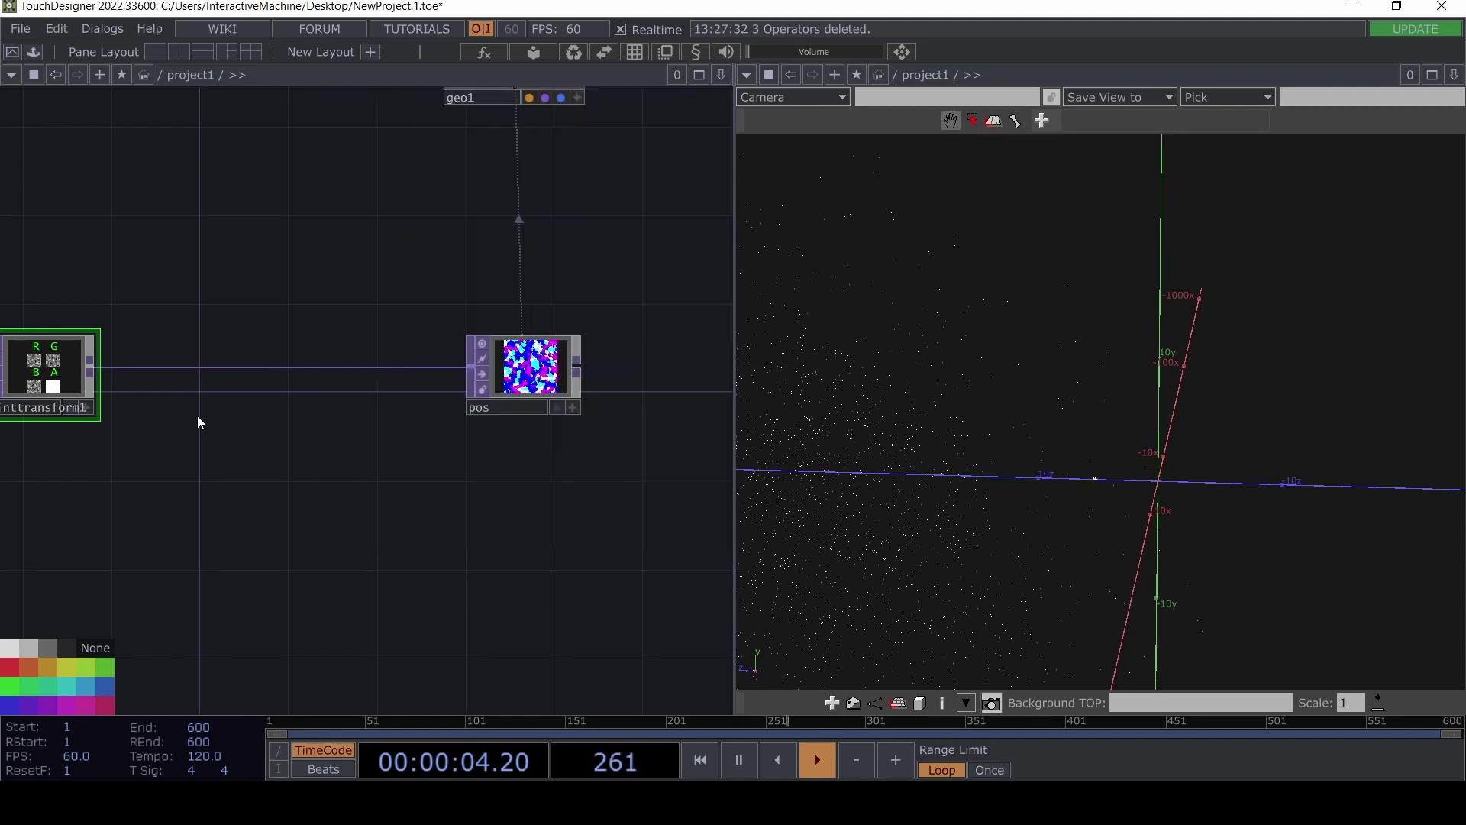
pyautogui.rightClick(222, 369)
pyautogui.click(272, 339)
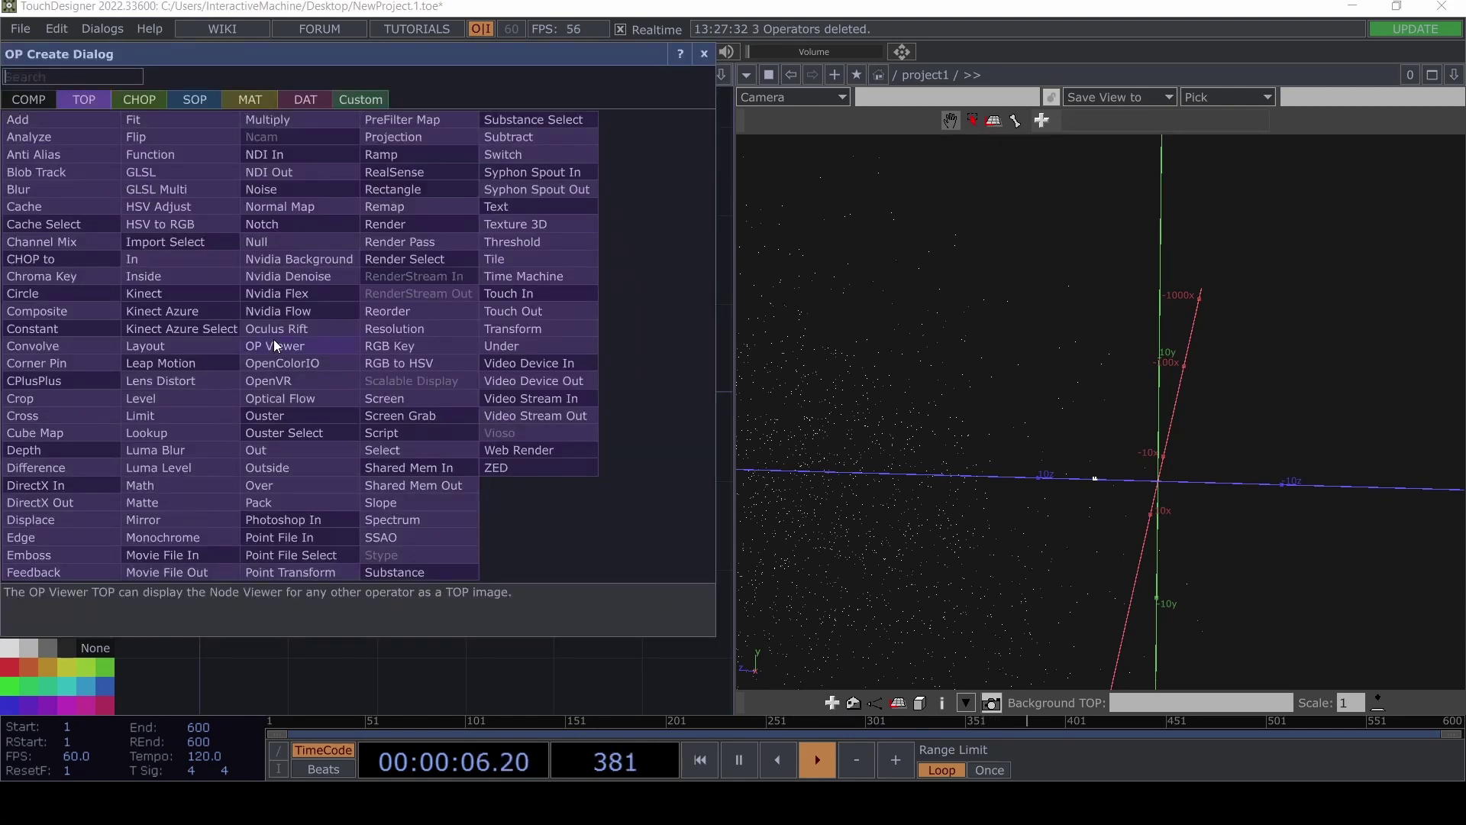
pyautogui.click(199, 415)
pyautogui.click(236, 381)
# Set both the Limit Type Minimum and Limit Type Maximum of the Limit TOP to Loop.
pyautogui.press('p')
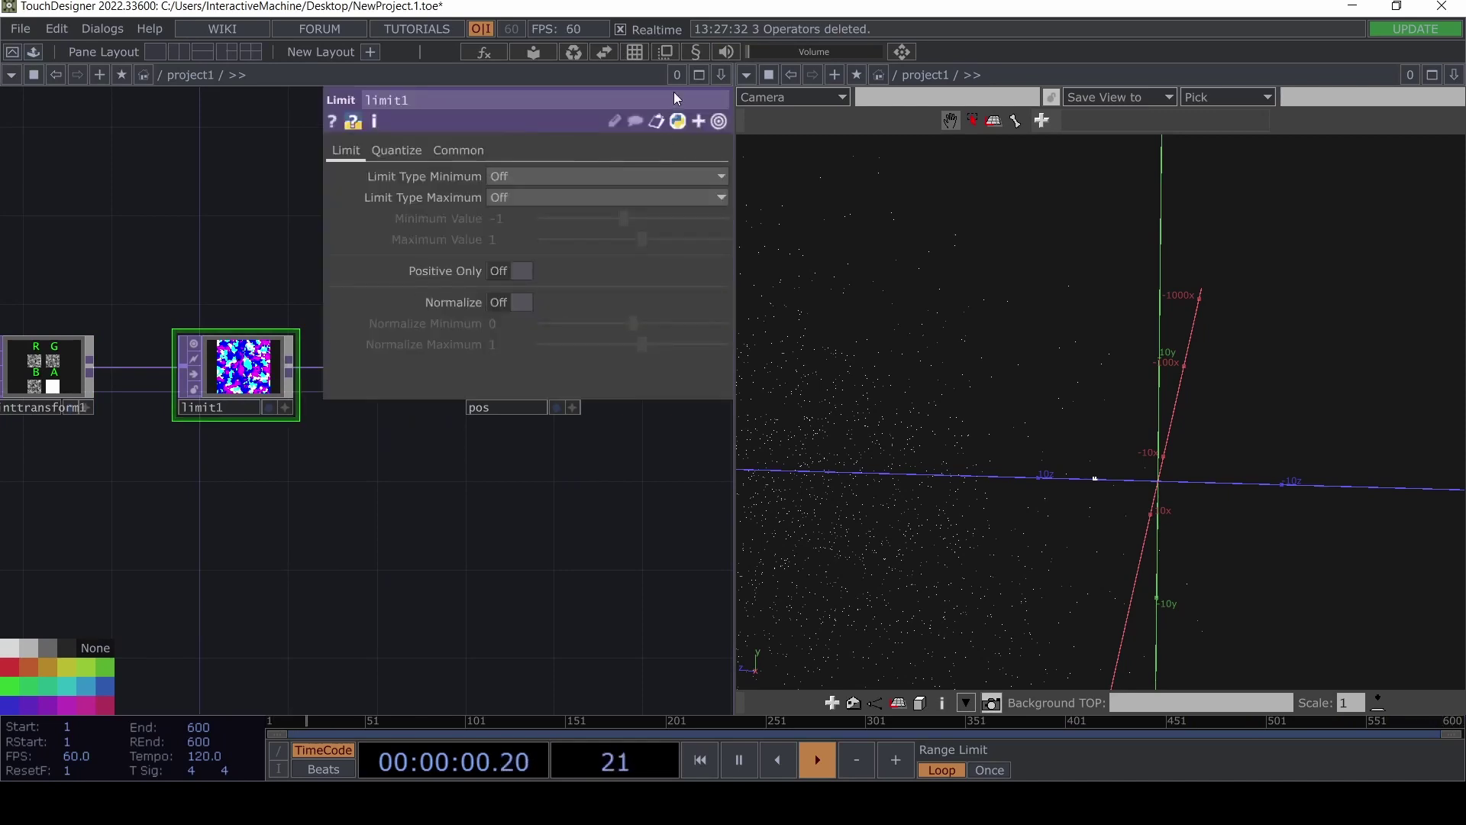
pyautogui.click(516, 197)
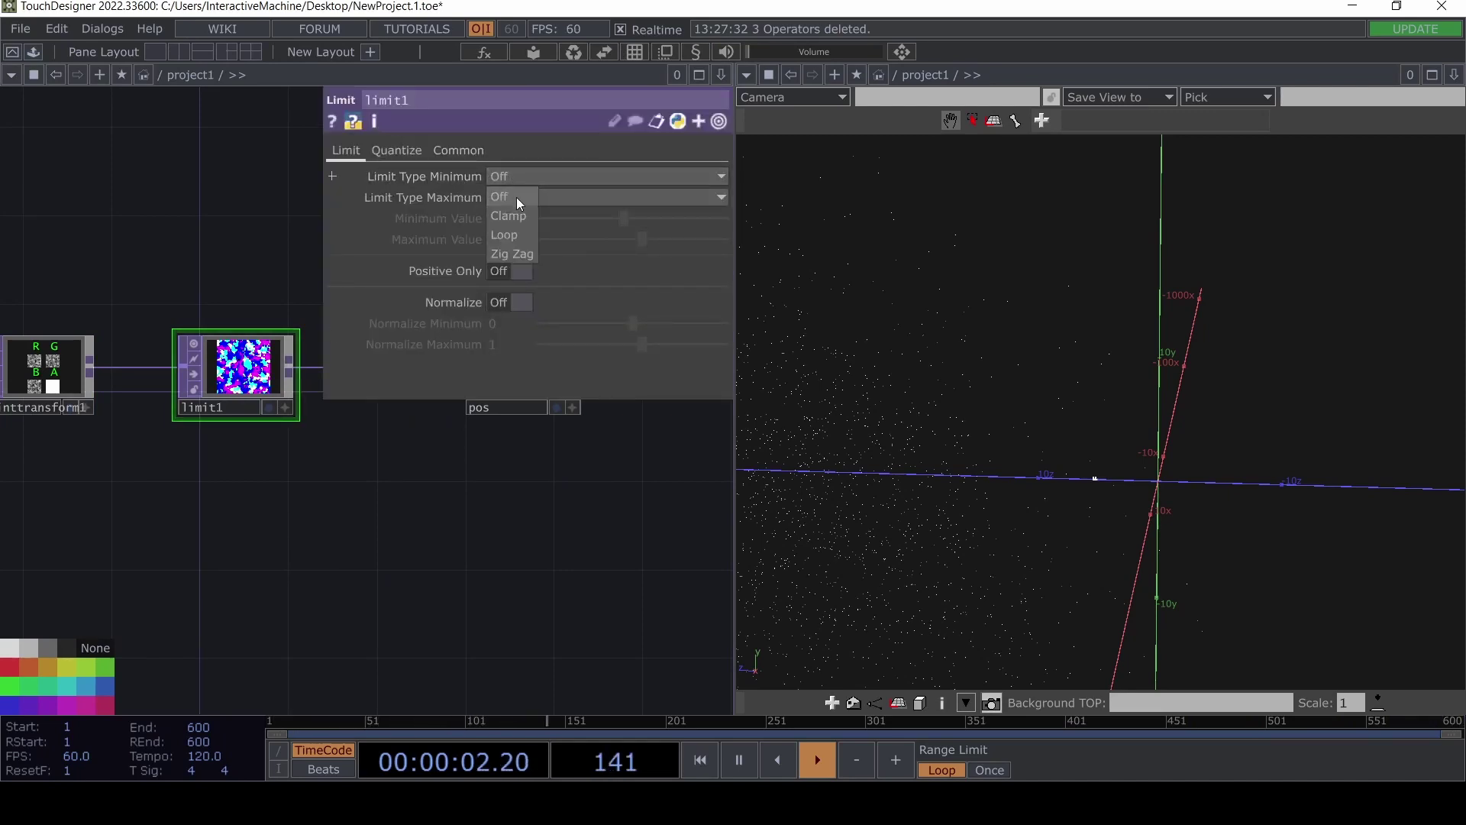
pyautogui.click(519, 233)
pyautogui.click(534, 195)
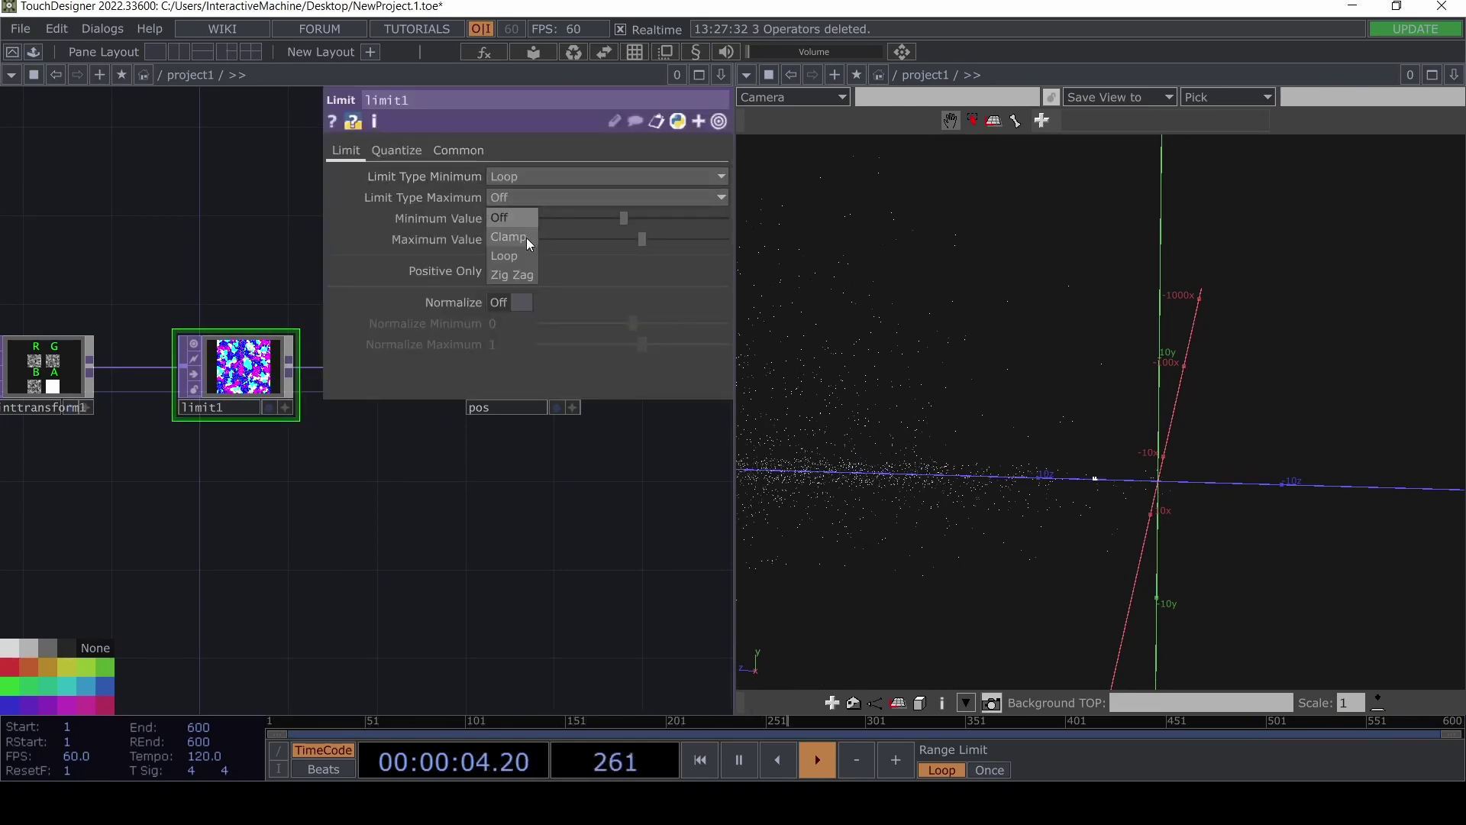
pyautogui.click(512, 258)
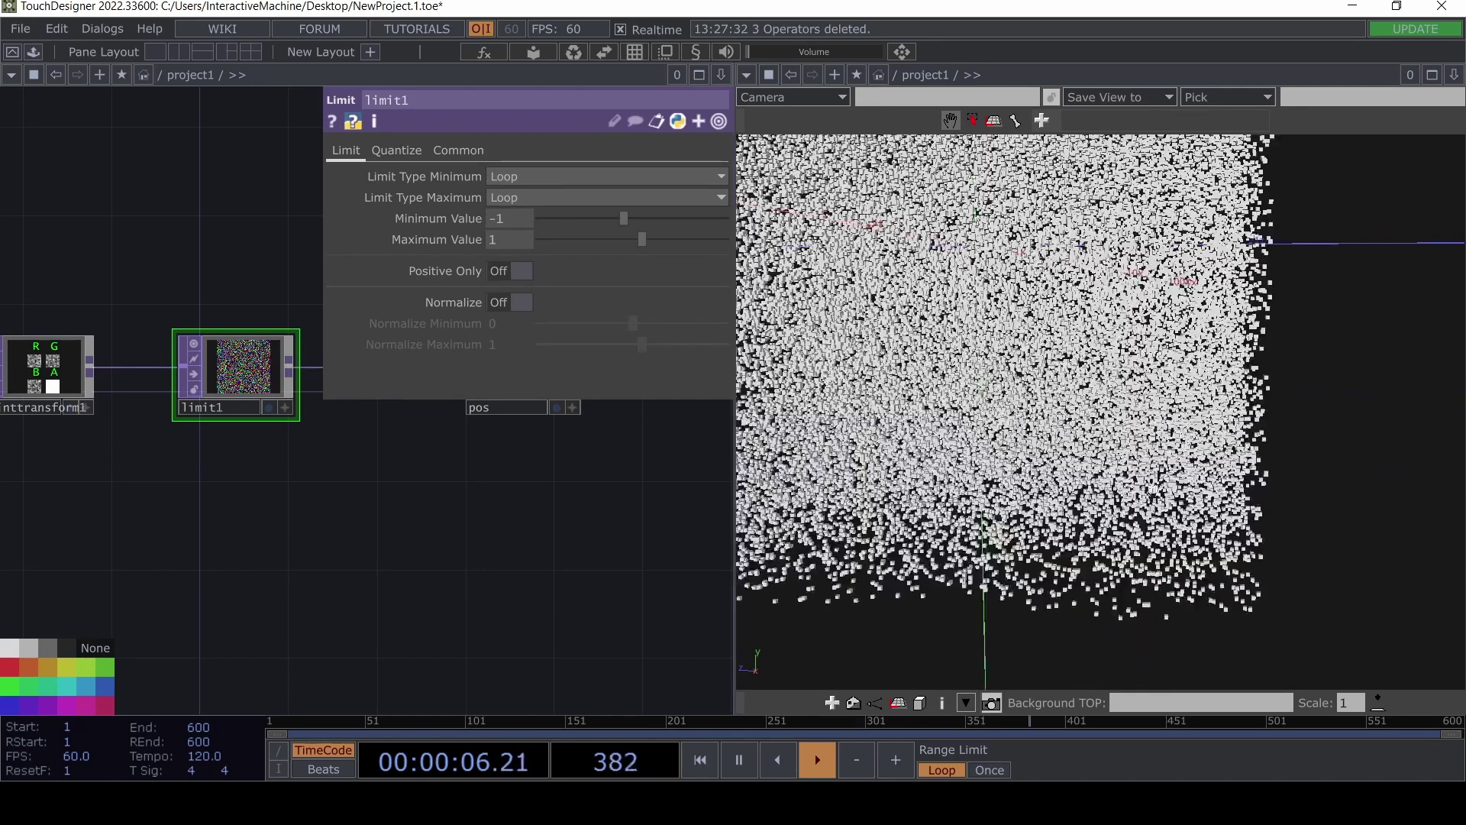
# Set the Limit TOP's Minimum Value to -40 and Maximum Value to 40.
pyautogui.scroll(-3, 897, 410)
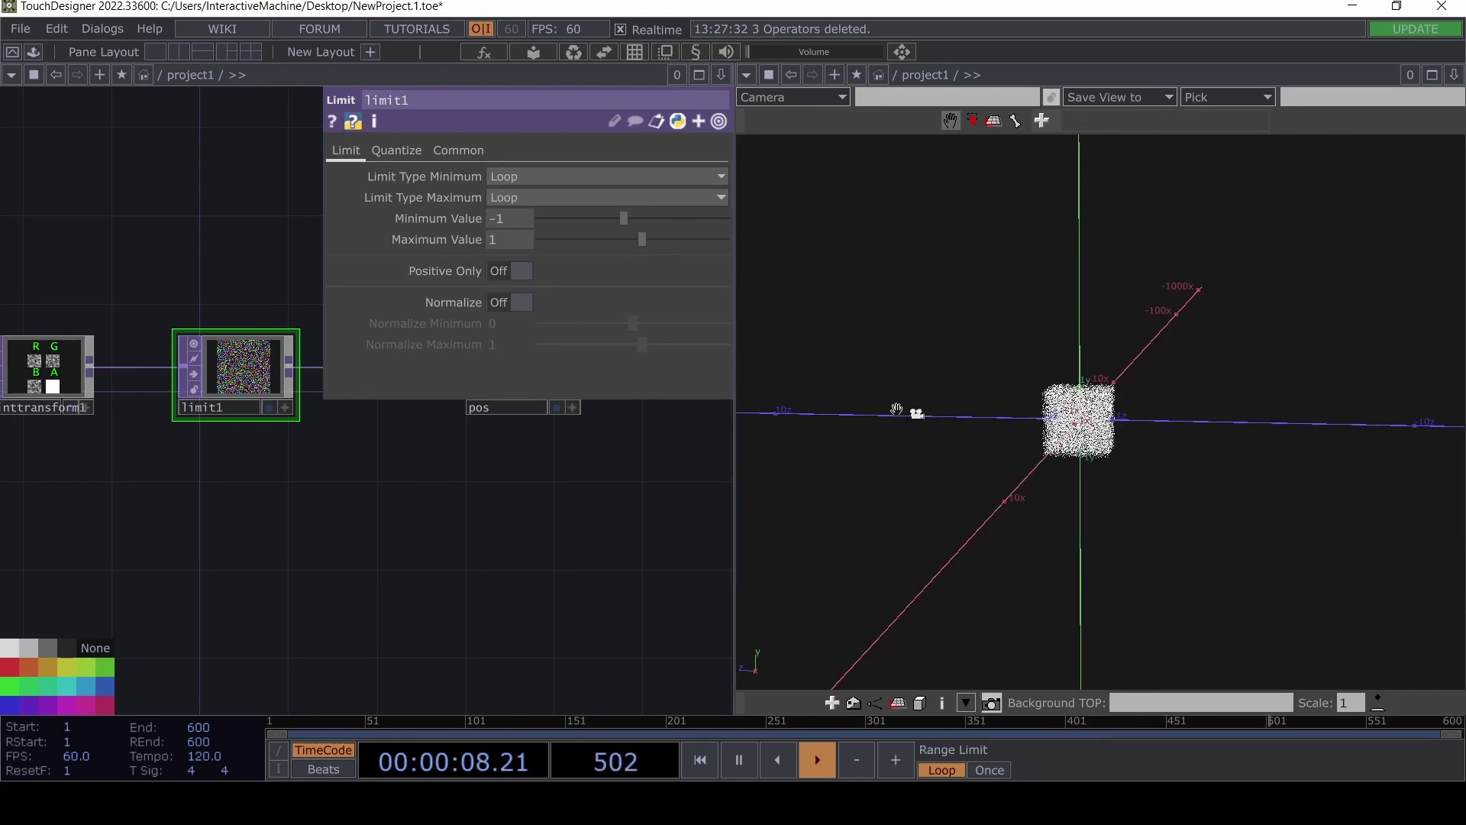
pyautogui.moveTo(657, 215); pyautogui.dragTo(498, 231)
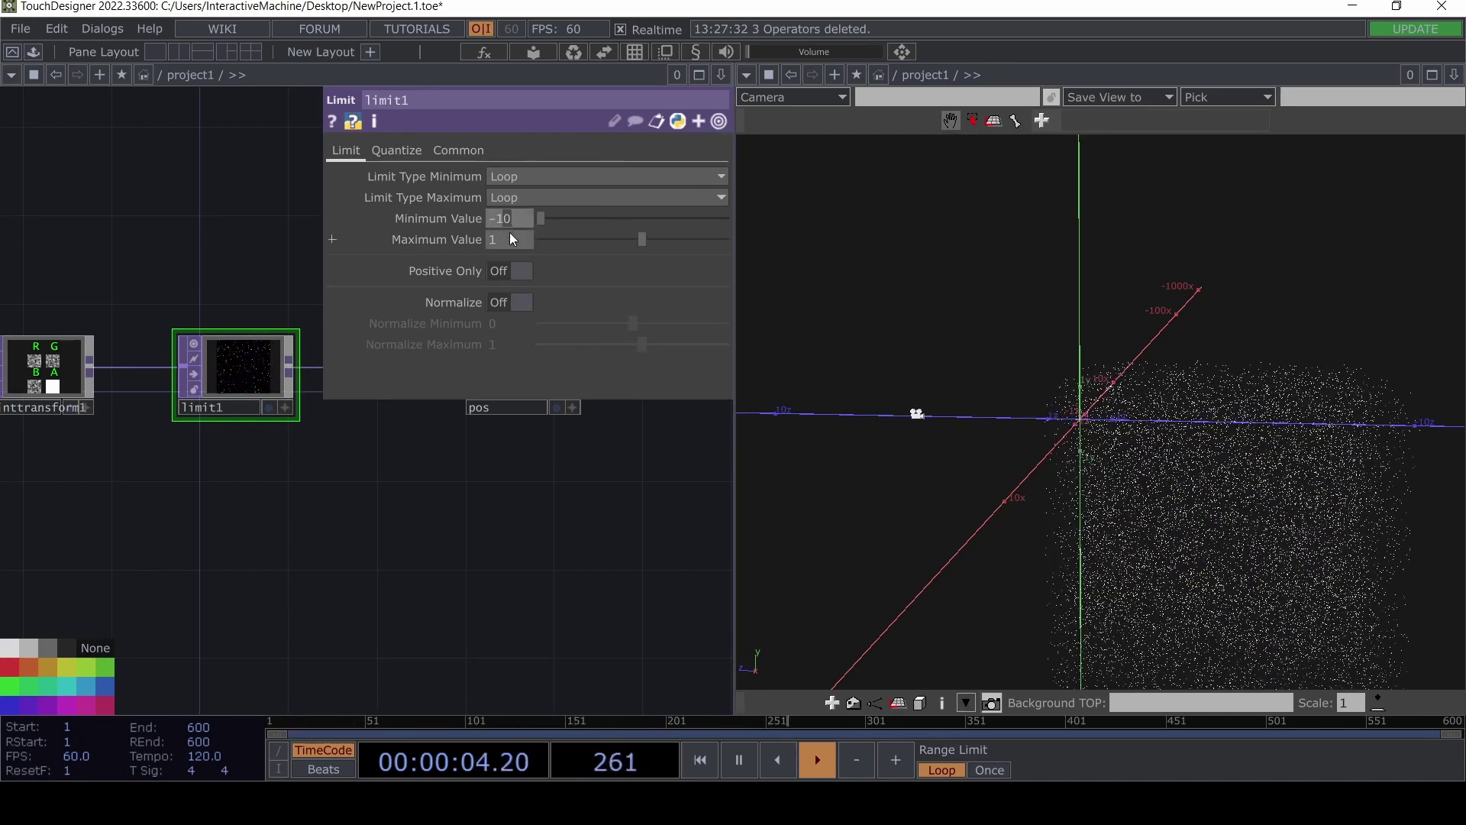
pyautogui.click(511, 239)
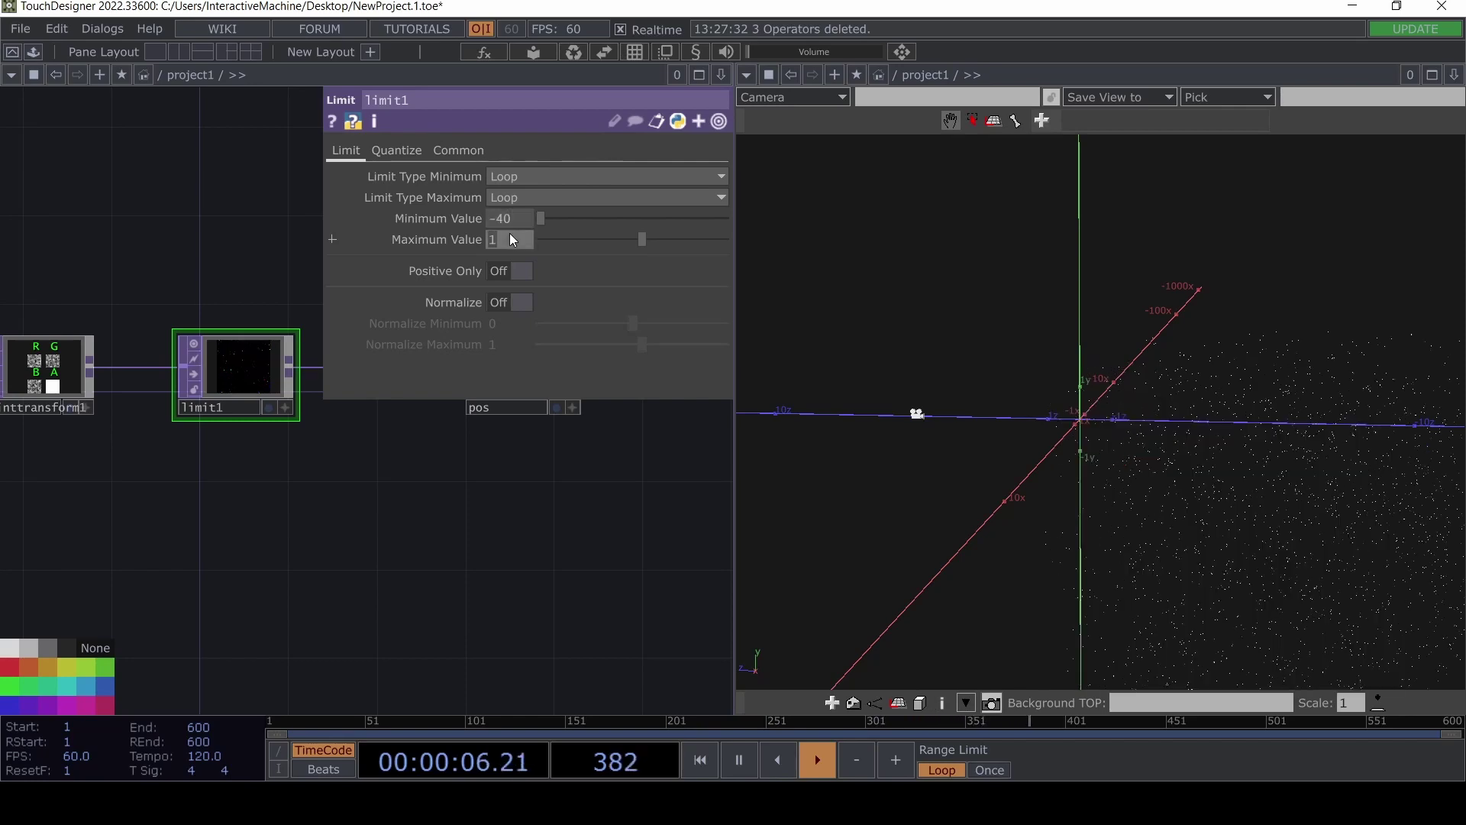
pyautogui.write('40')
pyautogui.press('Return')
pyautogui.moveTo(1031, 388)
pyautogui.mouseDown()
pyautogui.moveTo(1102, 405)
pyautogui.moveTo(1025, 404)
pyautogui.moveTo(1036, 412)
pyautogui.mouseUp()
pyautogui.scroll(-3, 1027, 401)
# Try raising the Point Transform's Z Translate to 269.5 and examine how the instances loop around the camera.
pyautogui.click(45, 365)
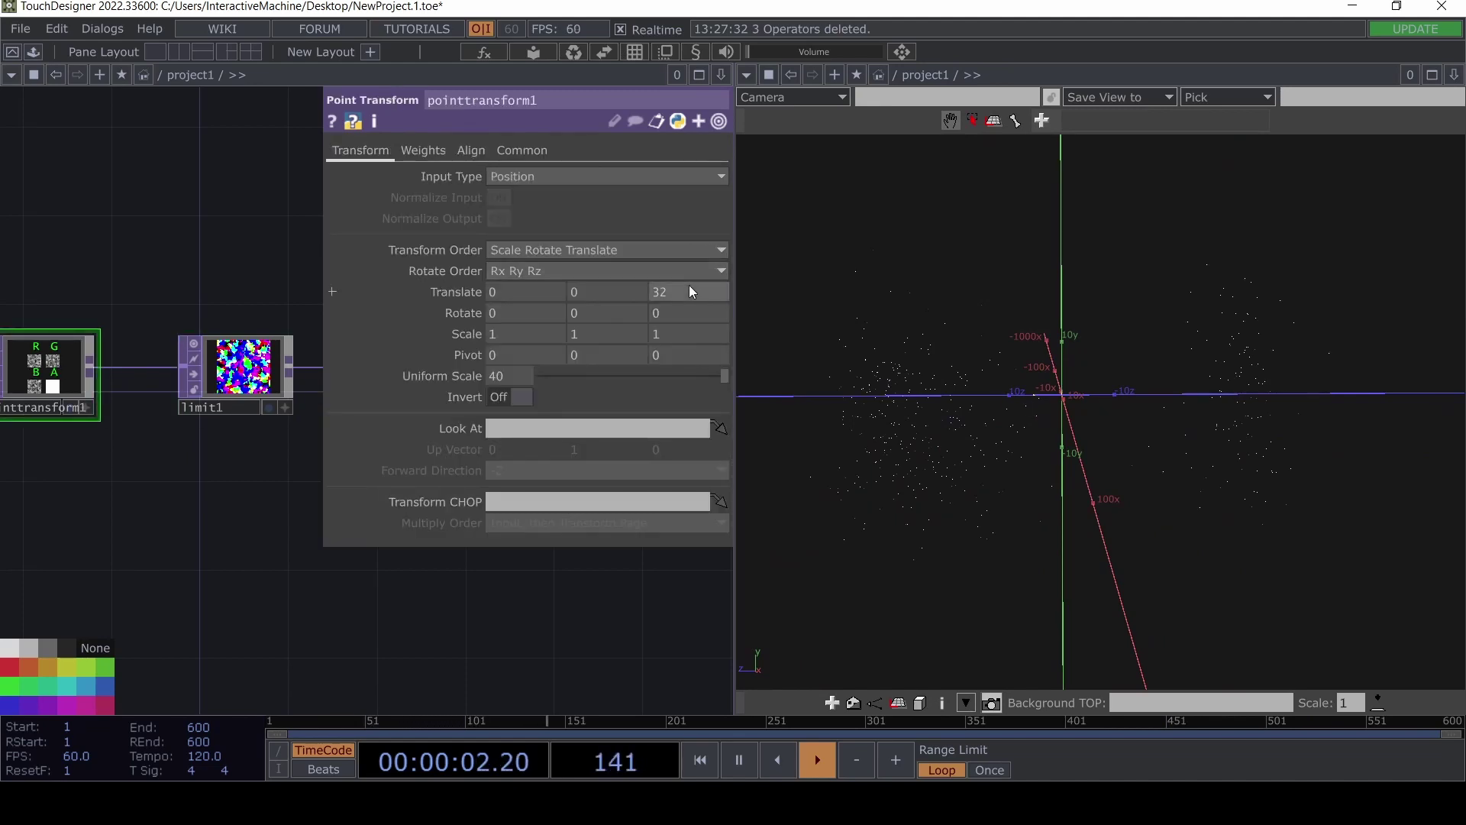
pyautogui.moveTo(689, 286); pyautogui.dragTo(718, 291, button='middle')
pyautogui.moveTo(1019, 399); pyautogui.dragTo(1221, 405)
pyautogui.scroll(3, 1303, 410)
pyautogui.scroll(3, 1265, 414)
pyautogui.moveTo(1133, 429); pyautogui.dragTo(1164, 420)
pyautogui.press('p')
pyautogui.moveTo(365, 565); pyautogui.dragTo(518, 548)
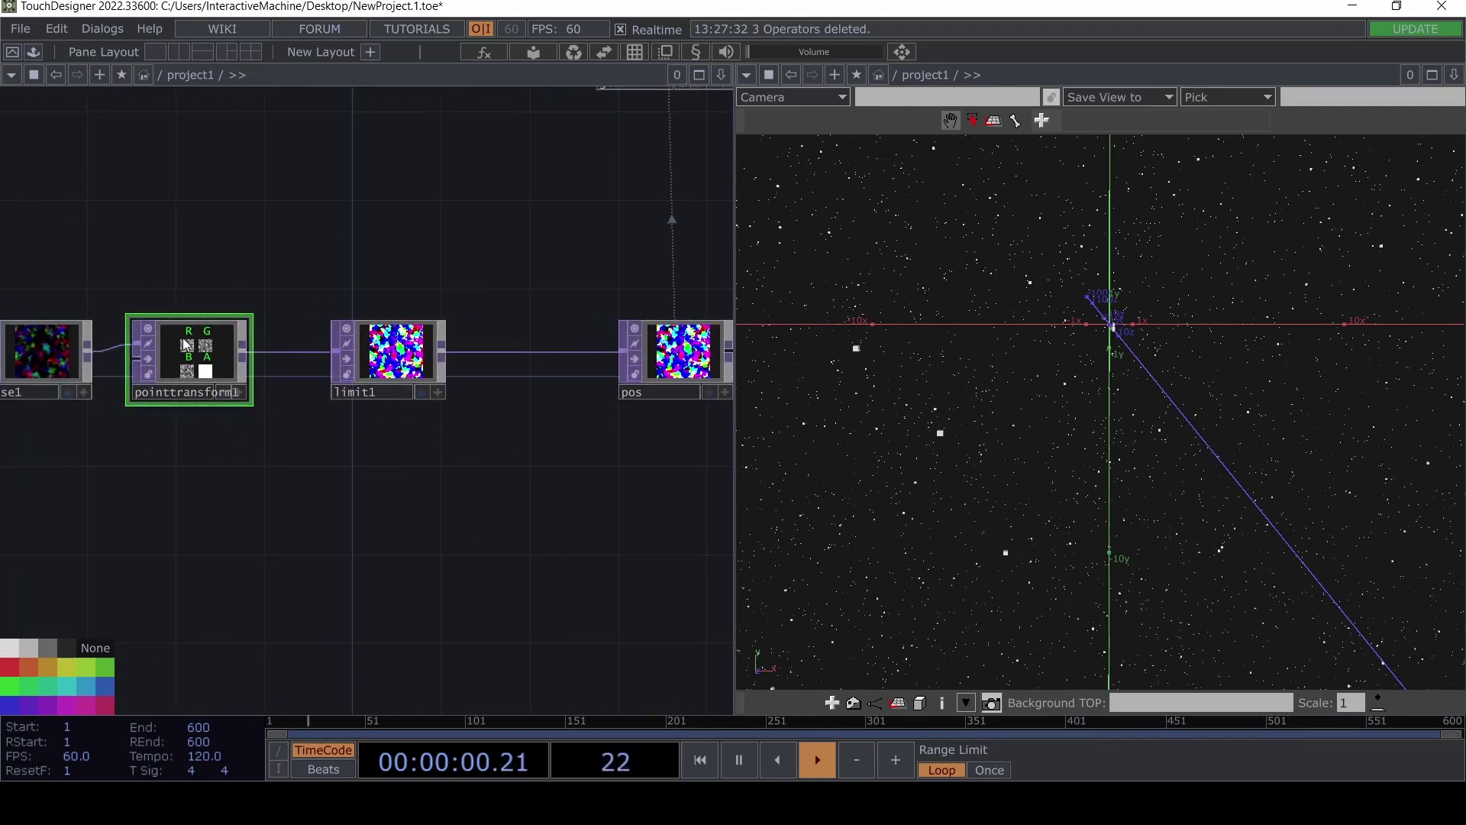
# Animate the Point Transform's Z Translate with the expression absTime.seconds * 0.5.
pyautogui.press('p')
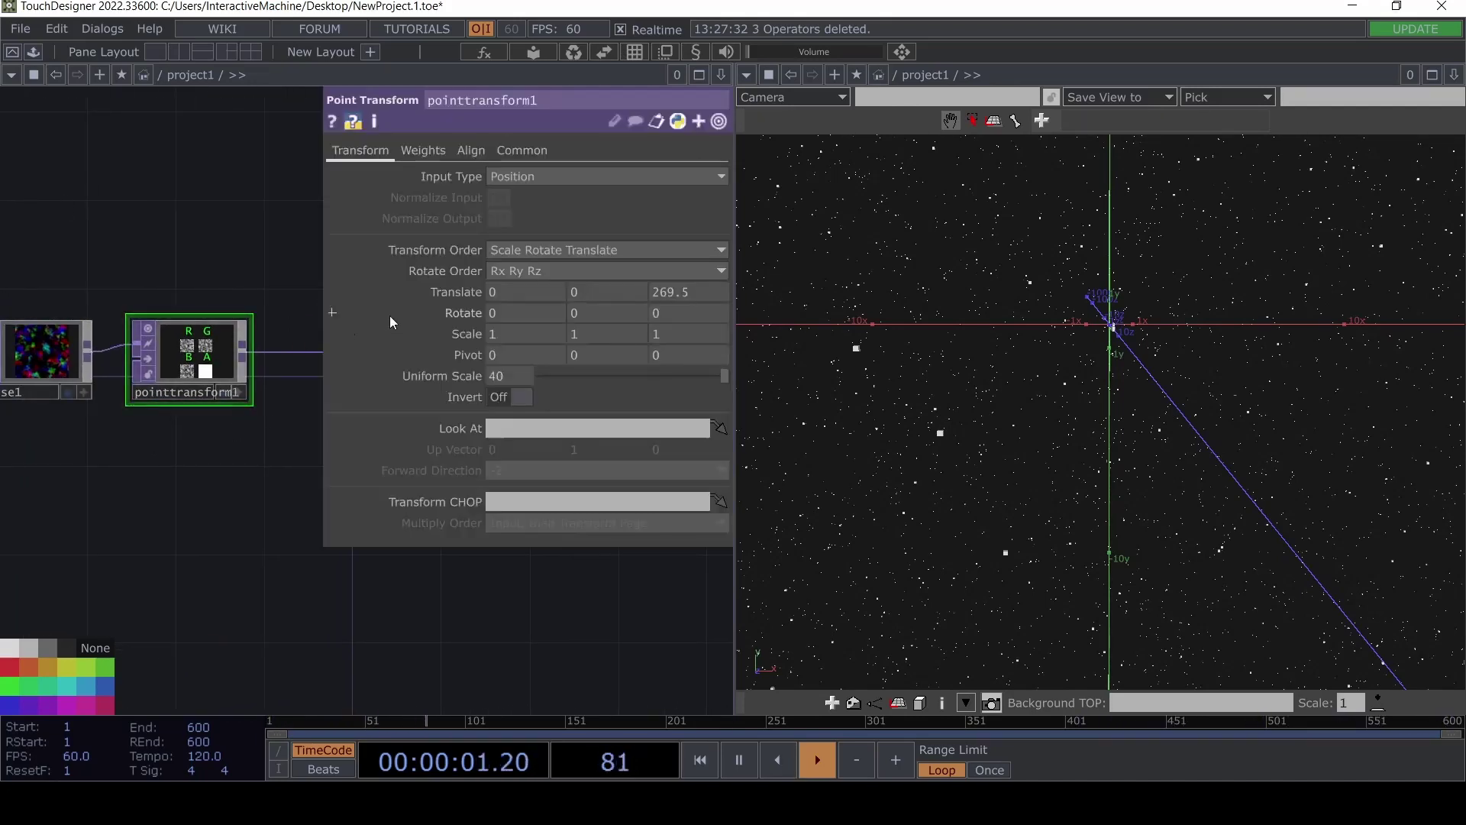
pyautogui.click(700, 291)
pyautogui.write('absTime.se')
pyautogui.write('conds * .5')
pyautogui.press('Return')
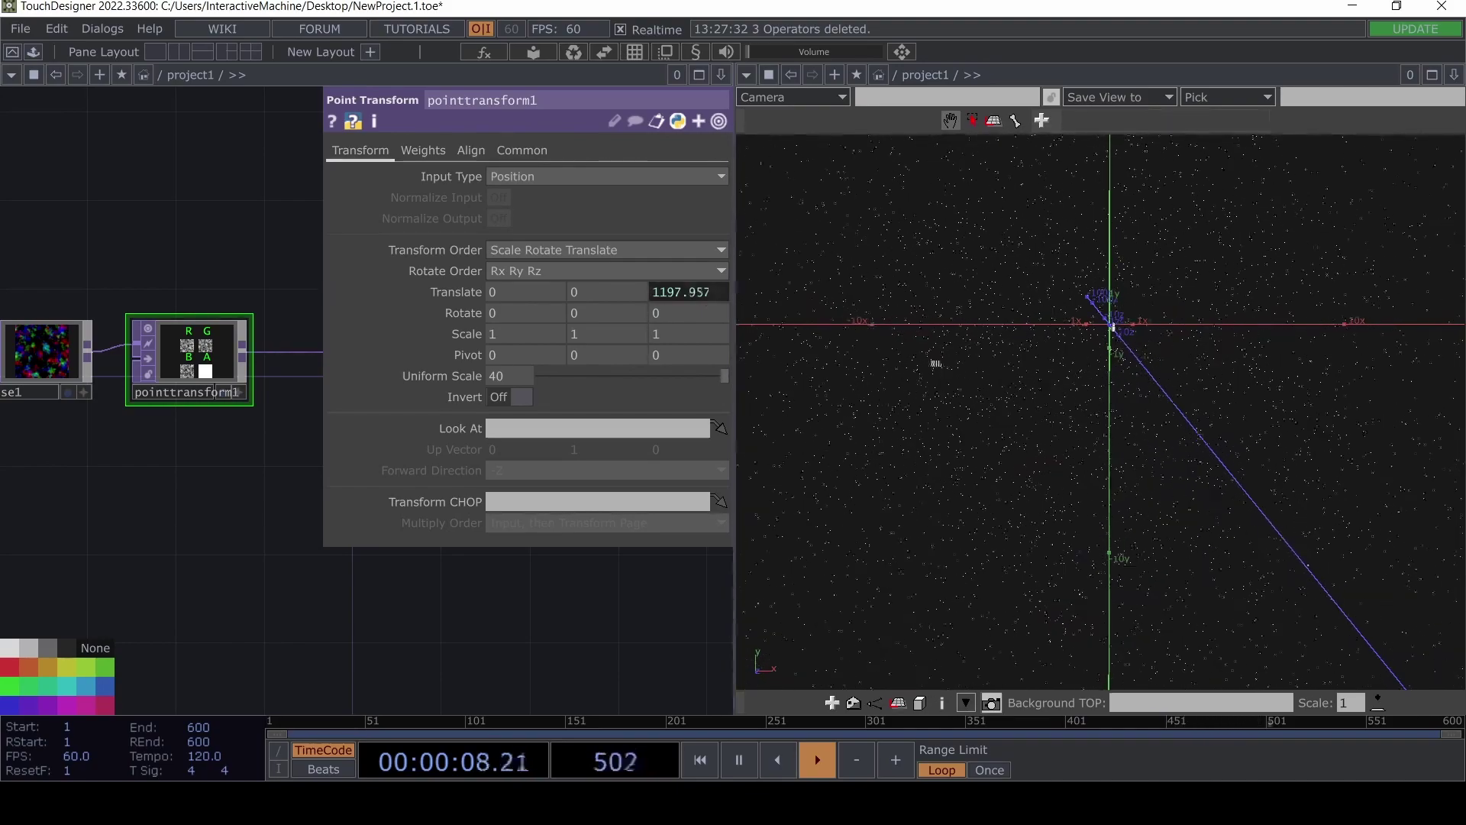
# Slow the Point Transform's Z Translate expression to absTime.seconds * 0.1.
pyautogui.click(693, 295)
pyautogui.press('BackSpace')
pyautogui.write('1')
pyautogui.press('Return')
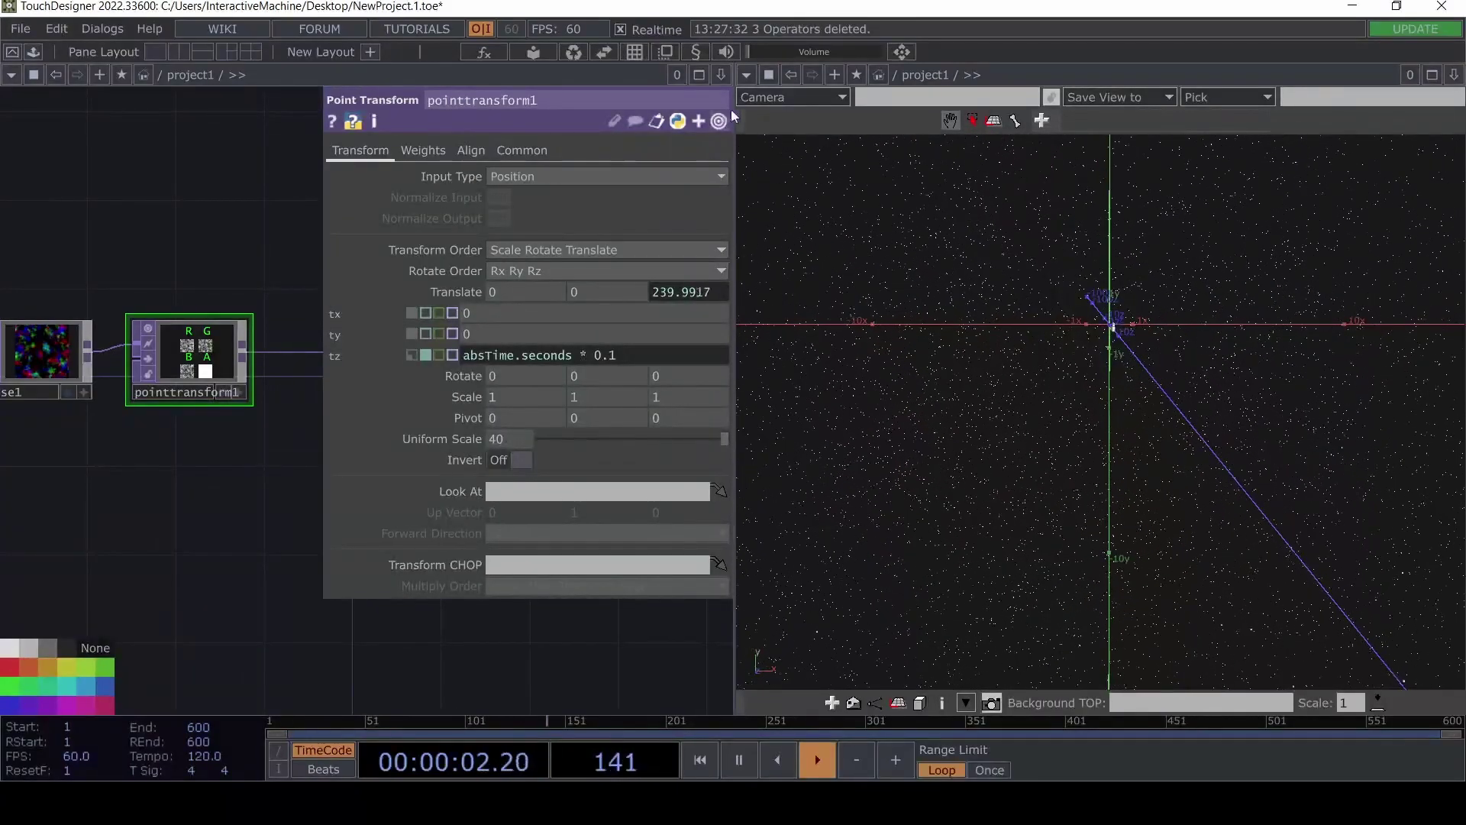
pyautogui.click(185, 249)
pyautogui.press('p')
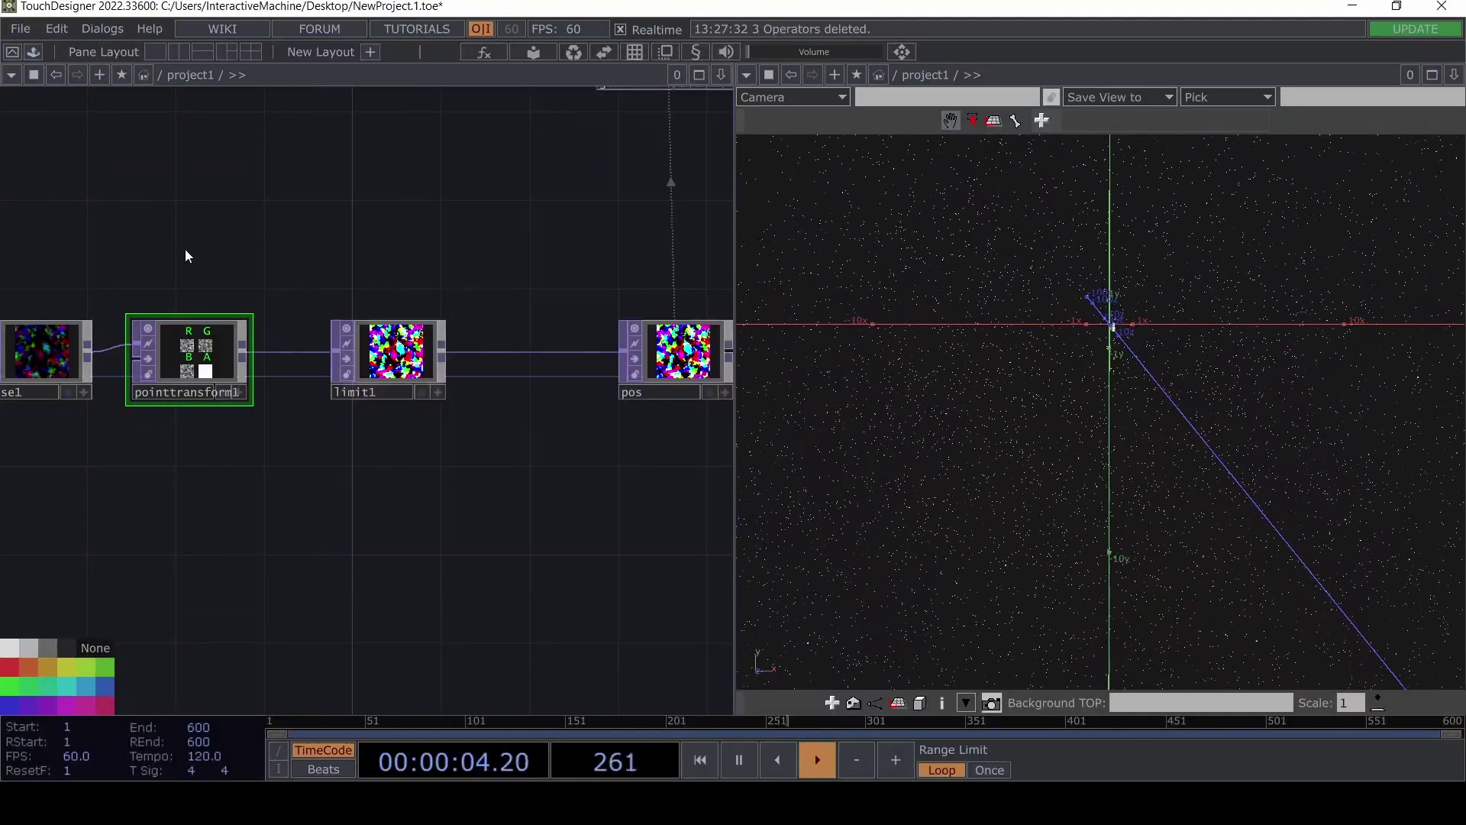
# Split the geometry viewer pane into upper and lower halves and make the new lower pane a TOP Viewer.
pyautogui.moveTo(602, 288); pyautogui.dragTo(418, 484)
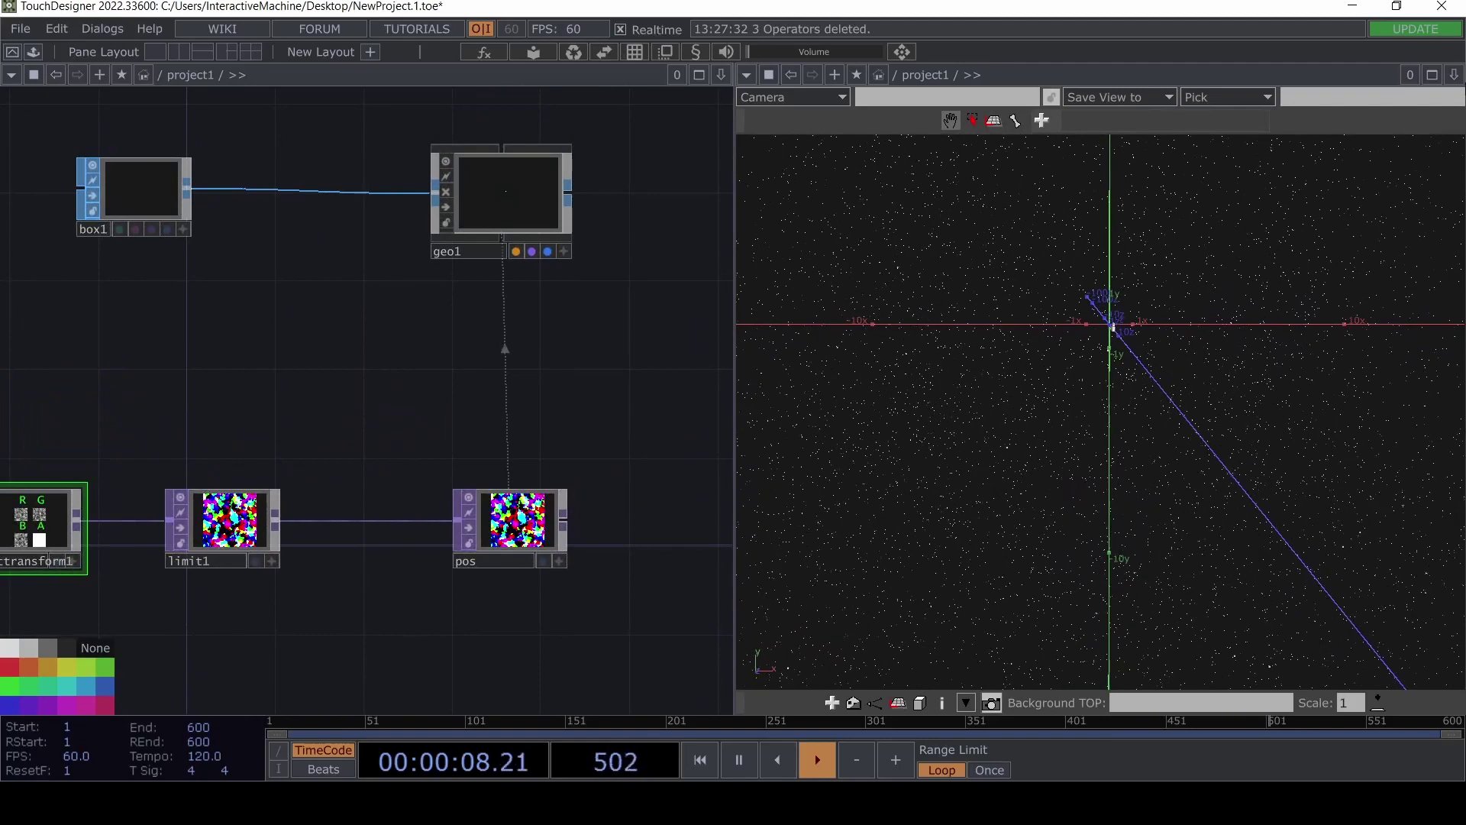
pyautogui.click(1455, 75)
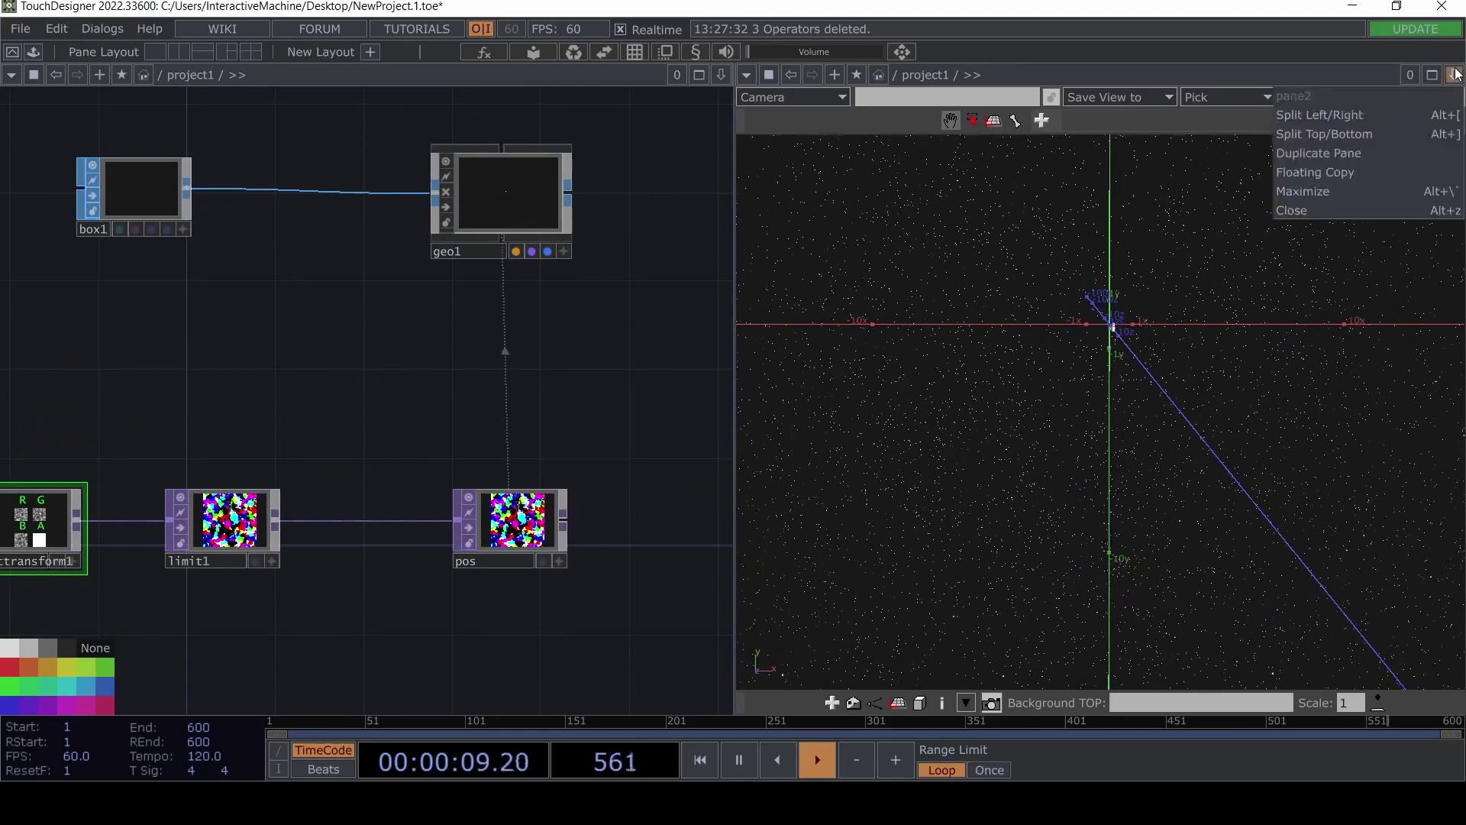
pyautogui.click(1320, 136)
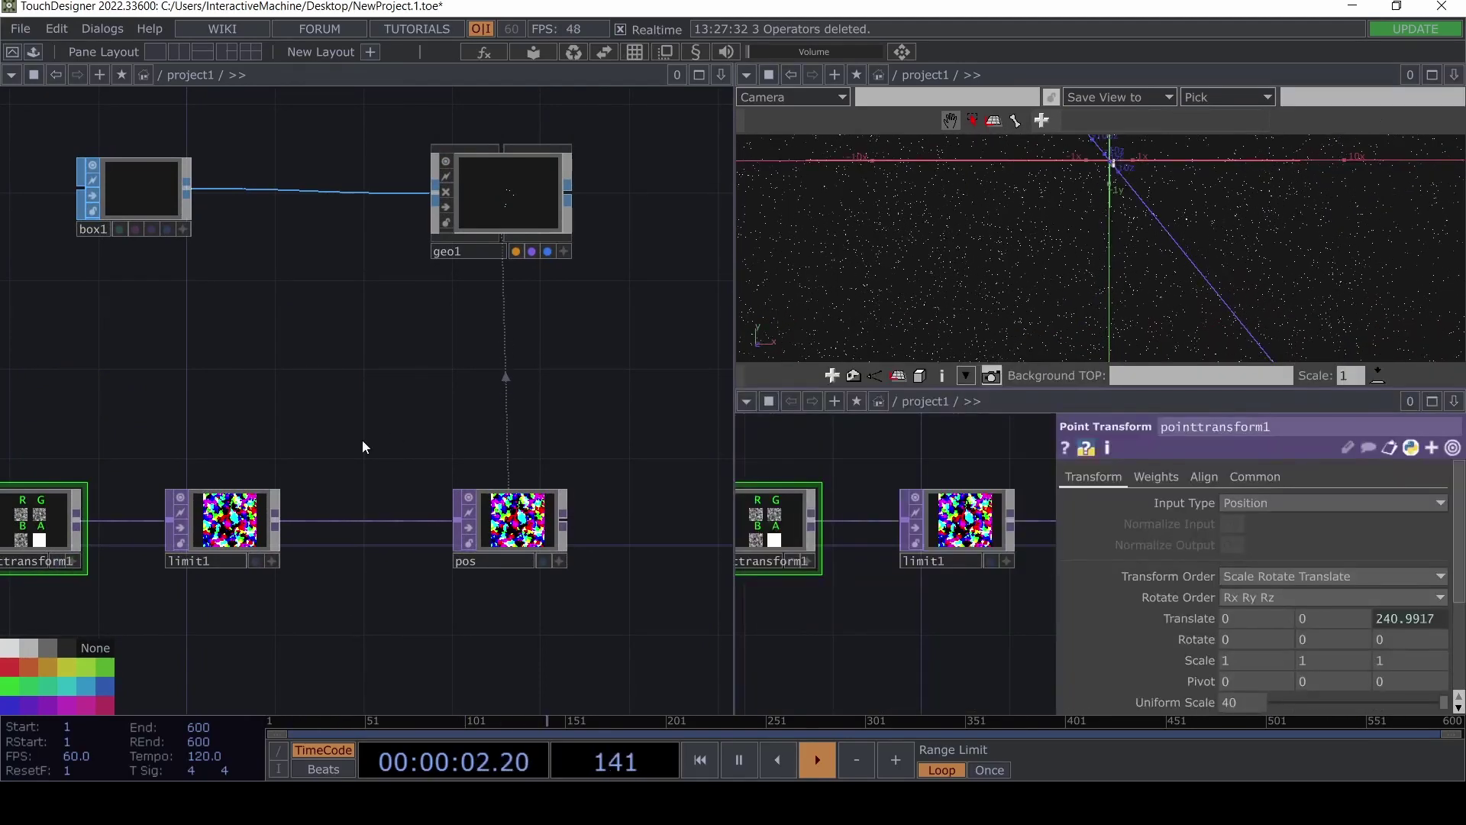
pyautogui.click(752, 401)
pyautogui.click(777, 479)
# Add a Constant MAT near the box and assign it as geo1's material.
pyautogui.moveTo(482, 460); pyautogui.dragTo(287, 570)
pyautogui.moveTo(287, 570); pyautogui.dragTo(406, 448, button='middle')
pyautogui.scroll(-2, 406, 448)
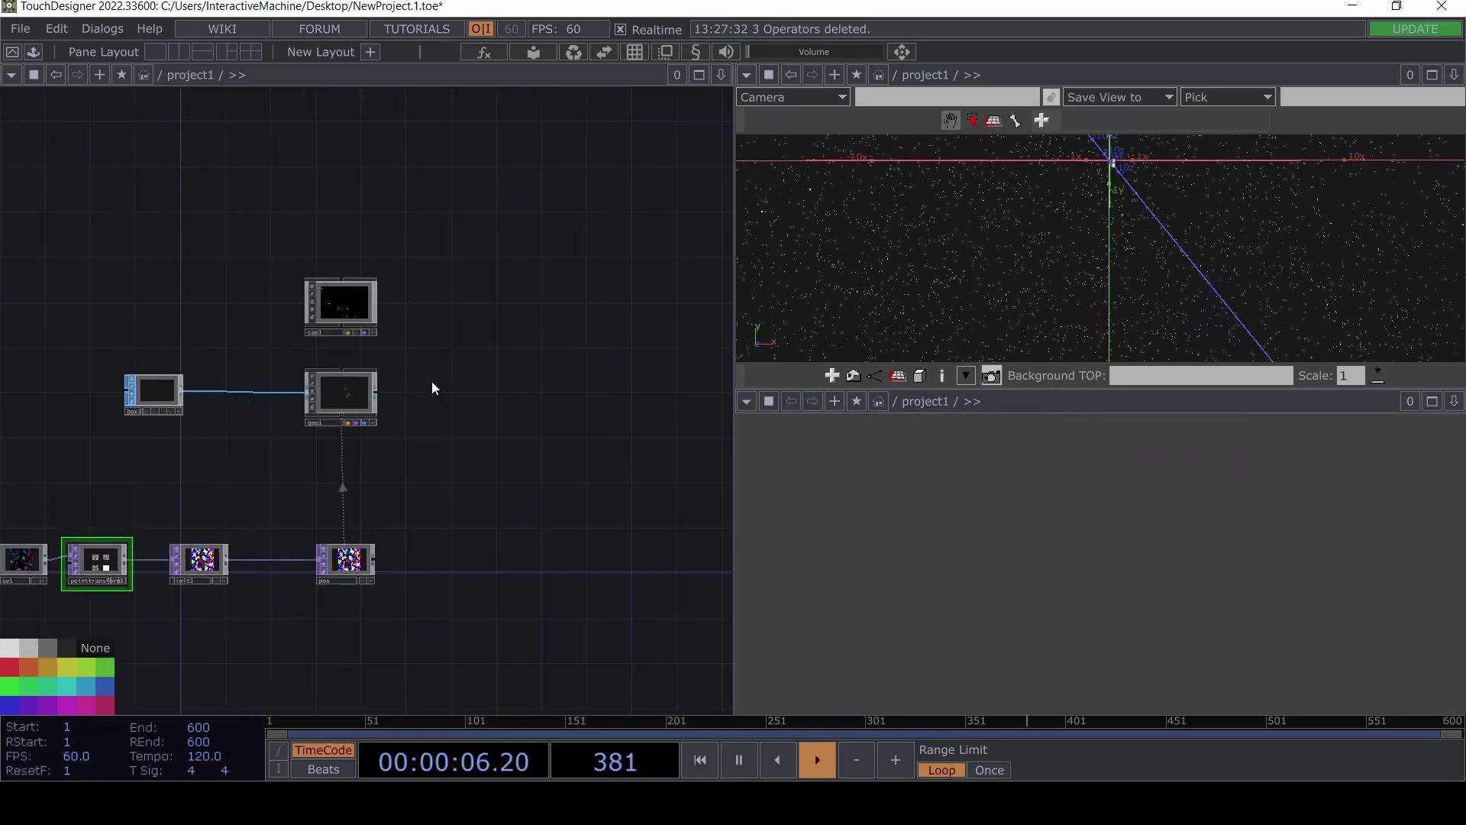
pyautogui.press('Tab')
pyautogui.click(295, 136)
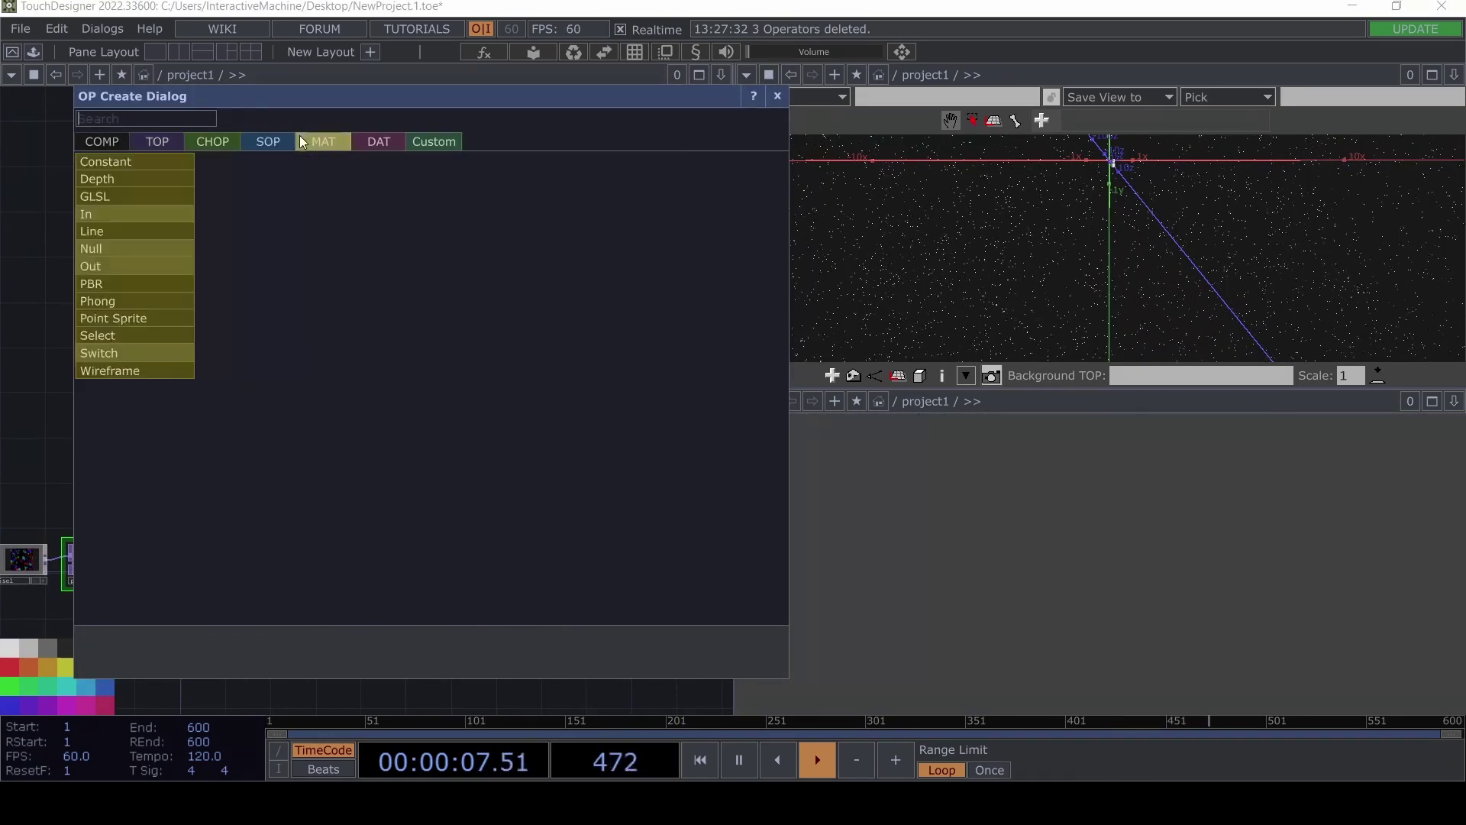
pyautogui.click(167, 180)
pyautogui.click(231, 300)
pyautogui.moveTo(231, 300); pyautogui.dragTo(352, 398)
pyautogui.click(364, 372)
# Add a Render TOP to the right of the camera and geometry components.
pyautogui.press('Tab')
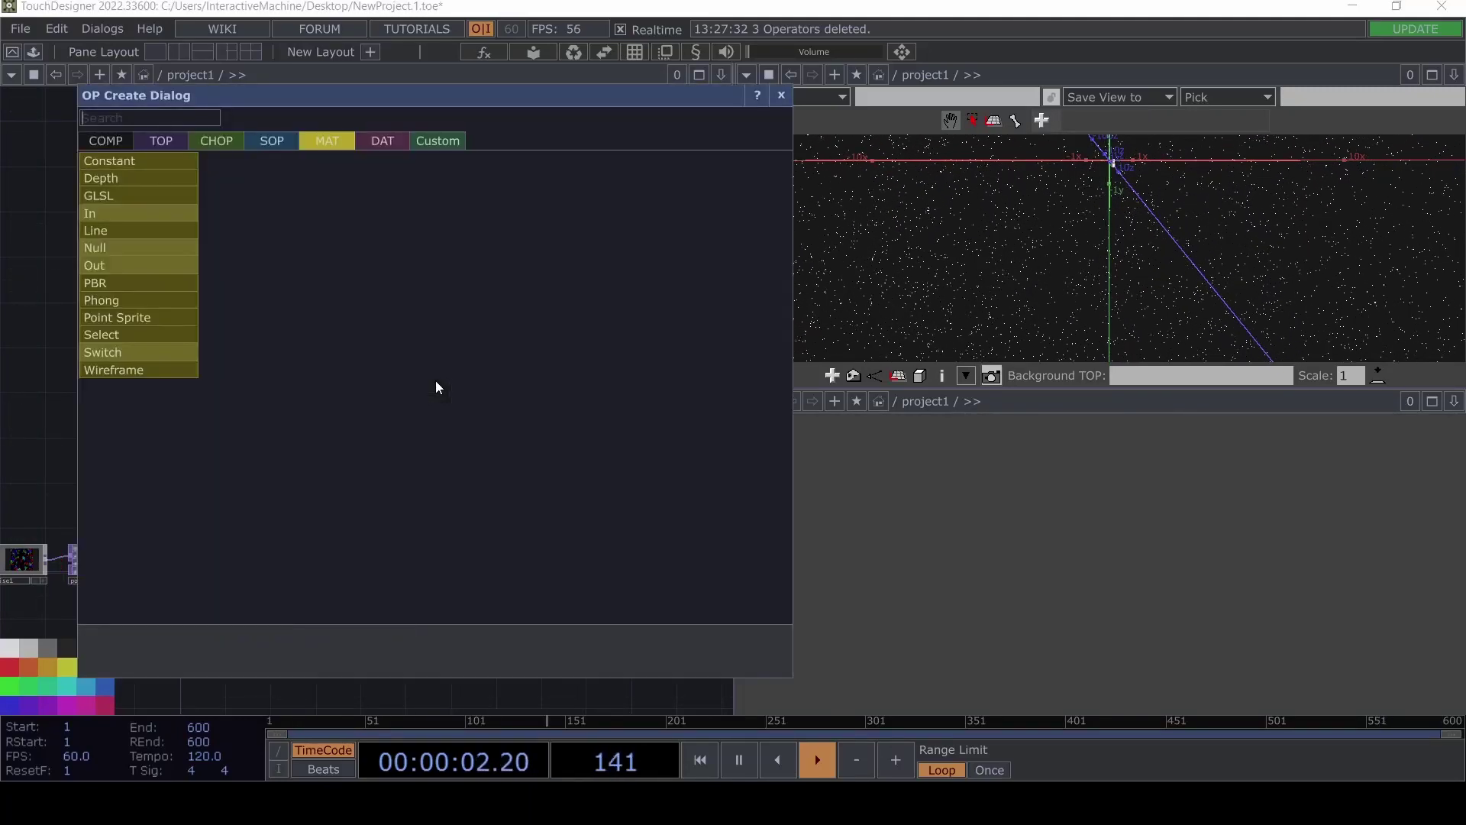
pyautogui.hotkey('shift', 'Tab')
pyautogui.hotkey('shift', 'Tab')
pyautogui.hotkey('shift', 'Tab')
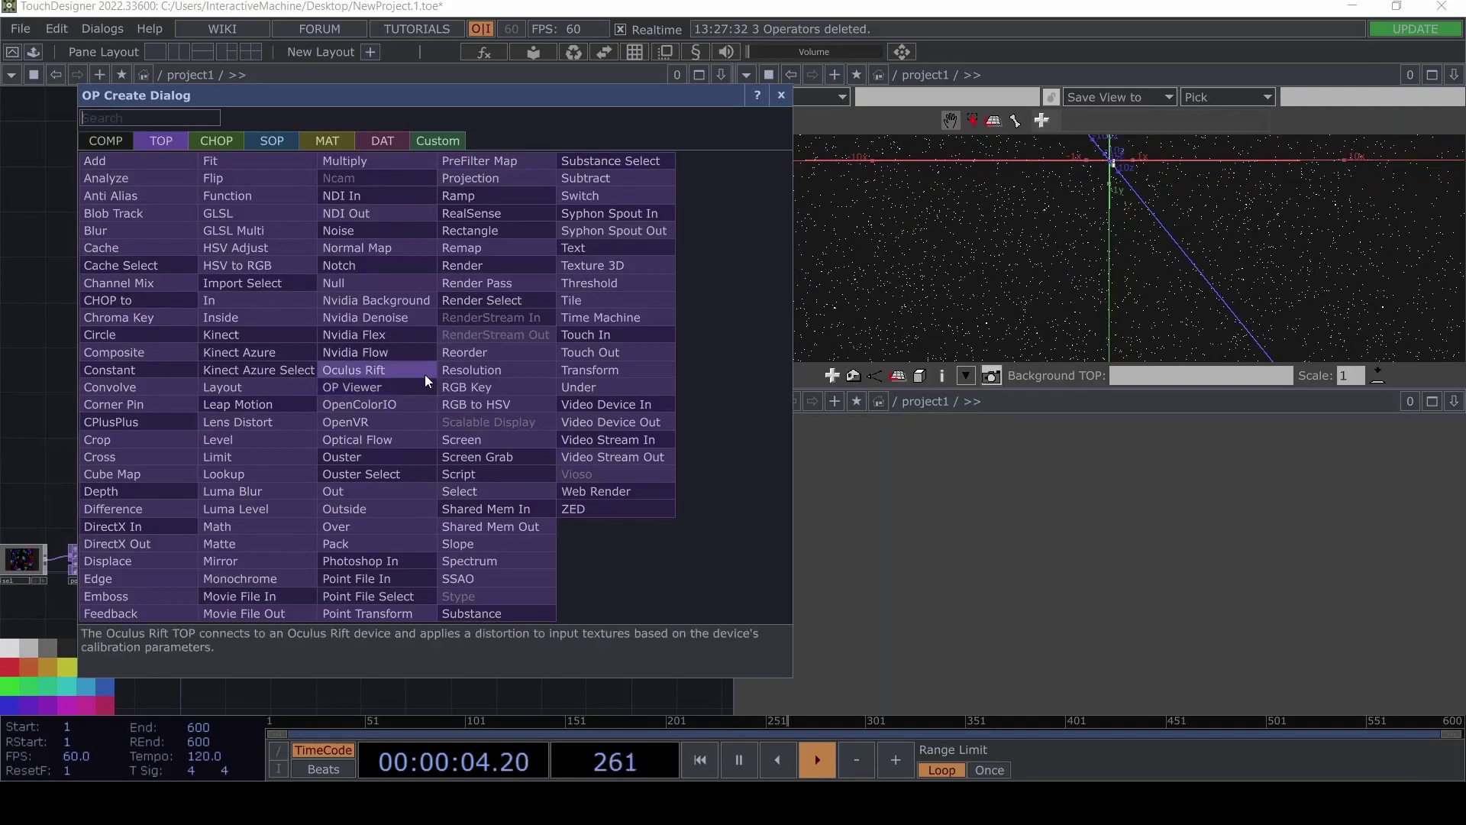
pyautogui.write('re')
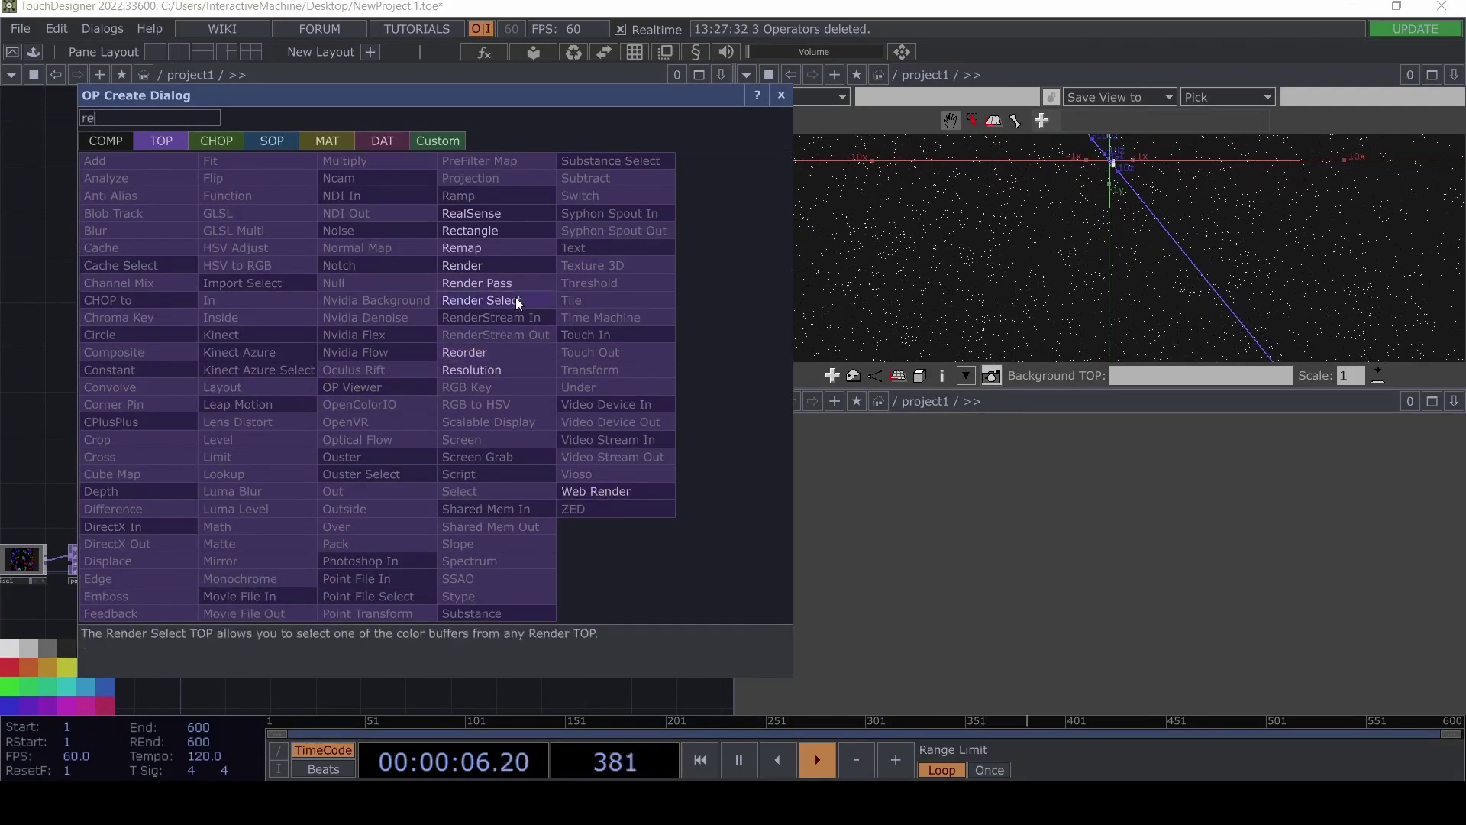
pyautogui.click(512, 264)
pyautogui.click(455, 382)
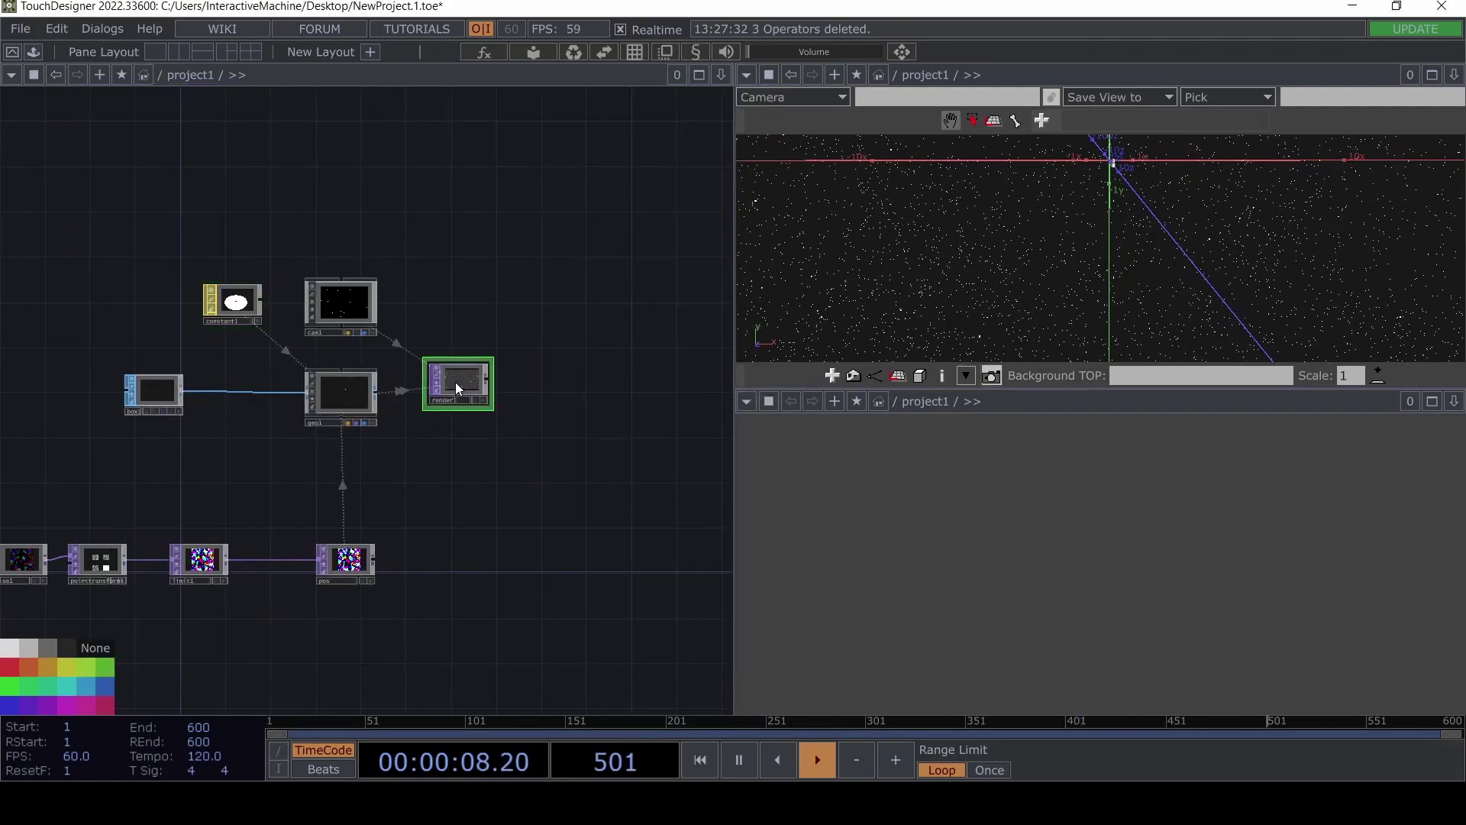
# Append an RGB Key TOP to the Render TOP and show it in the TOP Viewer.
pyautogui.scroll(3, 455, 382)
pyautogui.scroll(-3, 455, 382)
pyautogui.moveTo(487, 510); pyautogui.dragTo(379, 485)
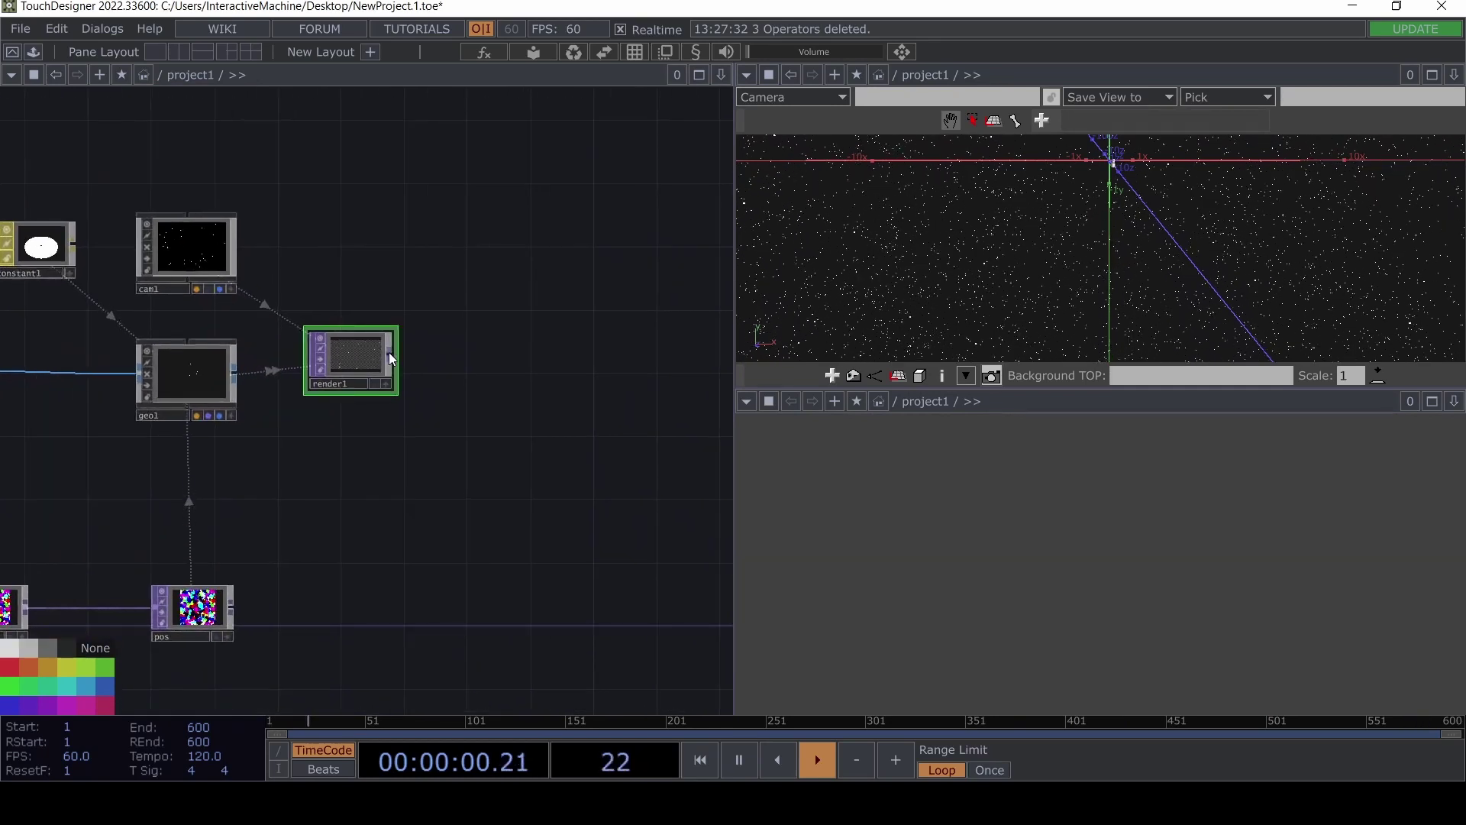
pyautogui.rightClick(388, 353)
pyautogui.click(426, 377)
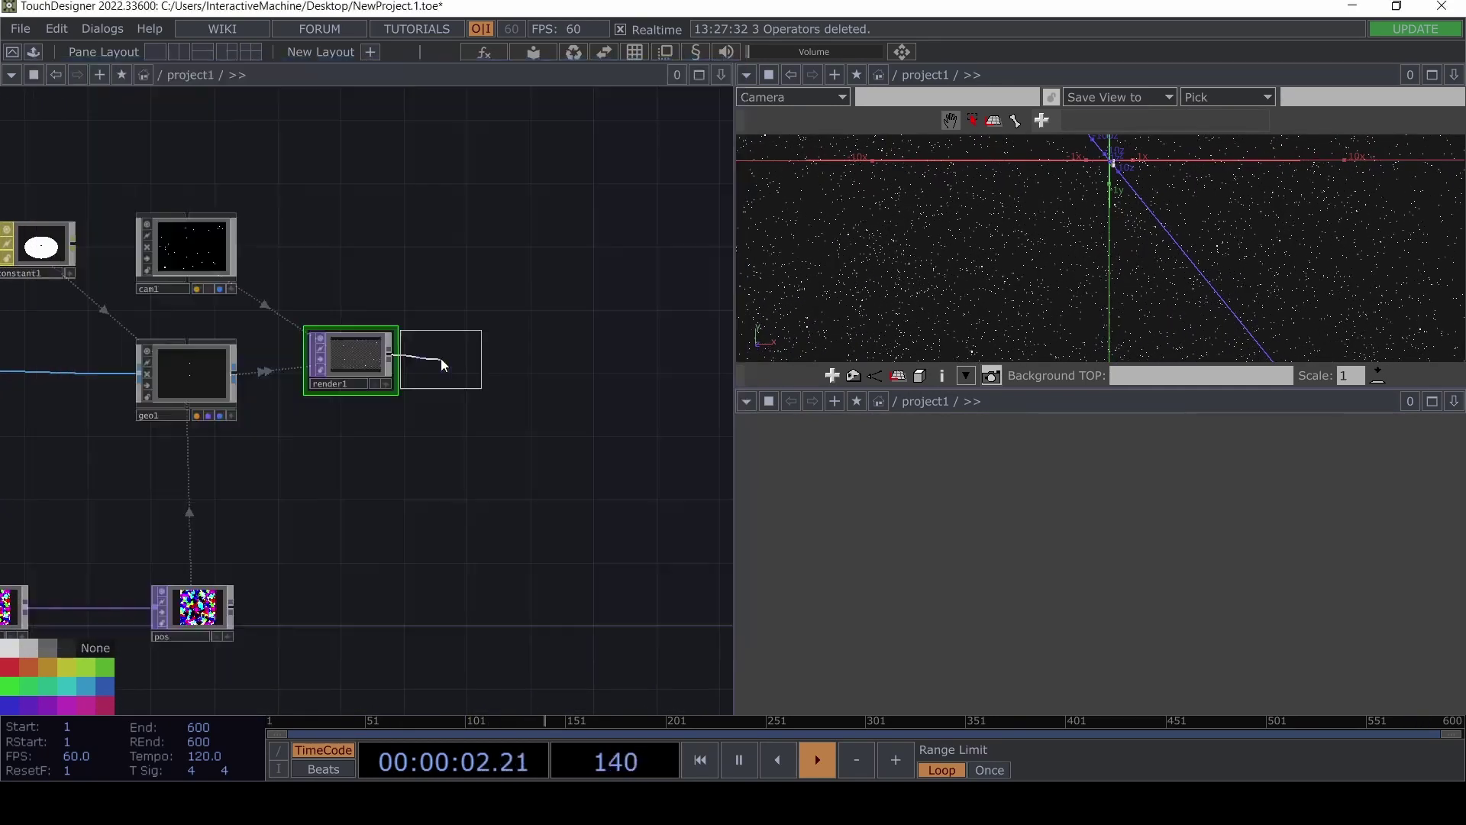
pyautogui.click(689, 372)
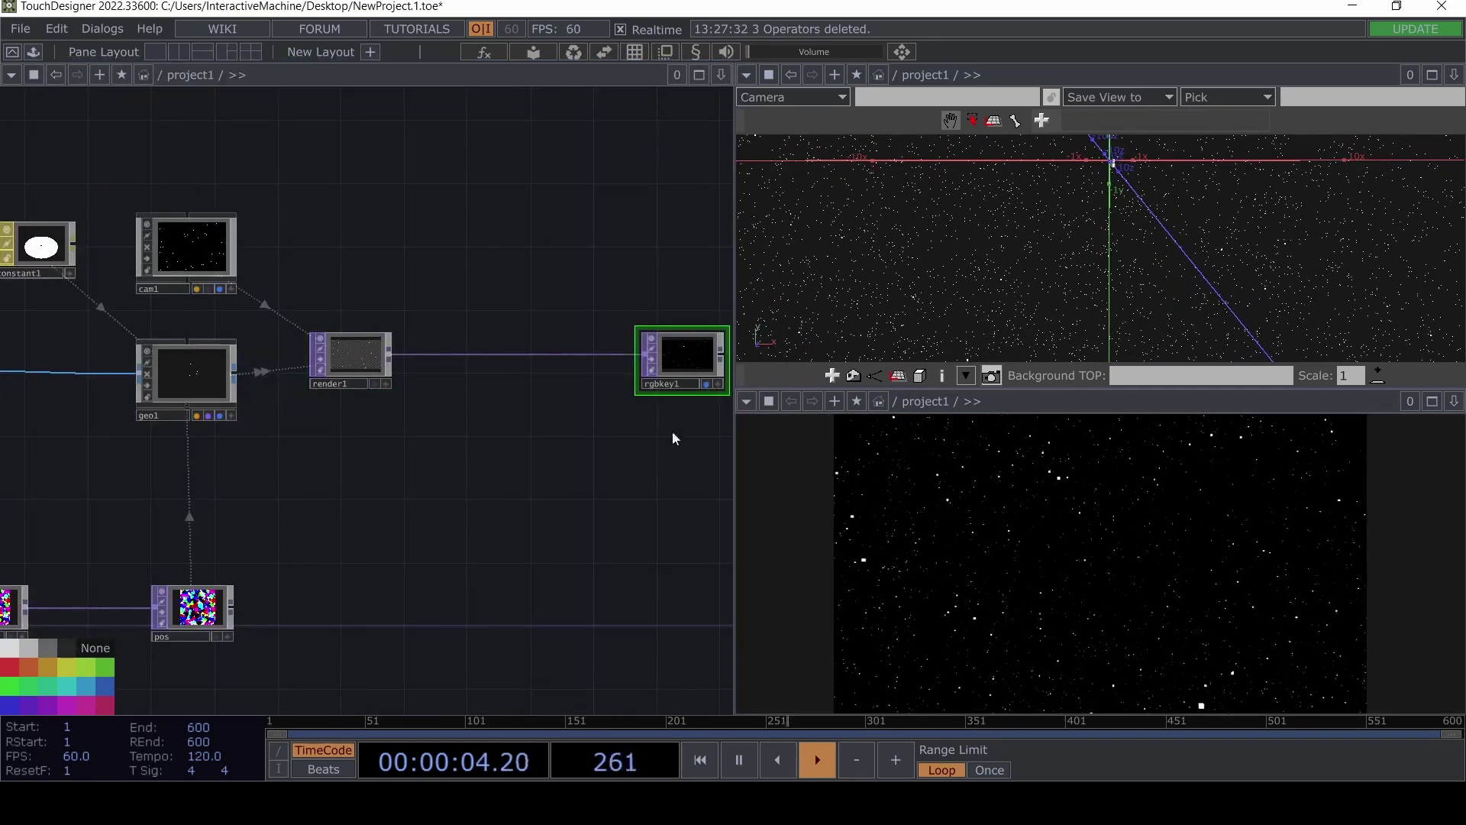
# Append an Out TOP after the RGB Key TOP and close the geometry viewer pane.
pyautogui.moveTo(672, 431); pyautogui.dragTo(334, 502)
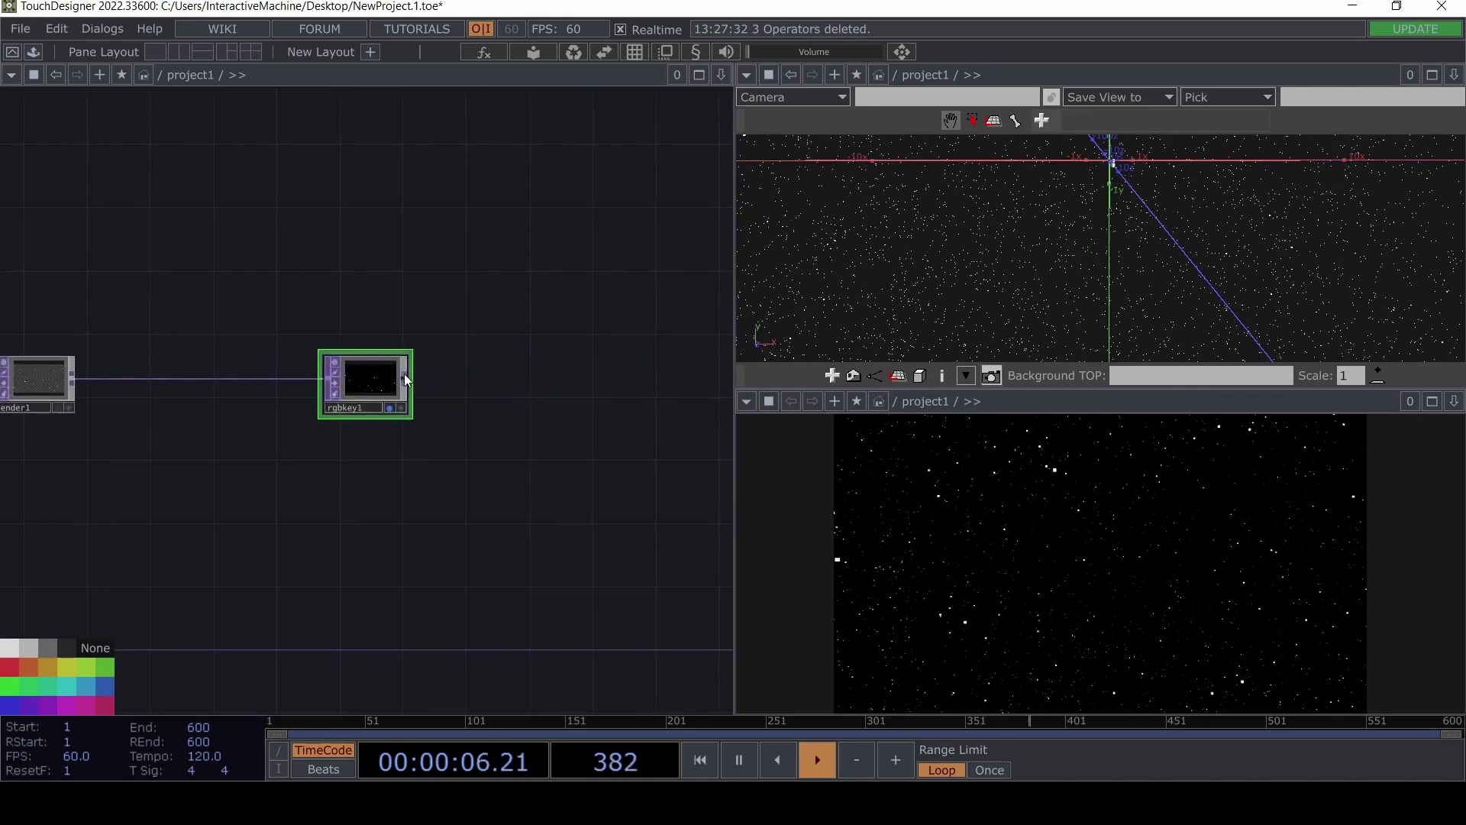
pyautogui.rightClick(405, 378)
pyautogui.write('ou')
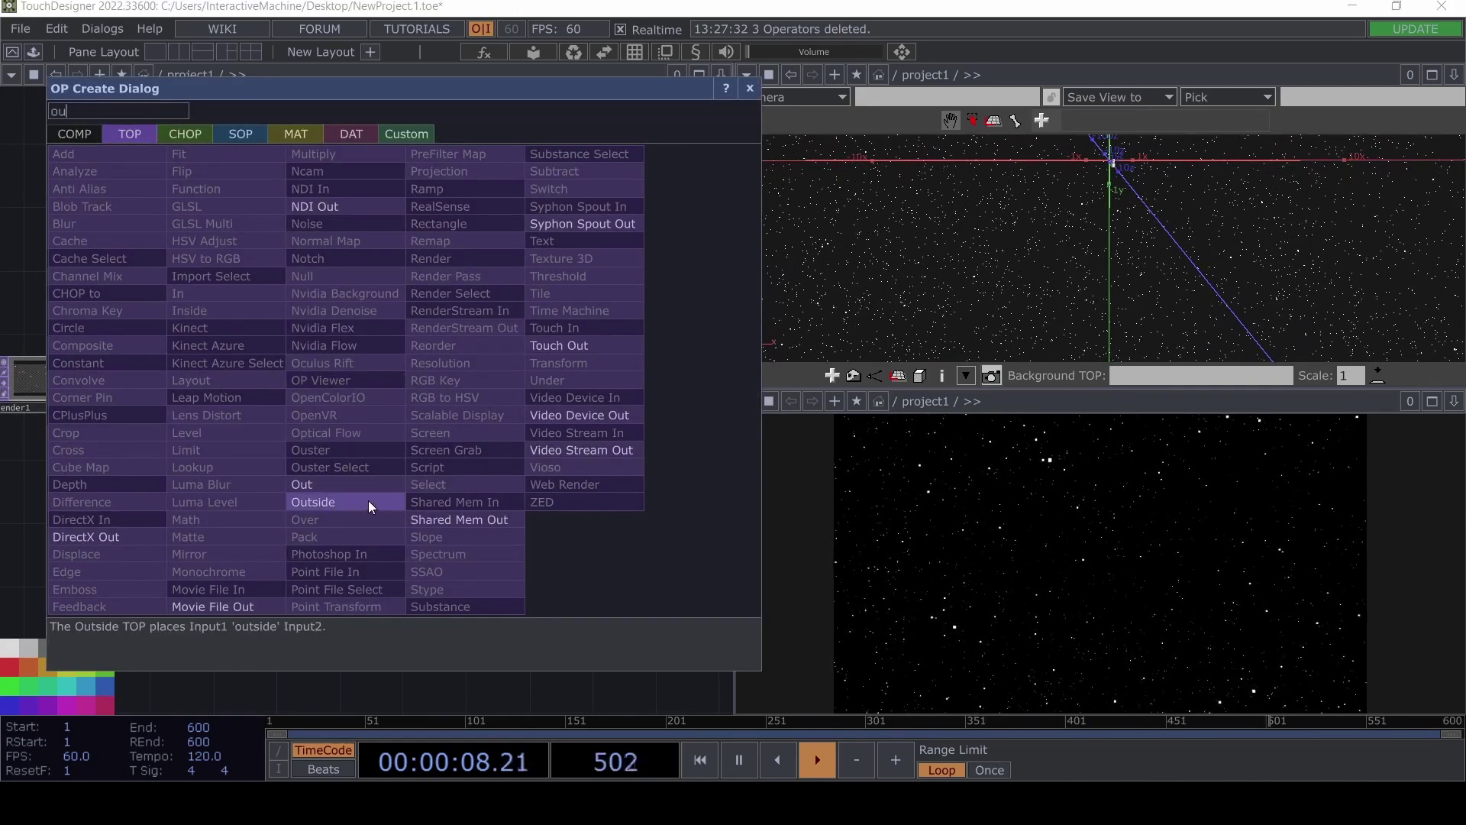
pyautogui.click(313, 484)
pyautogui.click(516, 394)
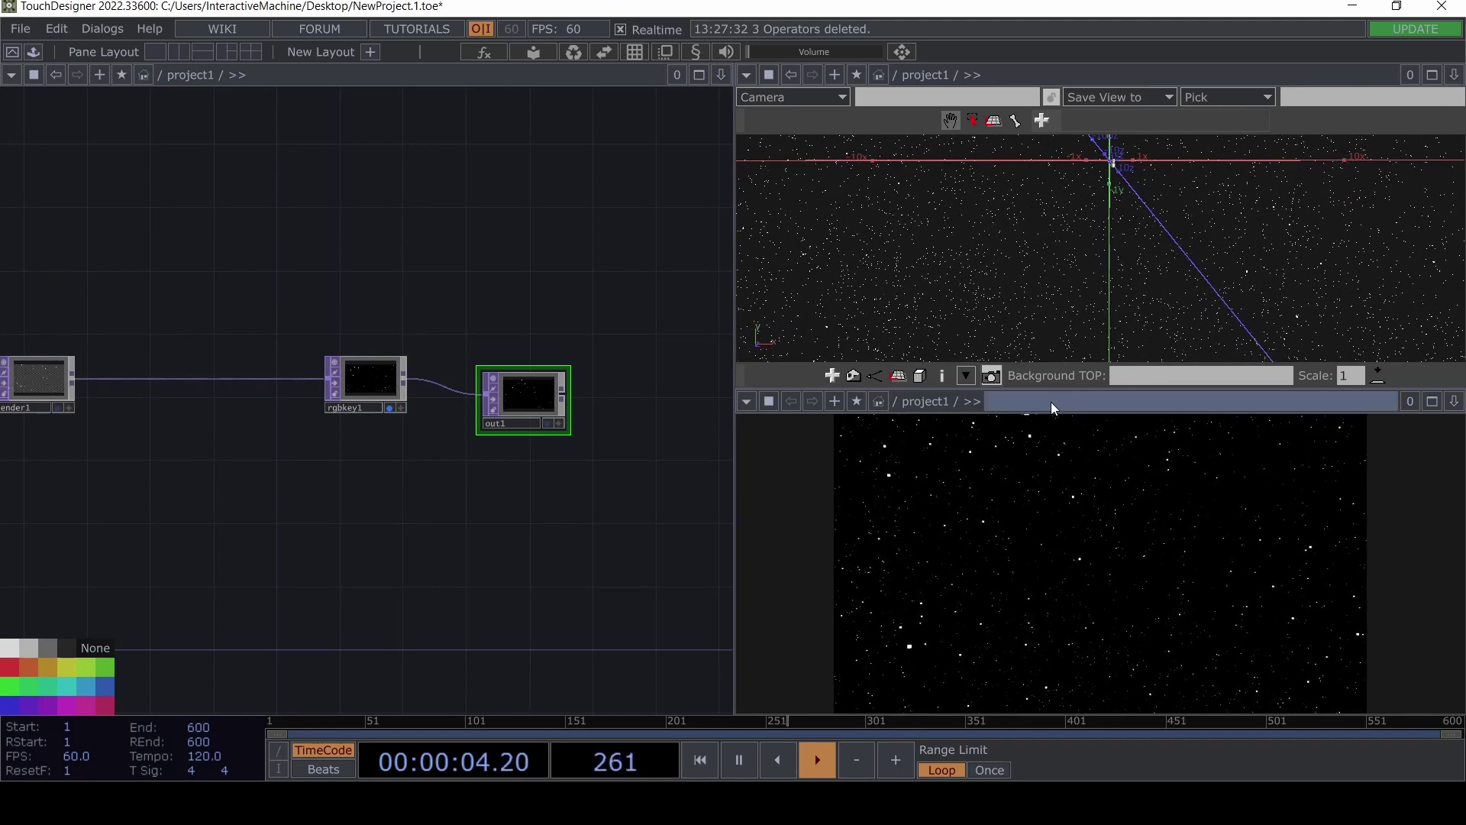
pyautogui.click(1454, 75)
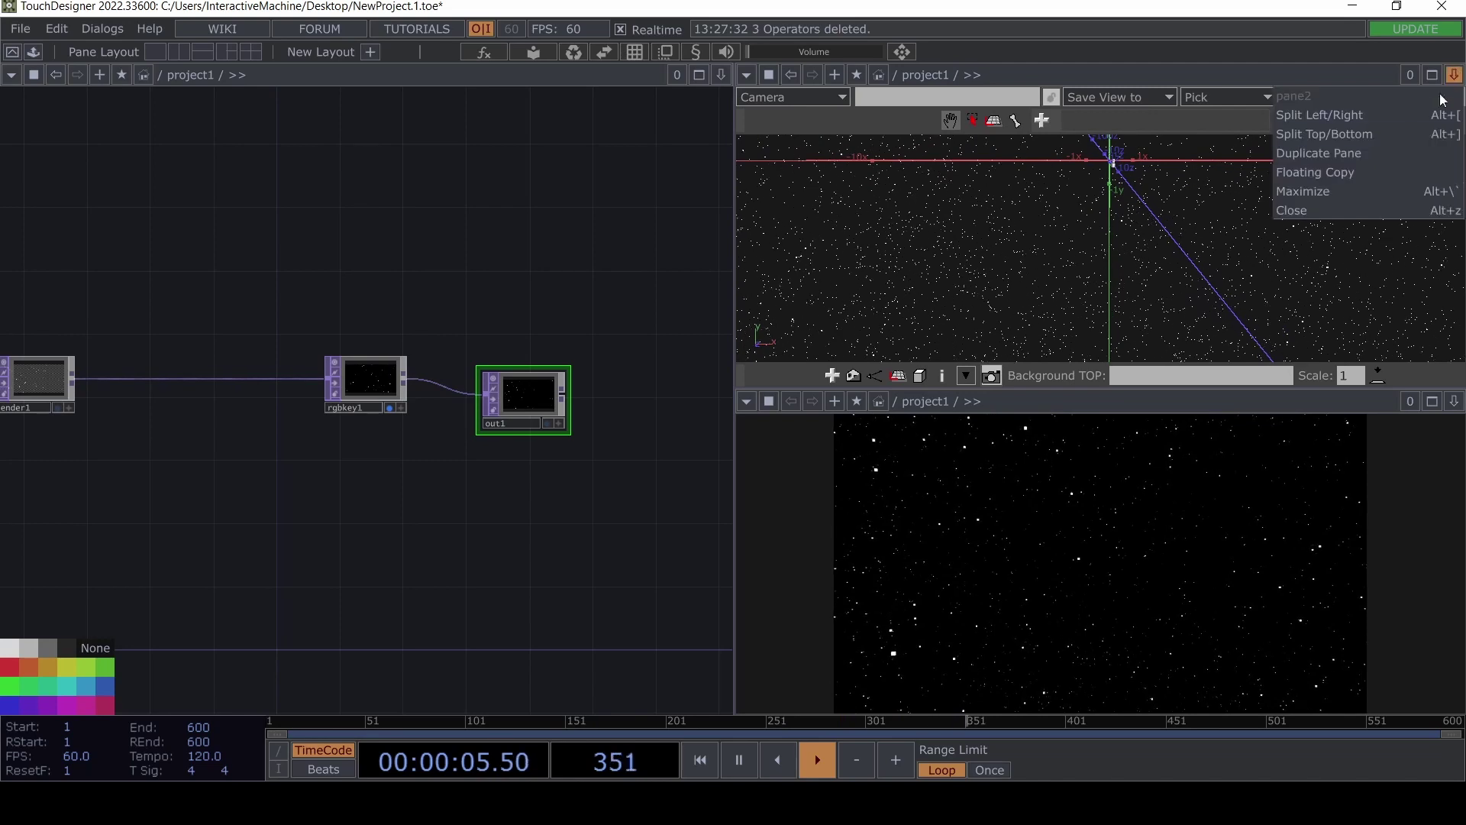
pyautogui.click(1328, 210)
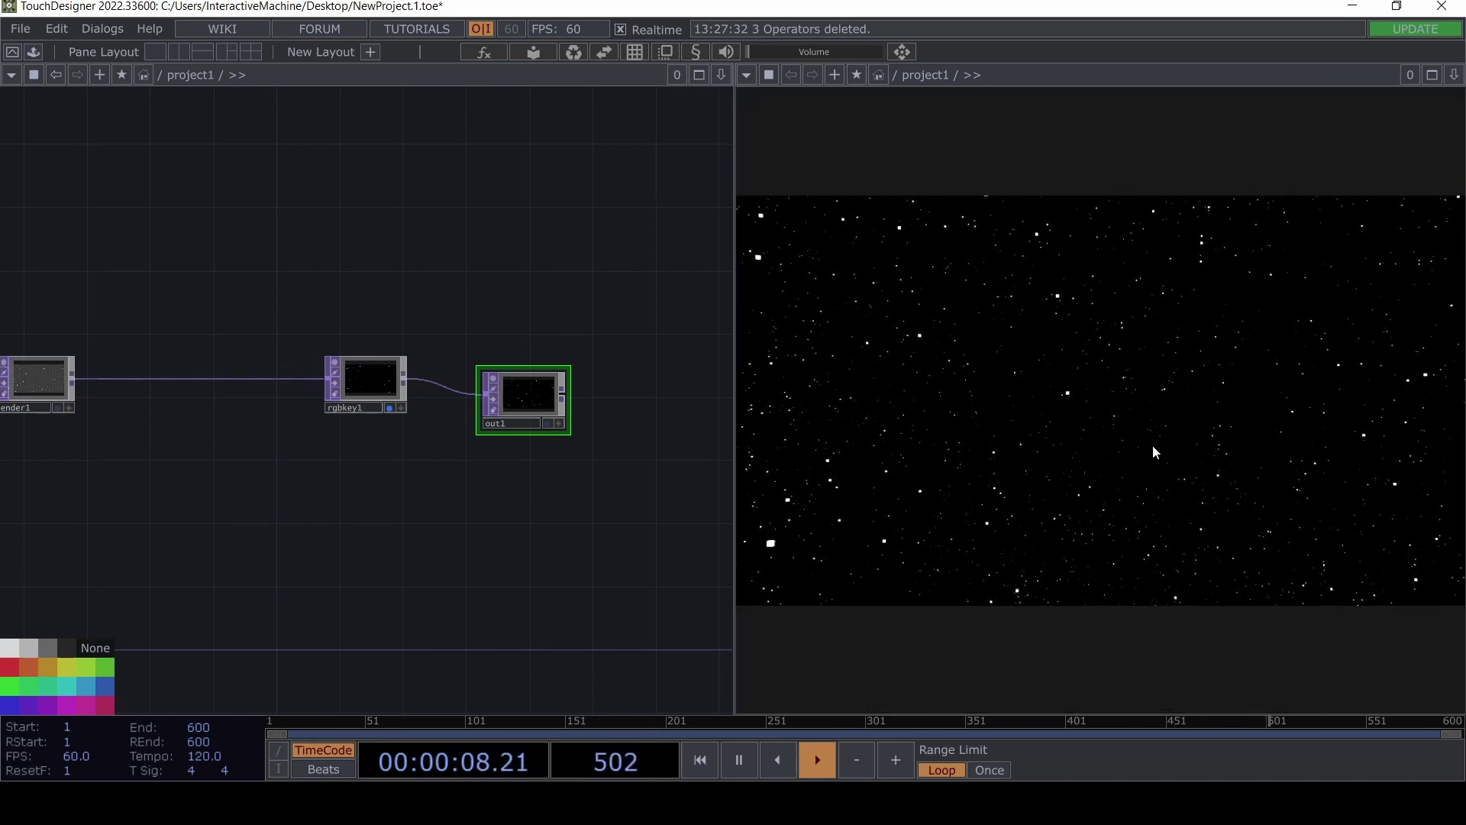
# Speed up the Point Transform's Z Translate by setting its expression to absTime.seconds * 0.5.
pyautogui.moveTo(287, 531); pyautogui.dragTo(441, 505, button='middle')
pyautogui.moveTo(441, 505); pyautogui.dragTo(543, 477)
pyautogui.moveTo(434, 451); pyautogui.dragTo(591, 334)
pyautogui.moveTo(370, 373); pyautogui.dragTo(452, 389)
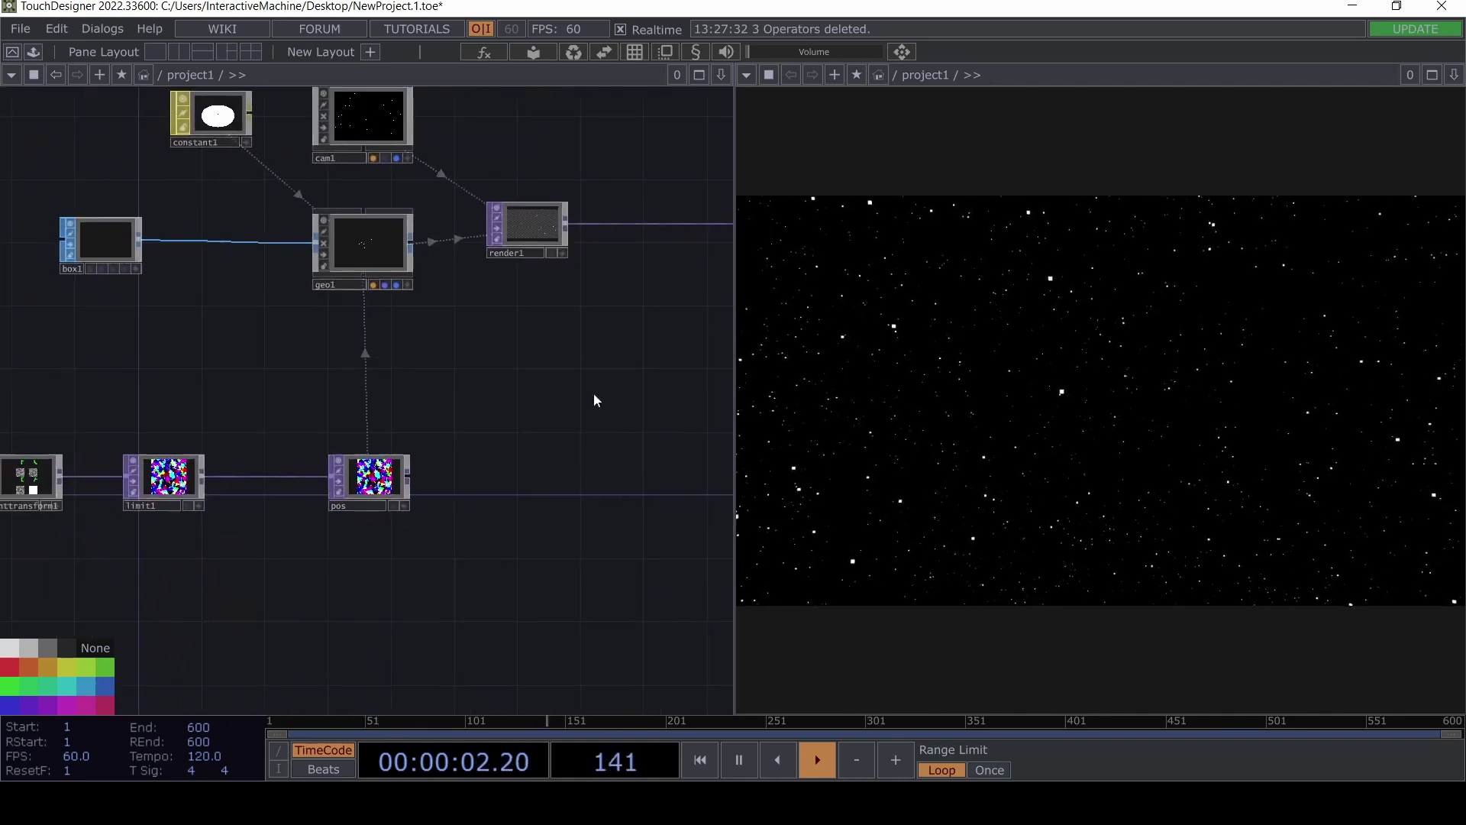
pyautogui.moveTo(225, 388); pyautogui.dragTo(360, 373, button='middle')
pyautogui.click(160, 472)
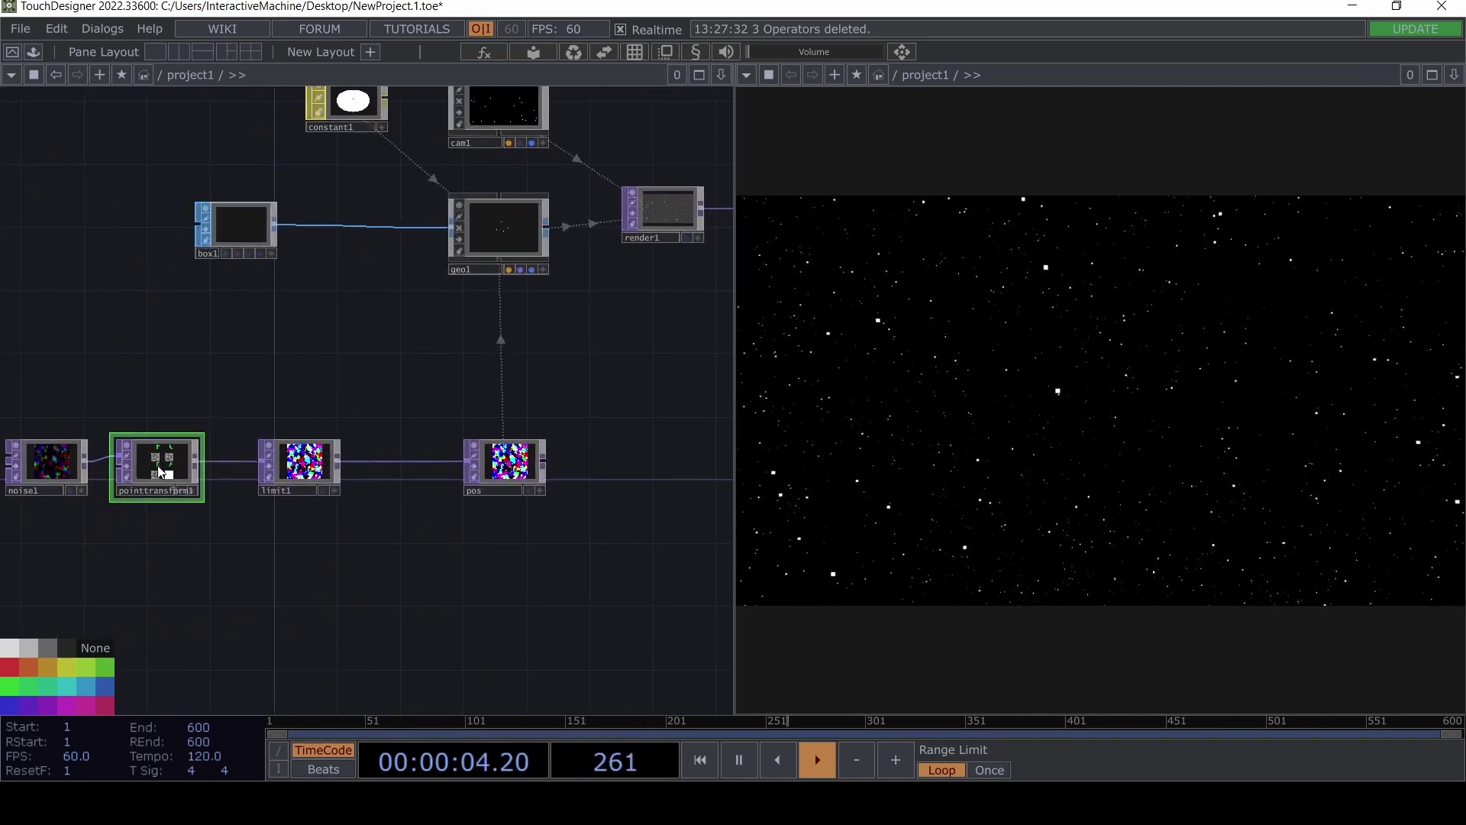
pyautogui.press('p')
pyautogui.click(721, 291)
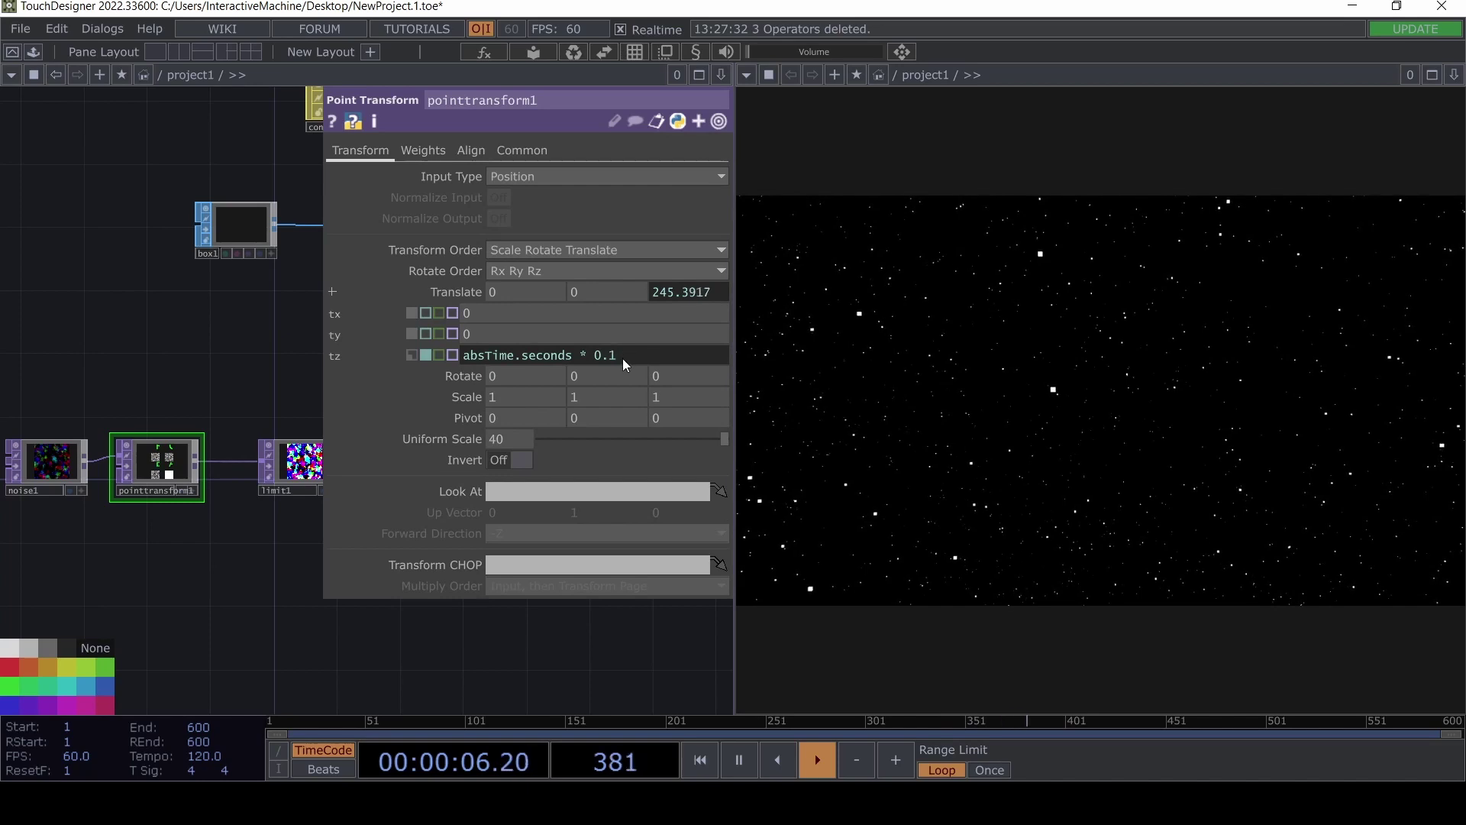
pyautogui.press('BackSpace')
pyautogui.write('5')
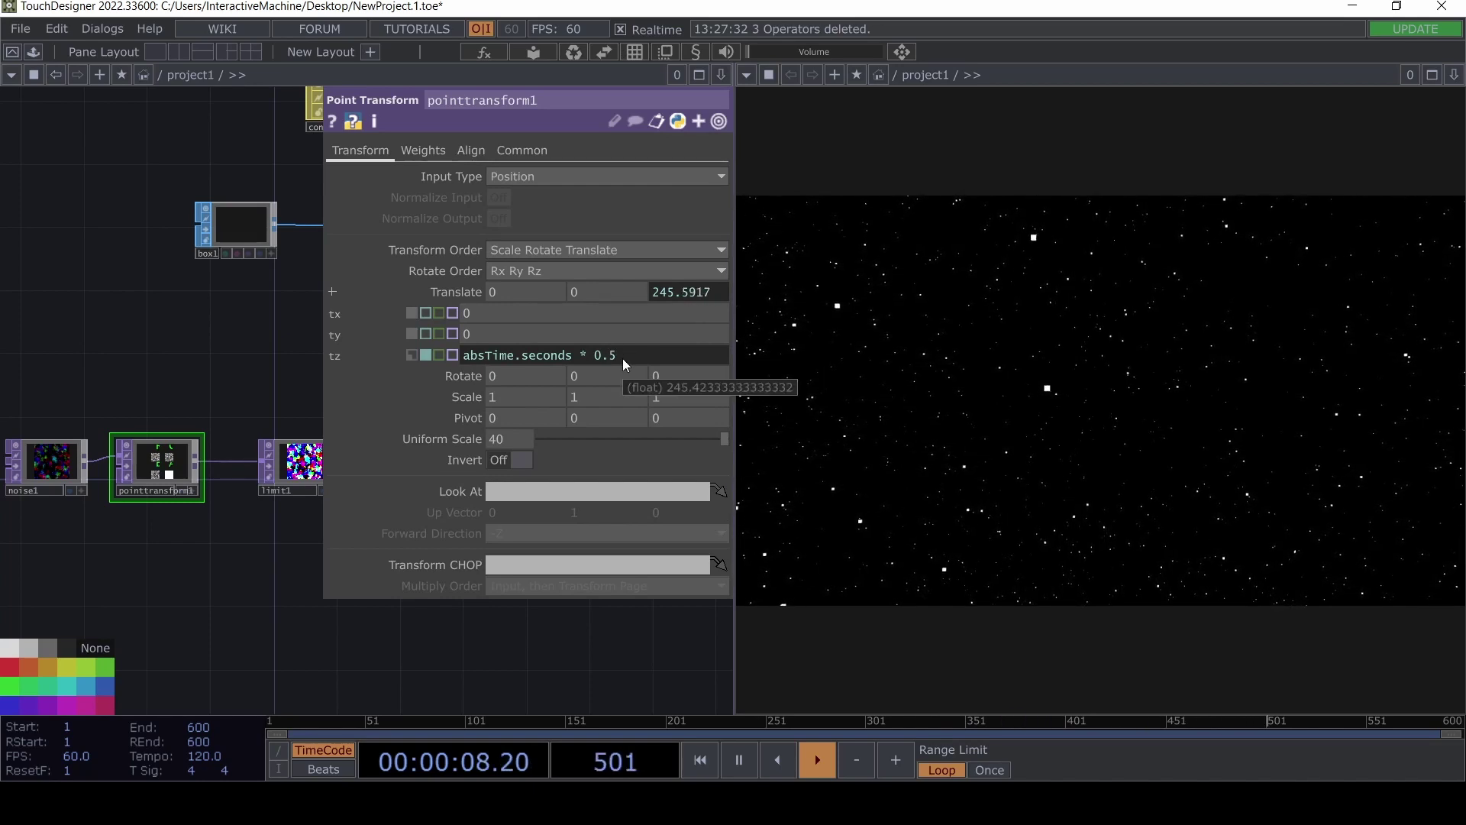
pyautogui.press('Return')
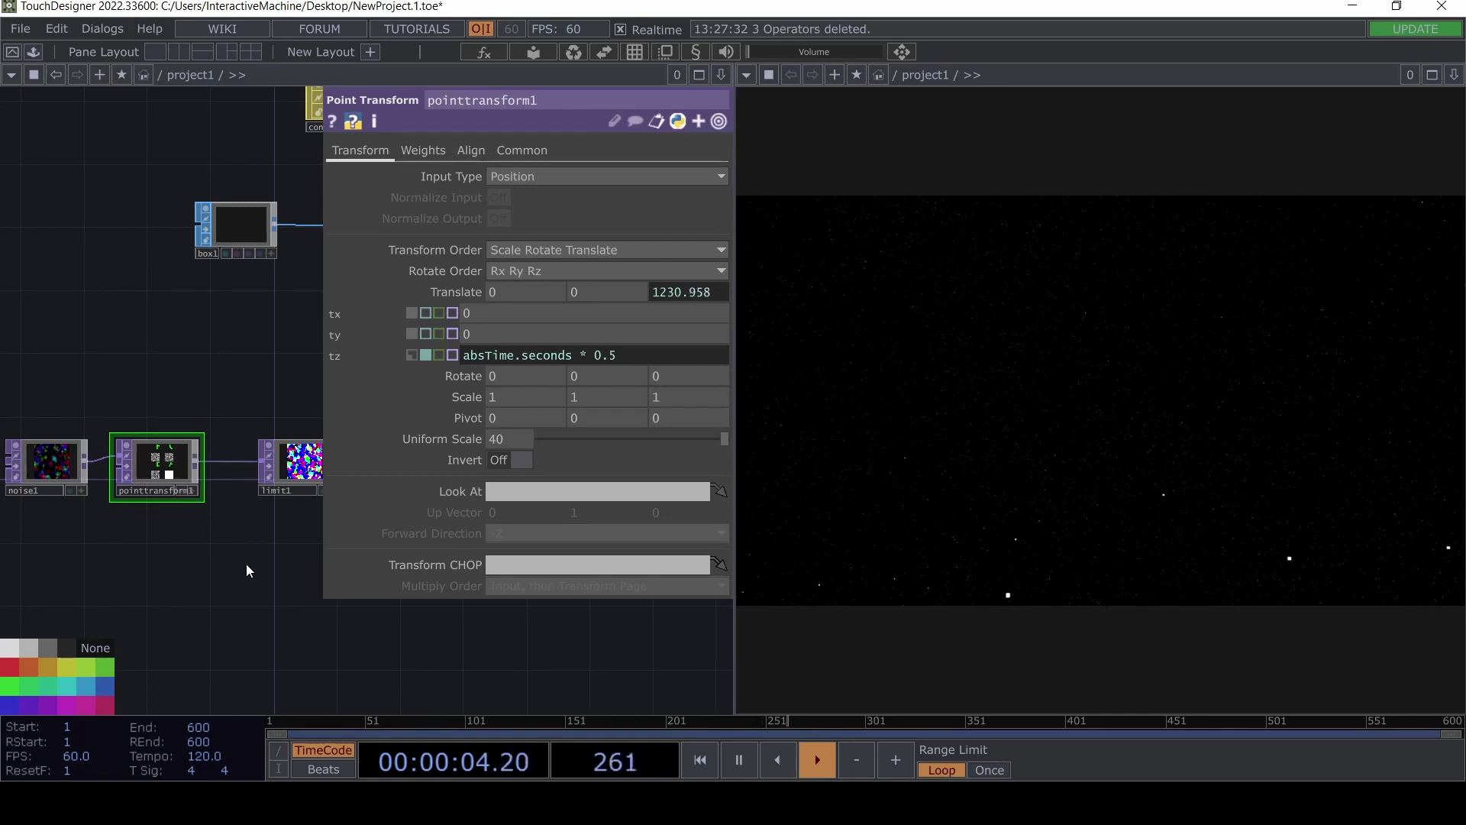
# Reduce the Limit TOP's Maximum Value to 10.
pyautogui.moveTo(246, 571); pyautogui.dragTo(183, 574)
pyautogui.click(228, 469)
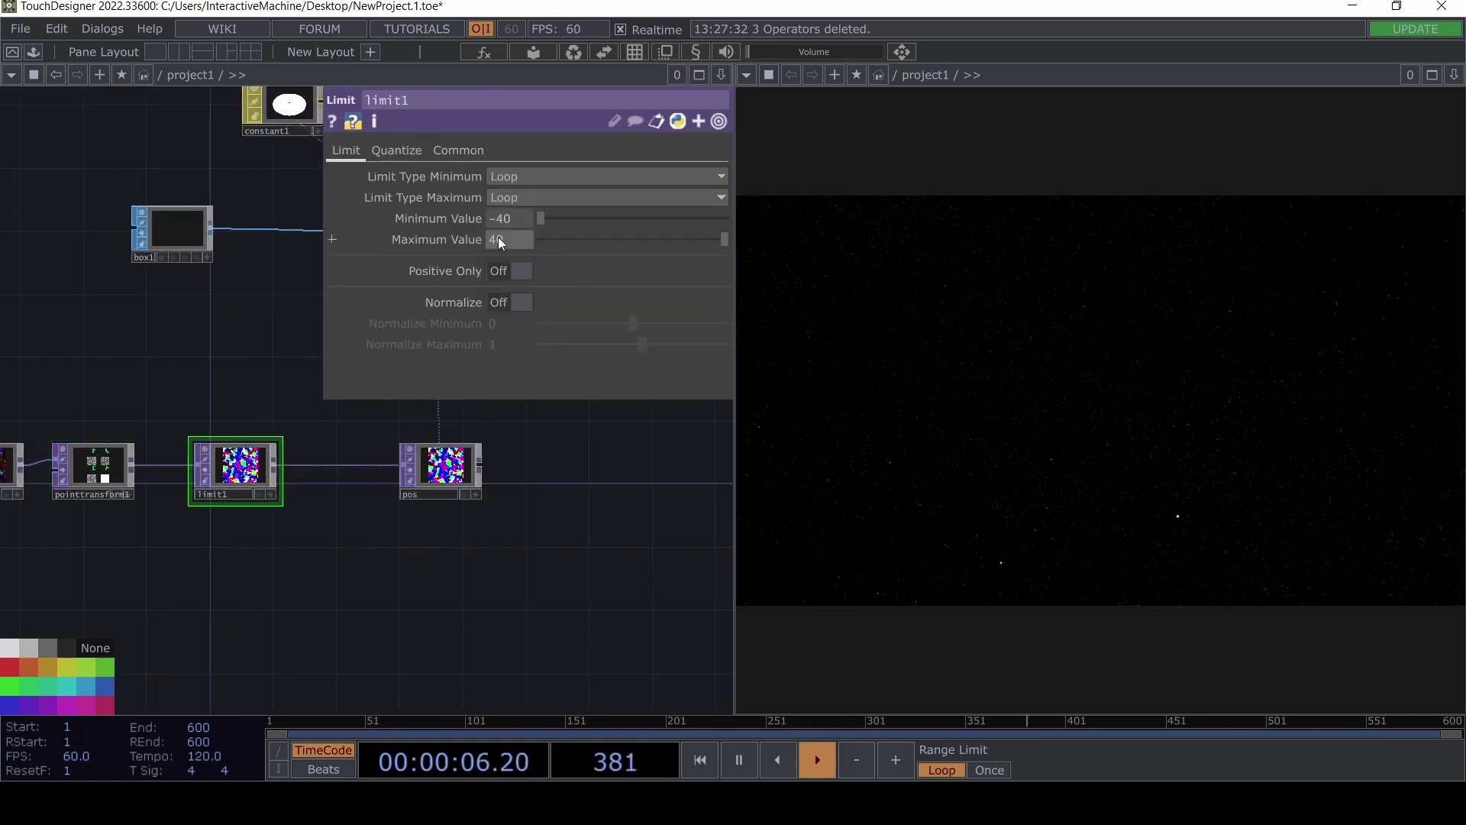
pyautogui.write('10')
pyautogui.press('Return')
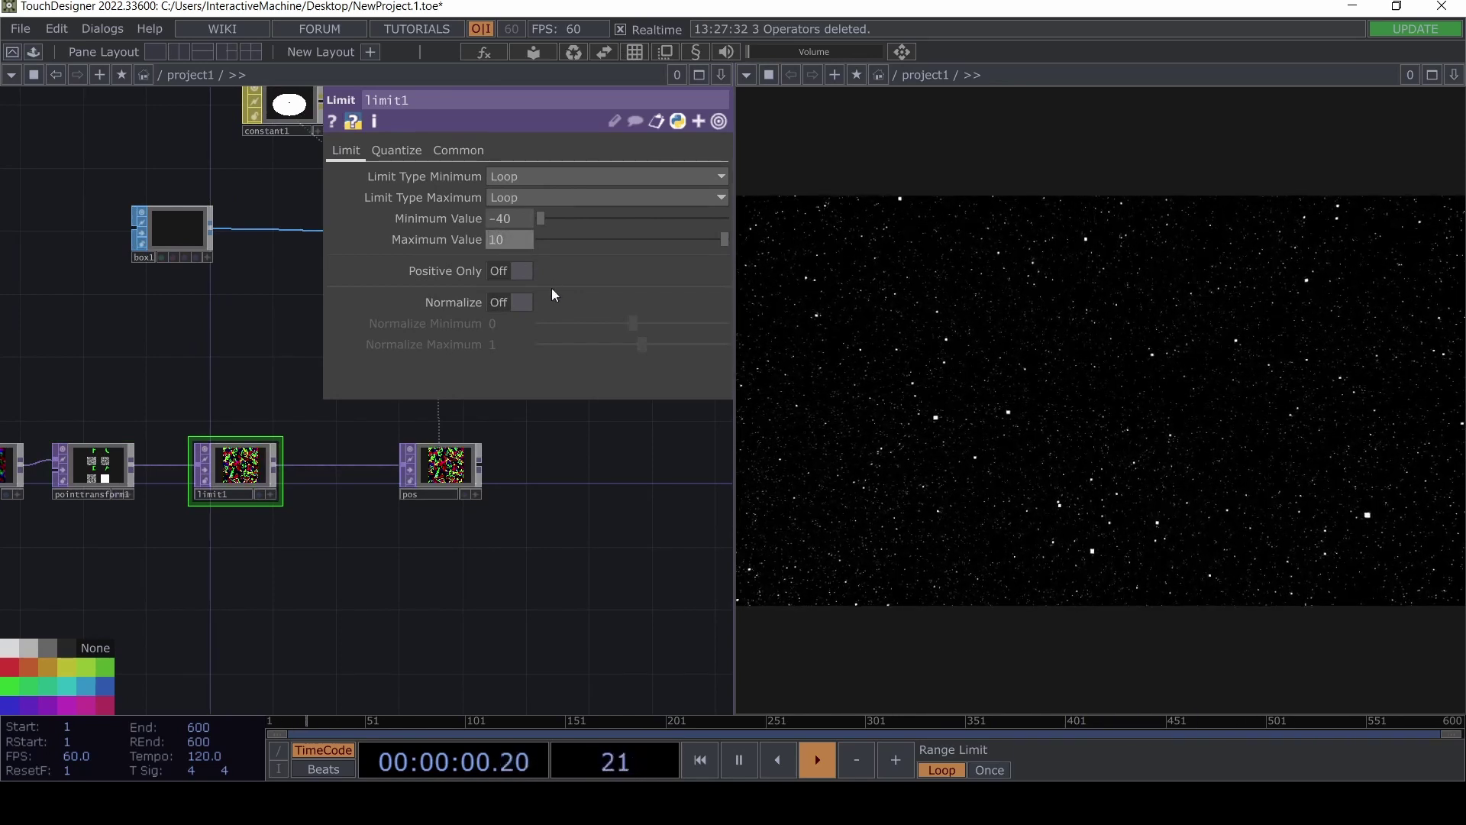
# Switch the viewer pane to the Geometry Viewer and examine the instance volume around the camera from another angle.
pyautogui.click(746, 74)
pyautogui.click(787, 125)
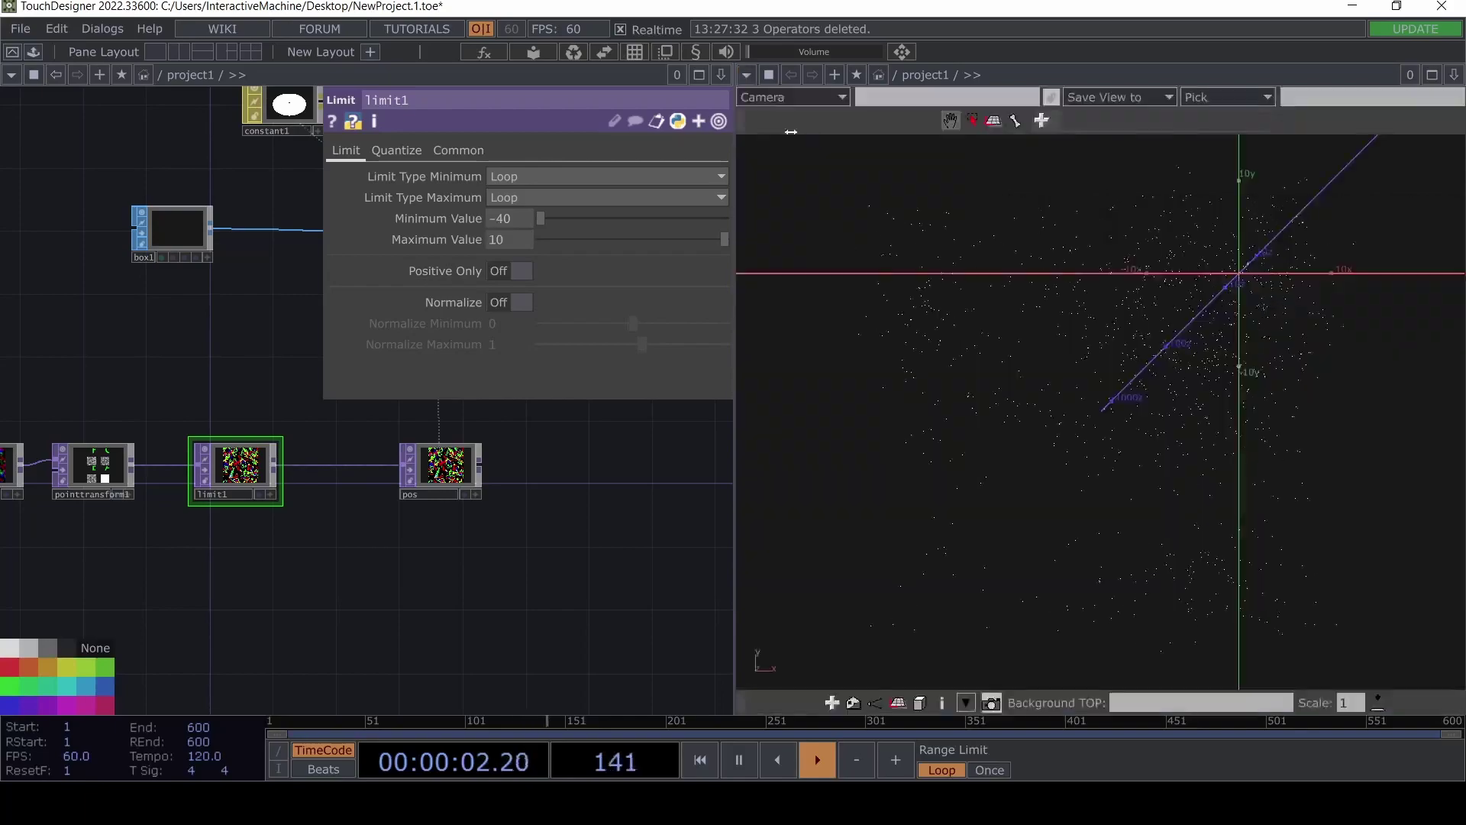
pyautogui.moveTo(1131, 351); pyautogui.dragTo(903, 417)
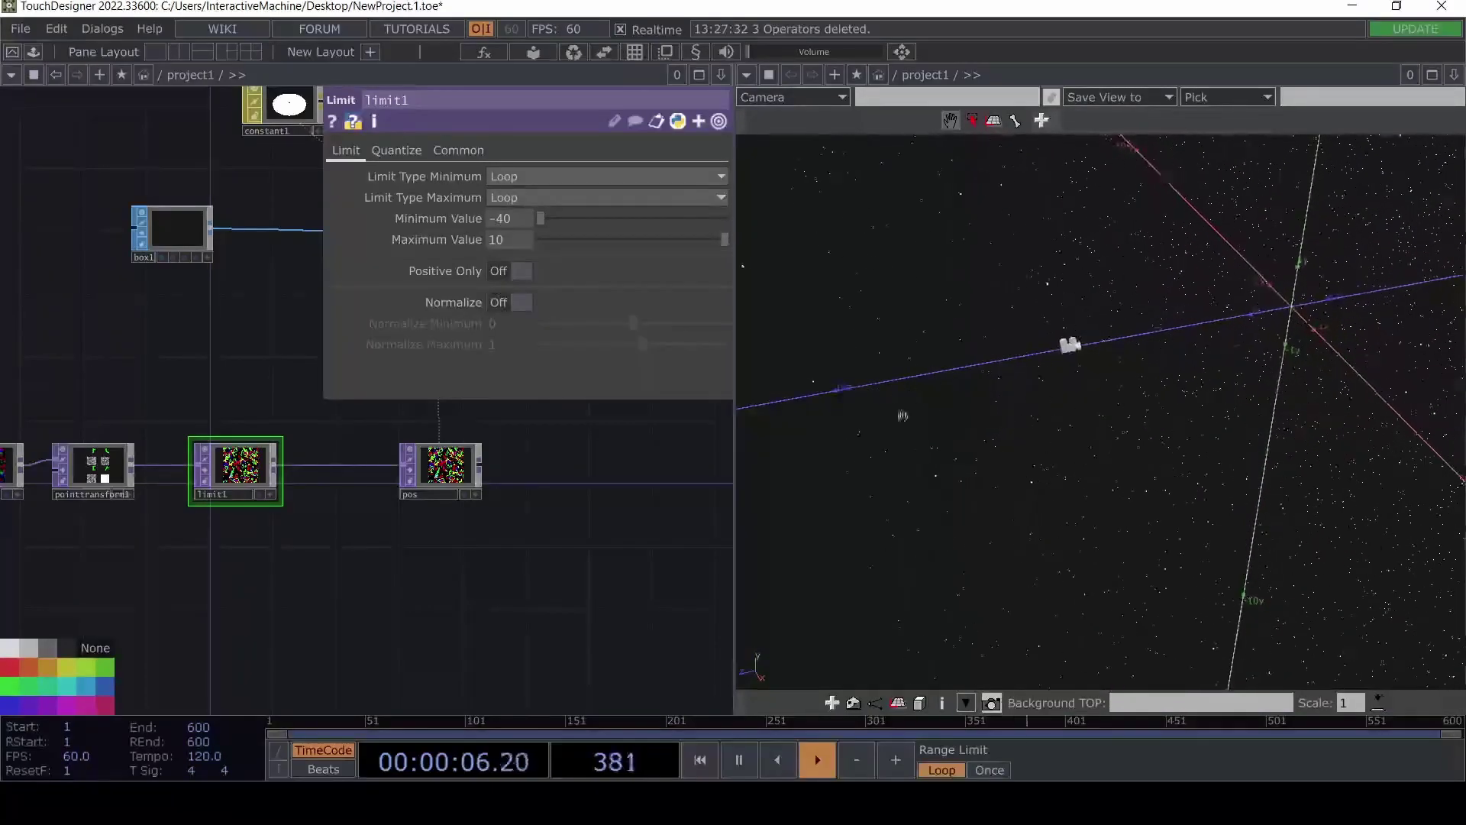
# Switch the viewer pane back to the TOP Viewer and close the Limit TOP's parameters.
pyautogui.click(745, 77)
pyautogui.click(776, 152)
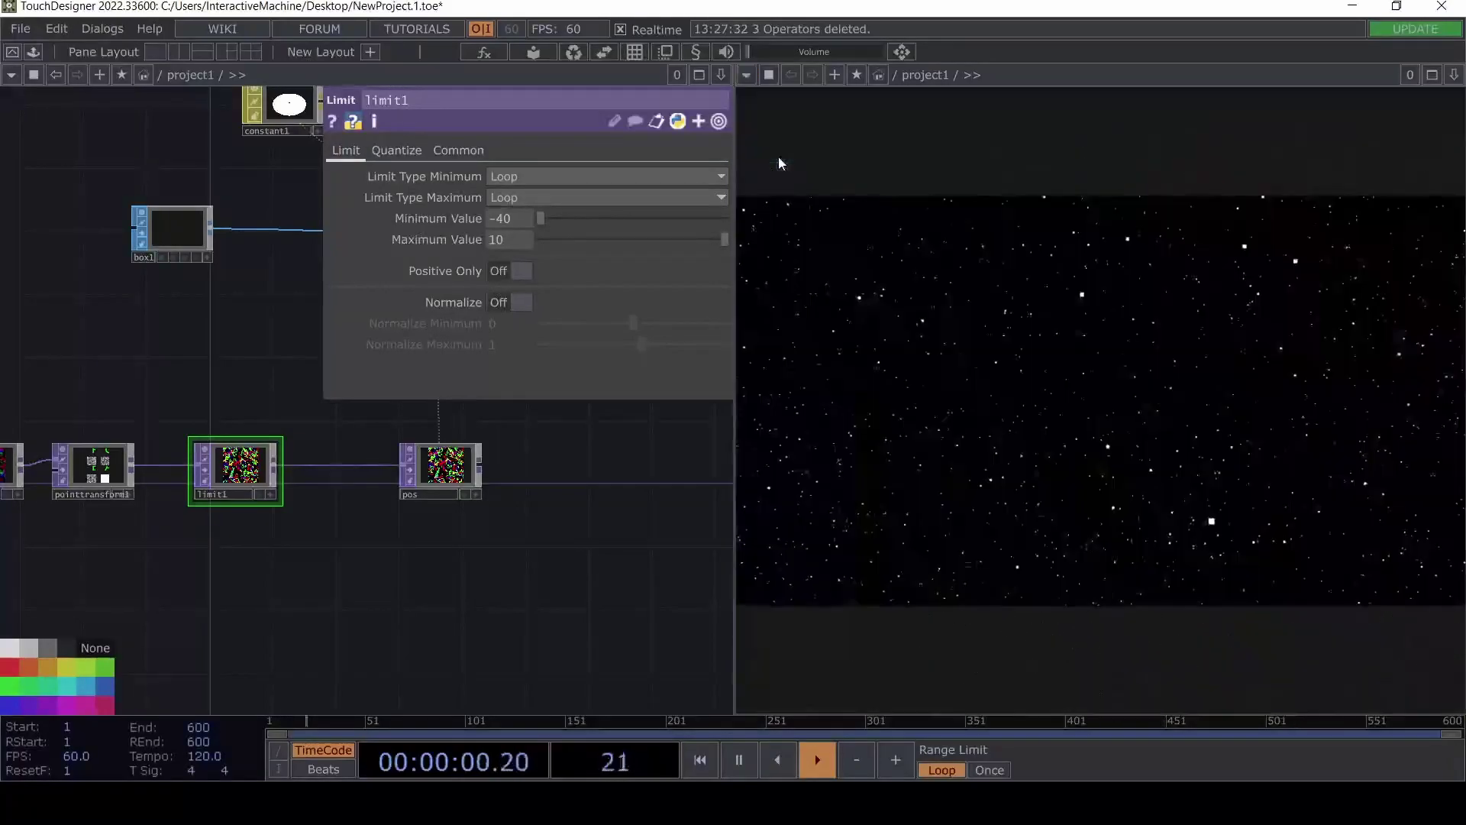
pyautogui.moveTo(400, 560); pyautogui.dragTo(546, 434)
pyautogui.press('p')
# Move the chain of noise1, pointtransform1, limit1 and pos lower in the network to make room beneath geo1.
pyautogui.scroll(-3, 354, 538)
pyautogui.click(189, 374)
pyautogui.moveTo(107, 342); pyautogui.dragTo(539, 461, button='right')
pyautogui.moveTo(524, 359); pyautogui.dragTo(534, 526)
pyautogui.moveTo(520, 407); pyautogui.dragTo(543, 278)
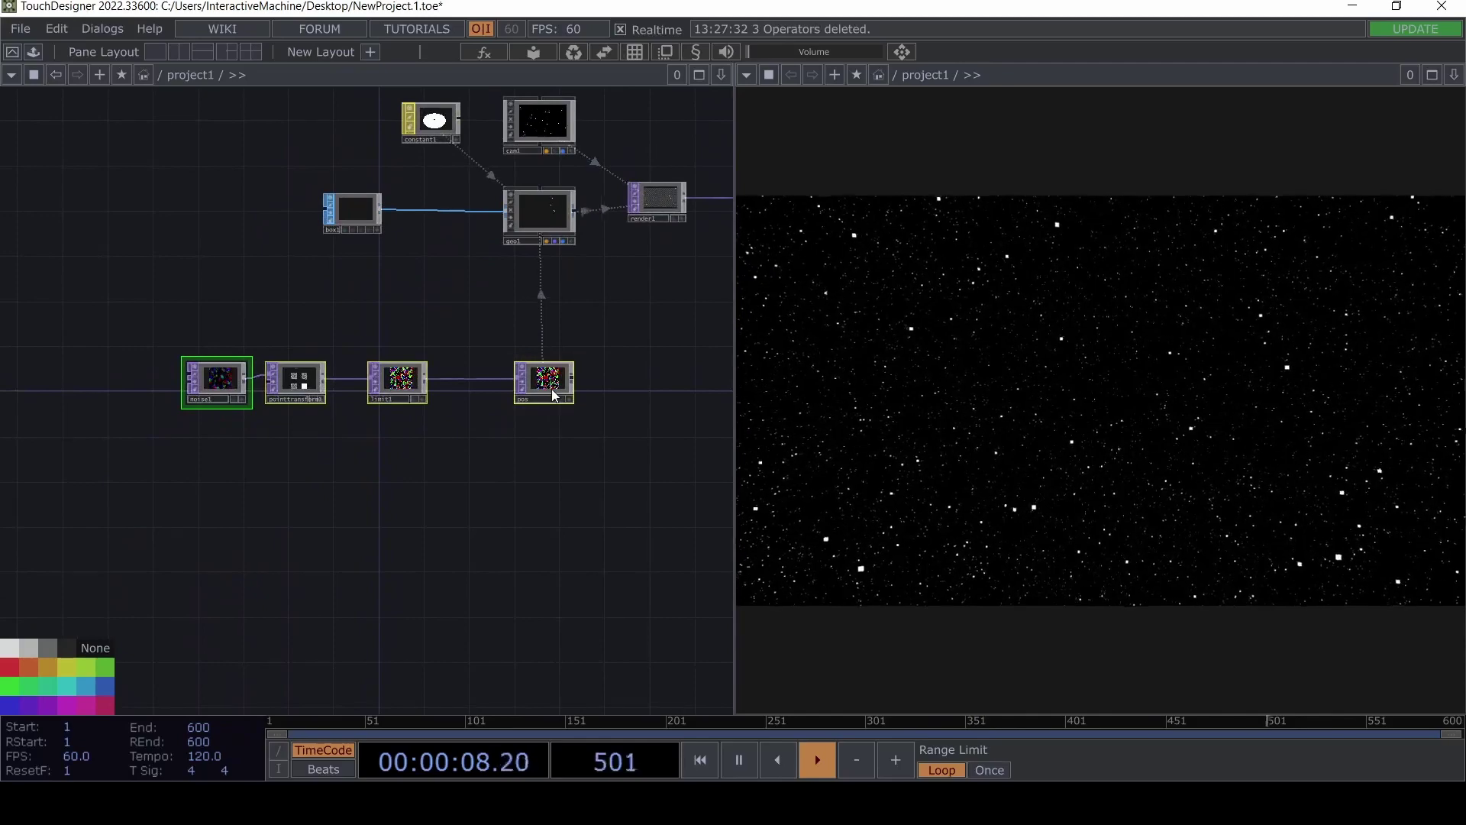
pyautogui.moveTo(551, 388); pyautogui.dragTo(539, 505)
pyautogui.click(483, 396)
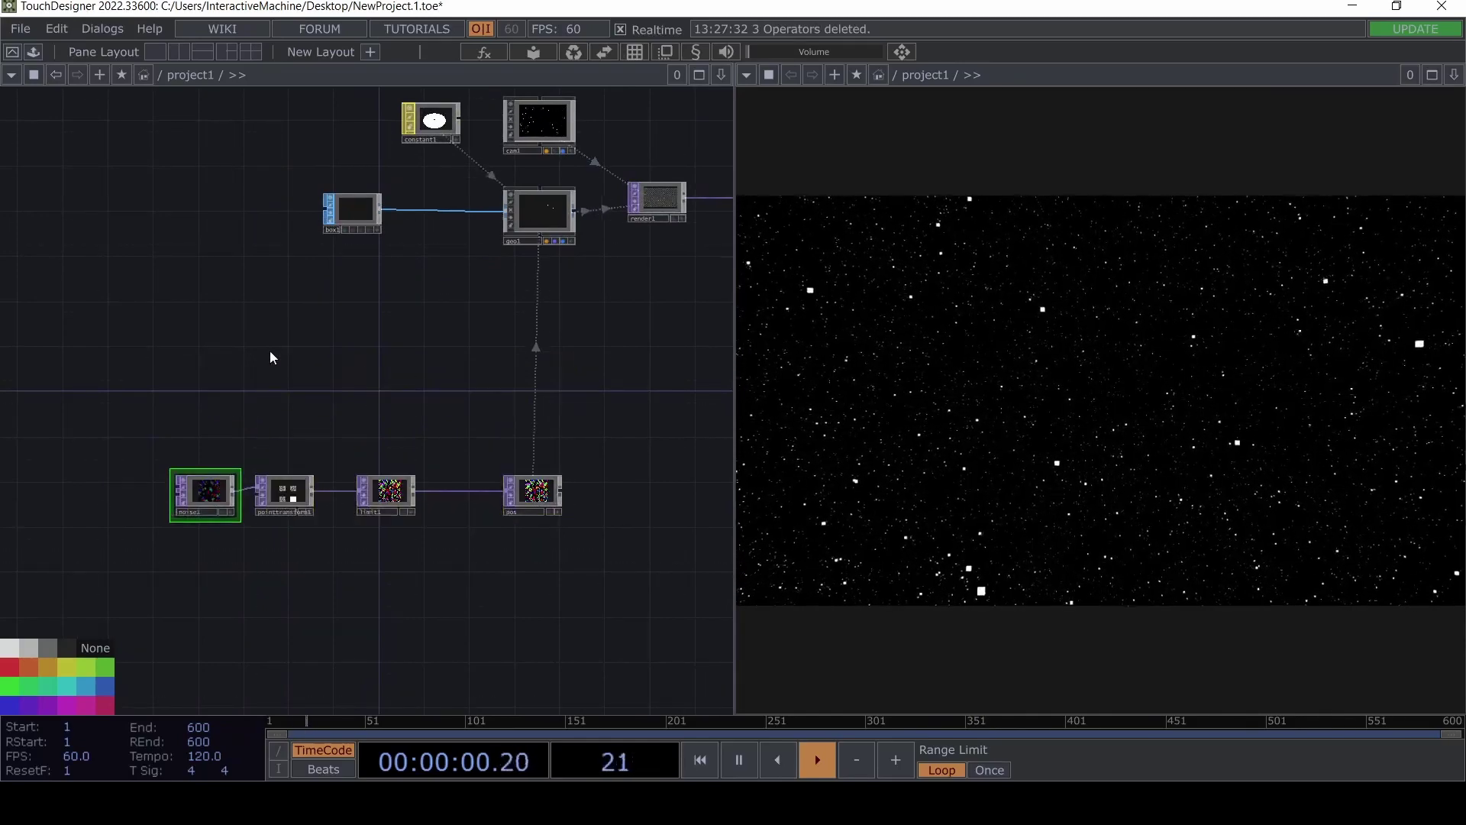
# Add a Torus SOP beneath box1.
pyautogui.press('Tab')
pyautogui.press('Tab')
pyautogui.write('toru')
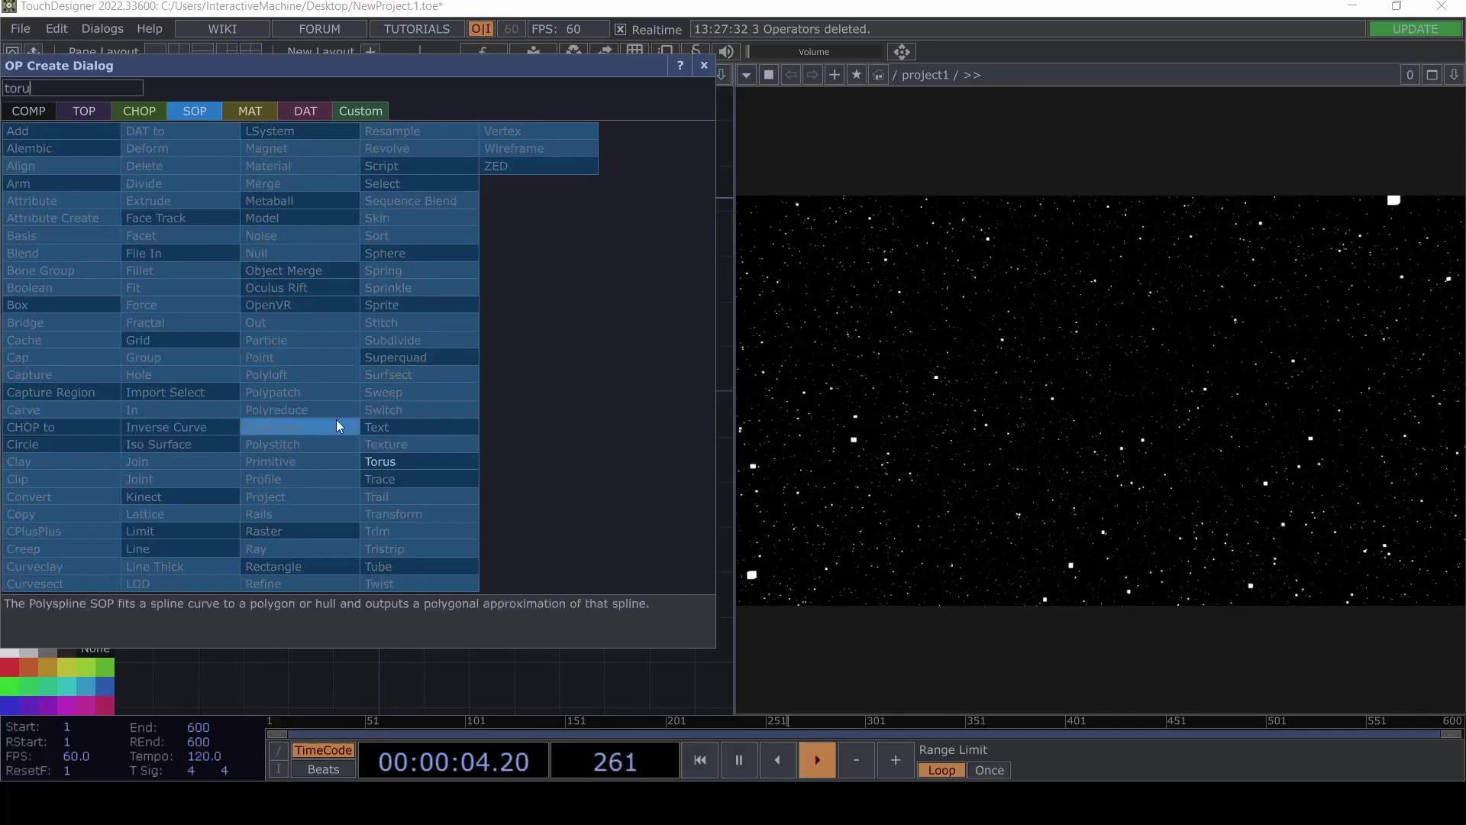
pyautogui.click(426, 456)
pyautogui.click(346, 292)
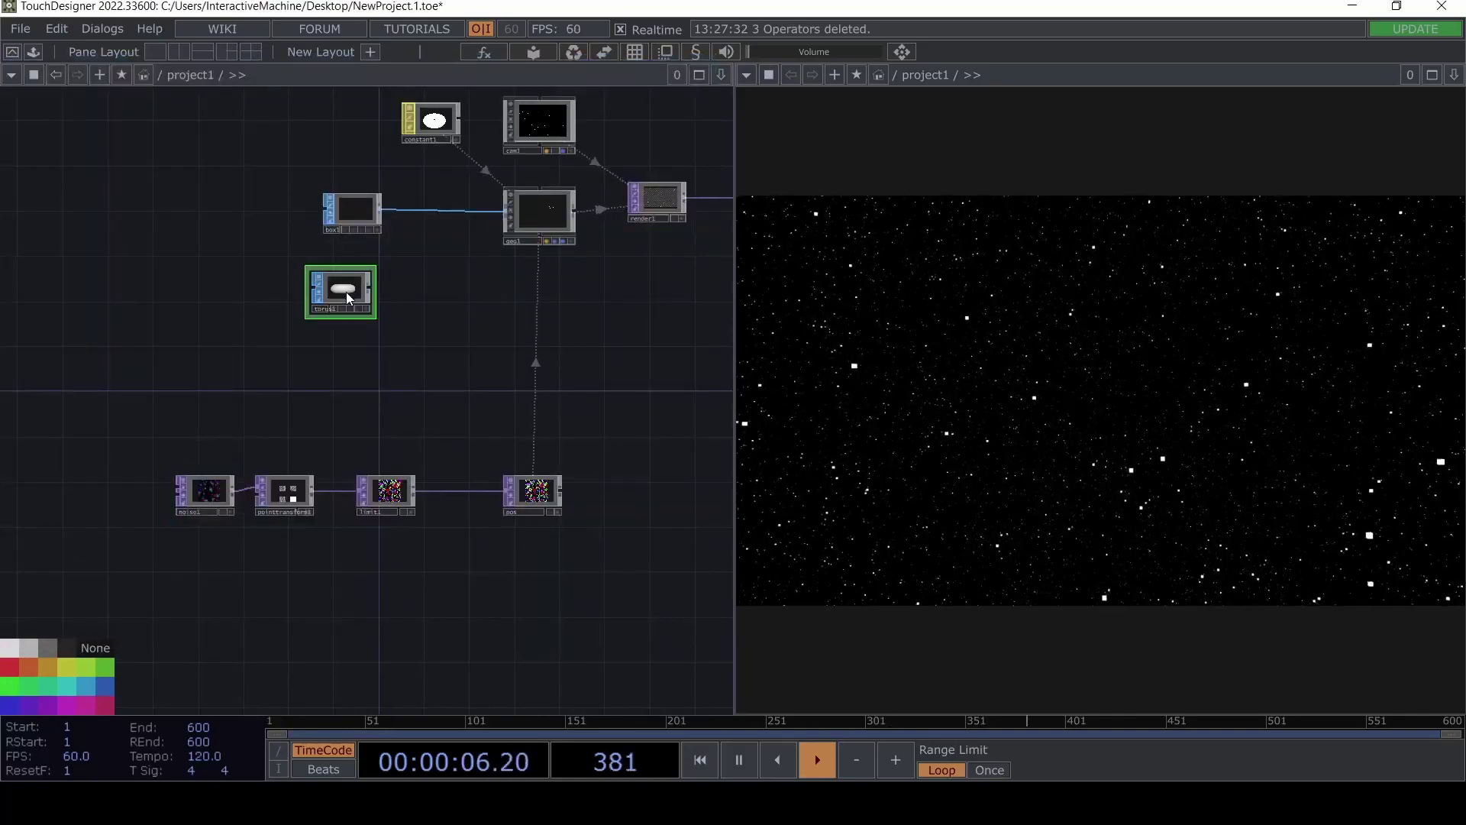
pyautogui.scroll(3, 346, 292)
pyautogui.moveTo(346, 293); pyautogui.dragTo(372, 328)
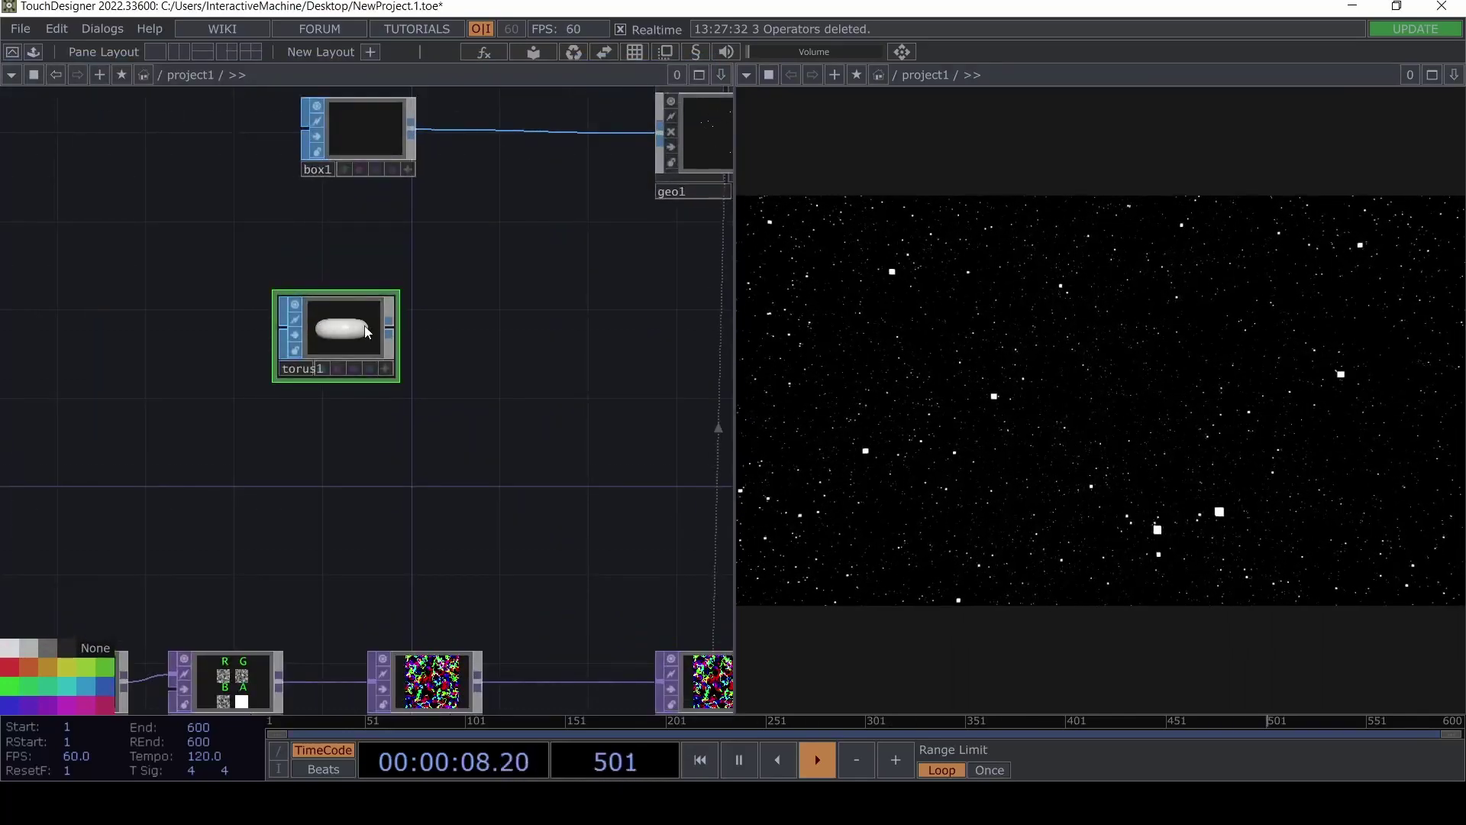
# Add a Geometry COMP connected to the torus output.
pyautogui.rightClick(389, 323)
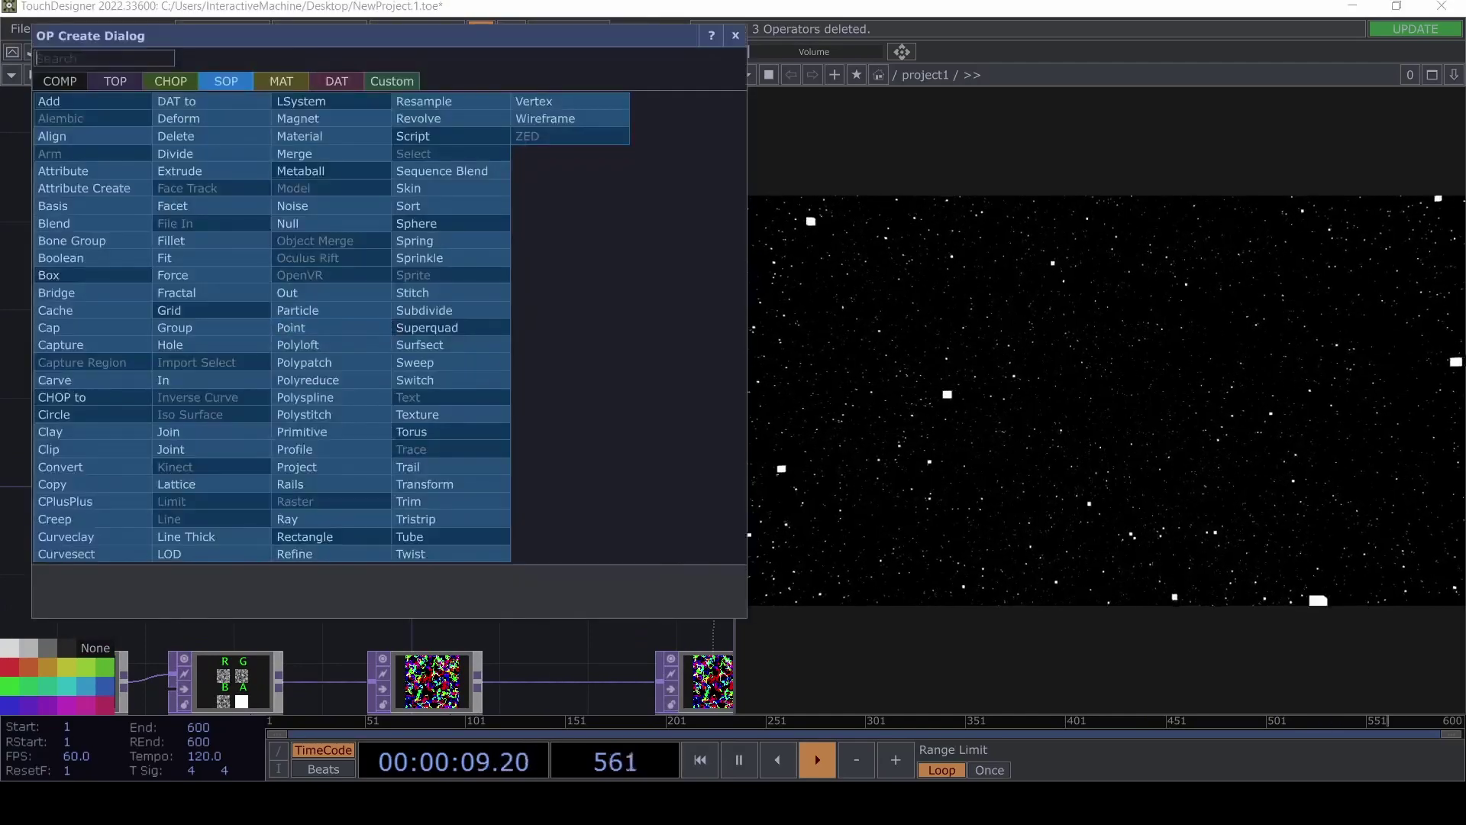
pyautogui.click(59, 77)
pyautogui.write('ge')
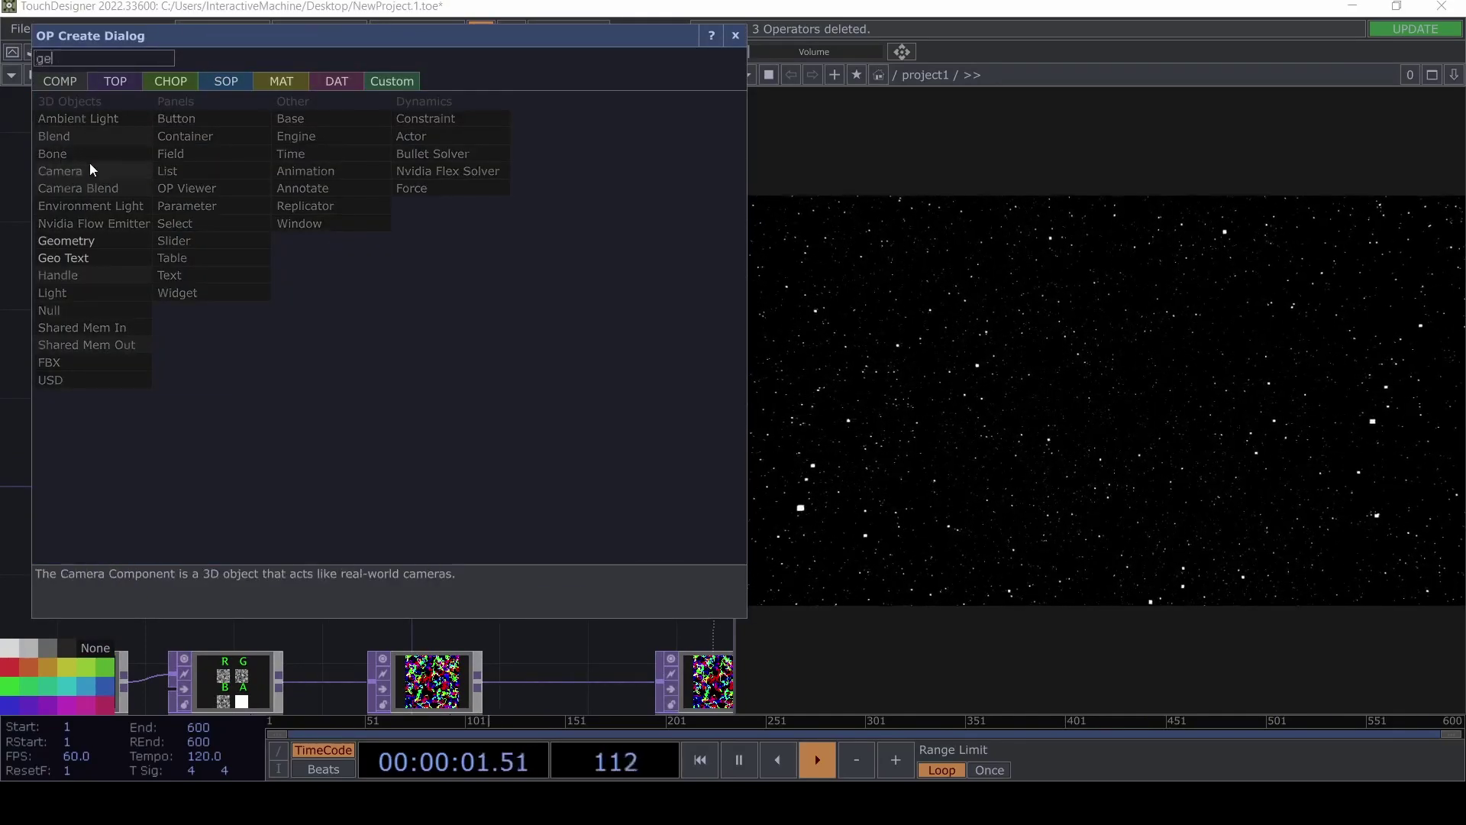
pyautogui.click(89, 238)
pyautogui.click(645, 316)
pyautogui.moveTo(602, 442); pyautogui.dragTo(499, 353)
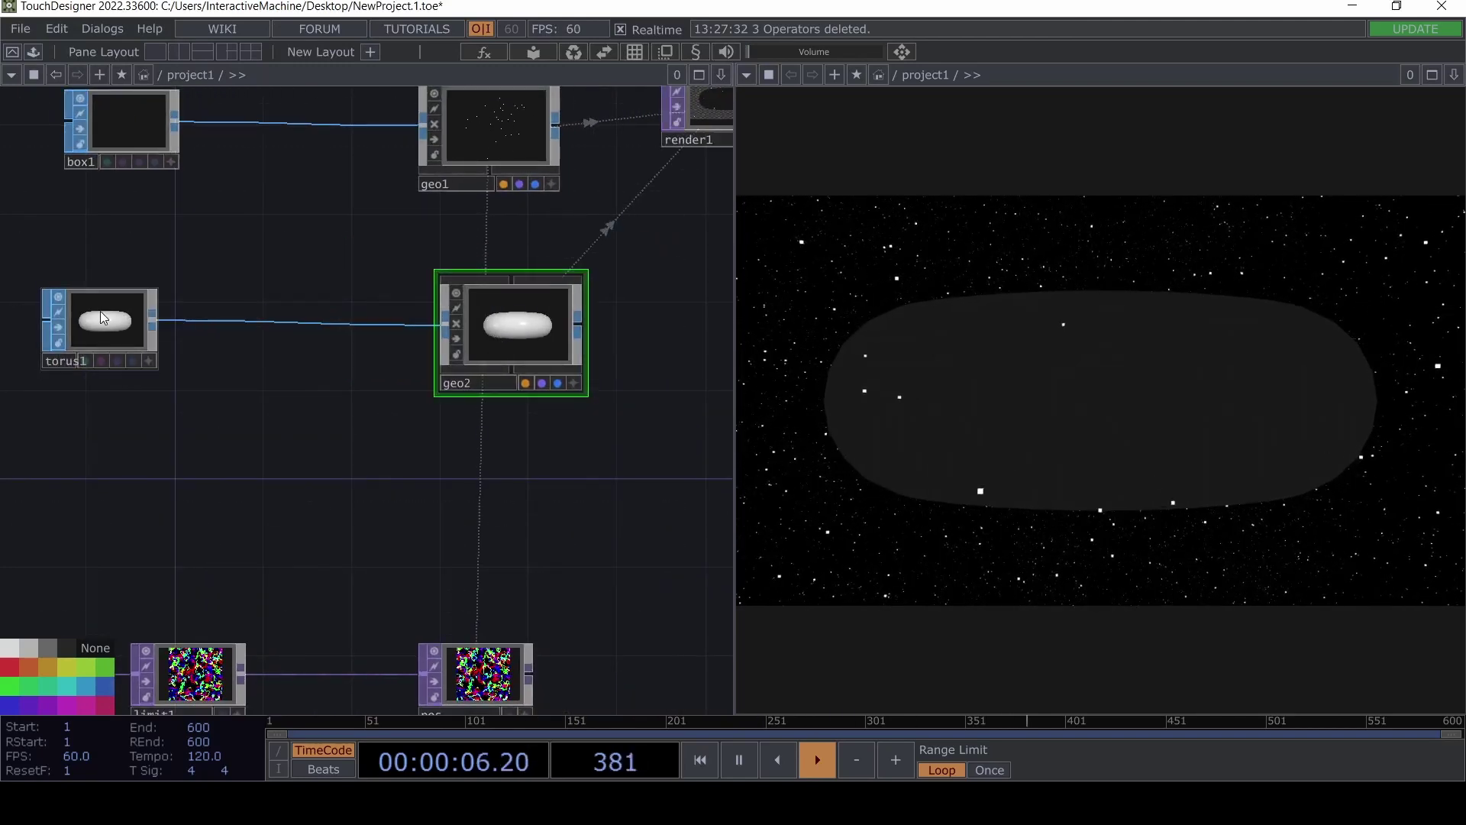
# Create a Line MAT beside geo2 and assign it as geo2's material.
pyautogui.doubleClick(420, 424)
pyautogui.click(318, 188)
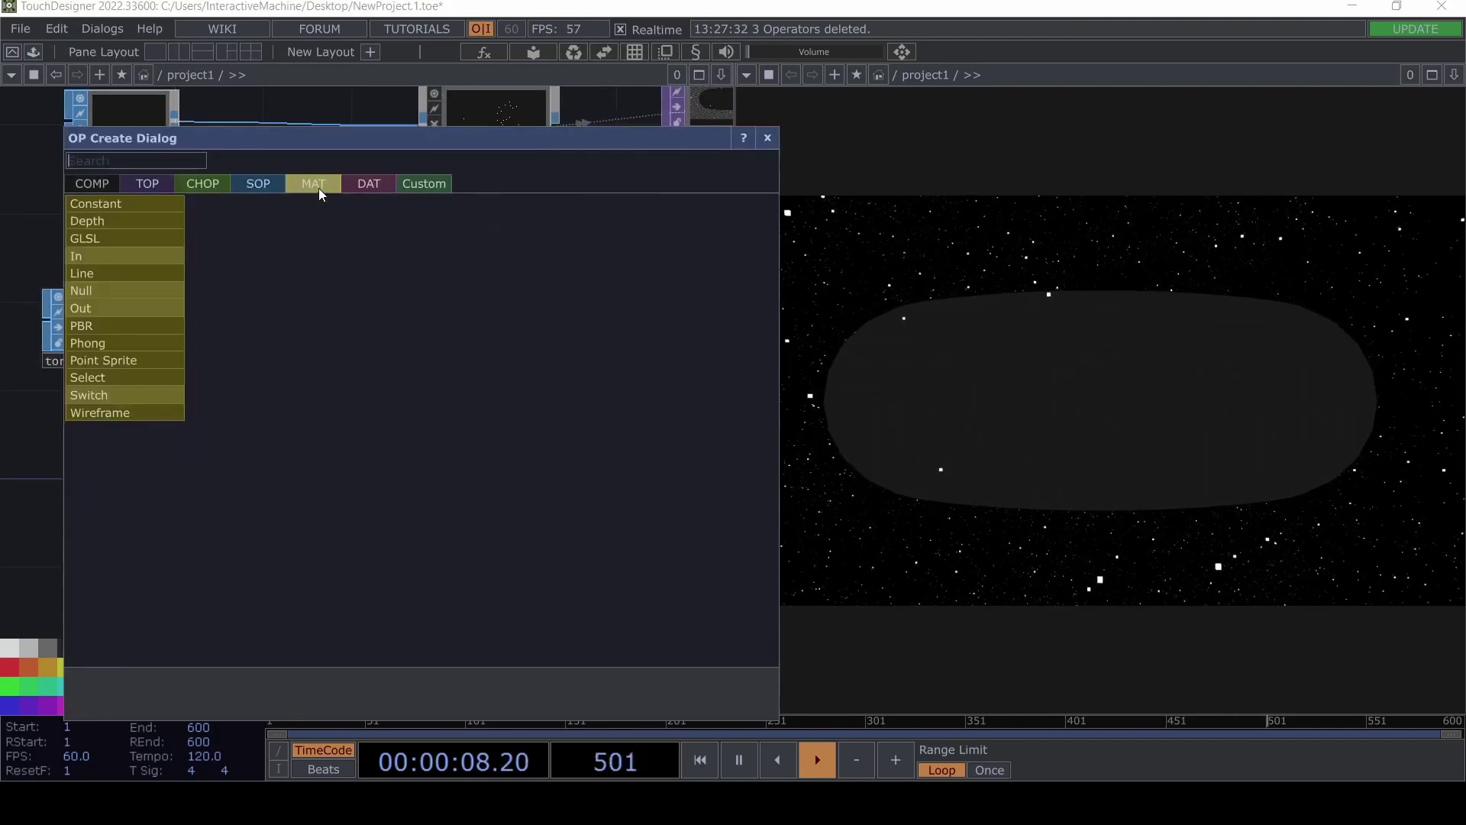
pyautogui.click(155, 275)
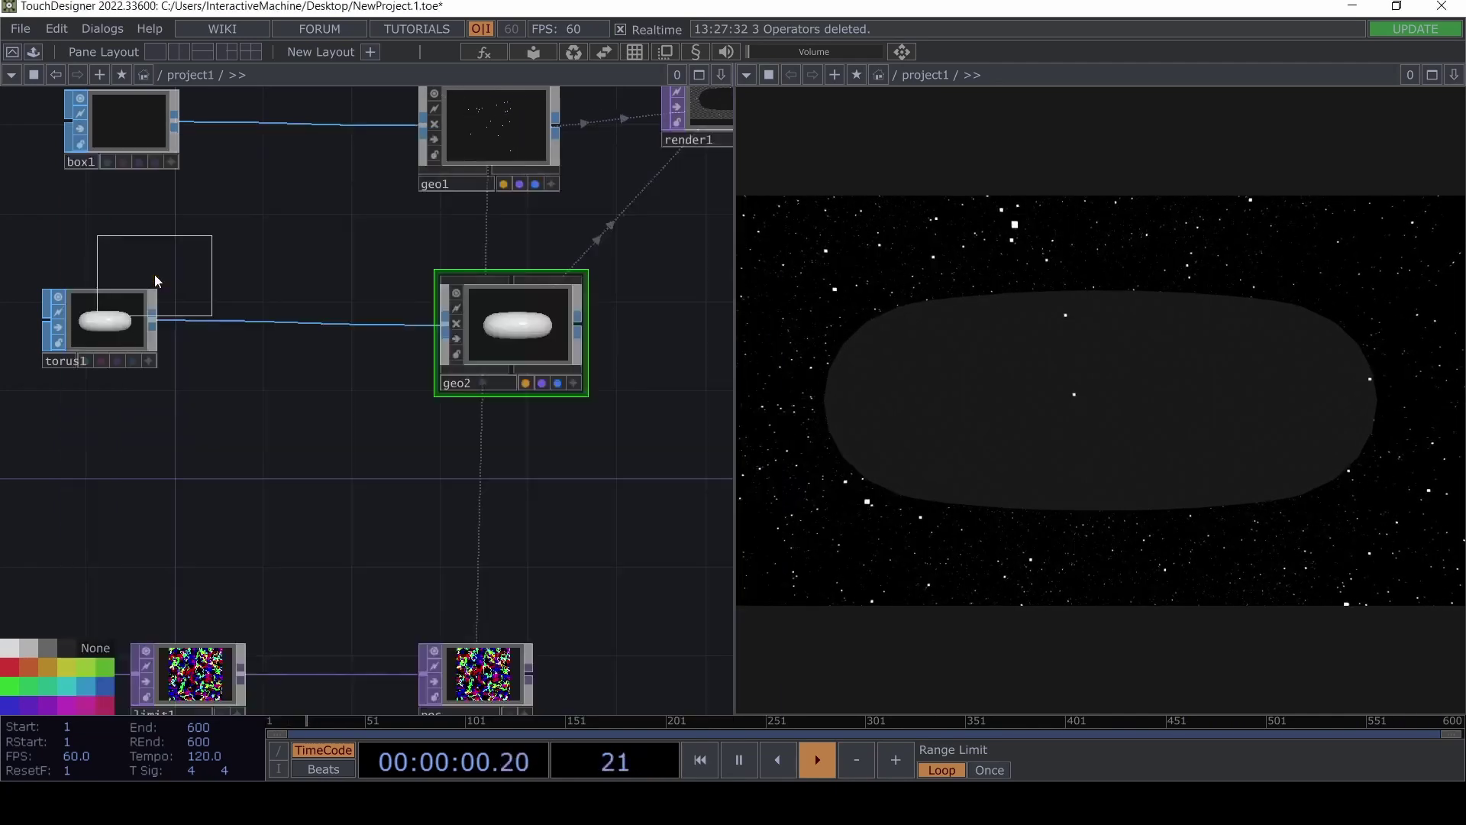
pyautogui.click(586, 479)
pyautogui.moveTo(462, 509); pyautogui.dragTo(77, 498)
pyautogui.moveTo(203, 474); pyautogui.dragTo(148, 330)
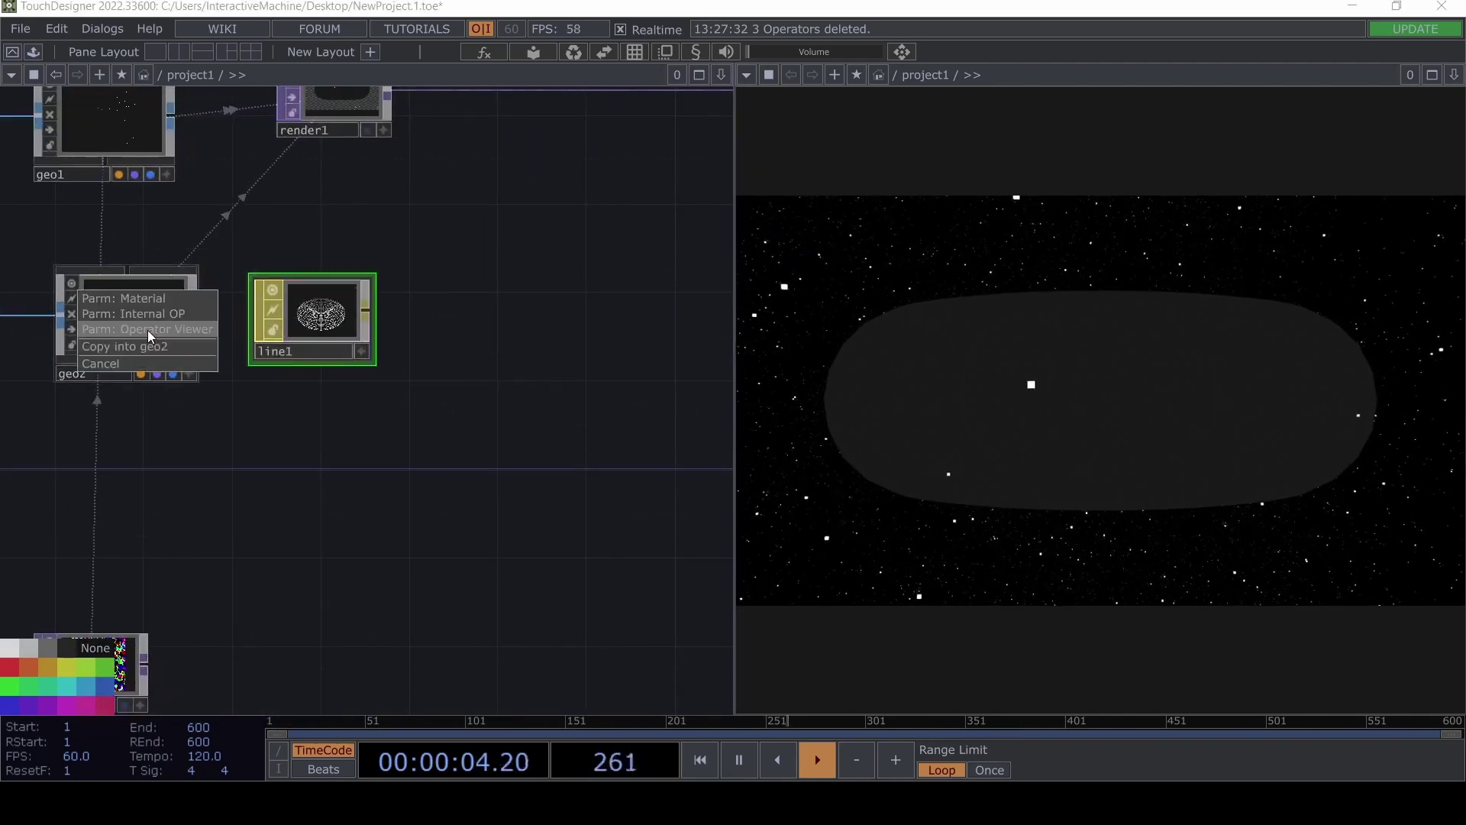
pyautogui.click(162, 296)
pyautogui.moveTo(376, 485); pyautogui.dragTo(550, 409, button='middle')
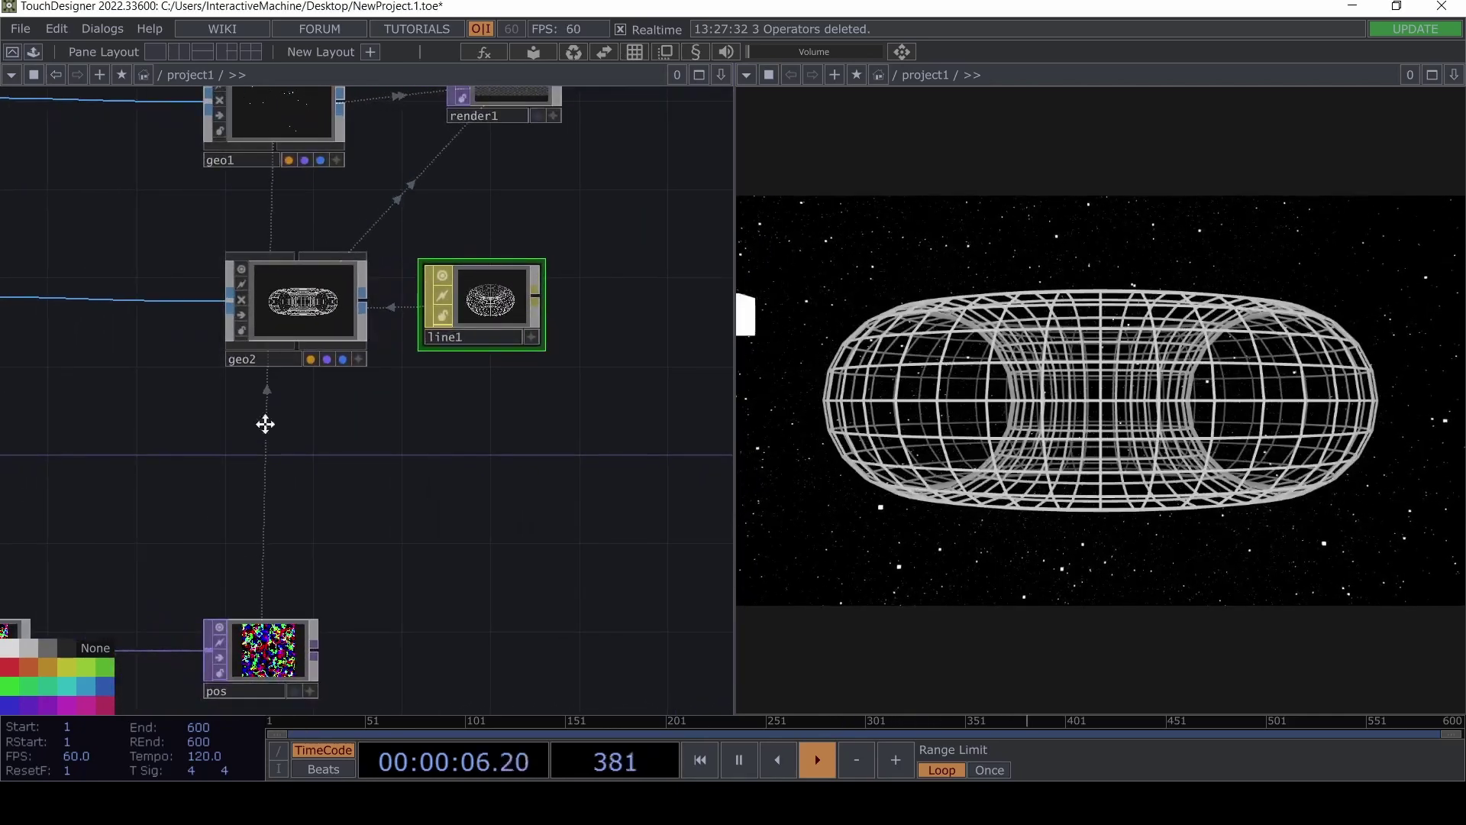
pyautogui.moveTo(265, 424); pyautogui.dragTo(437, 439, button='middle')
pyautogui.click(61, 309)
pyautogui.press('p')
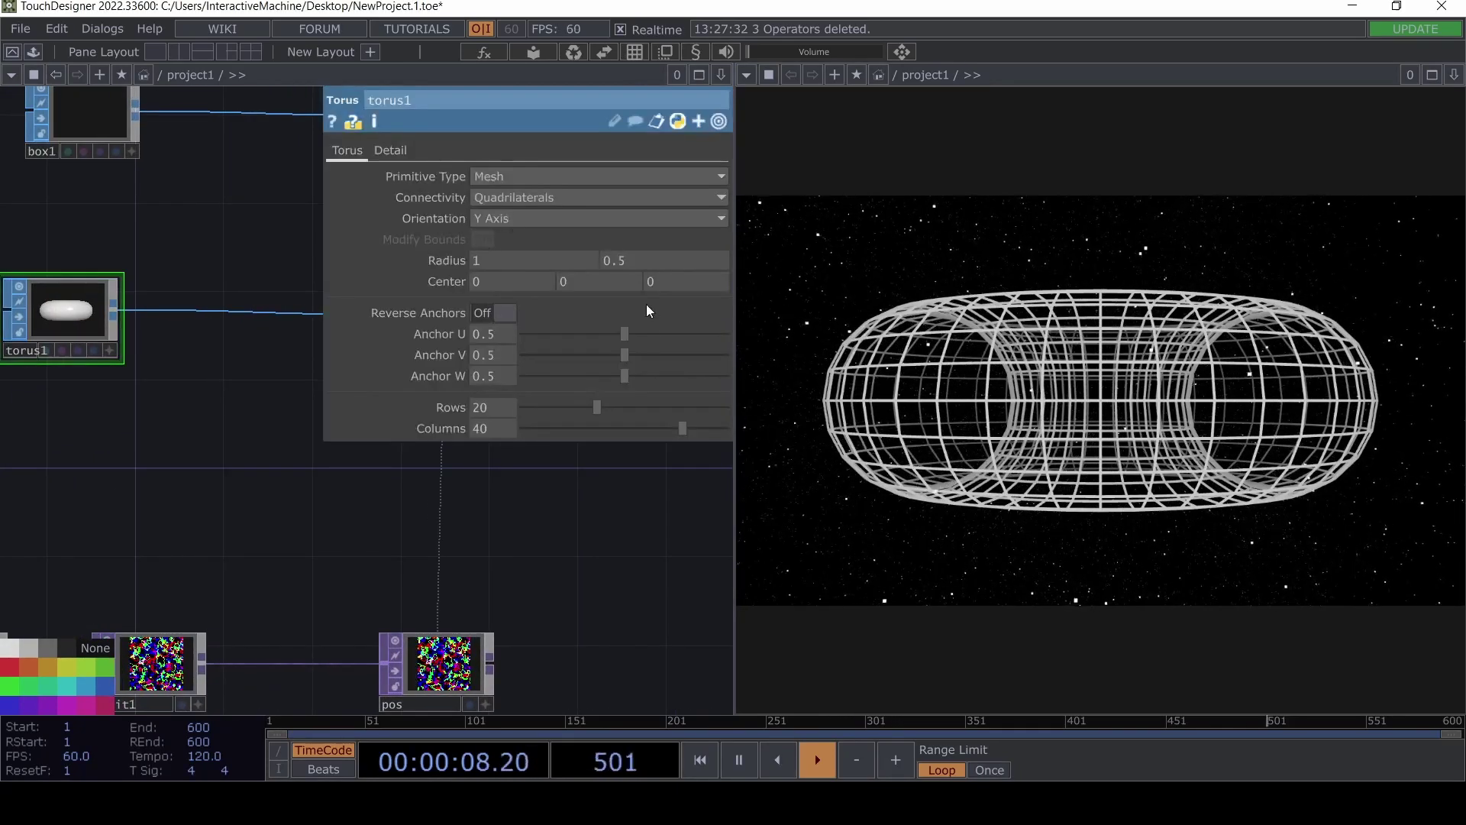
pyautogui.click(457, 263)
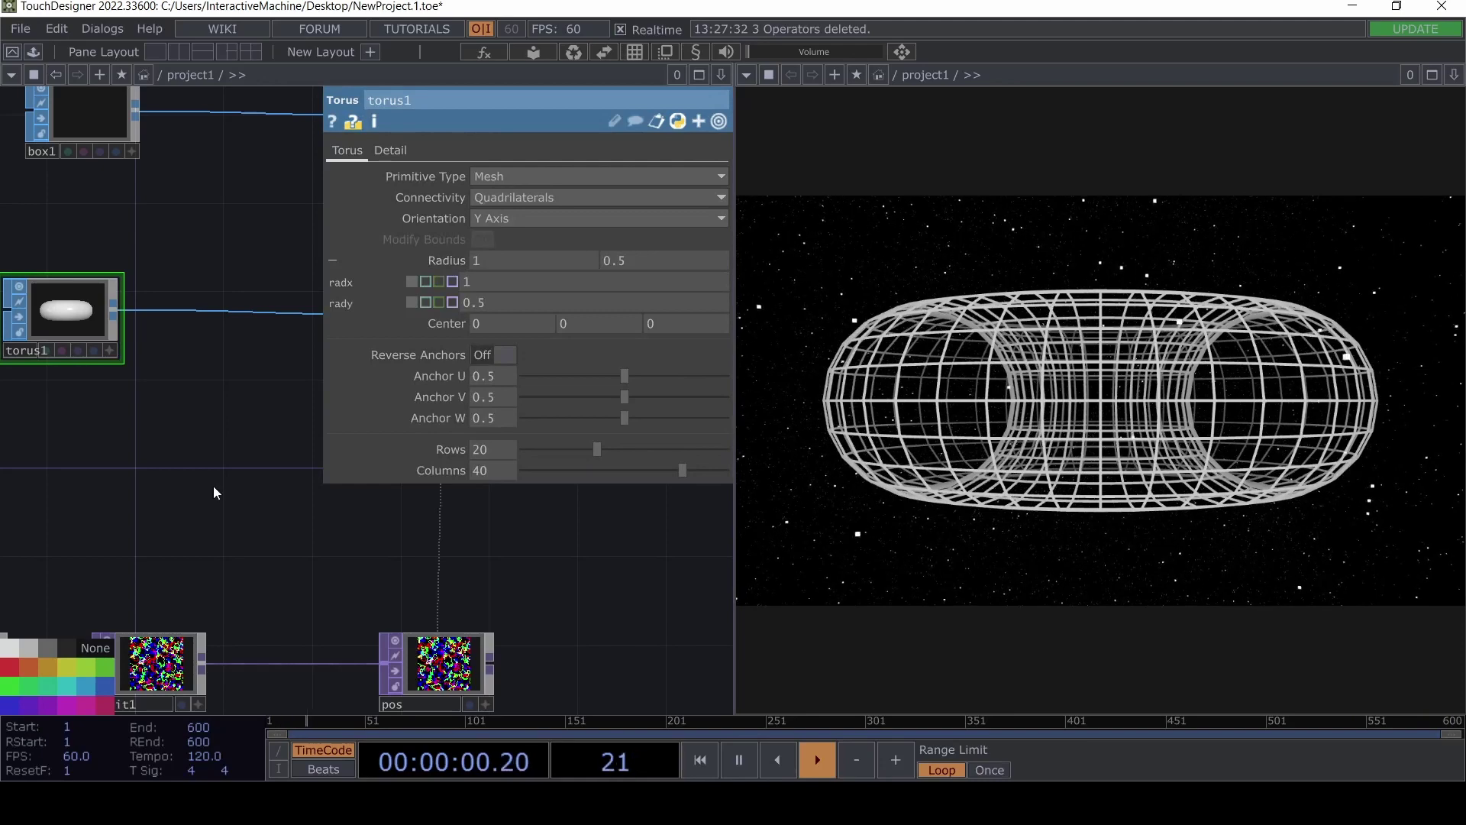
pyautogui.press('p')
# Insert a Transform SOP between torus1 and geo2 and set its Uniform Scale to 0.7.
pyautogui.rightClick(200, 313)
pyautogui.click(234, 295)
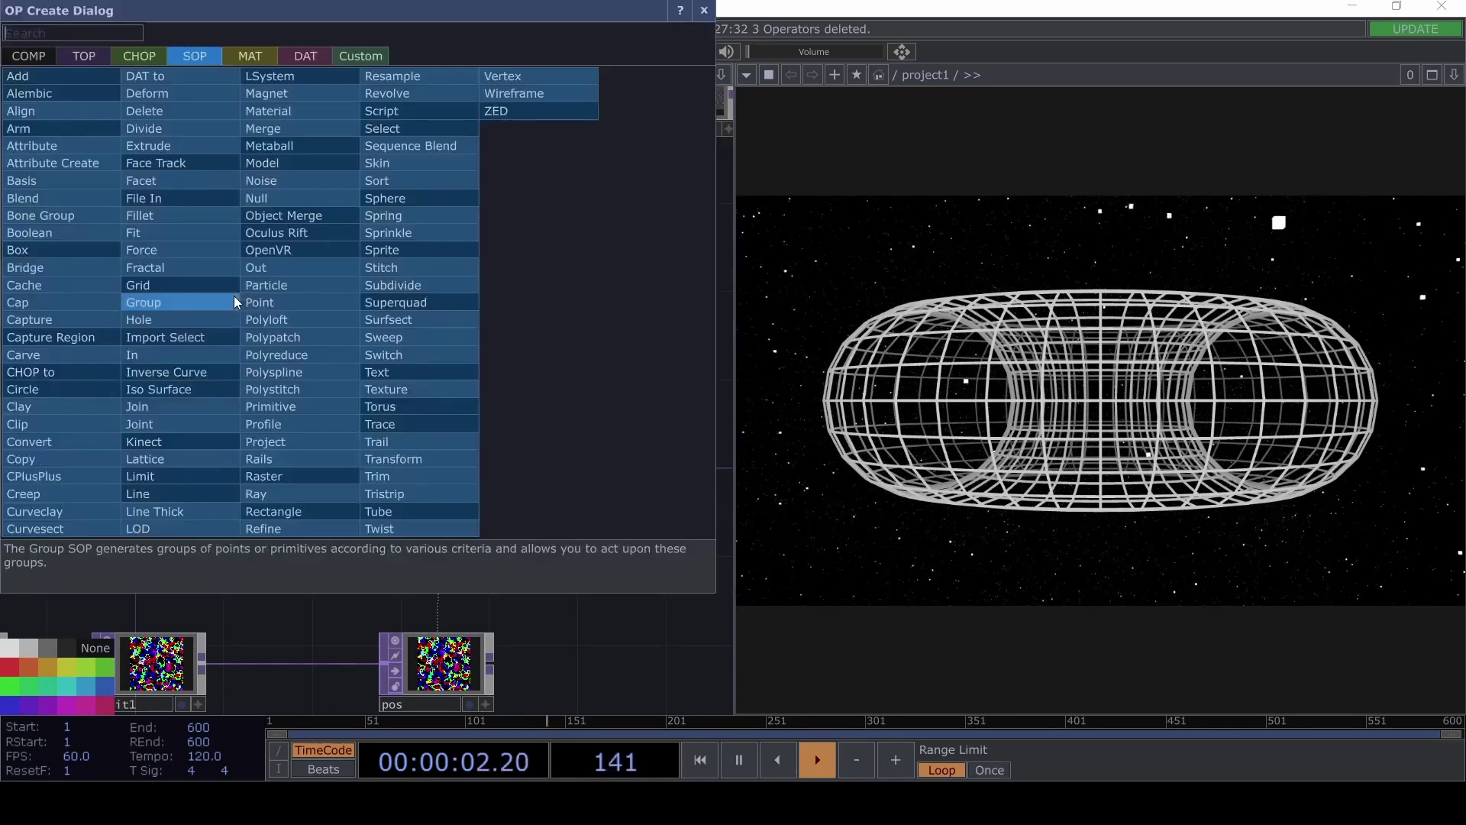
pyautogui.click(411, 461)
pyautogui.click(254, 325)
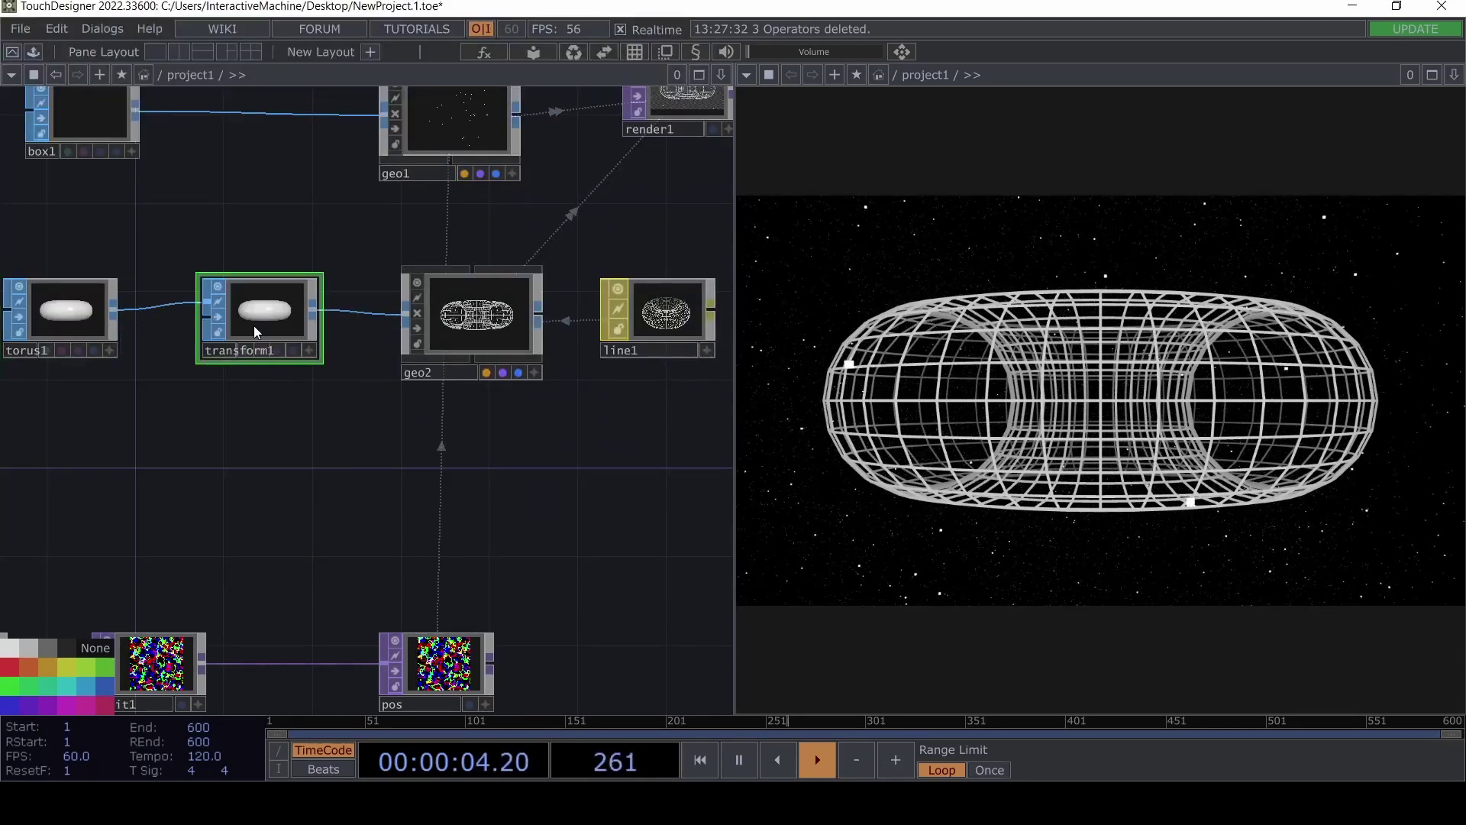
pyautogui.press('p')
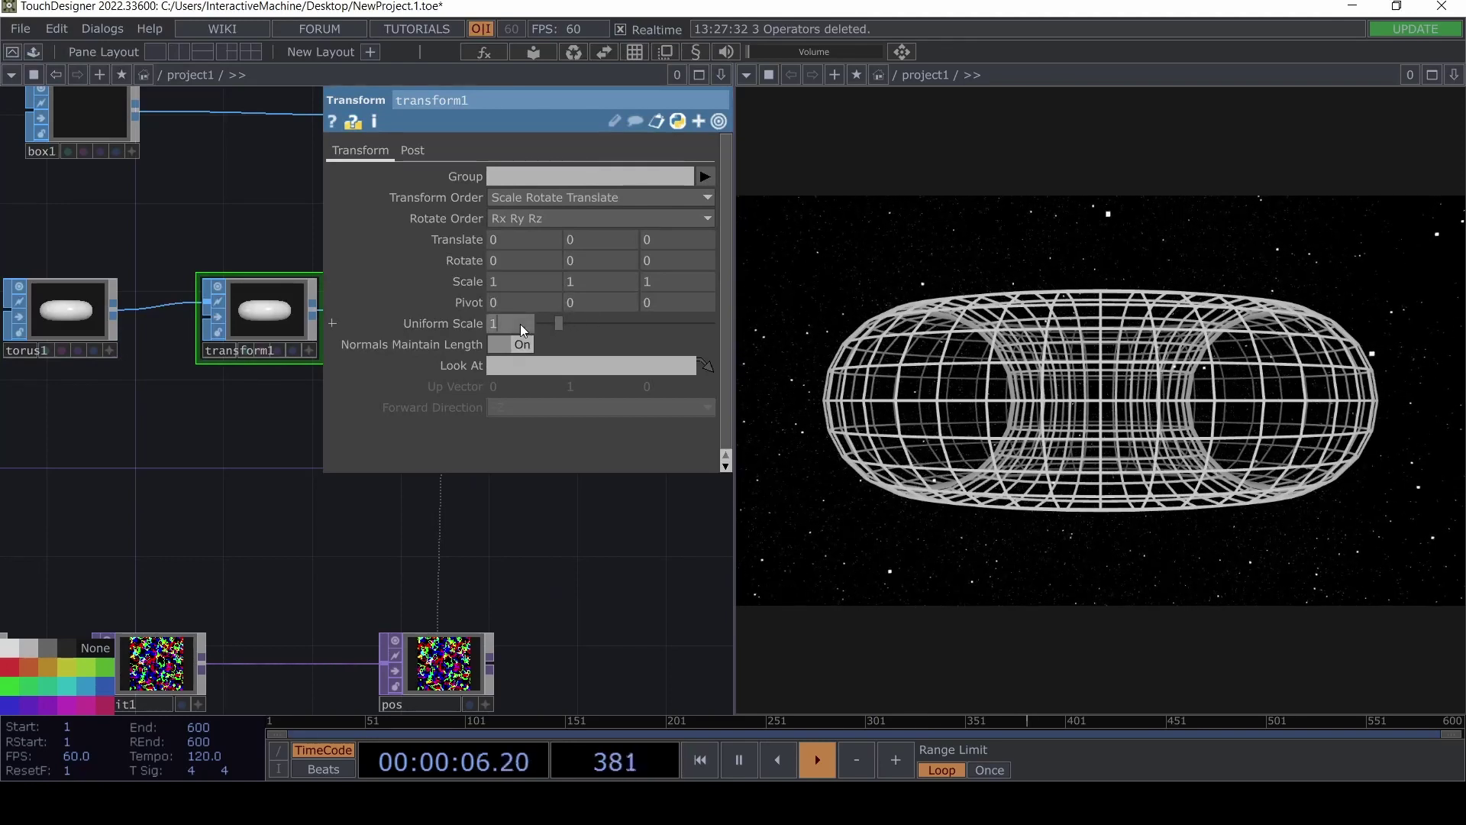
pyautogui.moveTo(520, 324); pyautogui.dragTo(516, 304, button='middle')
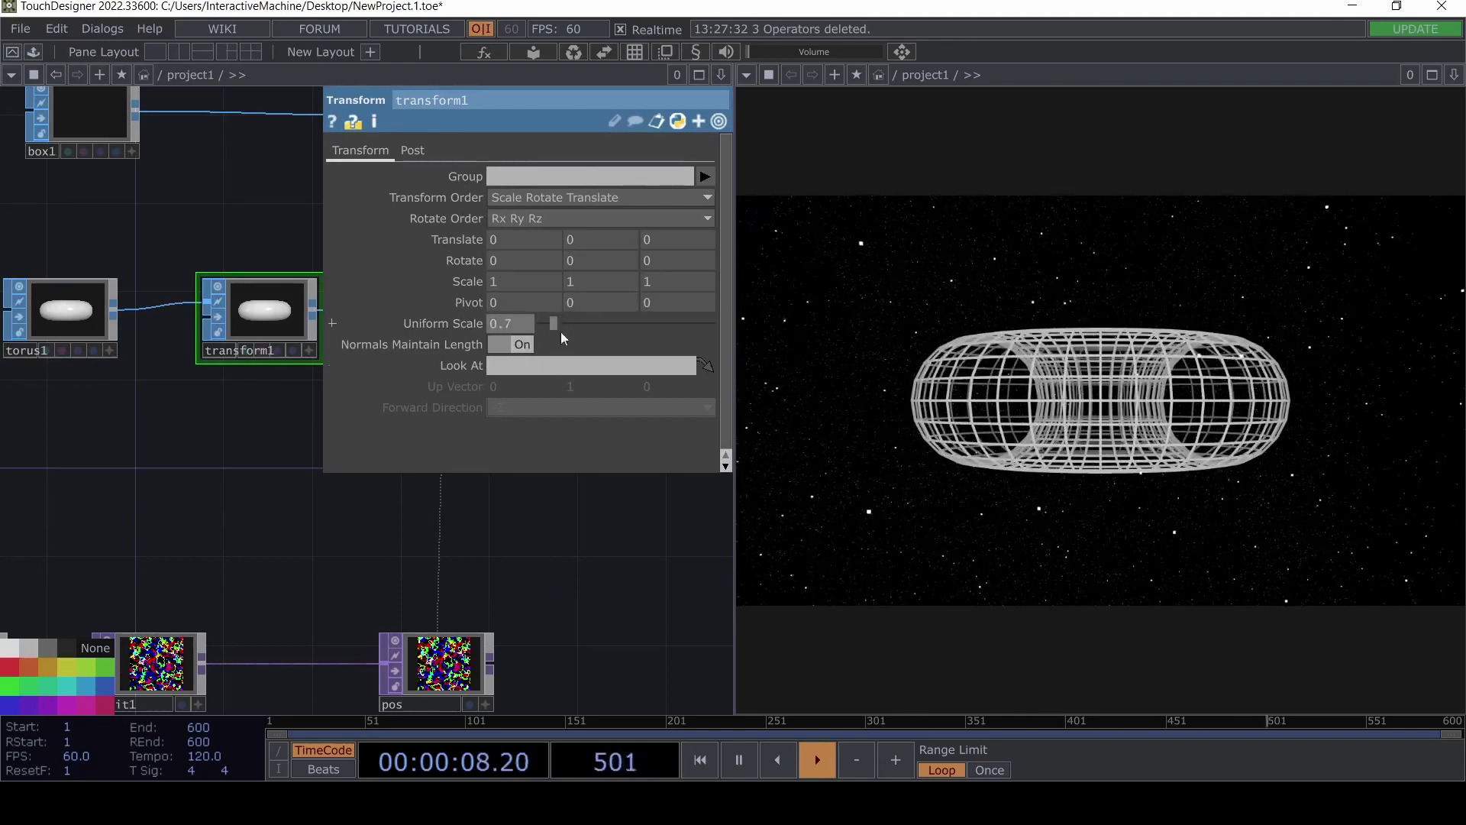
# Animate the Transform SOP by setting Rotate Y to absTime.seconds * 20 and Rotate Z to absTime.seconds * 23.
pyautogui.click(620, 260)
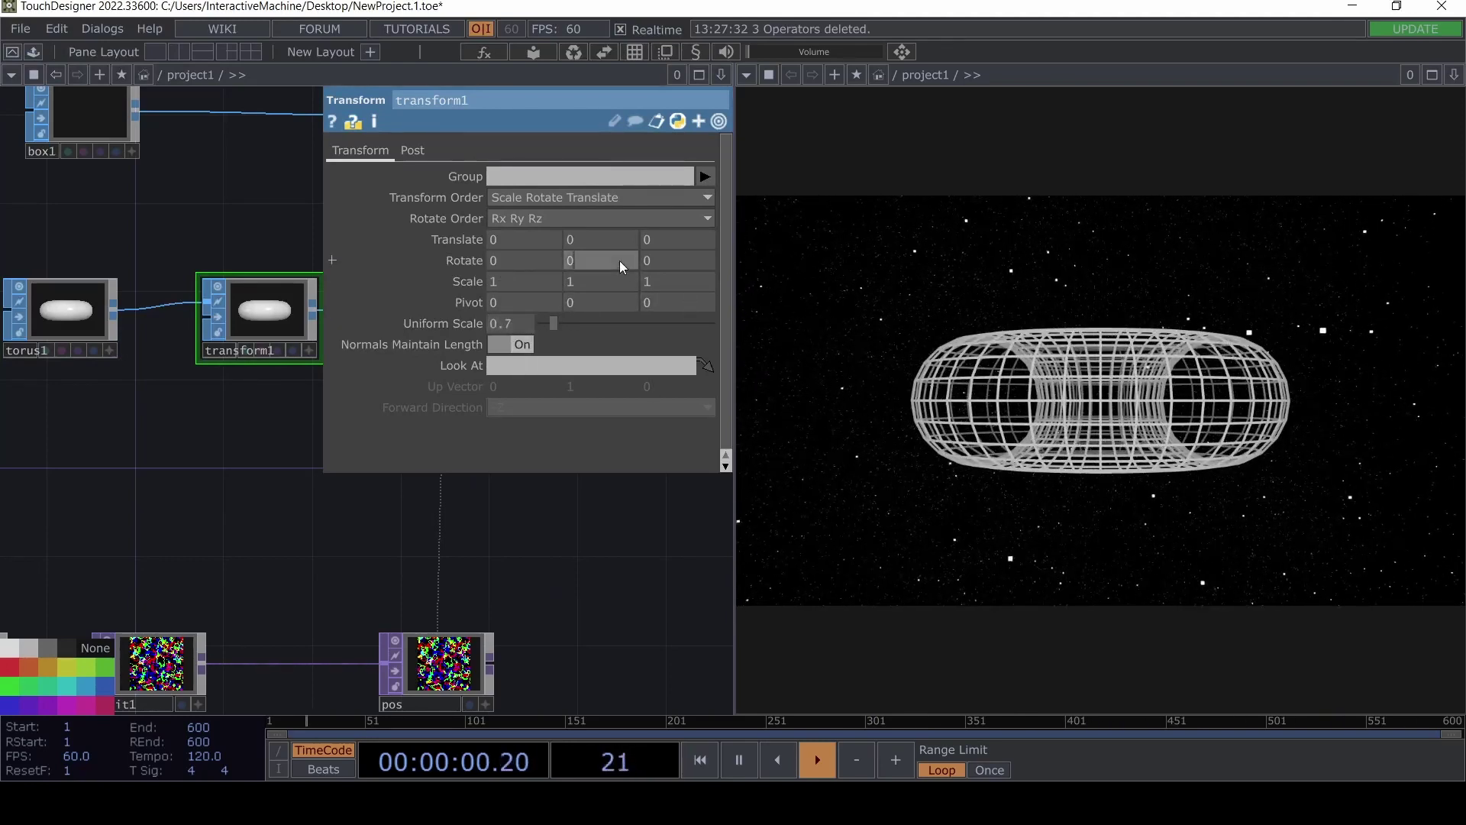
pyautogui.write('absTime.seconds')
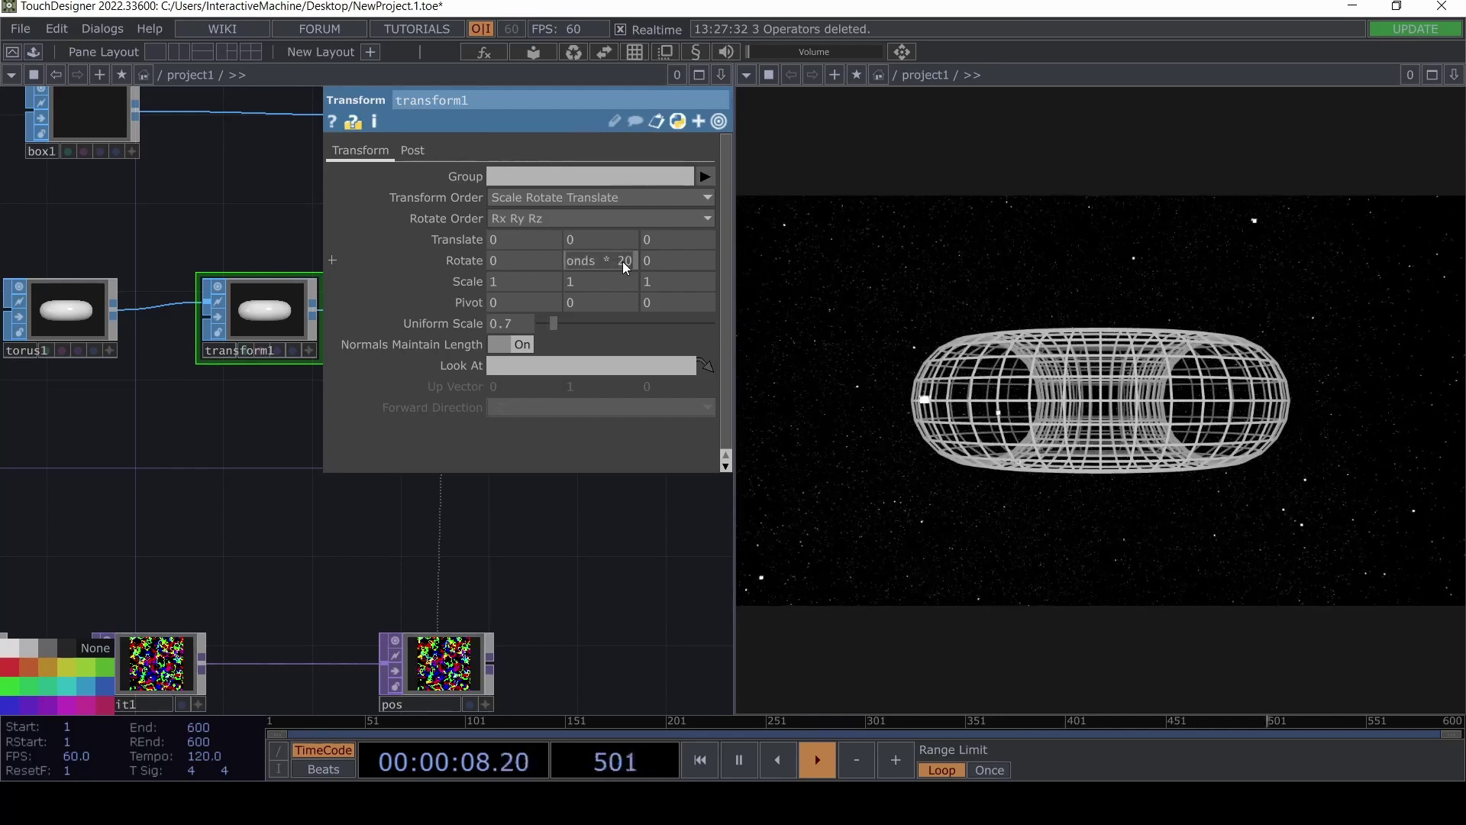
pyautogui.press('Tab')
pyautogui.write('absTime.seconds * 20')
pyautogui.press('BackSpace')
pyautogui.write('3')
pyautogui.press('Return')
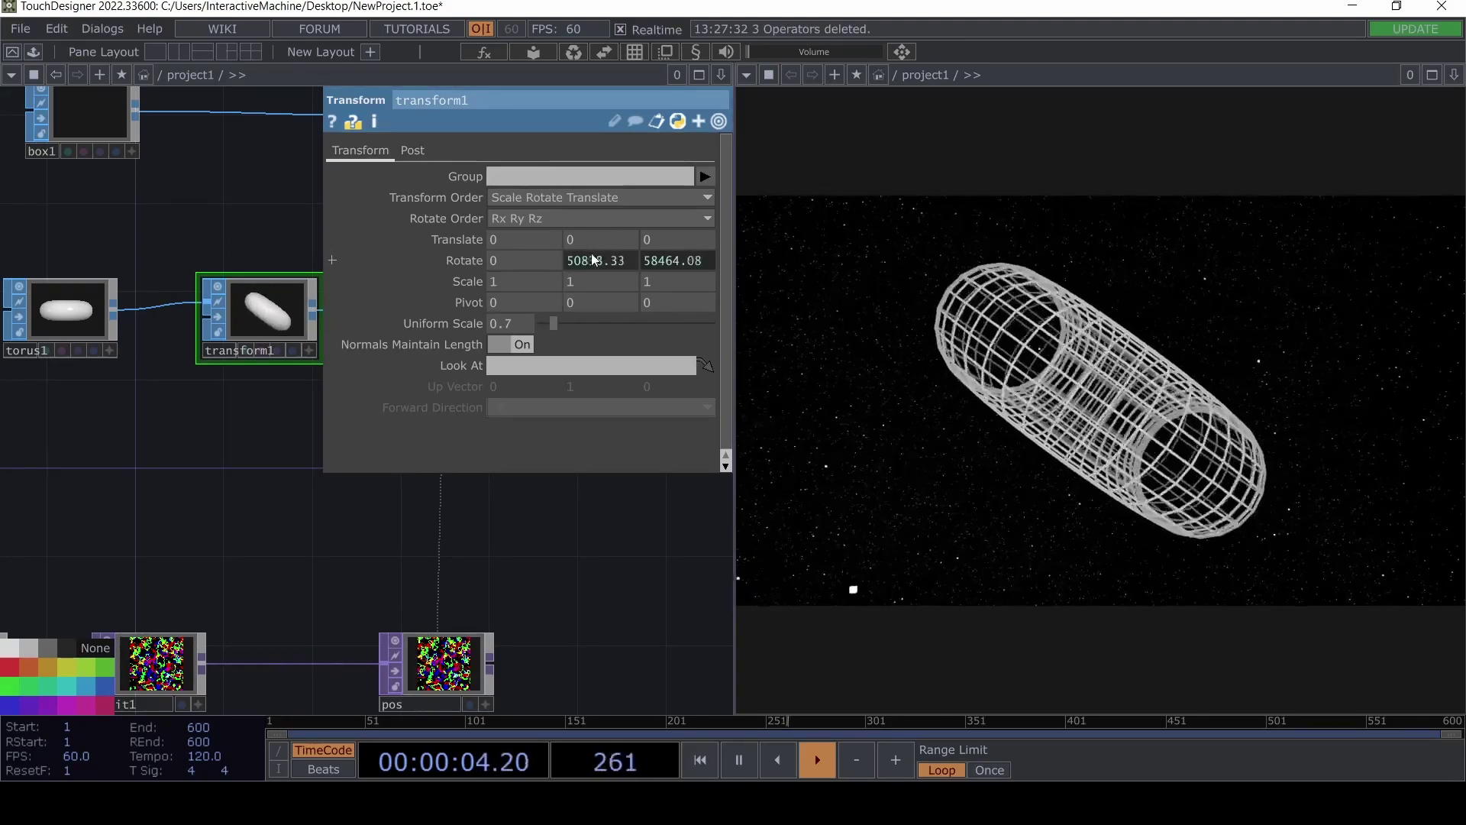
# Set the Transform SOP's Rotate X expression to absTime.seconds * 17 and close its parameters.
pyautogui.click(542, 255)
pyautogui.hotkey('ctrl', 'v')
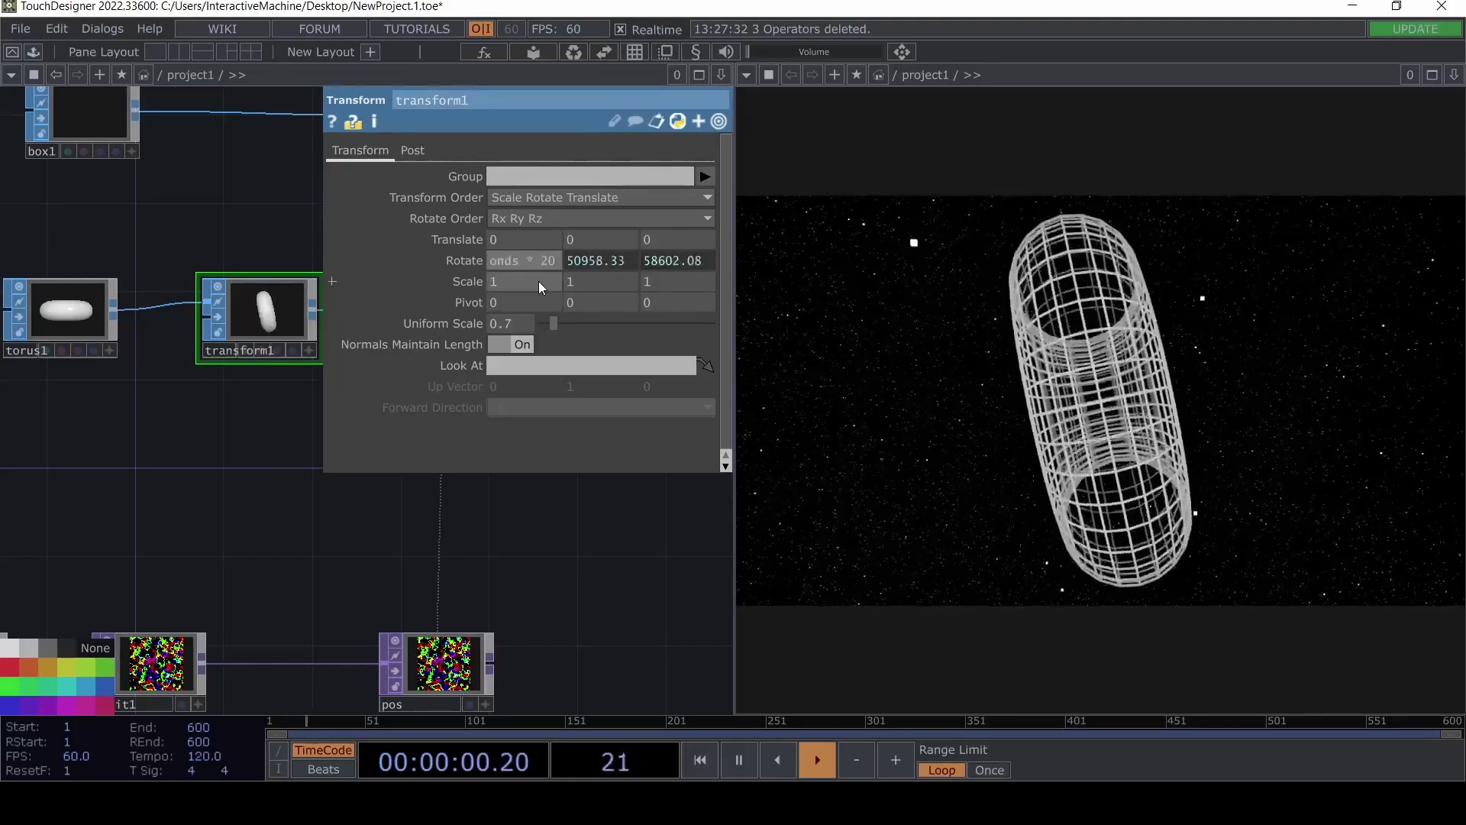
pyautogui.press('Return')
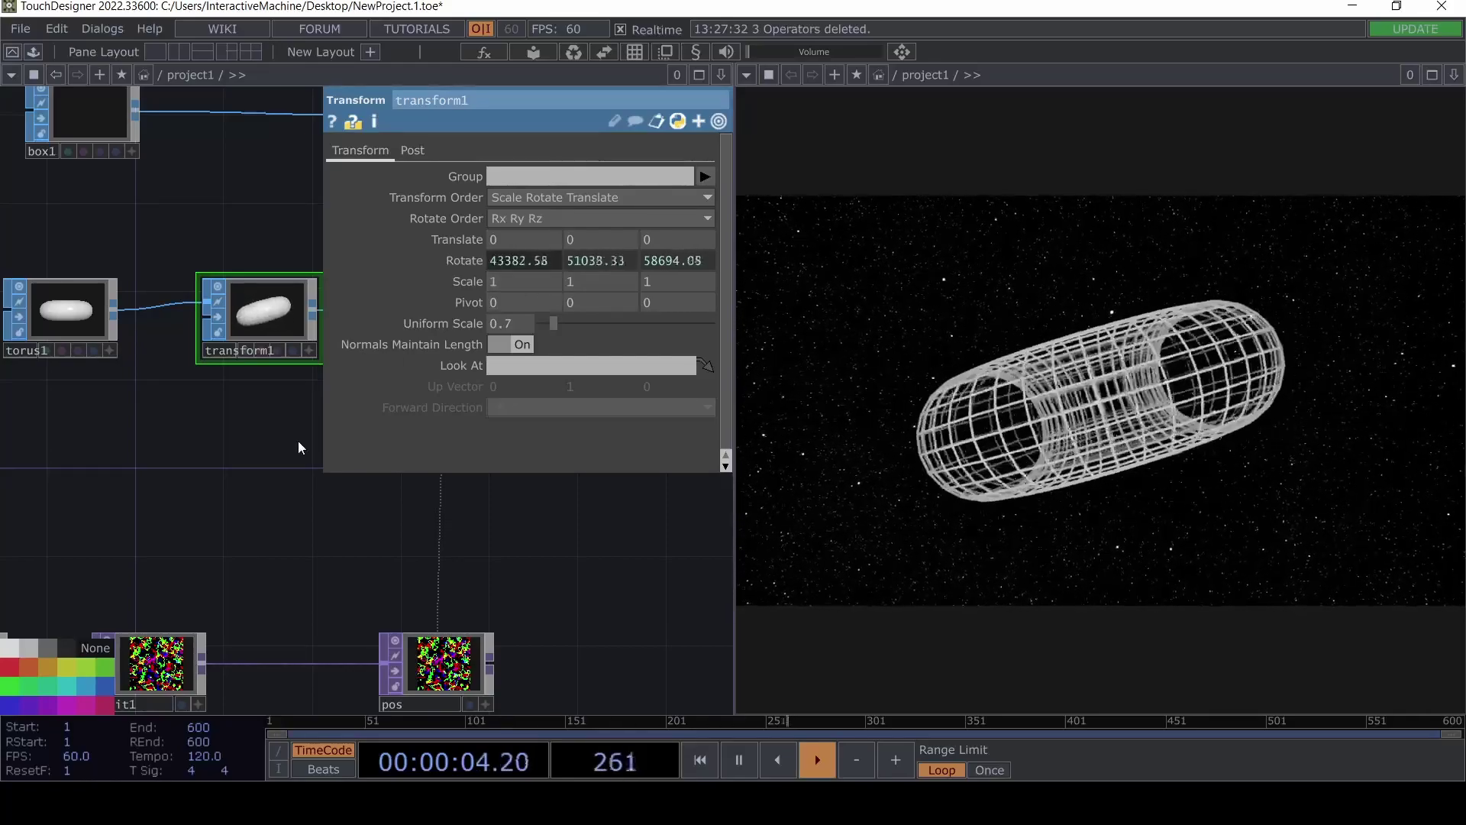
pyautogui.press('p')
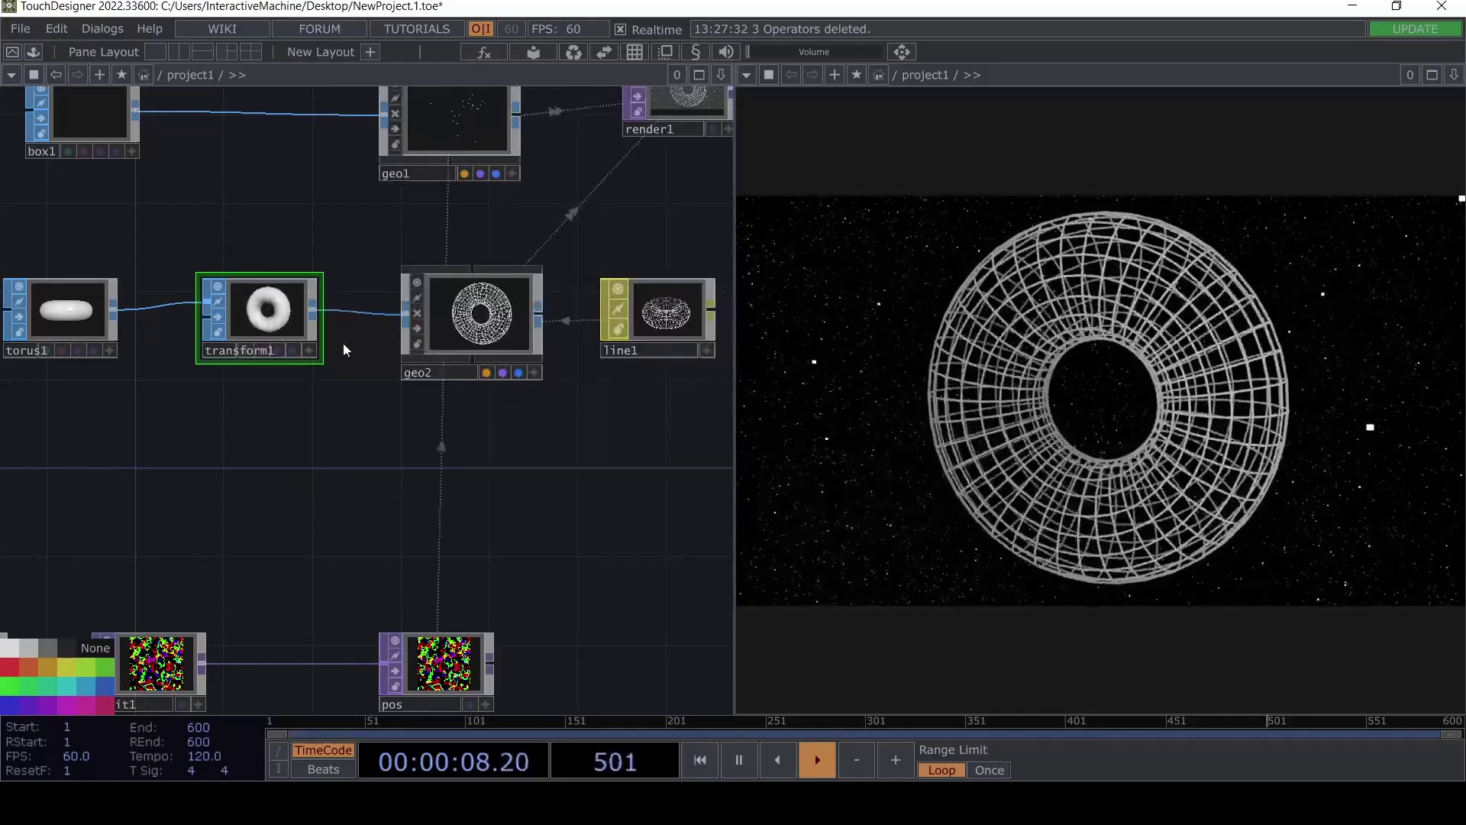
# Reduce the Transform SOP's Uniform Scale further to make the torus smaller.
pyautogui.press('p')
pyautogui.moveTo(524, 324); pyautogui.dragTo(498, 304, button='middle')
pyautogui.press('p')
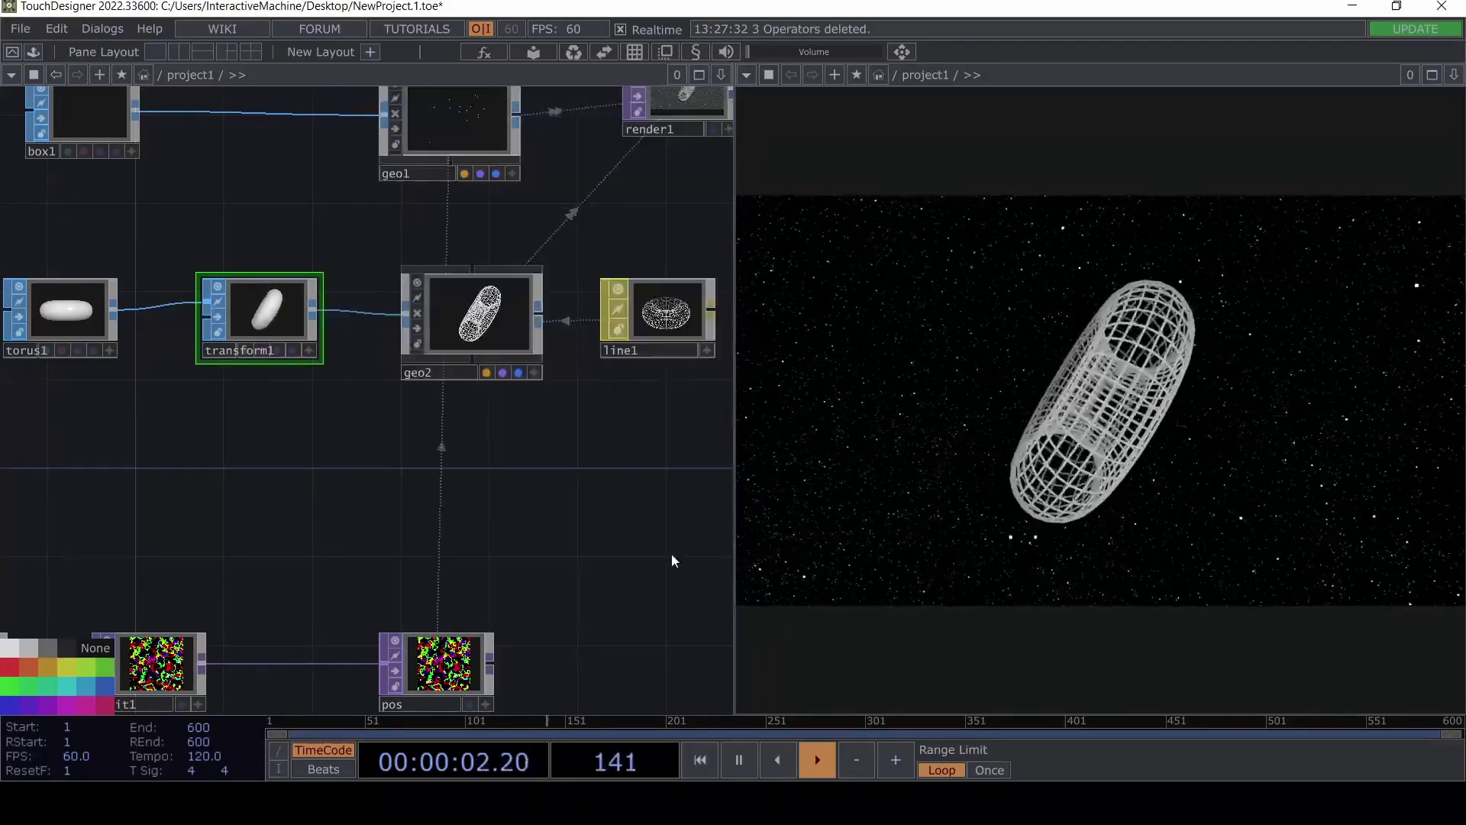
# Move the noise-to-pos TOP chain further down the network to clear space beneath geo2.
pyautogui.moveTo(541, 456); pyautogui.dragTo(567, 237)
pyautogui.scroll(-2, 570, 357)
pyautogui.moveTo(58, 327); pyautogui.dragTo(585, 478, button='right')
pyautogui.moveTo(557, 396); pyautogui.dragTo(557, 491)
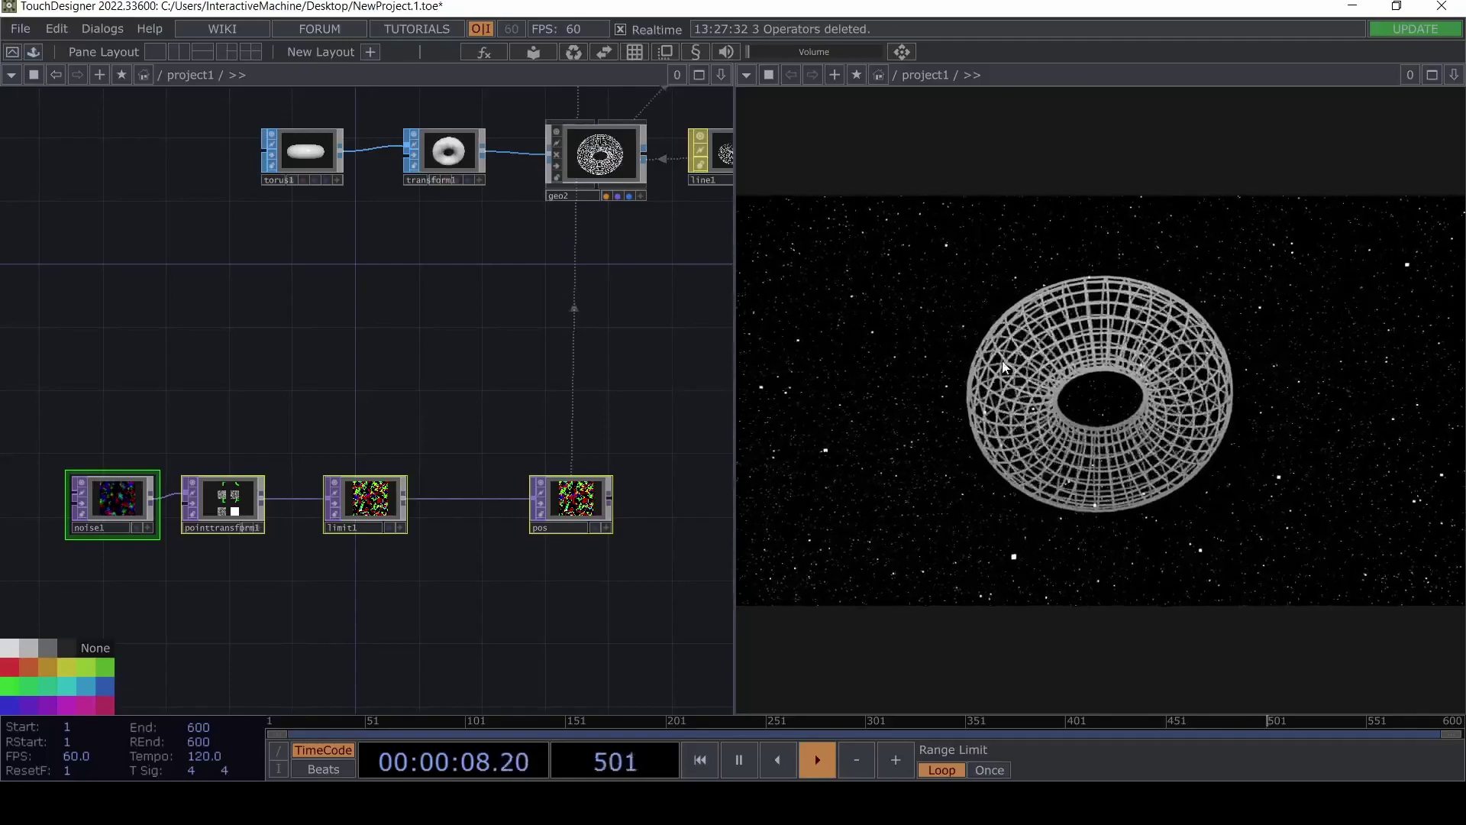
# Duplicate geo2 and place the copy directly beneath it.
pyautogui.click(618, 153)
pyautogui.hotkey('ctrl', 'c')
pyautogui.hotkey('ctrl', 'v')
pyautogui.moveTo(655, 393); pyautogui.dragTo(504, 442)
# Create a Constant MAT beside the geo2 copy and assign it as that copy's material.
pyautogui.press('Tab')
pyautogui.click(424, 102)
pyautogui.click(296, 138)
pyautogui.click(591, 314)
pyautogui.moveTo(591, 311); pyautogui.dragTo(482, 324)
pyautogui.click(482, 305)
pyautogui.click(479, 301)
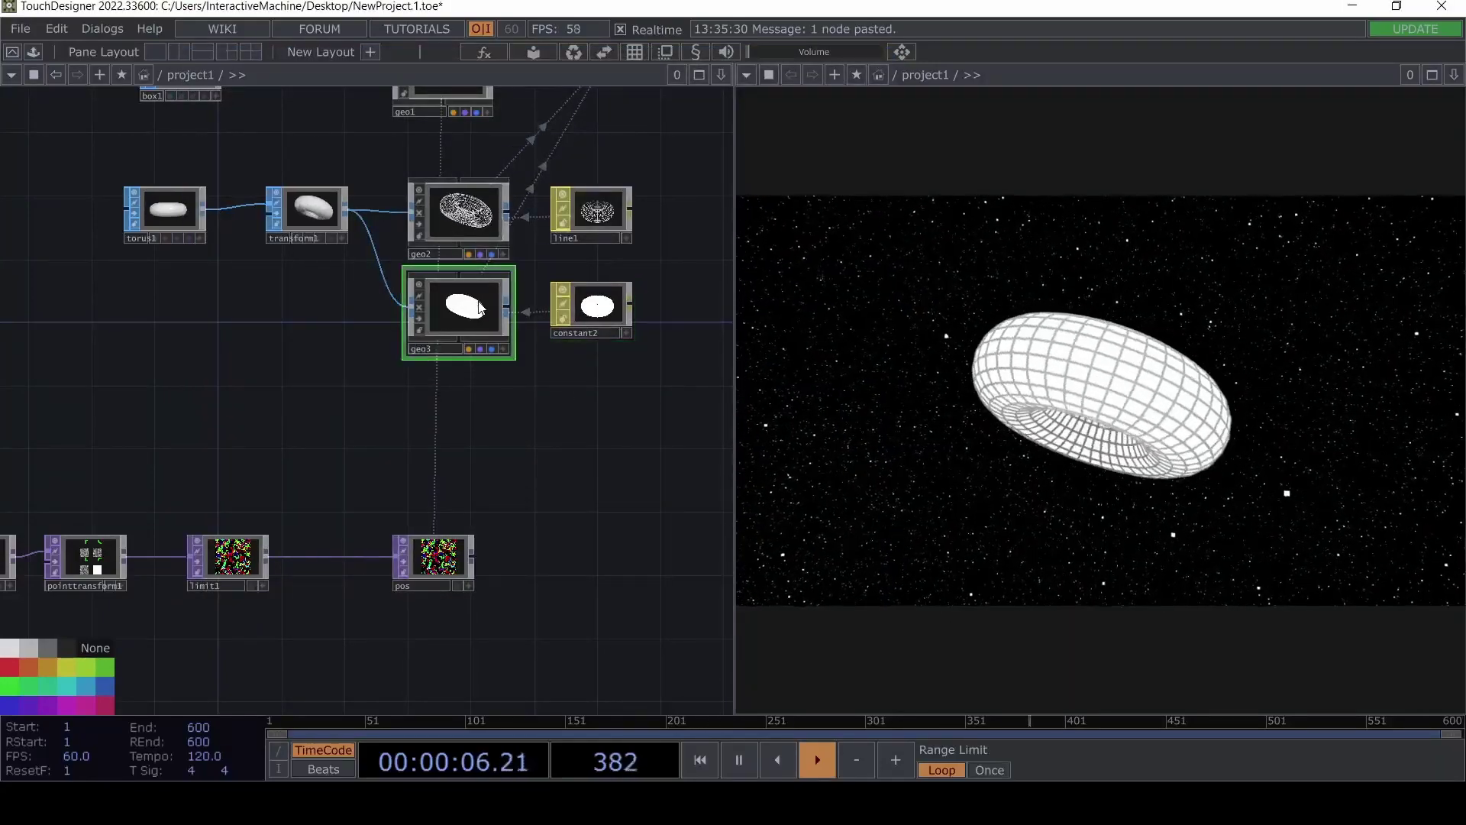
pyautogui.press('p')
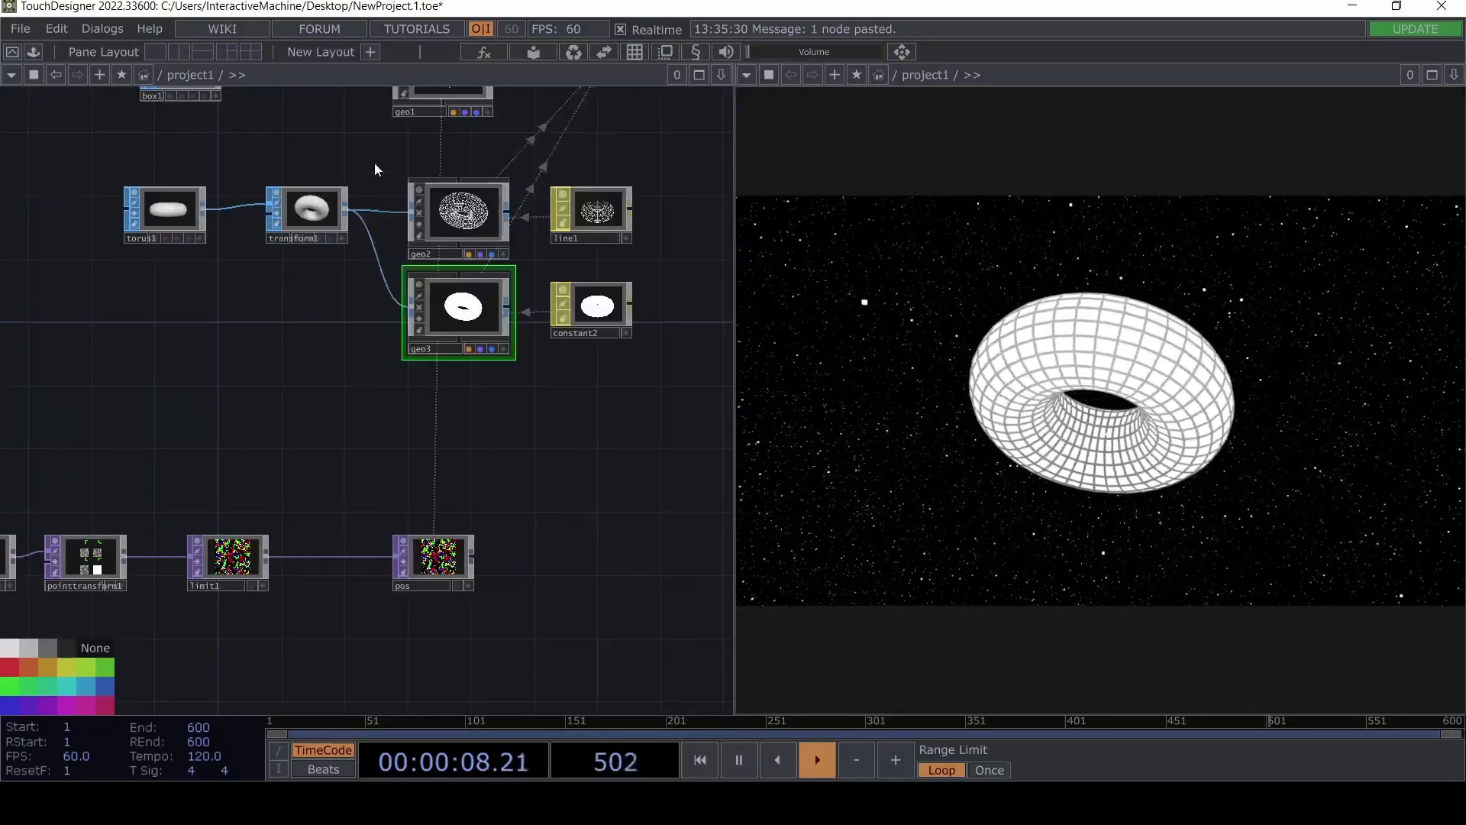
# Set the constant2 material's color to black.
pyautogui.click(600, 310)
pyautogui.press('p')
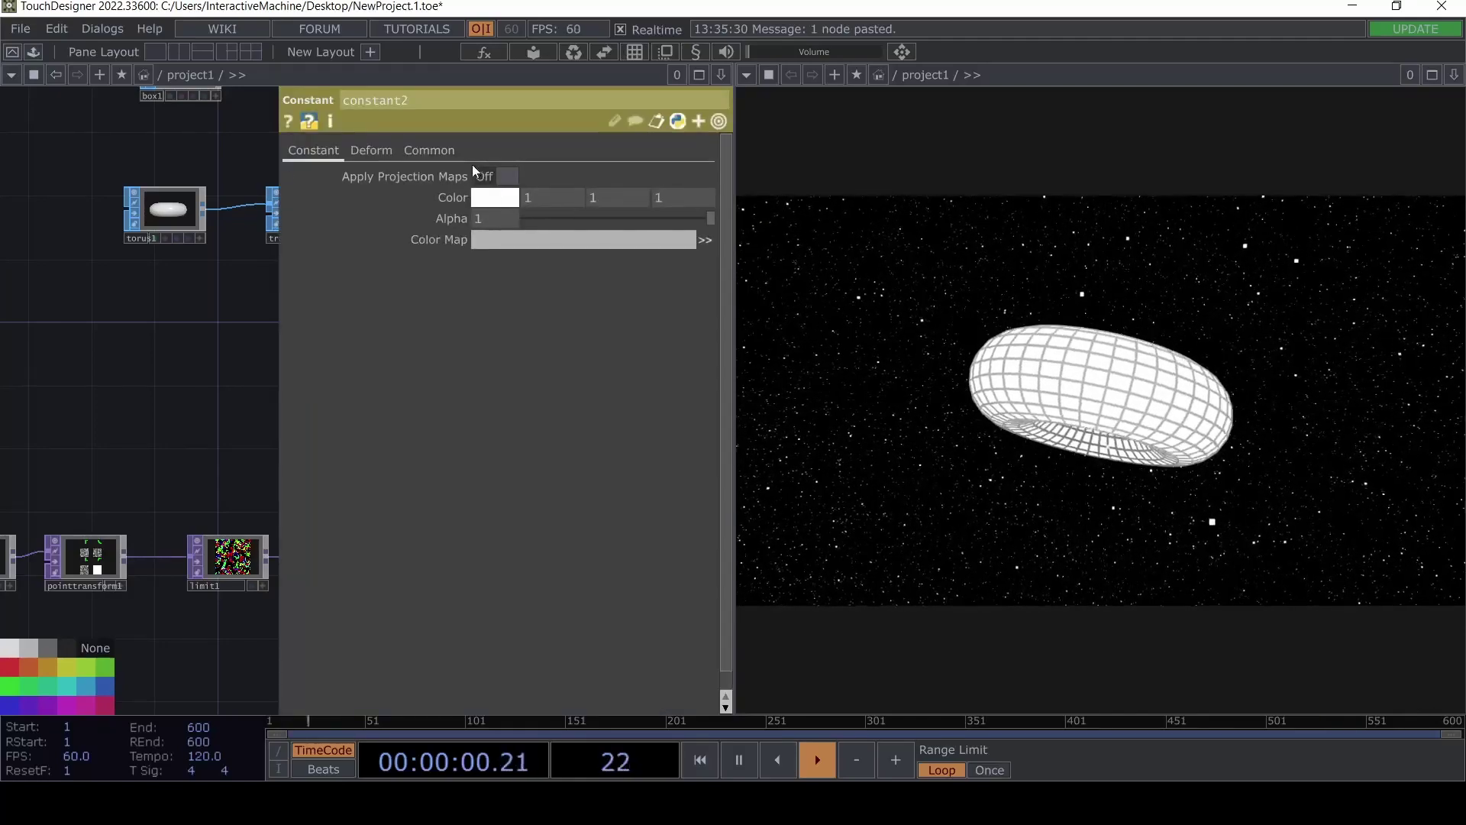
pyautogui.click(493, 197)
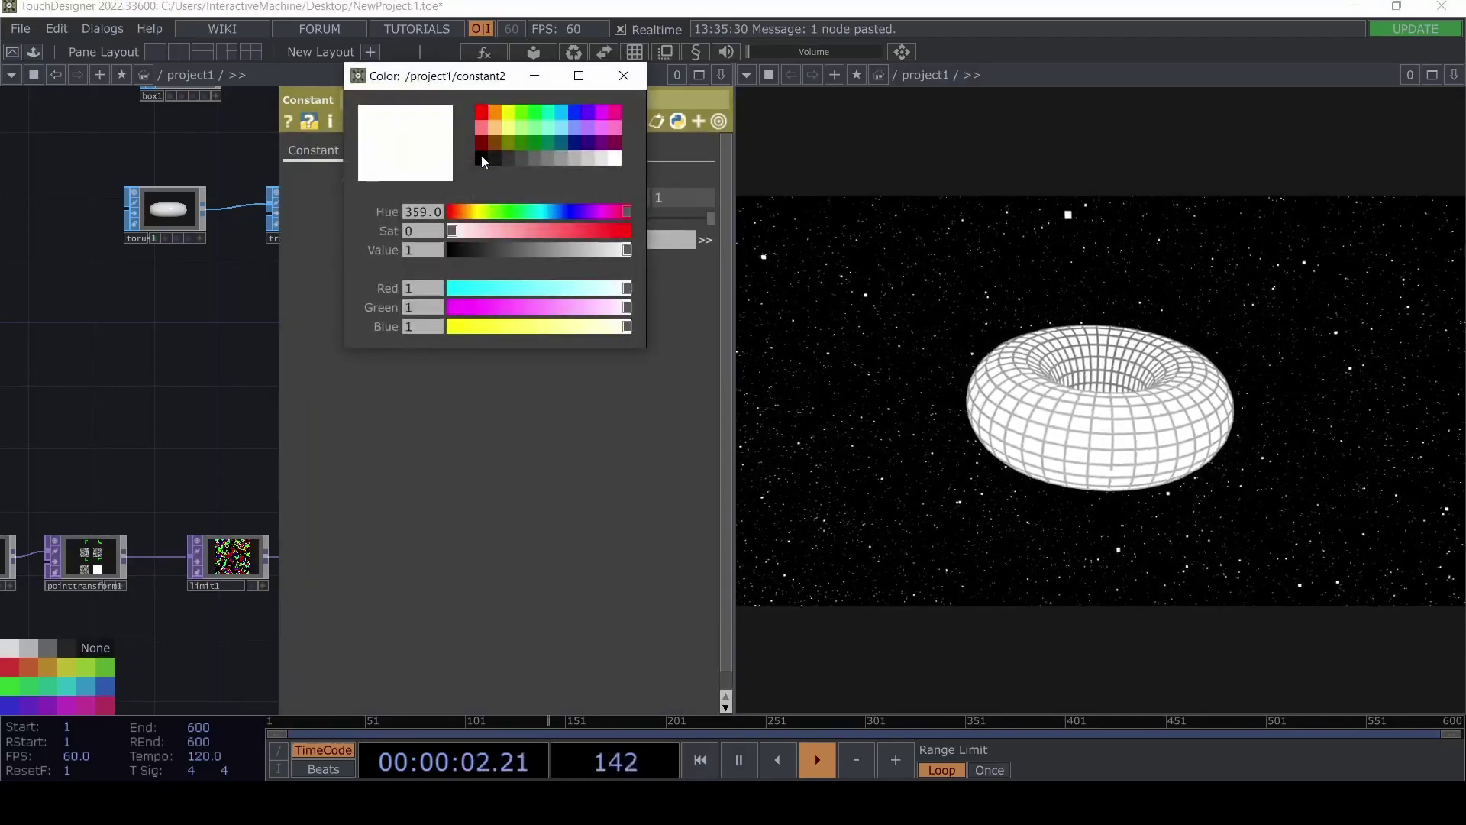
pyautogui.click(482, 158)
pyautogui.click(624, 76)
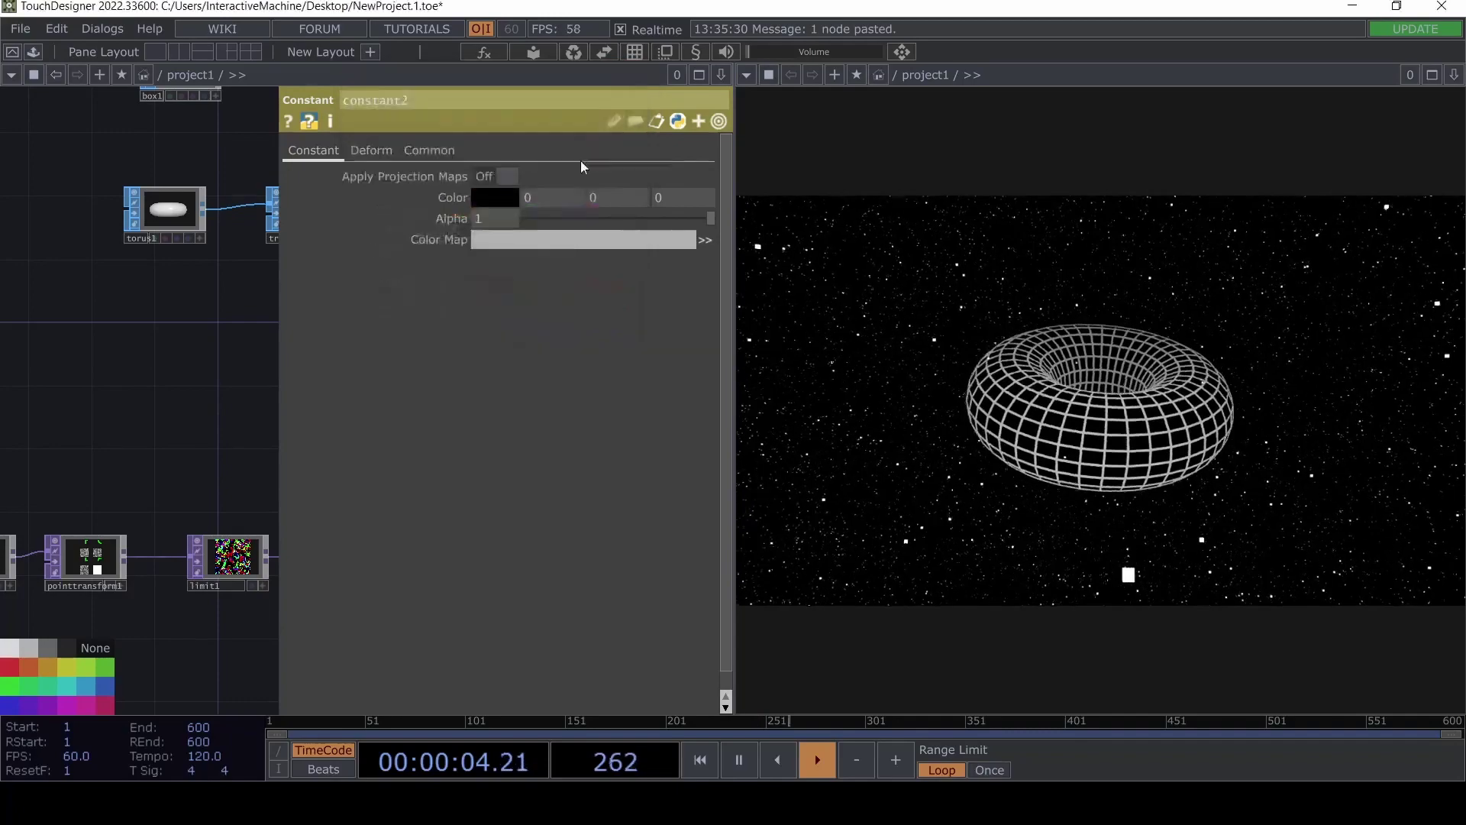
pyautogui.press('p')
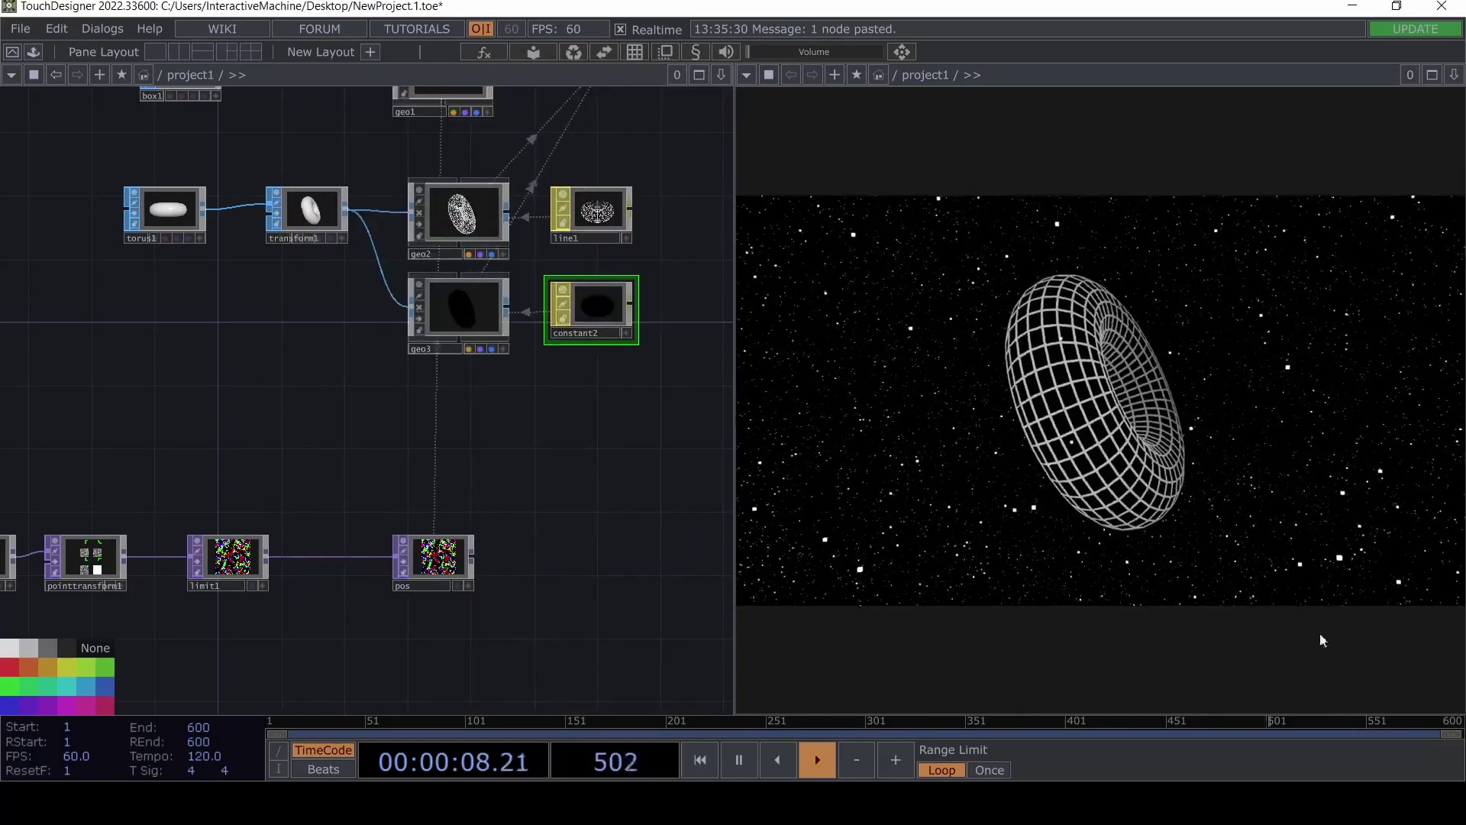
# Import the audio file ES_Beauty in Chaos - This Other Space.mp3 into the empty area beneath the noise-to-pos chain.
pyautogui.moveTo(441, 478); pyautogui.dragTo(534, 396)
pyautogui.scroll(-3, 534, 396)
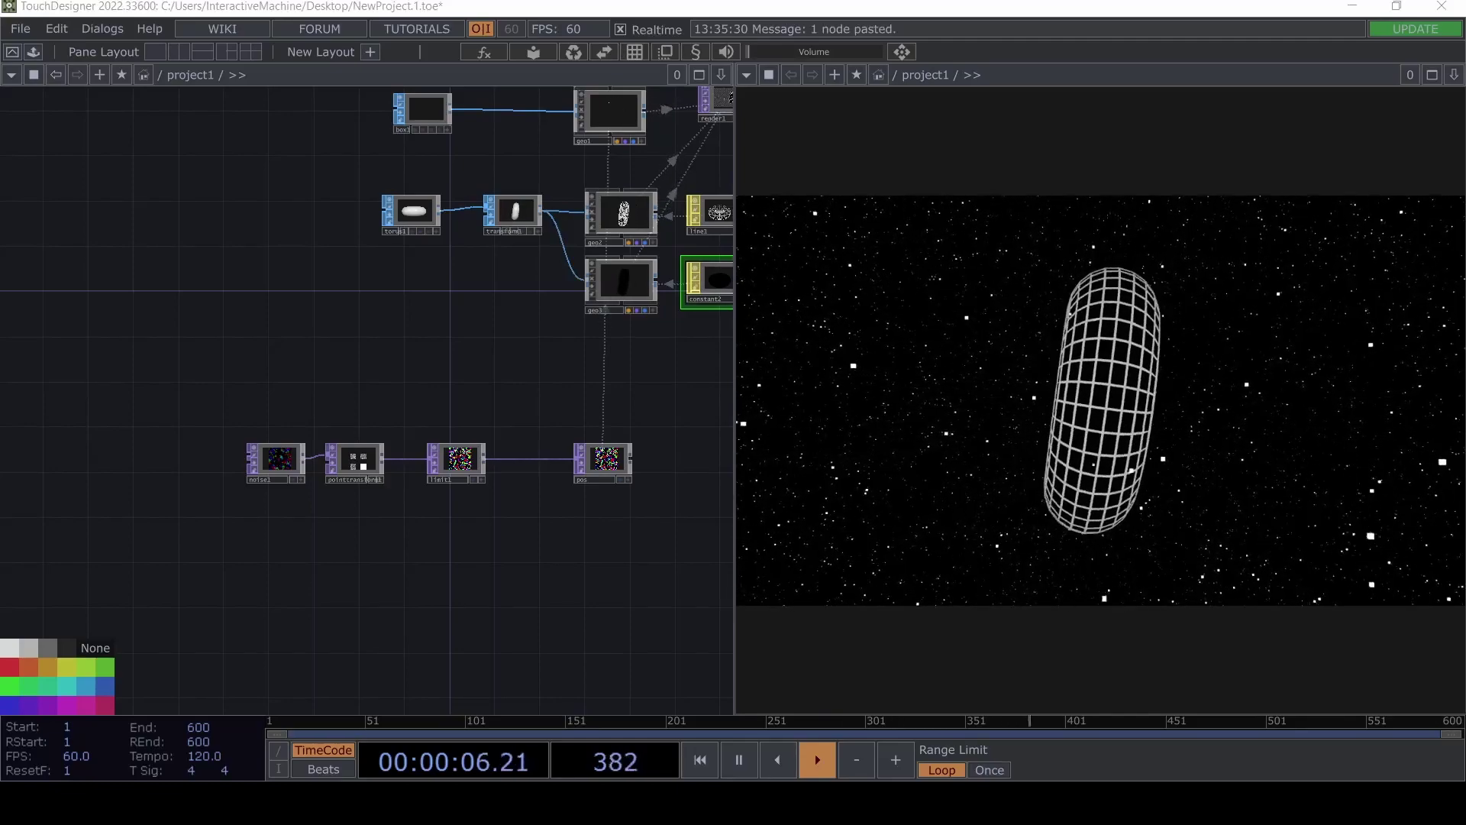
pyautogui.moveTo(237, 426); pyautogui.dragTo(237, 382)
pyautogui.moveTo(355, 276); pyautogui.dragTo(412, 141)
pyautogui.moveTo(287, 237); pyautogui.dragTo(156, 246)
pyautogui.scroll(4, 221, 460)
pyautogui.scroll(3, 233, 382)
pyautogui.scroll(-3, 153, 246)
# Add an Audio Device Out CHOP connected to the output of the audio file node.
pyautogui.press('Tab')
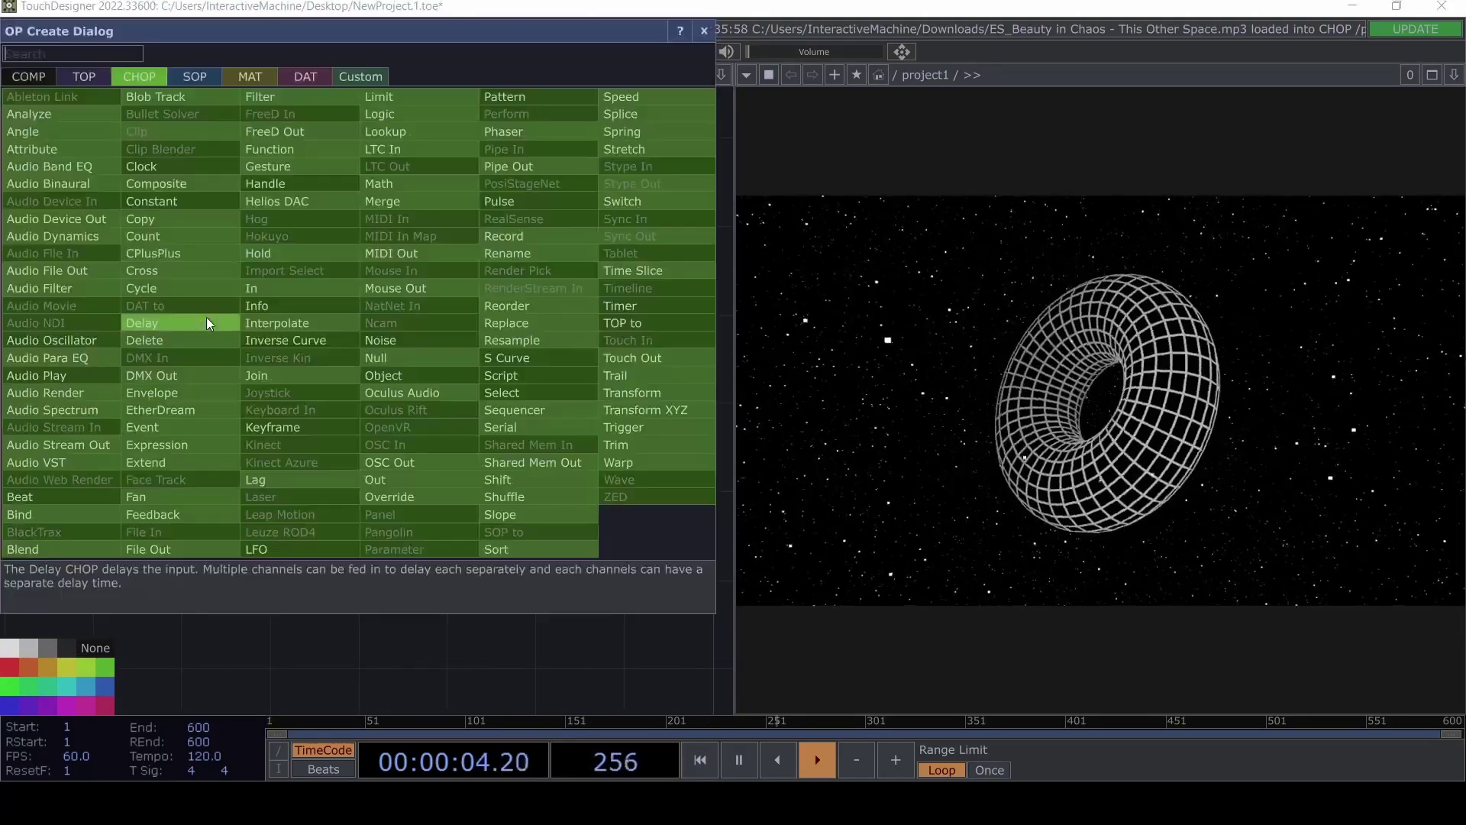
pyautogui.write('au')
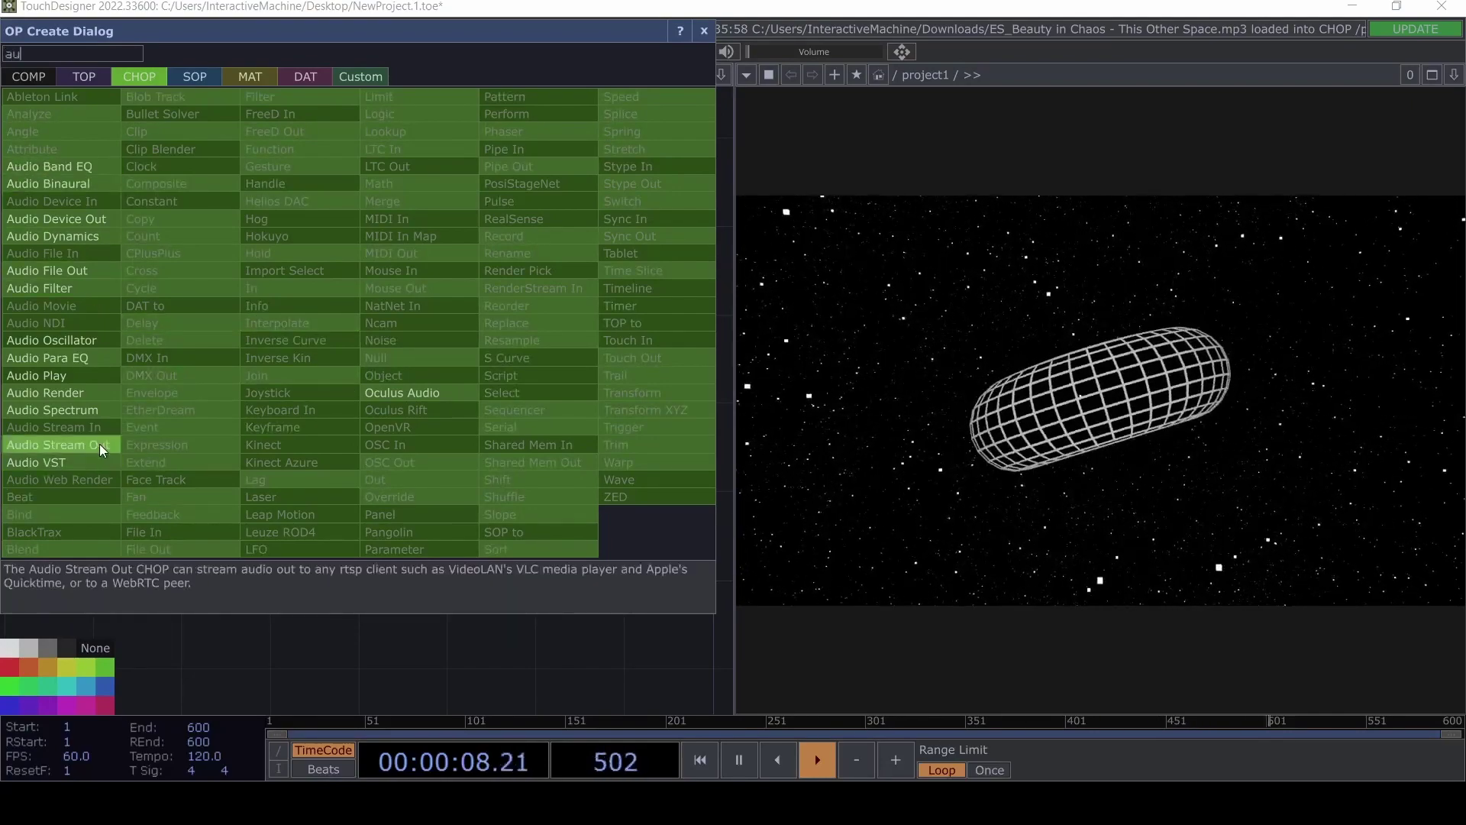
pyautogui.click(77, 224)
pyautogui.click(460, 405)
pyautogui.scroll(2, 479, 420)
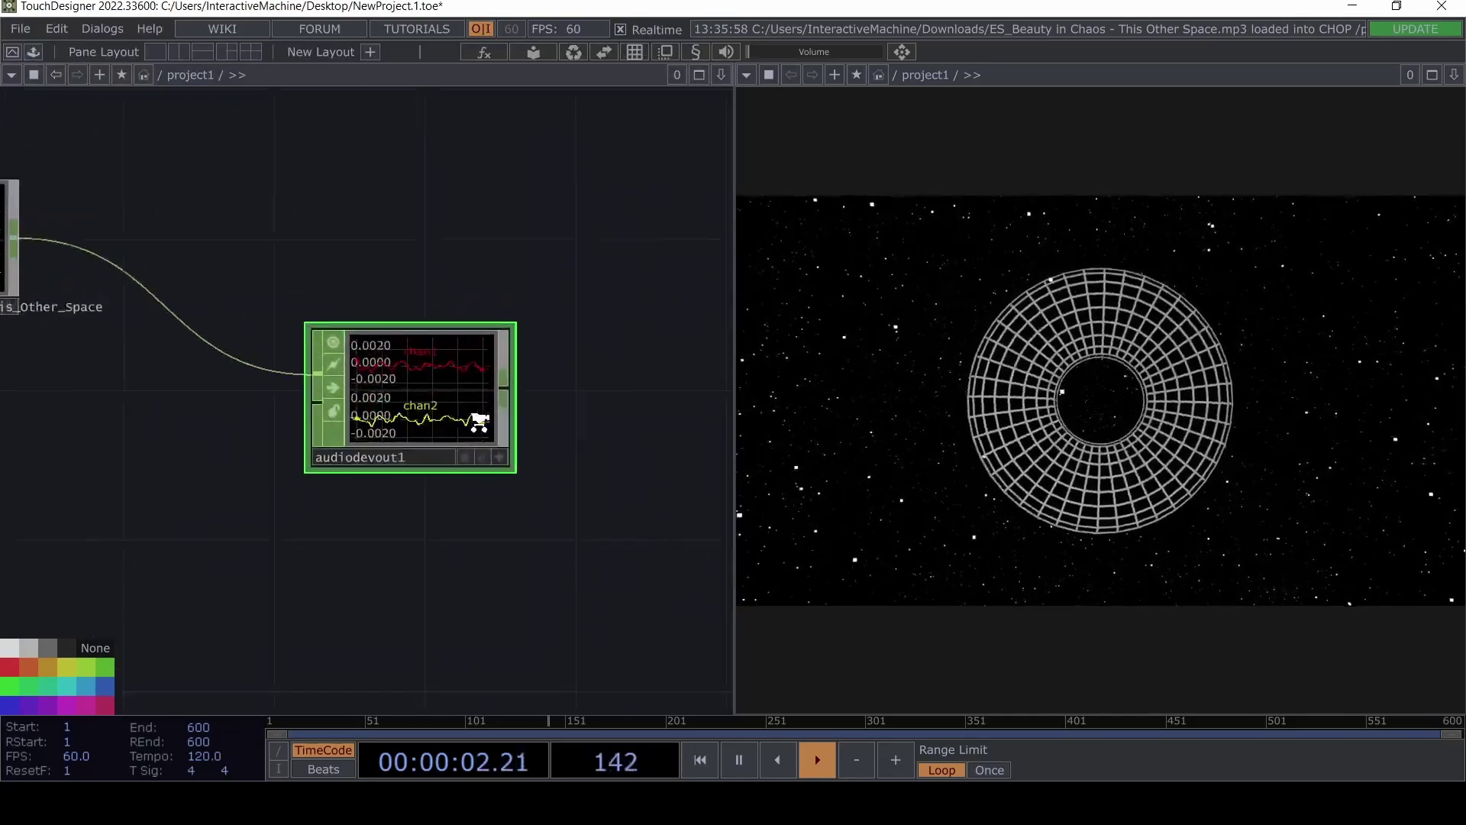
# Lower the playback volume and mute the project's audio.
pyautogui.scroll(-1, 479, 420)
pyautogui.click(776, 52)
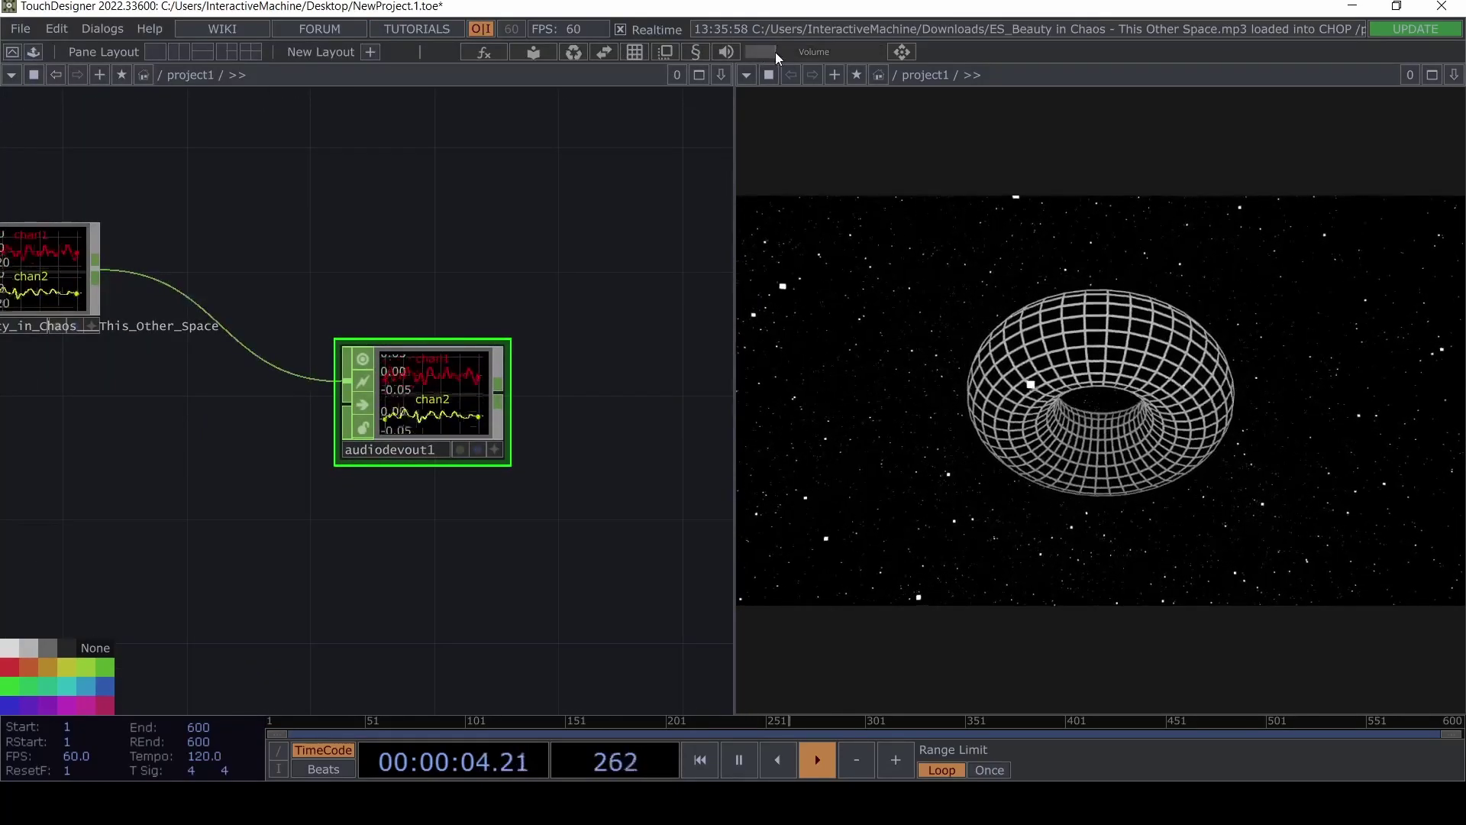
pyautogui.scroll(-3, 543, 294)
pyautogui.click(732, 52)
# Spread the audio file node and audiodevout1 apart to make room for more nodes between them.
pyautogui.moveTo(448, 288); pyautogui.dragTo(421, 375)
pyautogui.moveTo(497, 439); pyautogui.dragTo(560, 487)
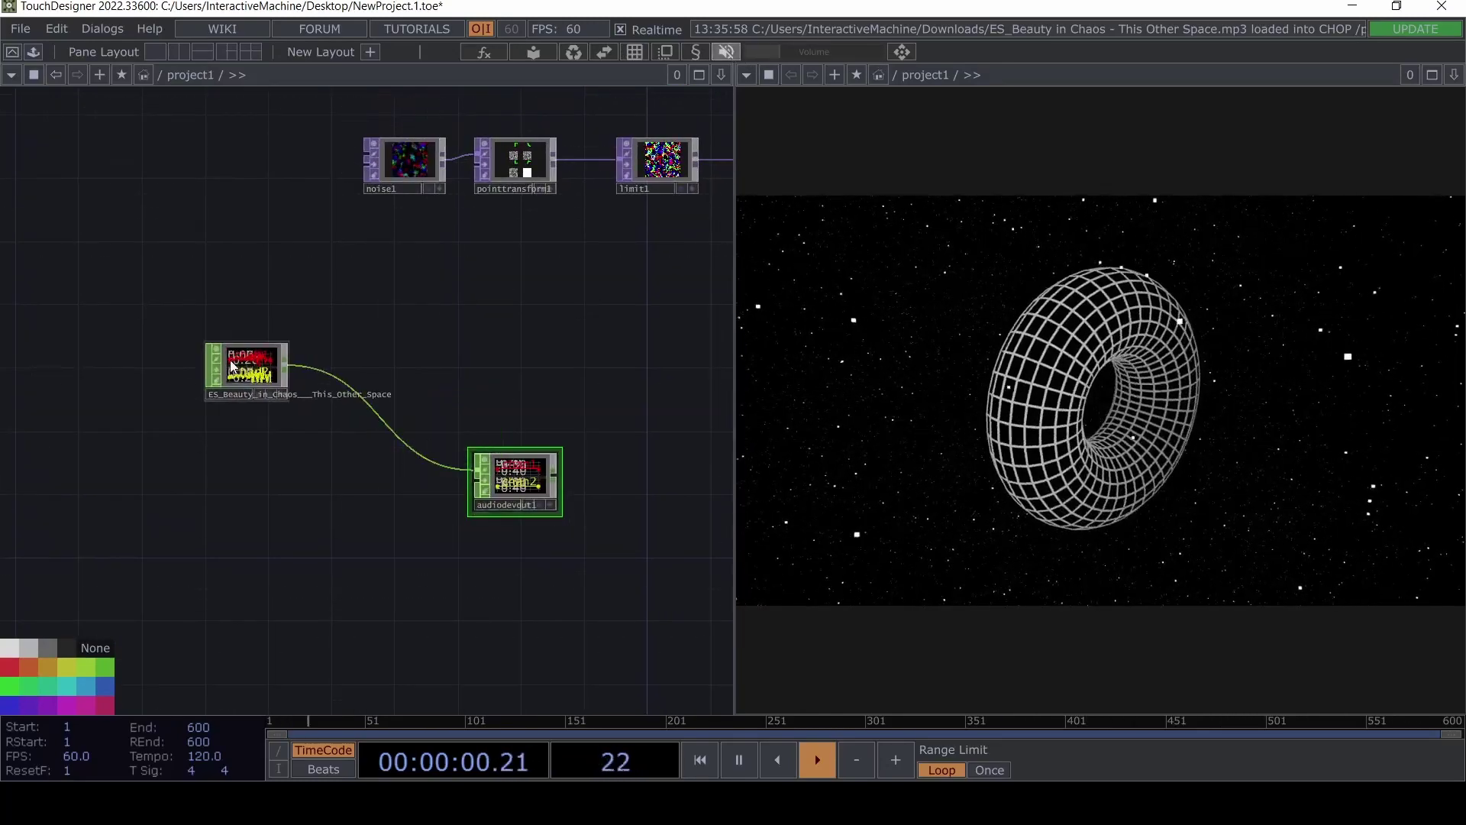
pyautogui.moveTo(231, 366); pyautogui.dragTo(121, 353)
# Branch an Audio Spectrum CHOP off the audio file's output and place it above the existing connection.
pyautogui.rightClick(253, 364)
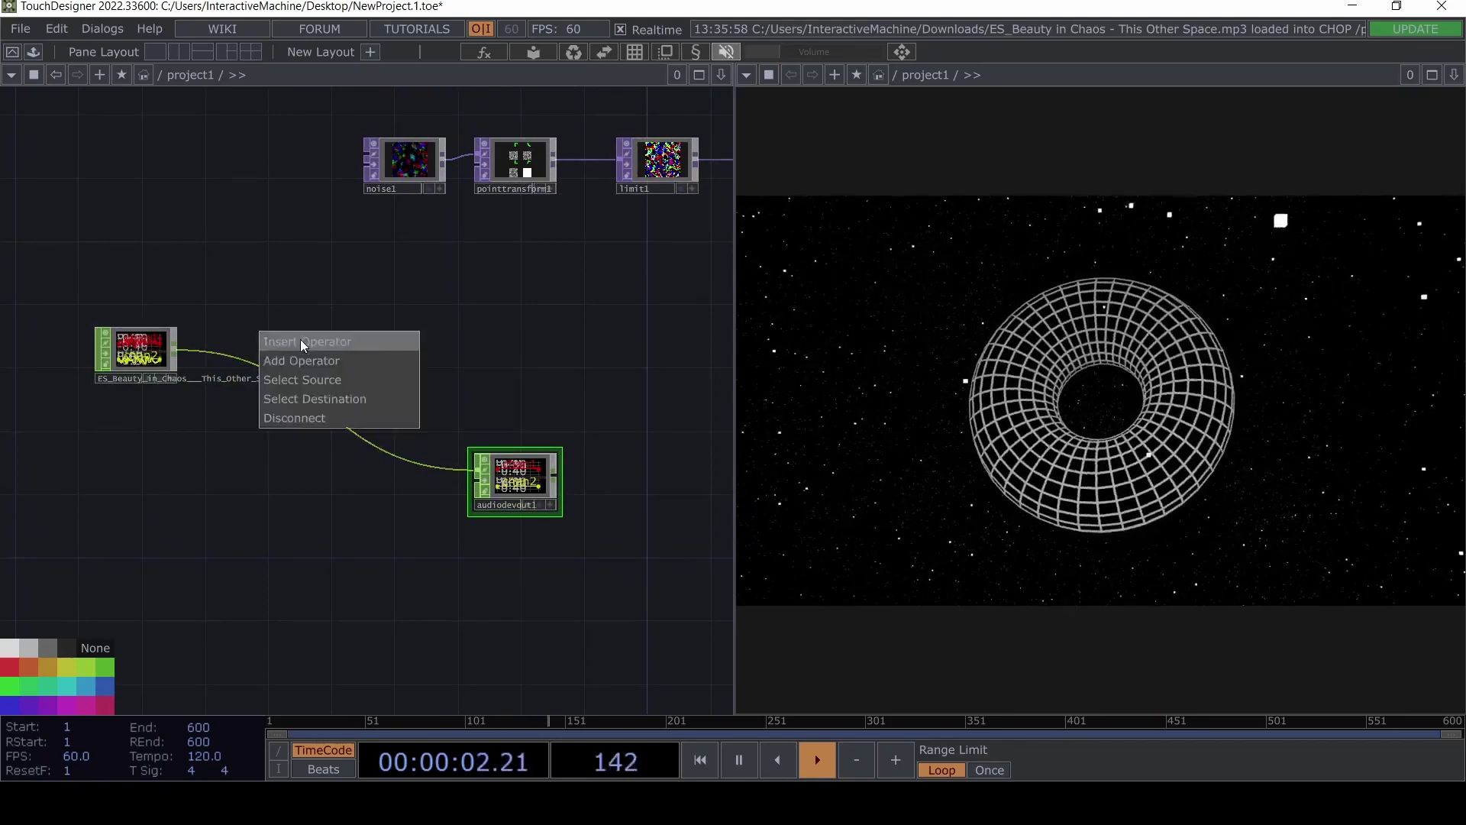
pyautogui.click(304, 358)
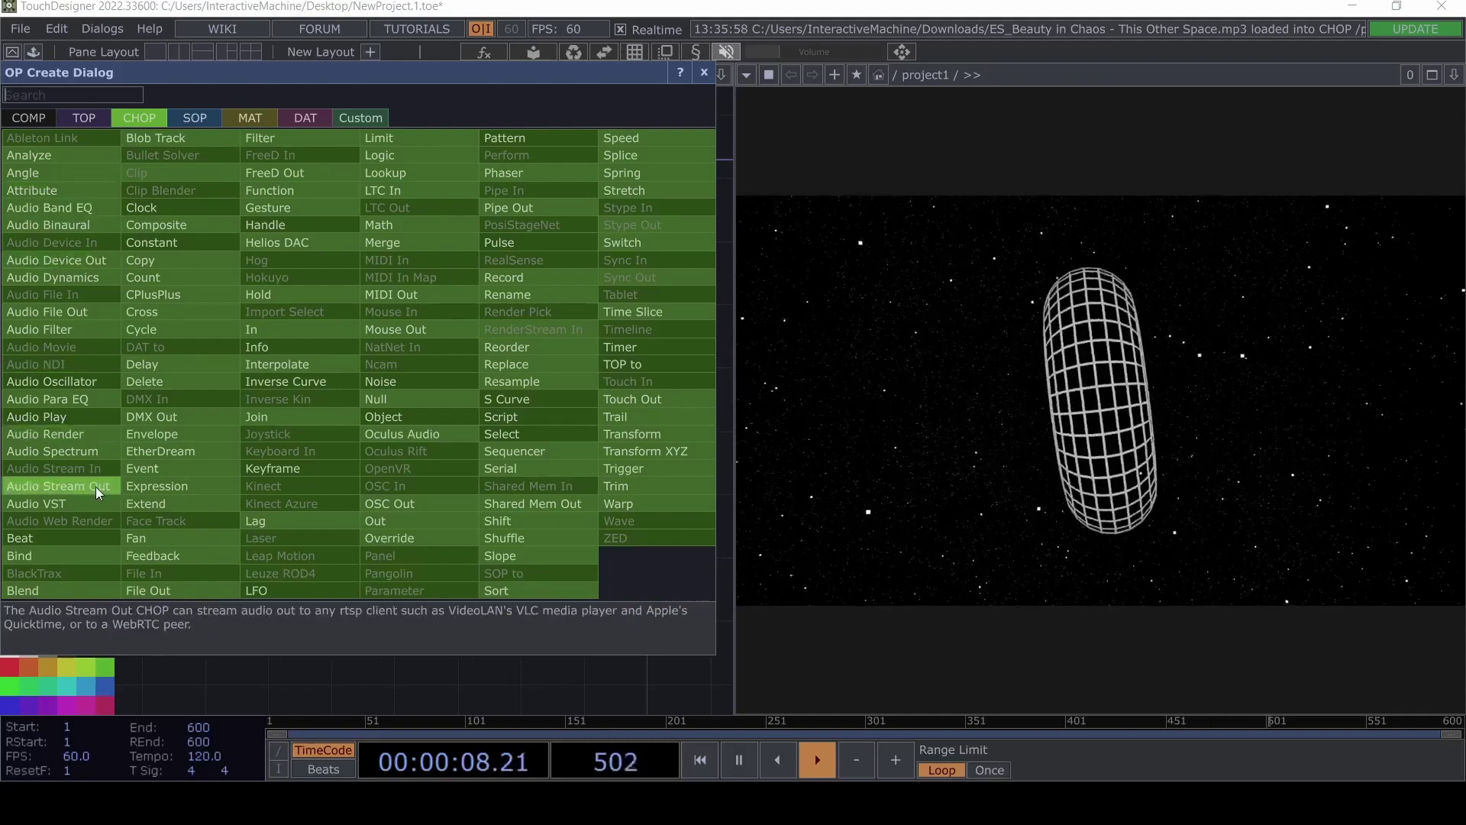
pyautogui.click(94, 452)
pyautogui.click(278, 323)
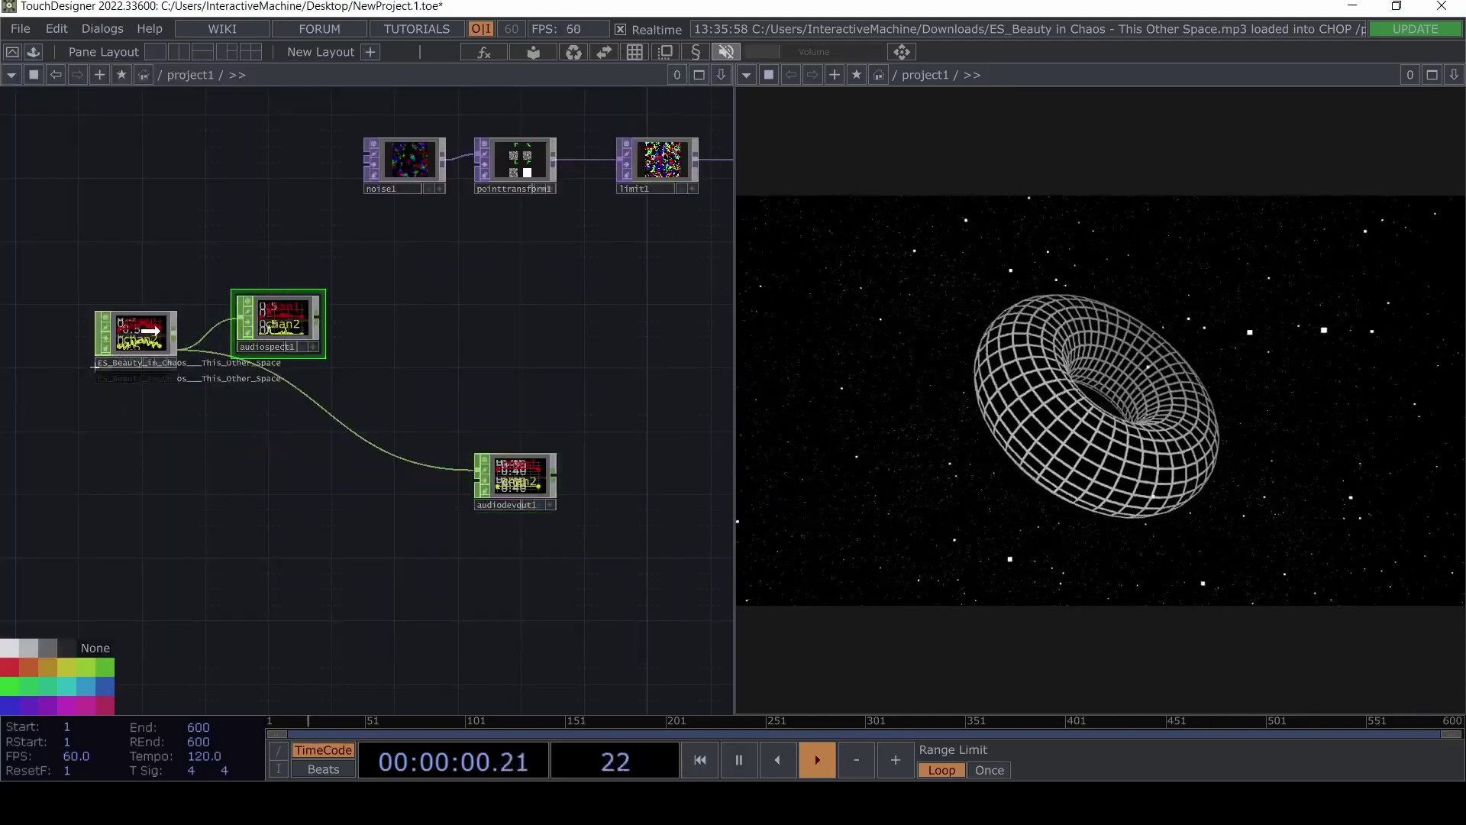
pyautogui.scroll(5, 288, 314)
pyautogui.scroll(-2, 235, 327)
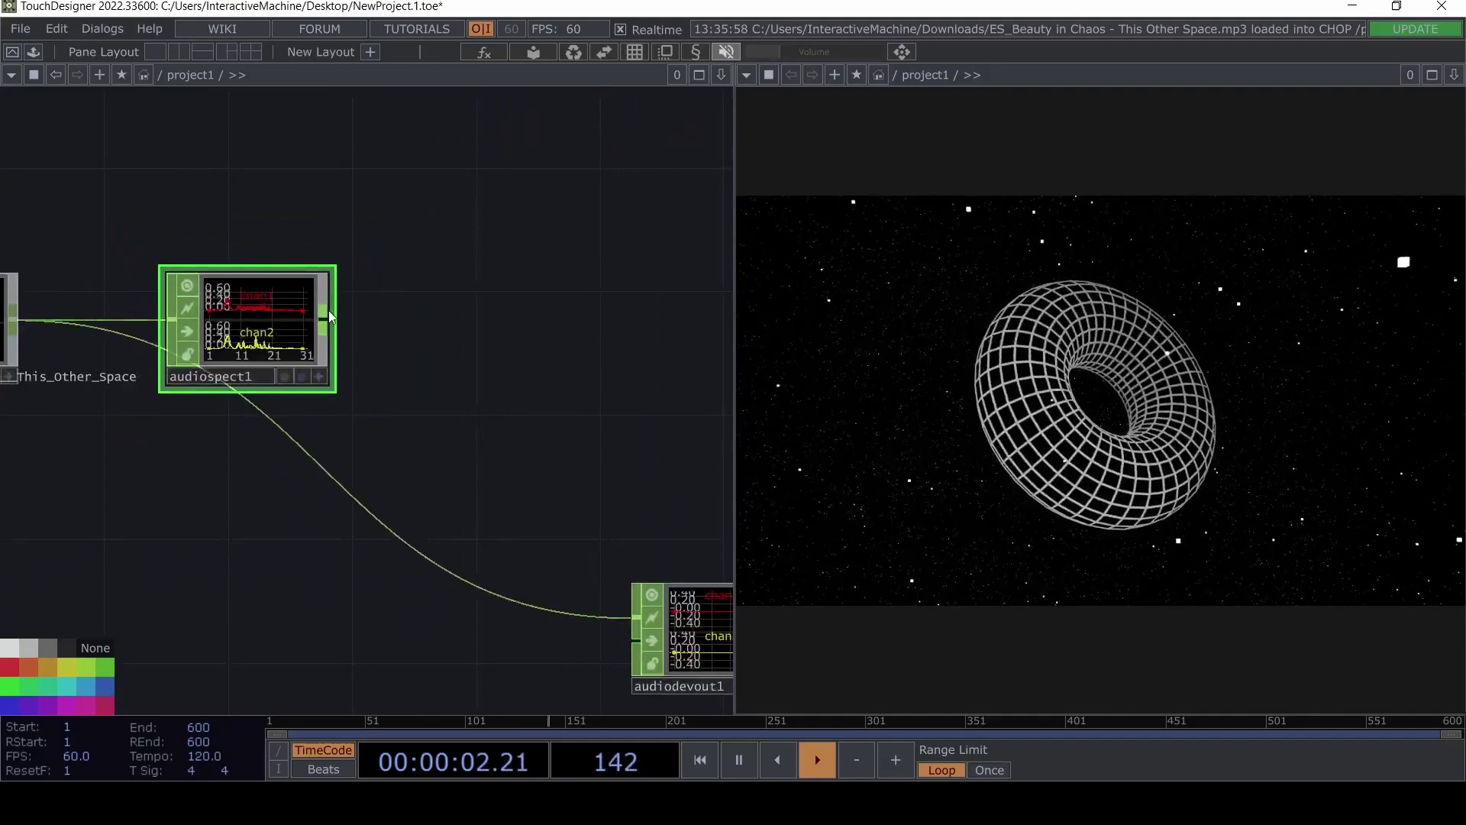
# Append an Analyze CHOP to the output of audiospect1.
pyautogui.click(330, 310)
pyautogui.click(125, 151)
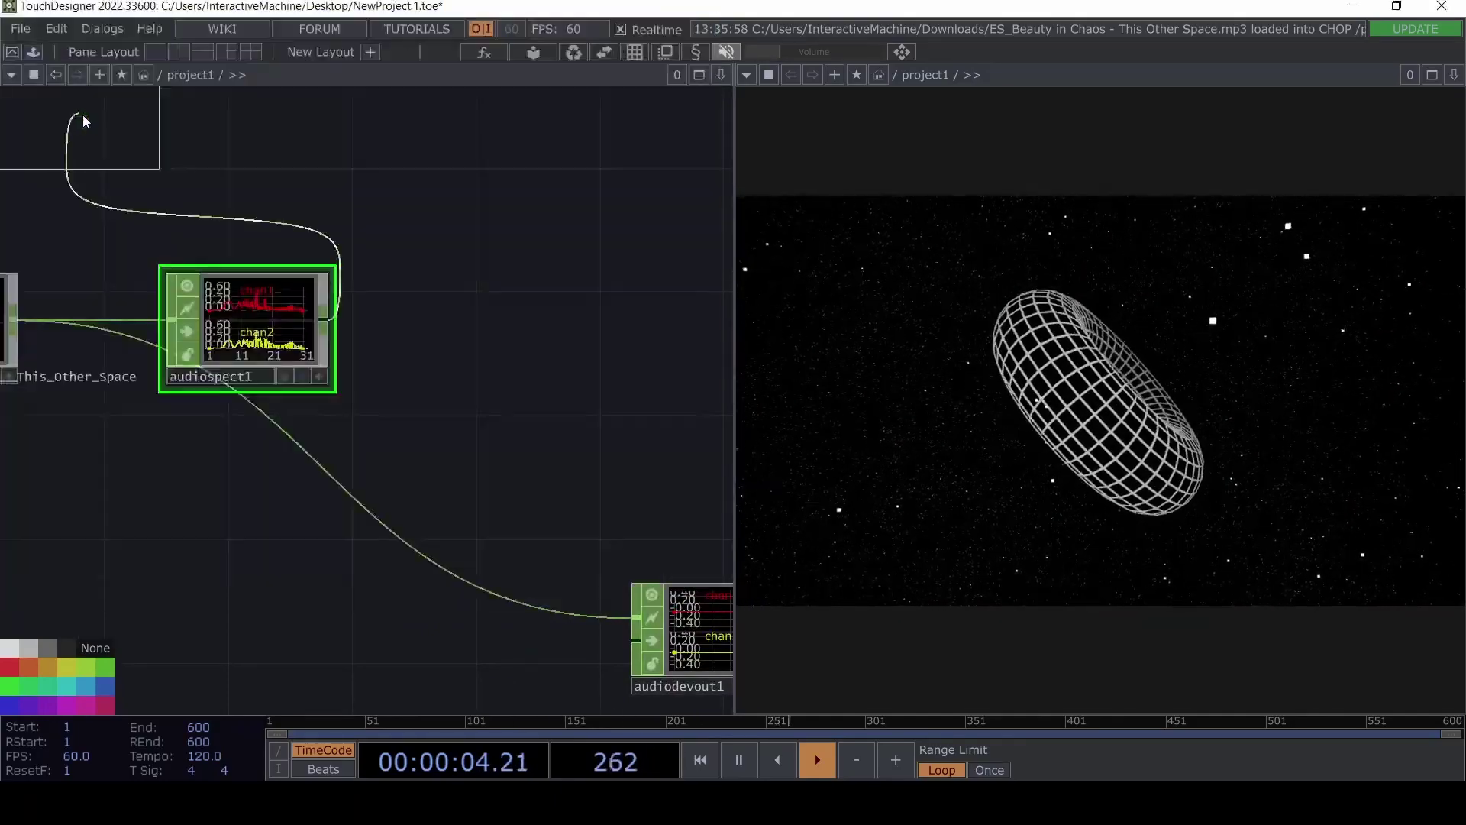
pyautogui.click(495, 326)
pyautogui.scroll(3, 508, 340)
pyautogui.scroll(-1, 510, 346)
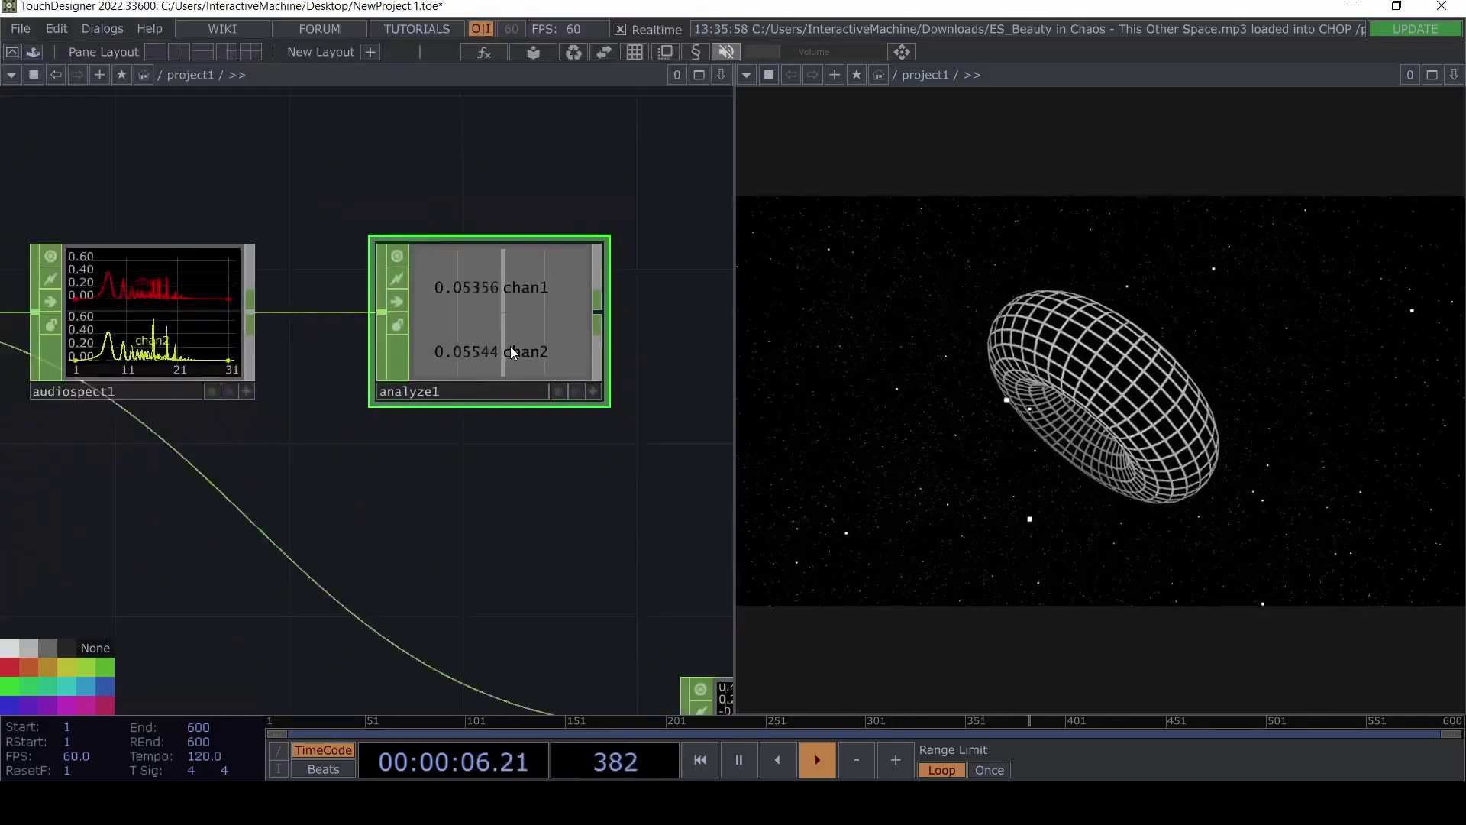
# Set the analyze1 function to RMS Power.
pyautogui.press('p')
pyautogui.click(483, 175)
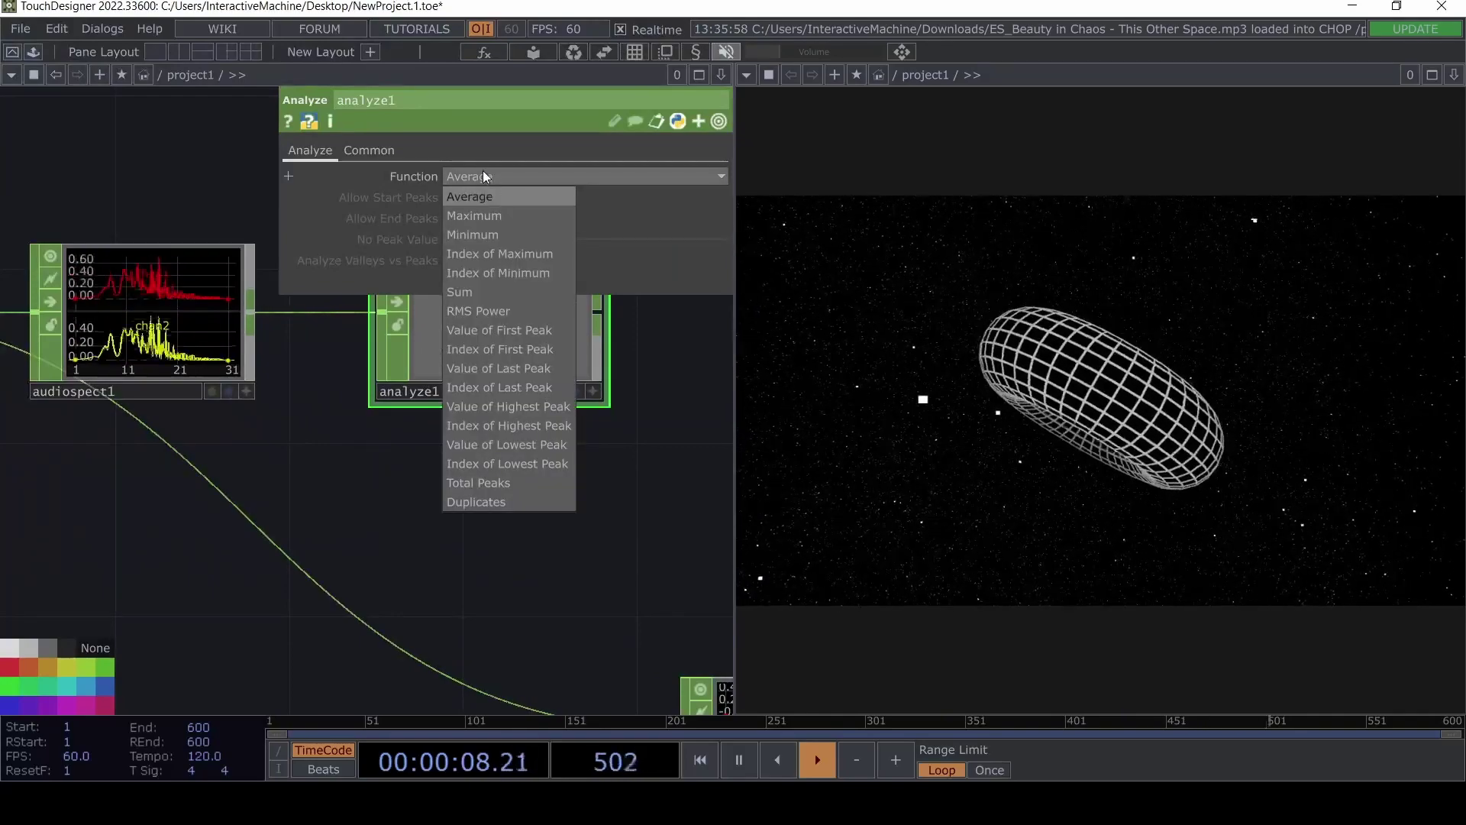
pyautogui.click(479, 311)
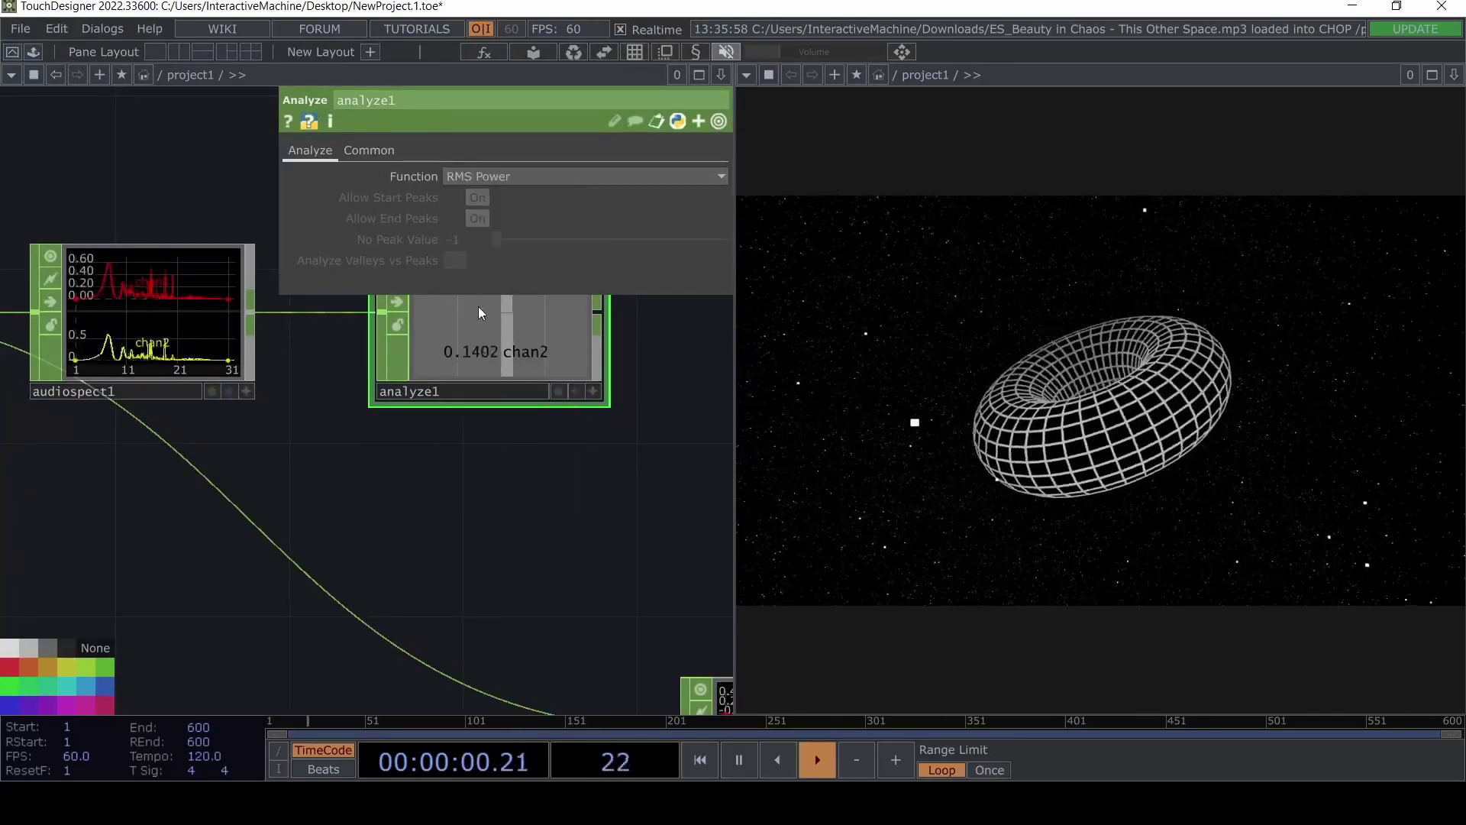
pyautogui.scroll(-5, 478, 306)
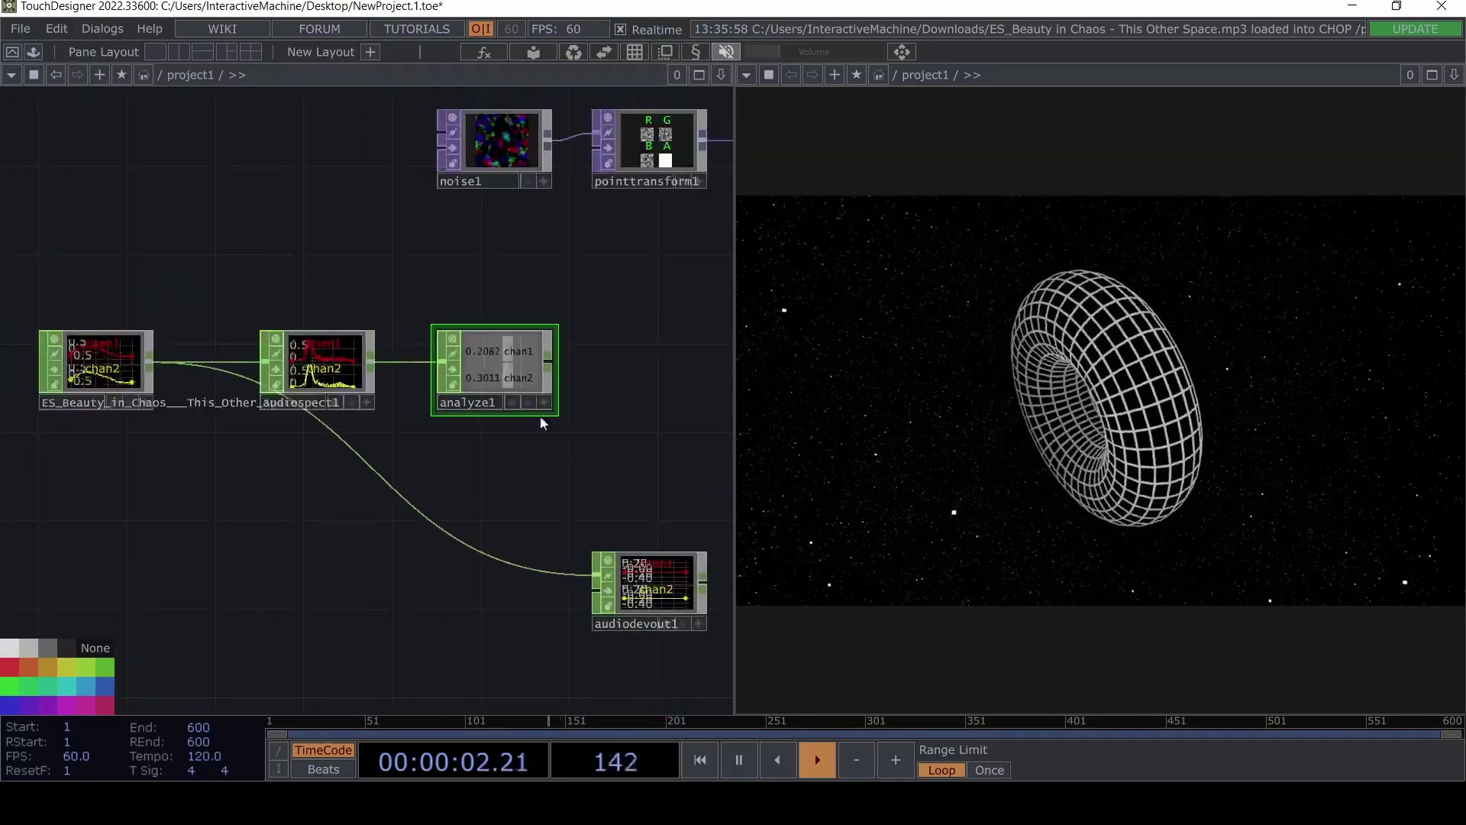
# Append a Select CHOP to the output of analyze1.
pyautogui.rightClick(553, 356)
pyautogui.write('se')
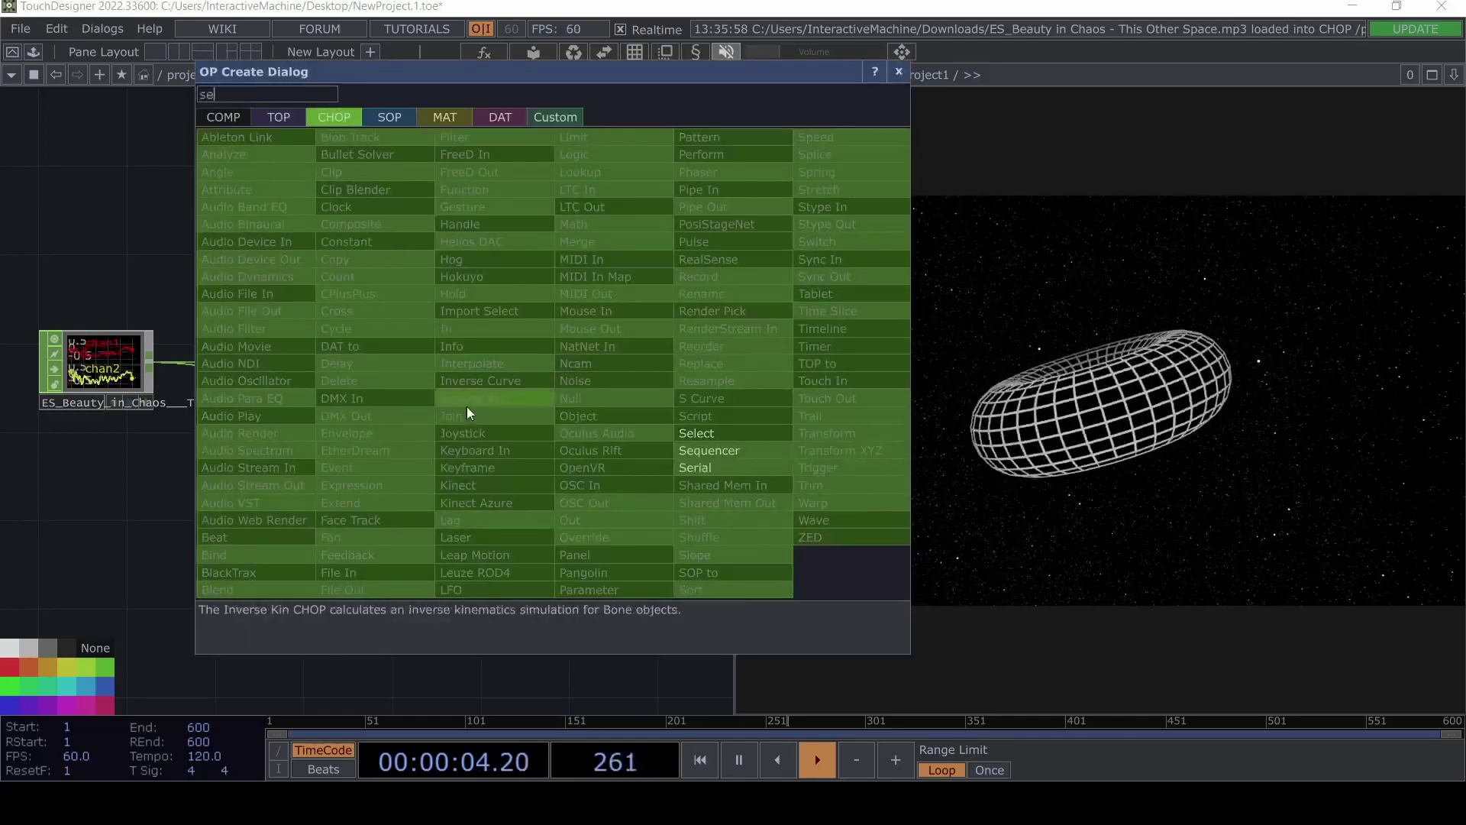
pyautogui.click(691, 433)
pyautogui.click(645, 360)
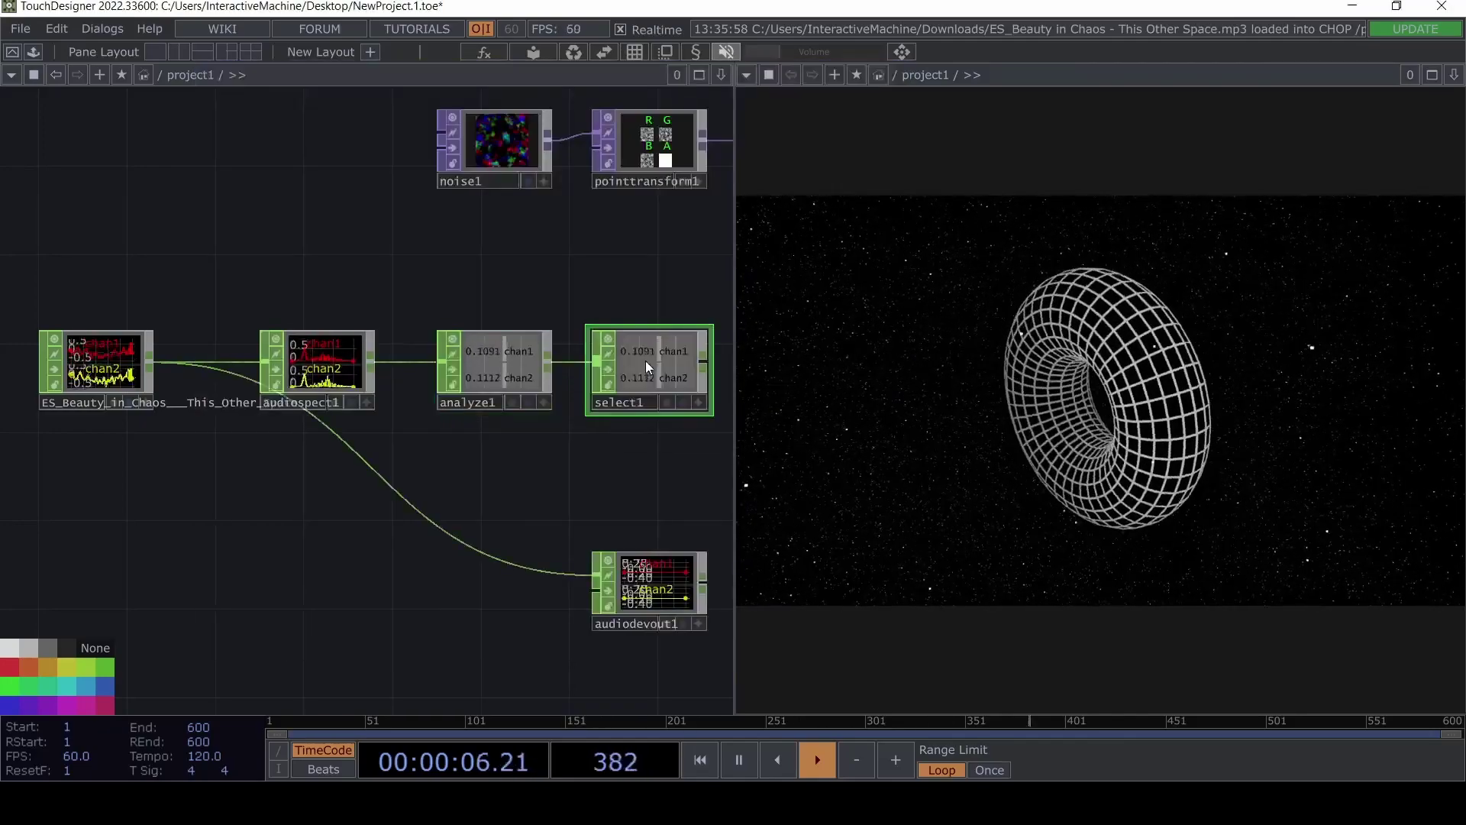
# Make select1 pick only chan1 and rename that channel to audio.
pyautogui.press('p')
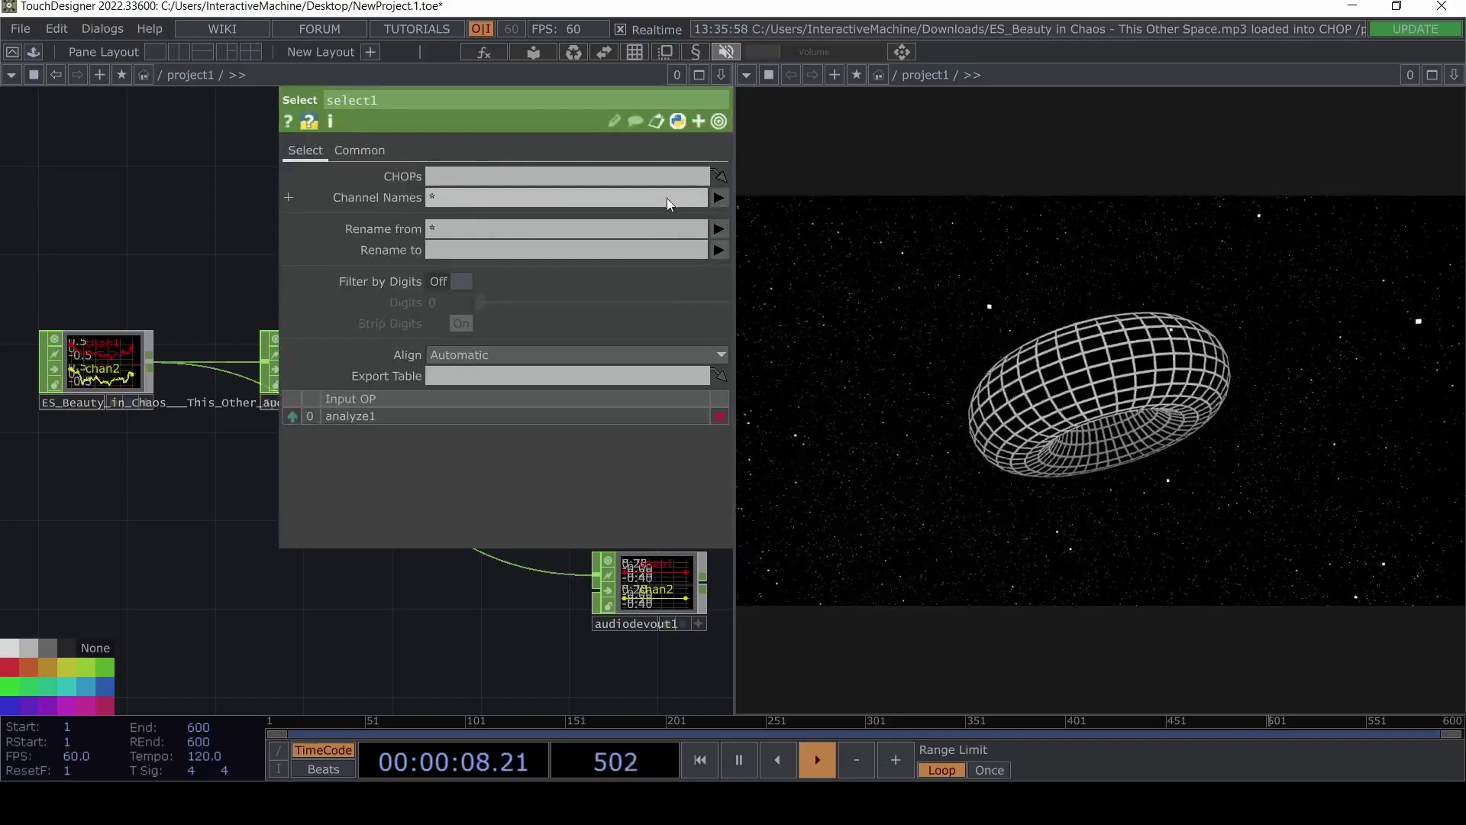
pyautogui.click(718, 201)
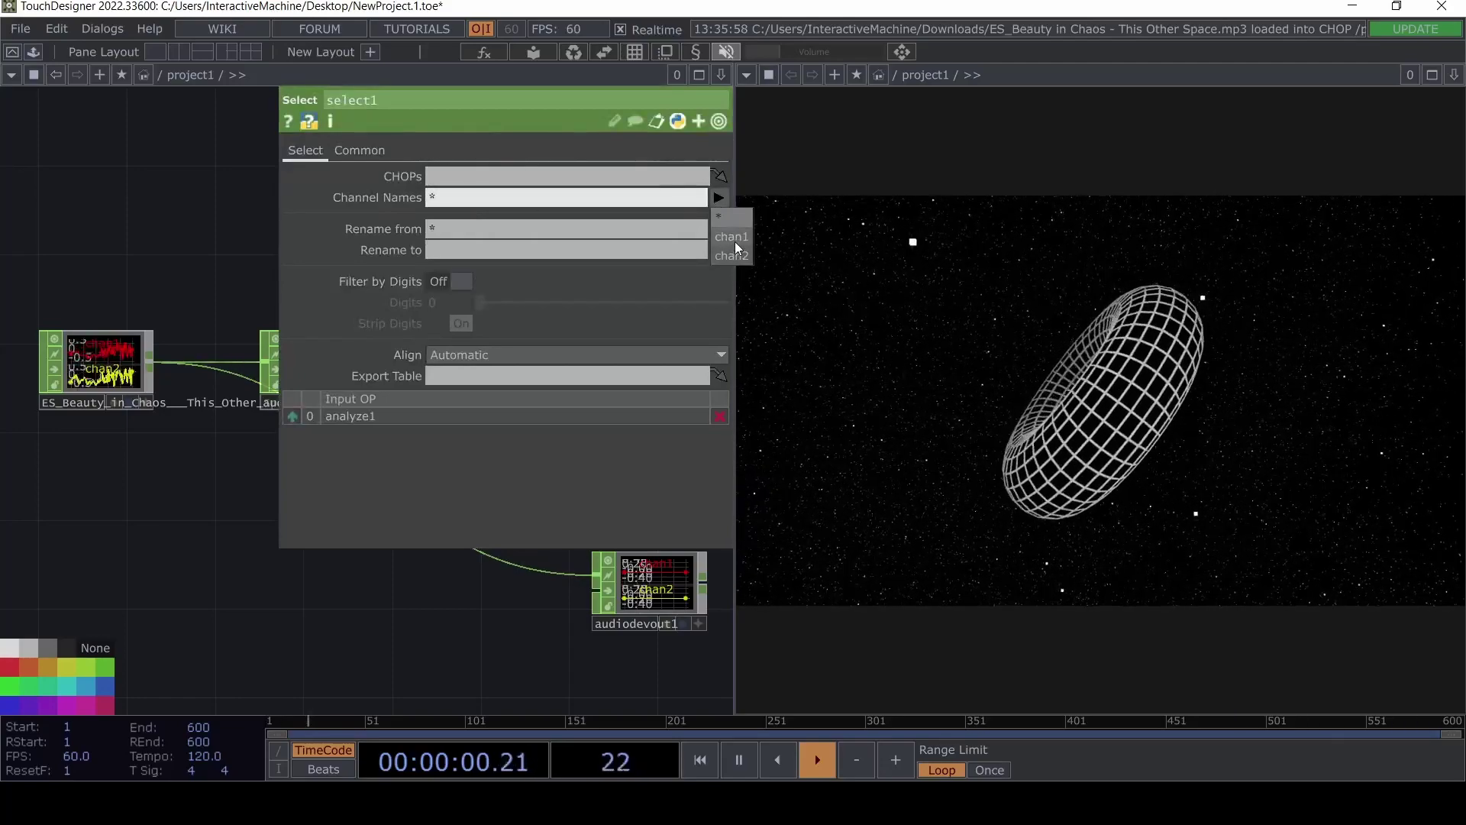
pyautogui.click(735, 241)
pyautogui.click(553, 246)
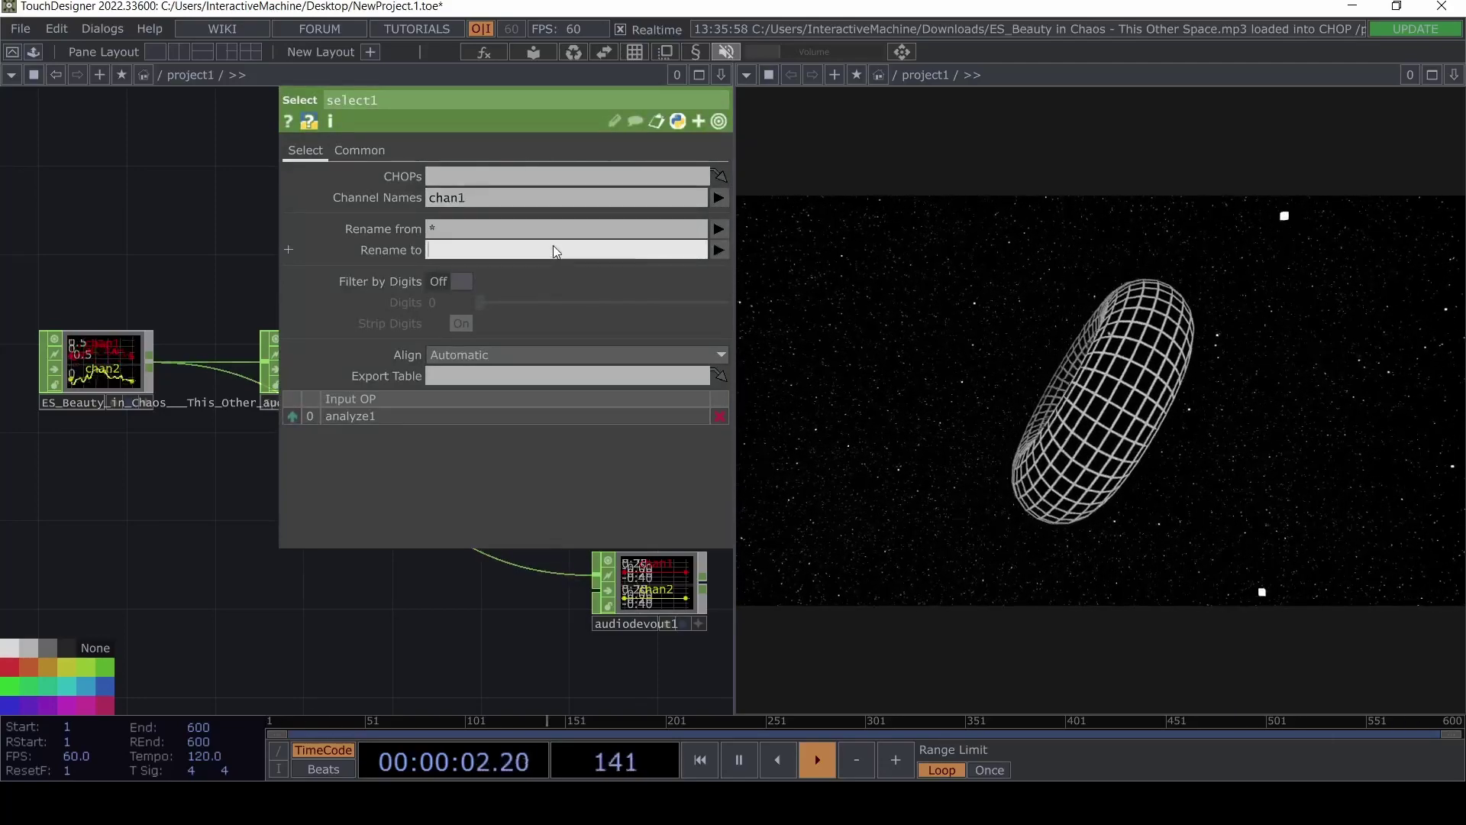
pyautogui.write('audio')
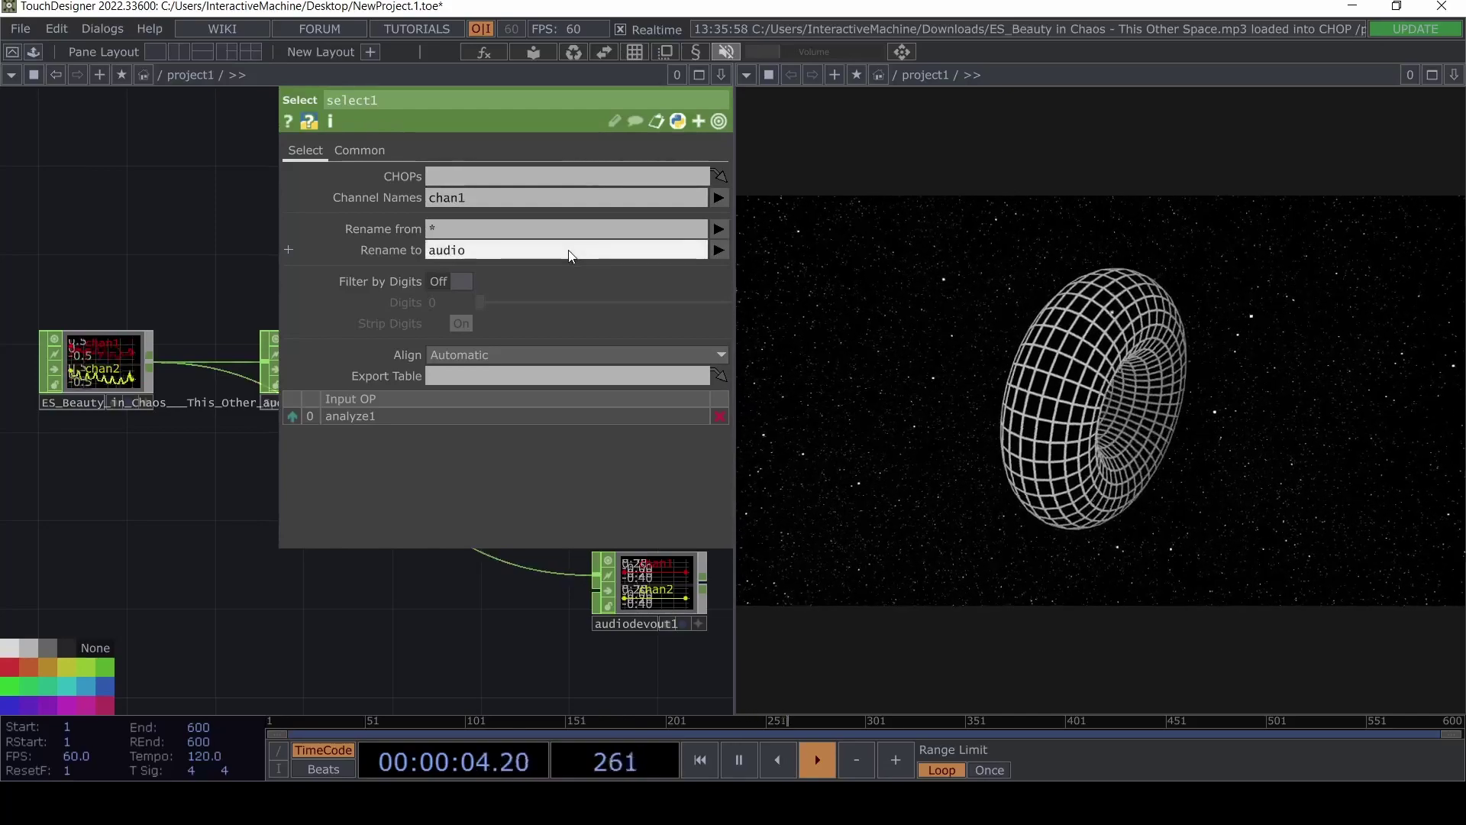
pyautogui.press('Return')
pyautogui.press('p')
pyautogui.scroll(-5, 373, 547)
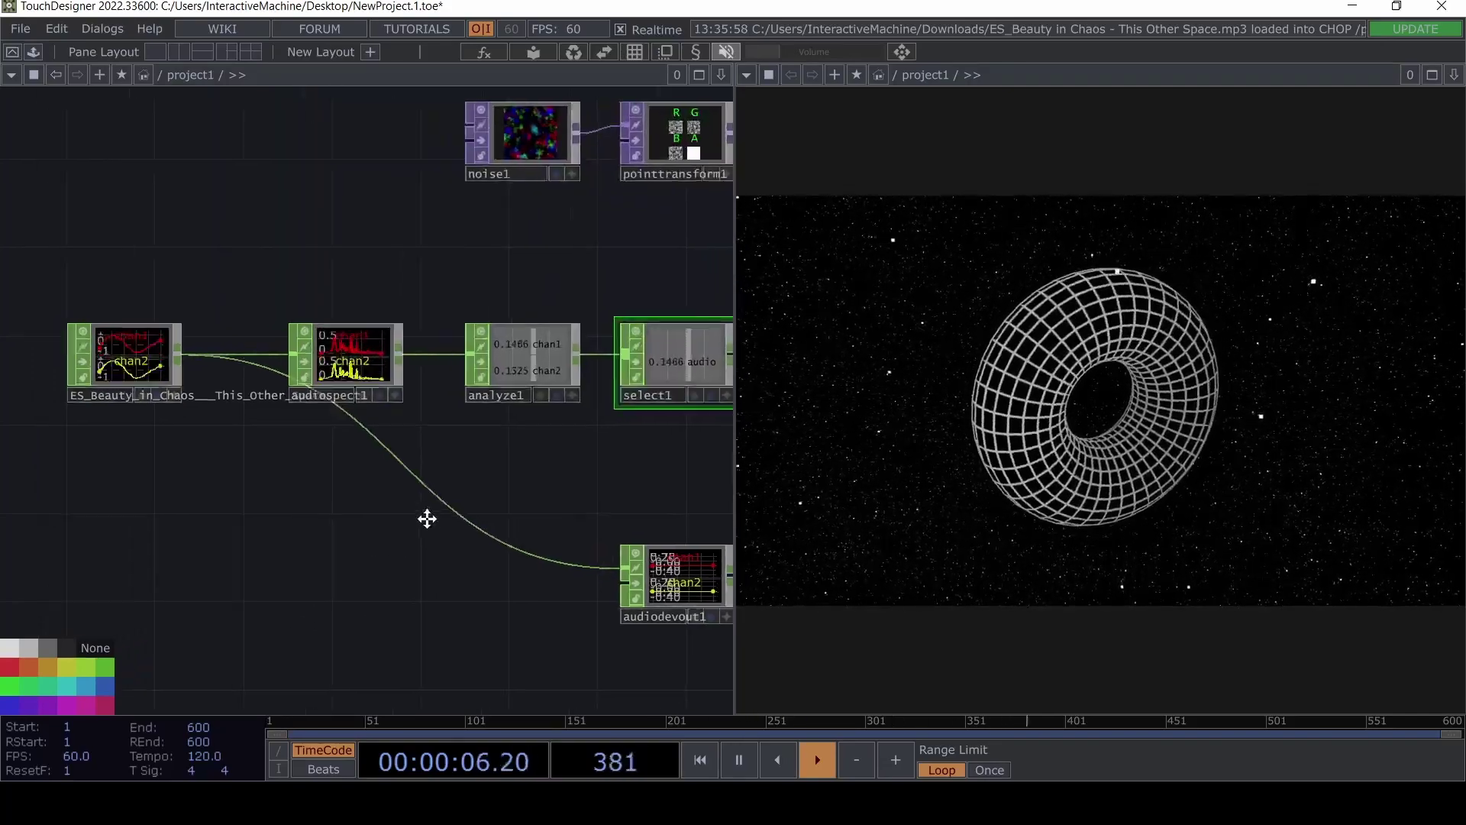
# Shift the audio chain from the file node through select1 away from audiodevout1 to free space after select1.
pyautogui.moveTo(210, 307); pyautogui.dragTo(582, 458)
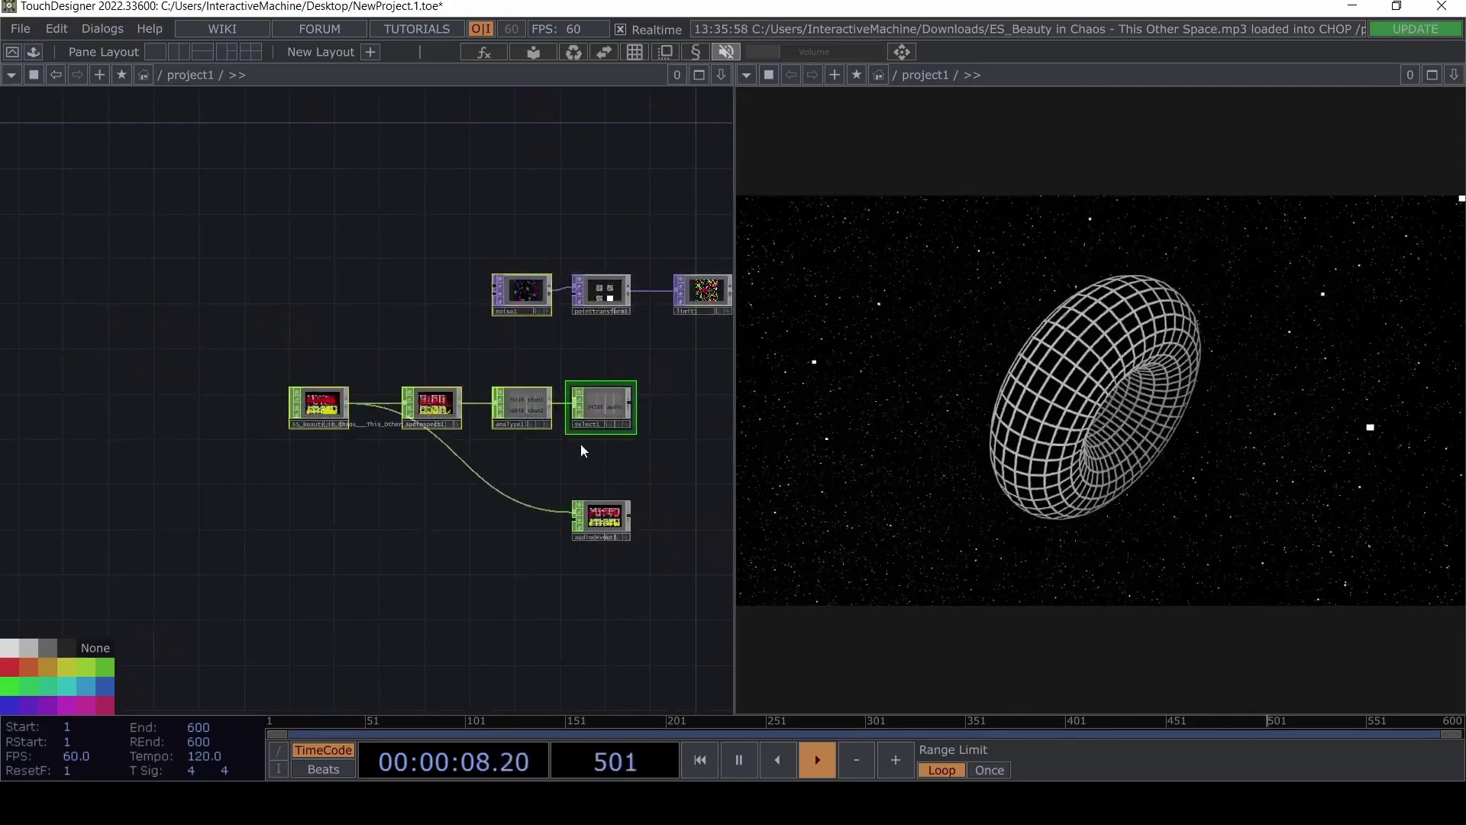
pyautogui.moveTo(273, 344); pyautogui.dragTo(450, 406)
pyautogui.scroll(5, 450, 406)
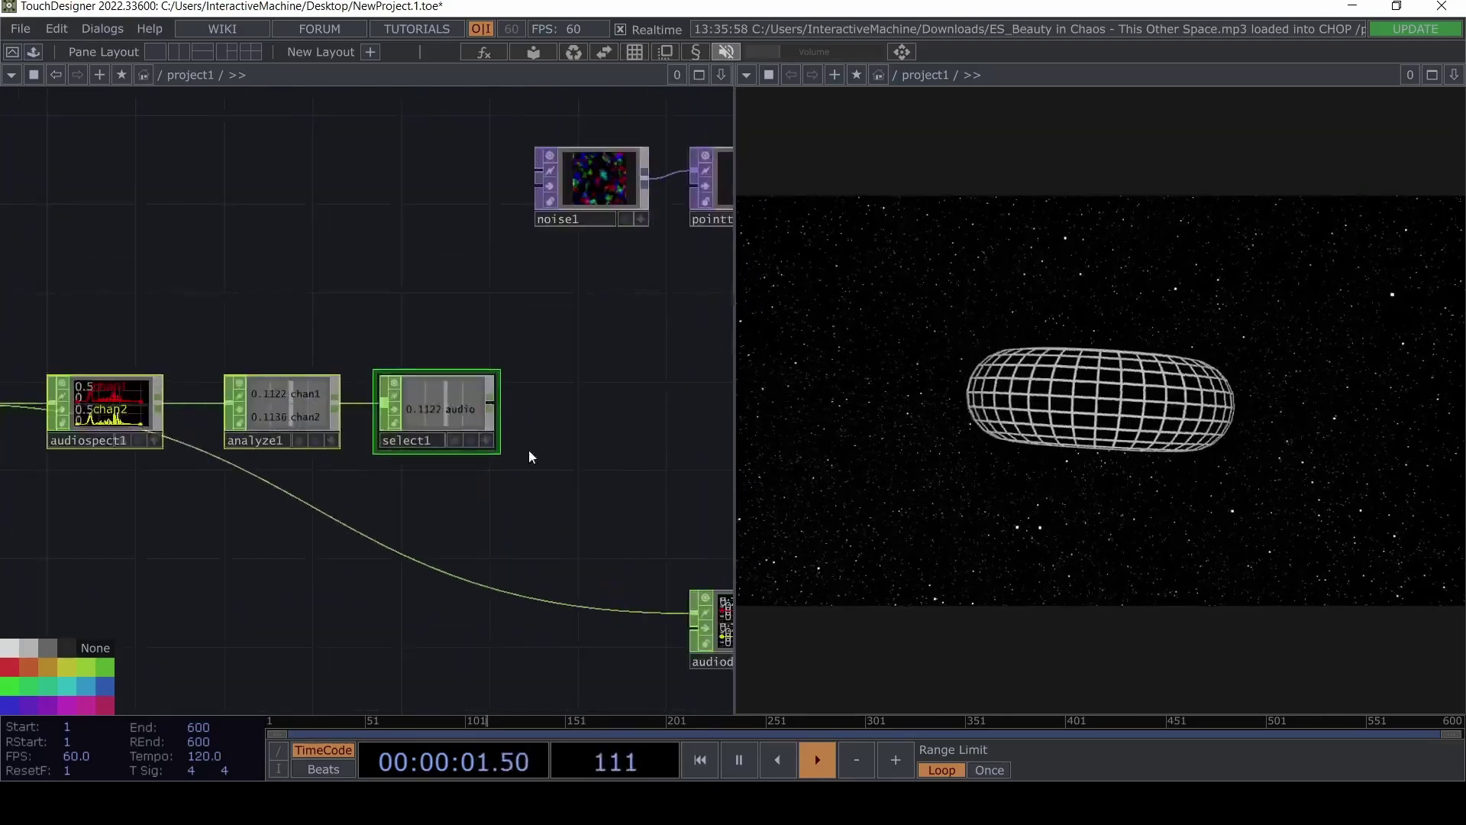
# Append a Null CHOP after select1 and inspect its audio channel.
pyautogui.rightClick(496, 409)
pyautogui.write('nu')
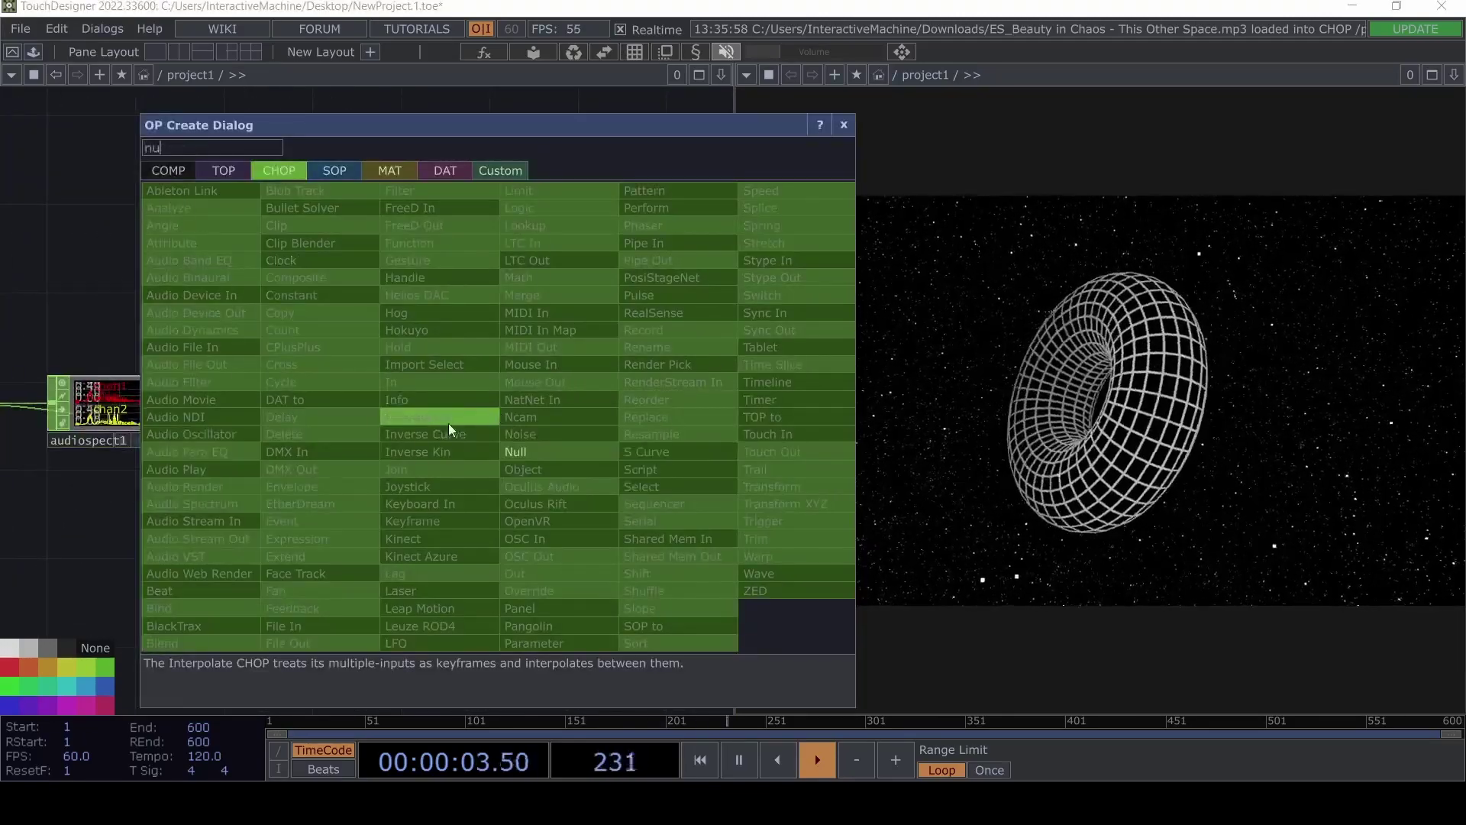
pyautogui.click(507, 453)
pyautogui.click(605, 413)
pyautogui.scroll(3, 588, 474)
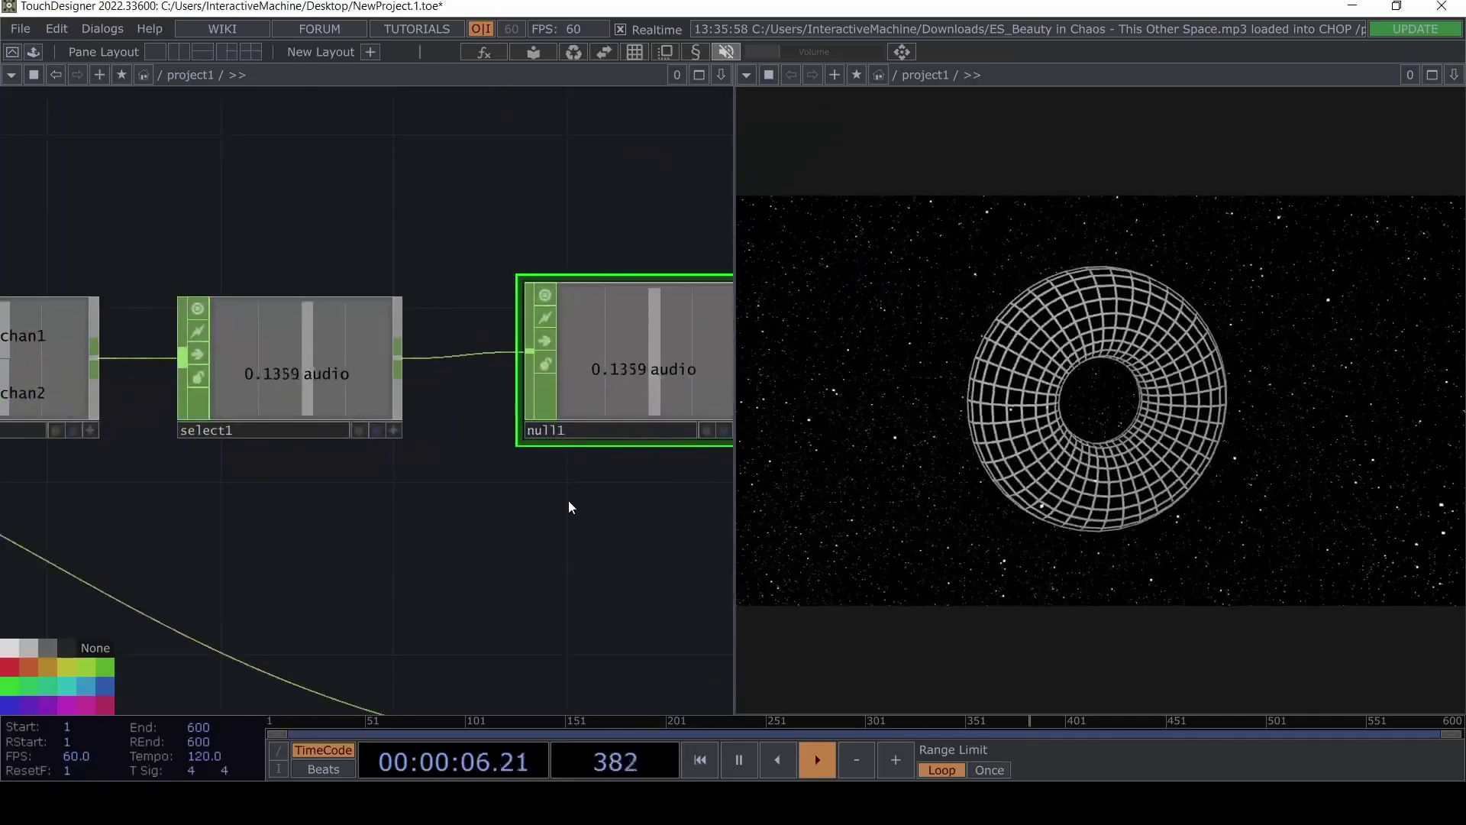
pyautogui.moveTo(568, 501); pyautogui.dragTo(405, 458)
pyautogui.scroll(-3, 478, 346)
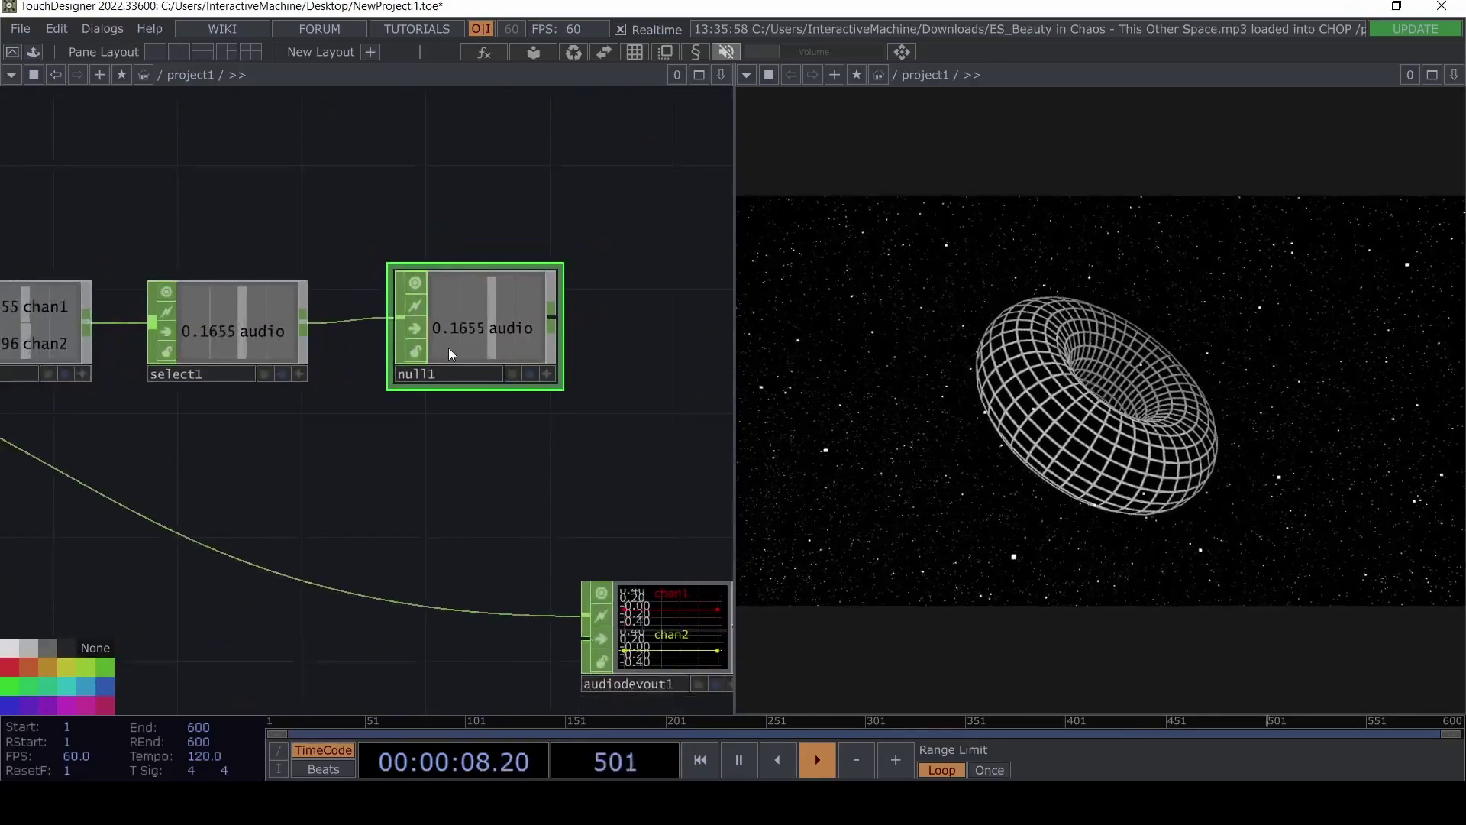
pyautogui.scroll(4, 448, 347)
pyautogui.scroll(3, 443, 347)
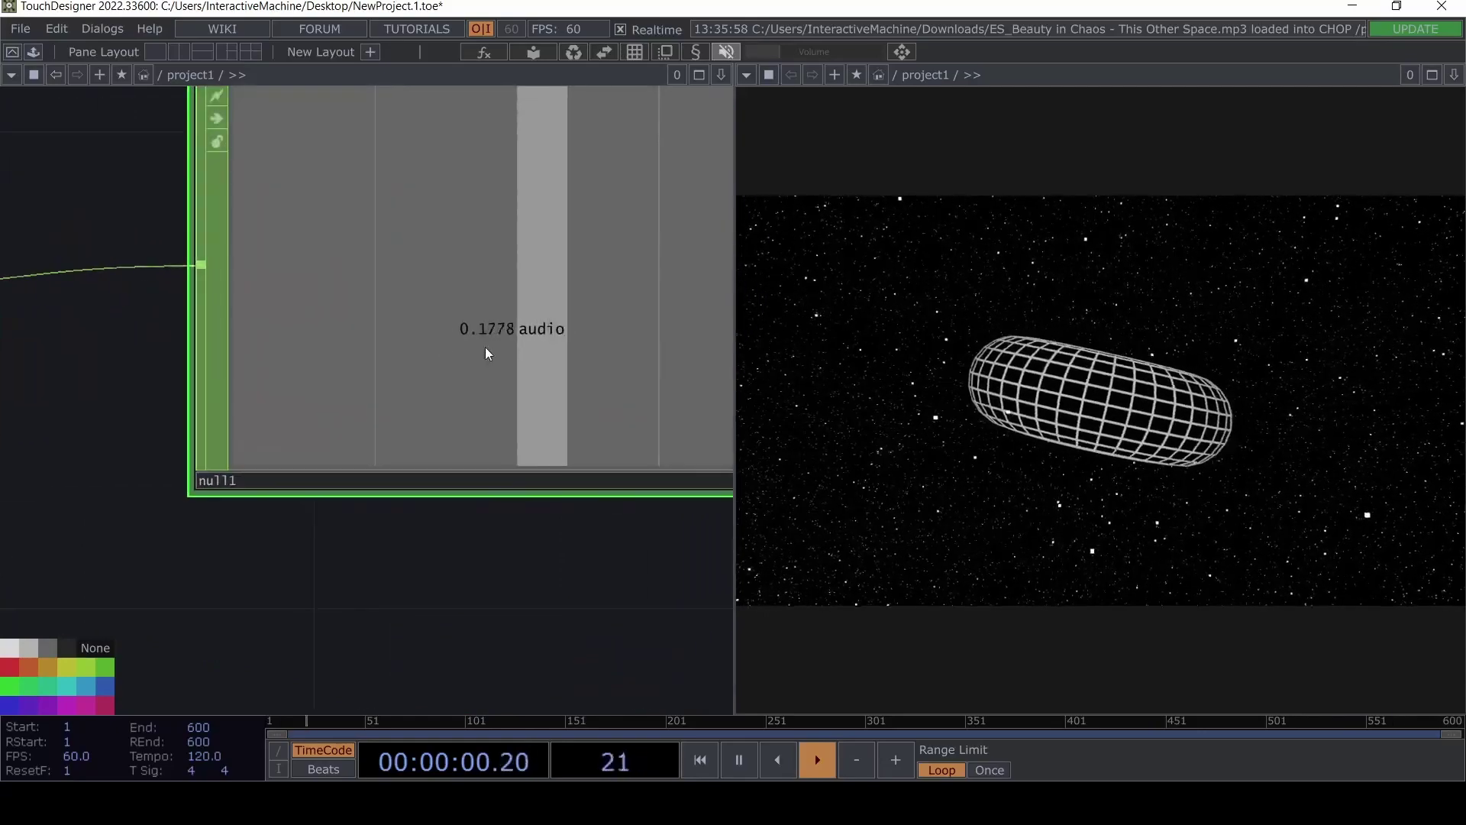
pyautogui.scroll(-1, 488, 328)
pyautogui.scroll(-4, 523, 337)
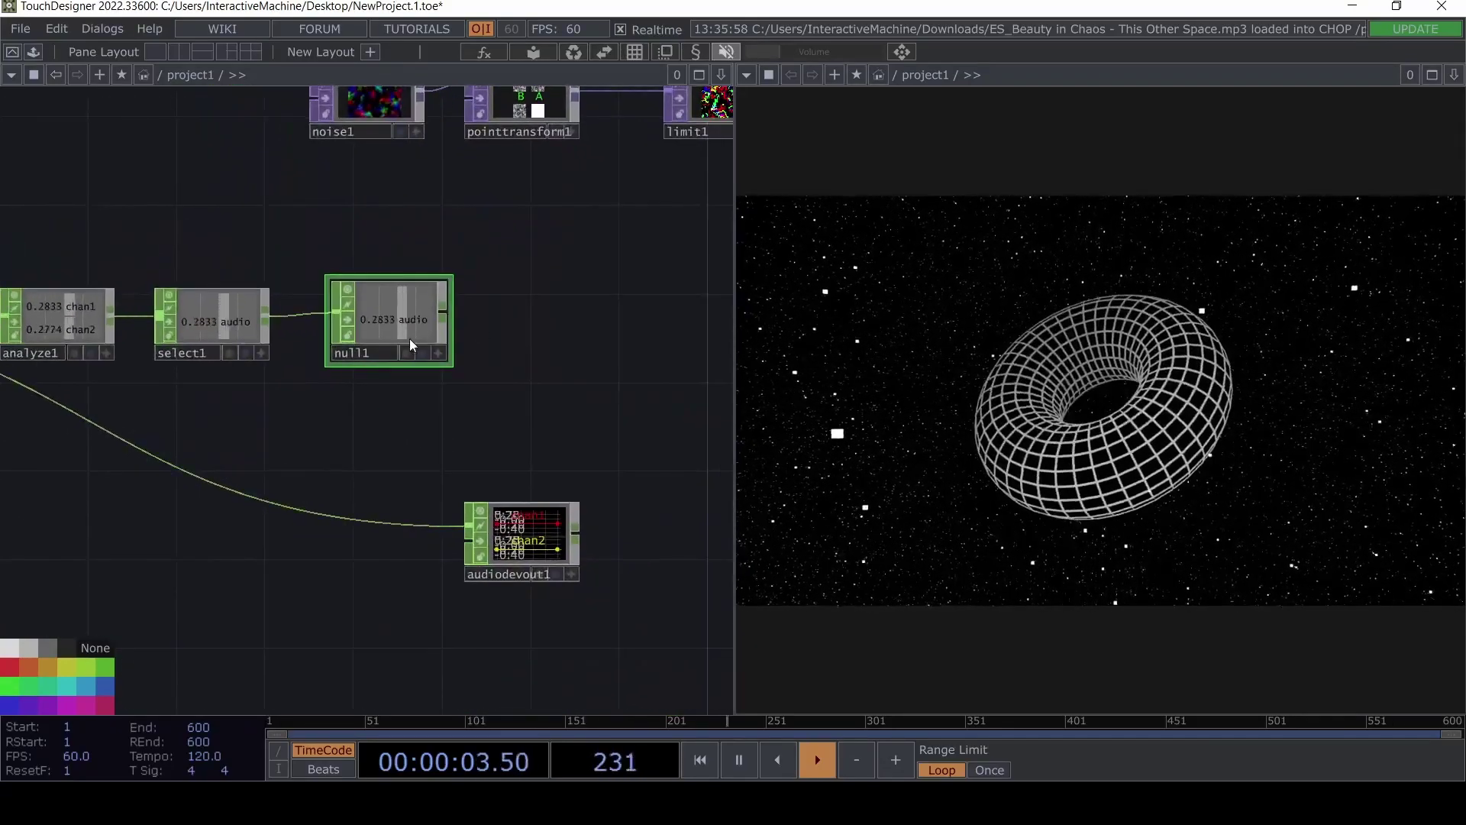
# Append a Speed CHOP to the output of null1 and compare its accumulating audio channel with the input.
pyautogui.rightClick(449, 319)
pyautogui.write('sp')
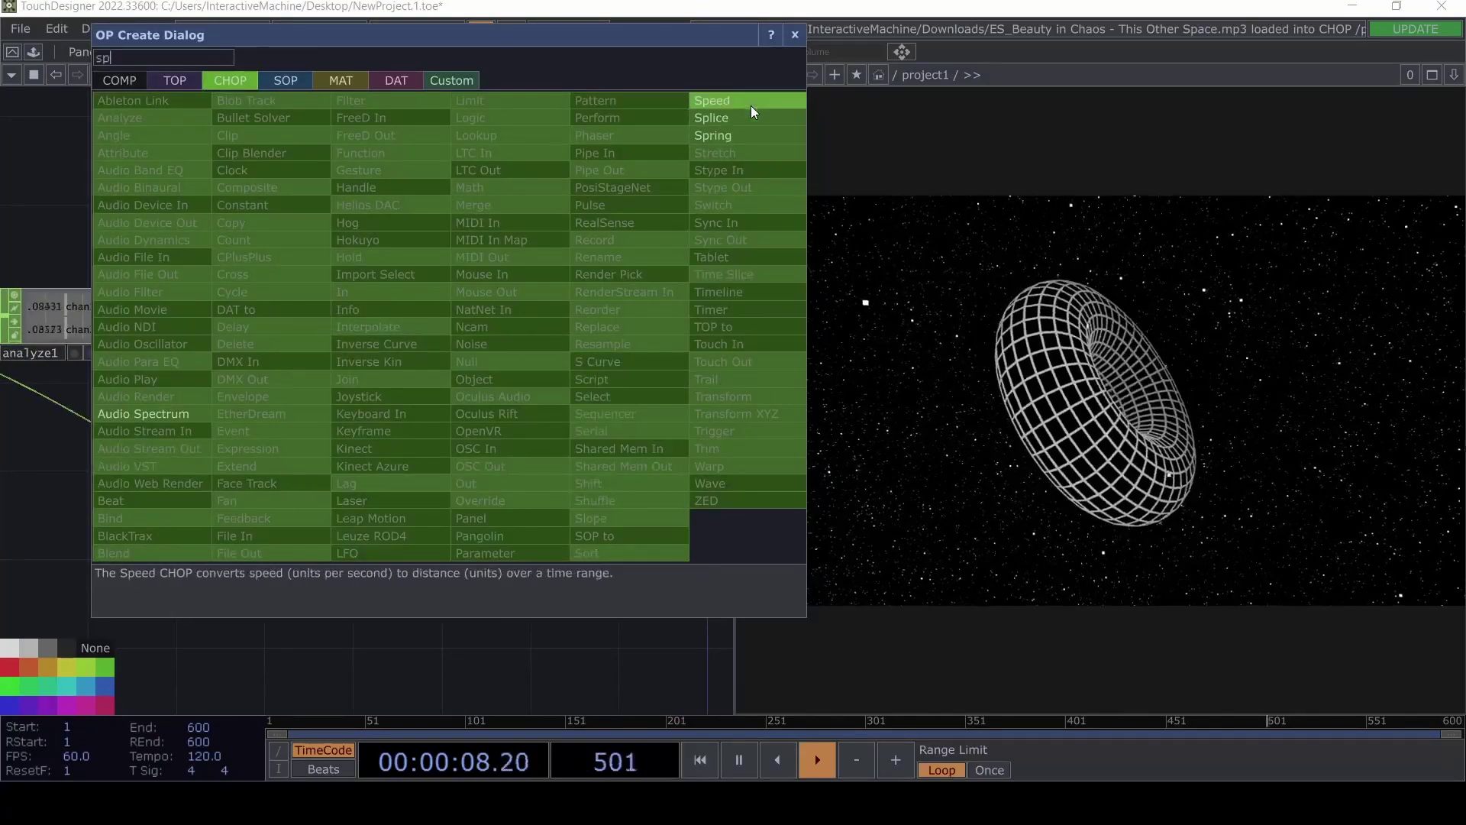
pyautogui.click(750, 104)
pyautogui.click(563, 333)
pyautogui.scroll(3, 562, 336)
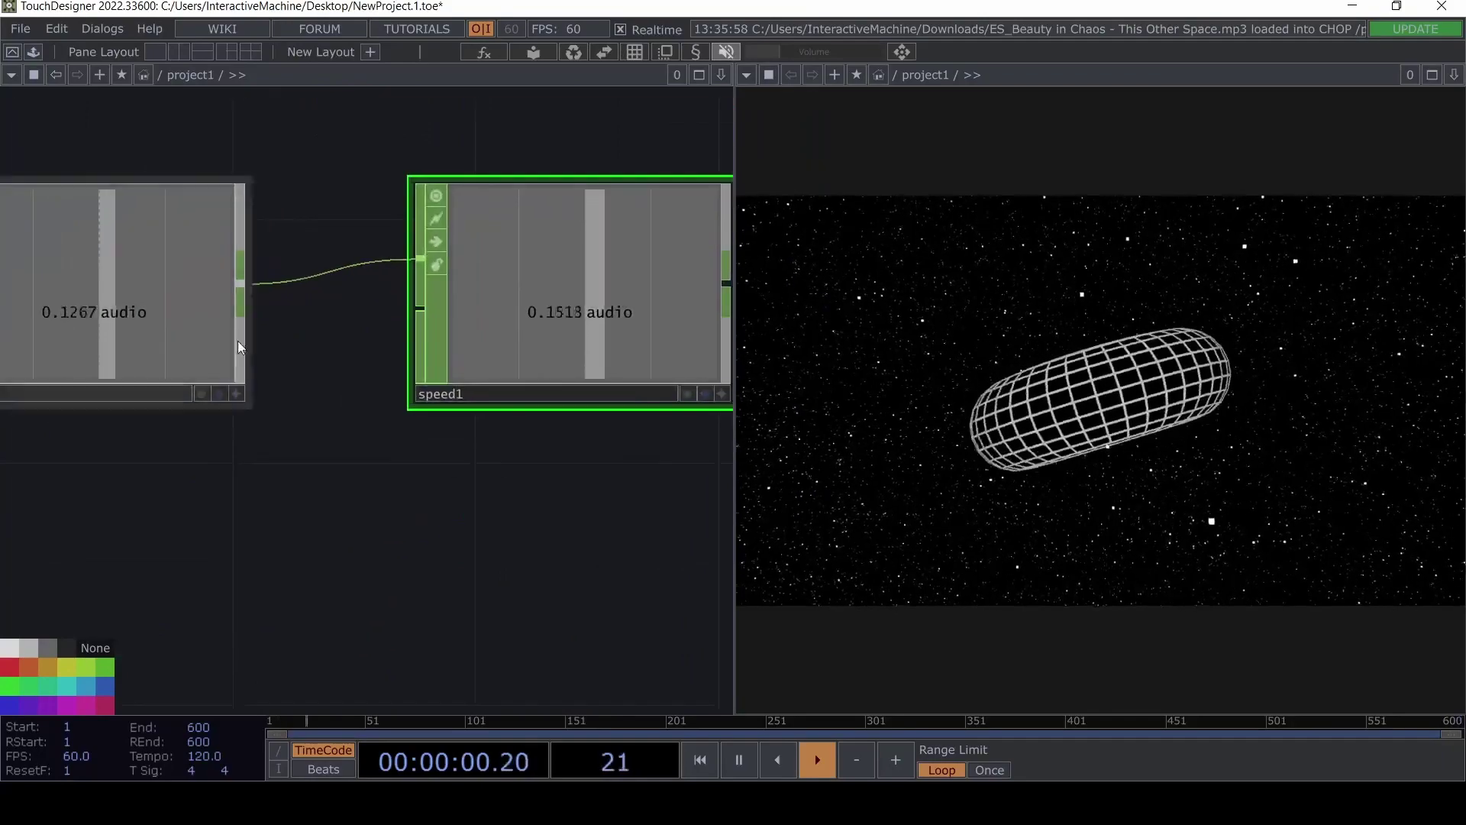
pyautogui.scroll(-2, 157, 347)
pyautogui.scroll(-3, 201, 353)
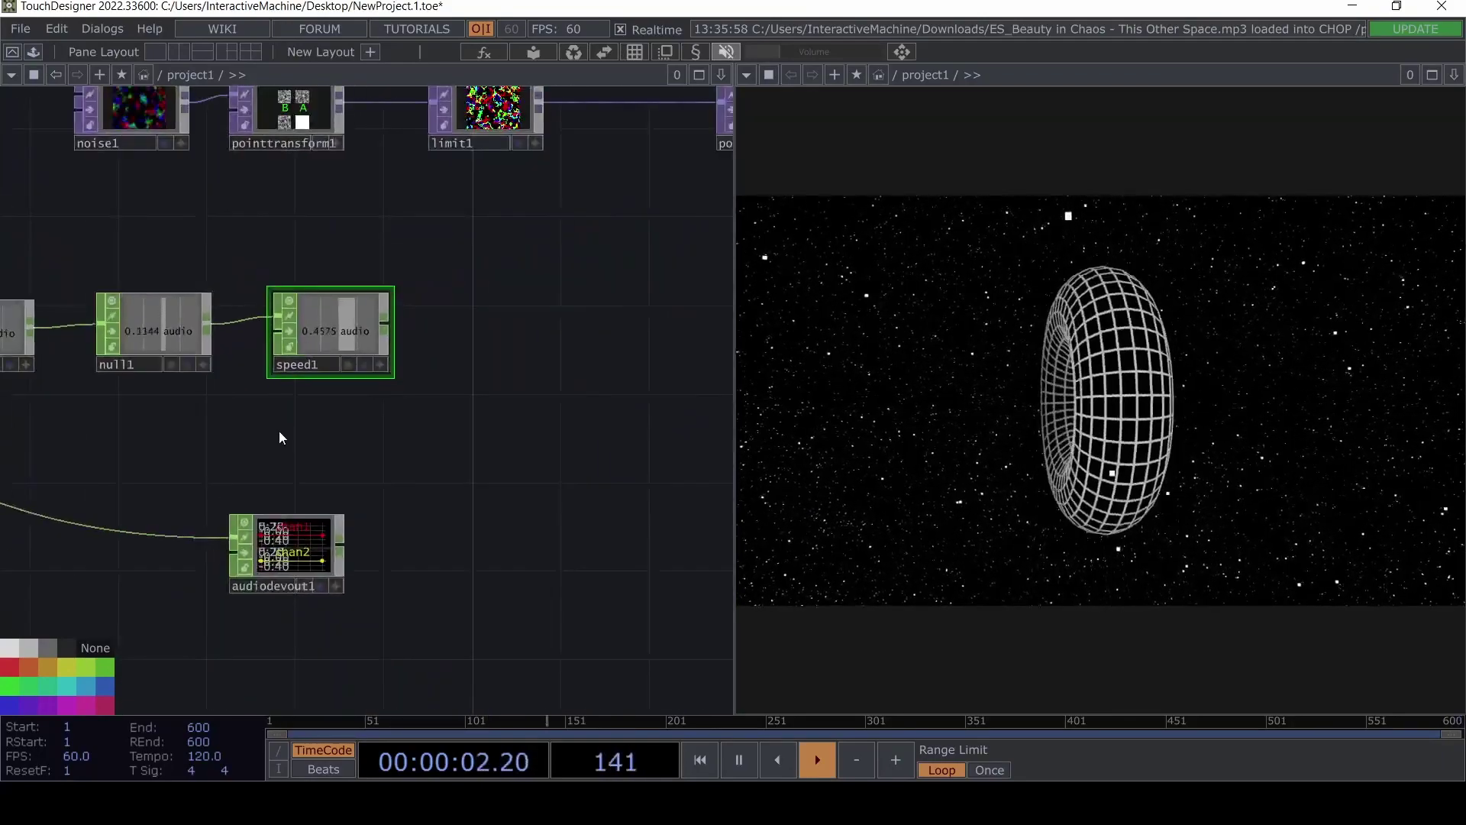
# Append a Null CHOP after speed1 and color that node red.
pyautogui.rightClick(397, 321)
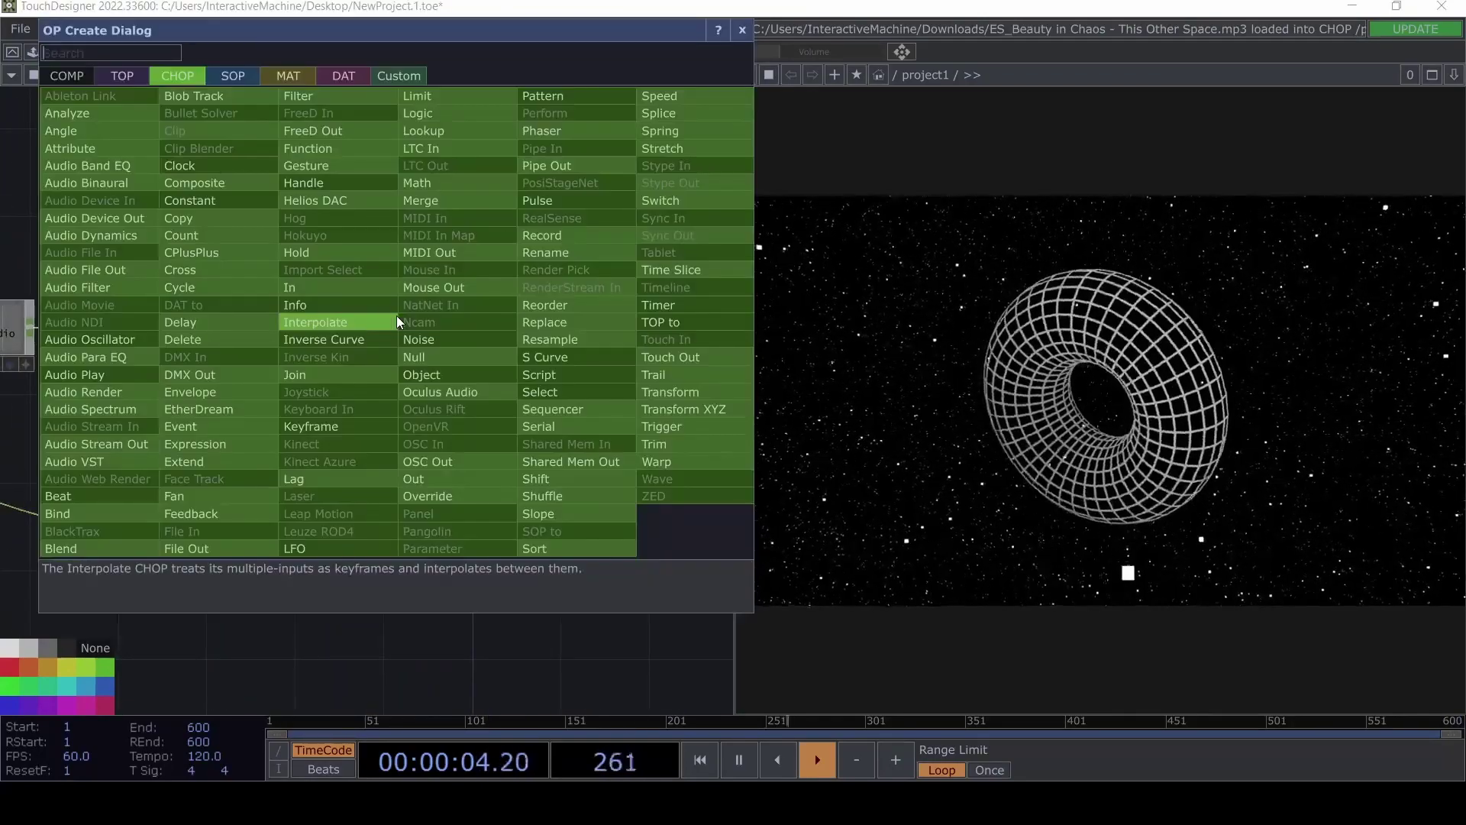
pyautogui.click(447, 347)
pyautogui.click(513, 328)
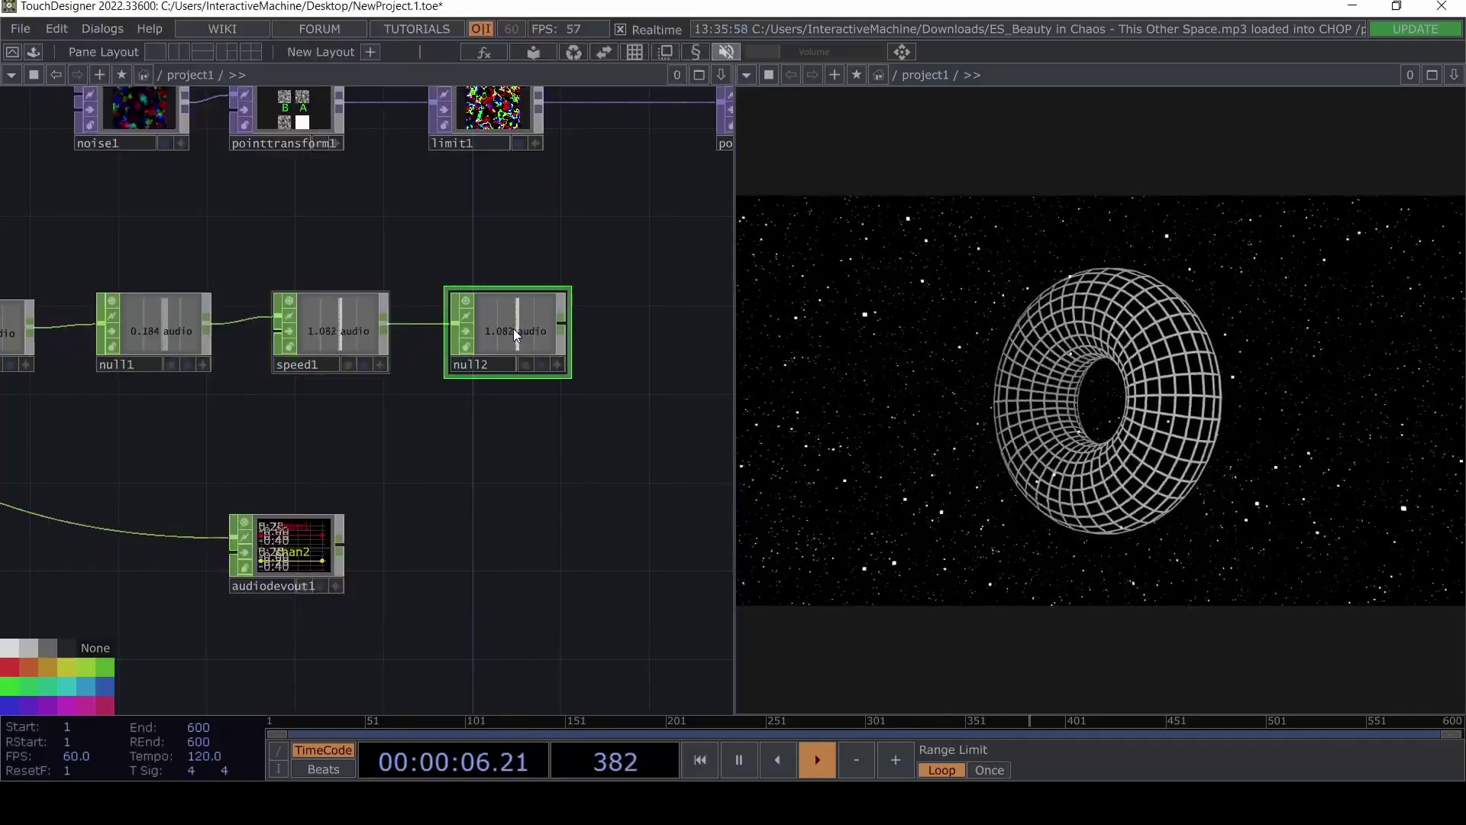
pyautogui.click(13, 670)
pyautogui.press('c')
pyautogui.scroll(-2, 507, 479)
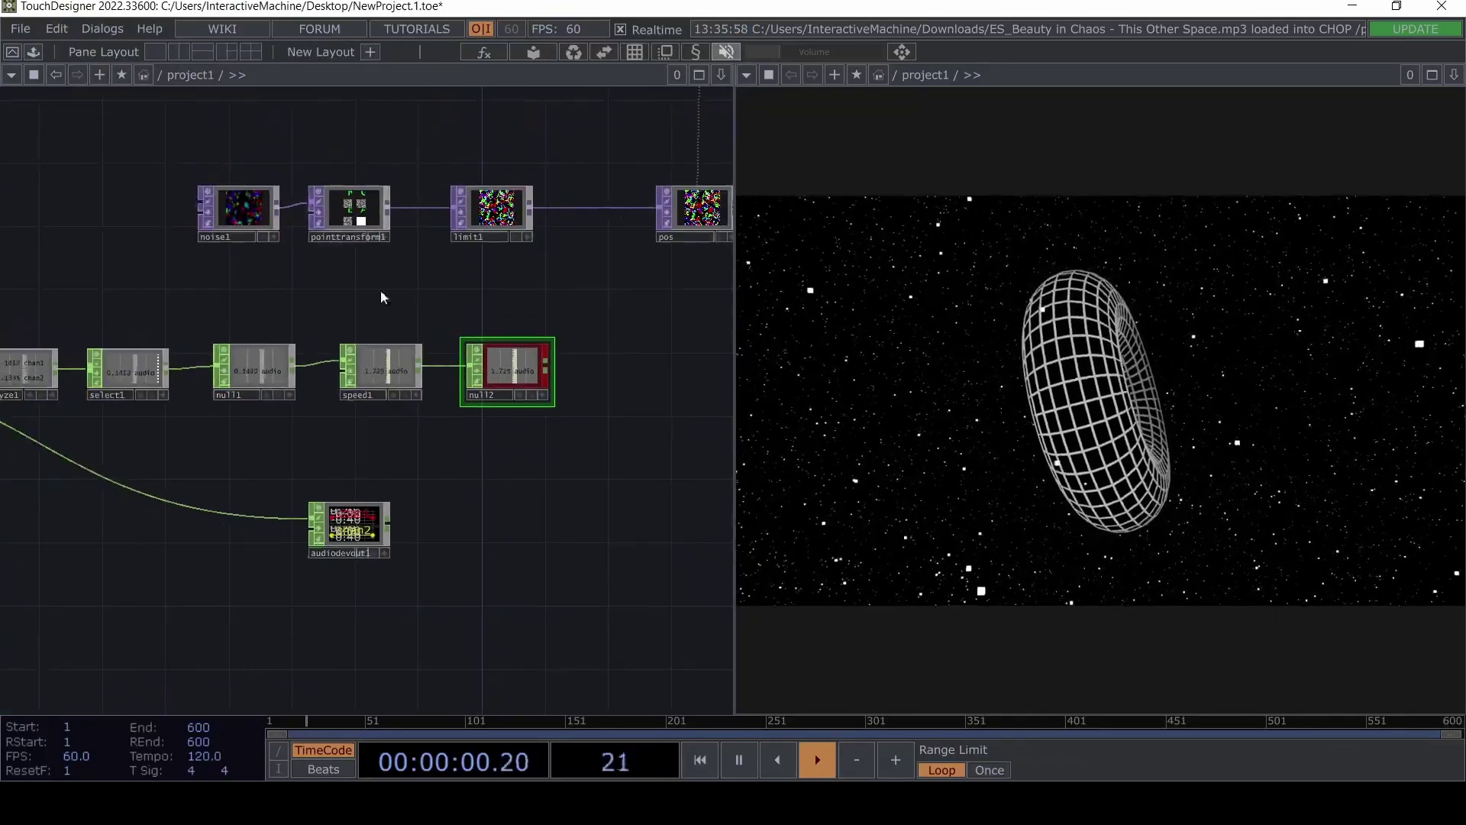
# Drive the Z translation of pointtransform1 with the audio channel of null2.
pyautogui.click(349, 215)
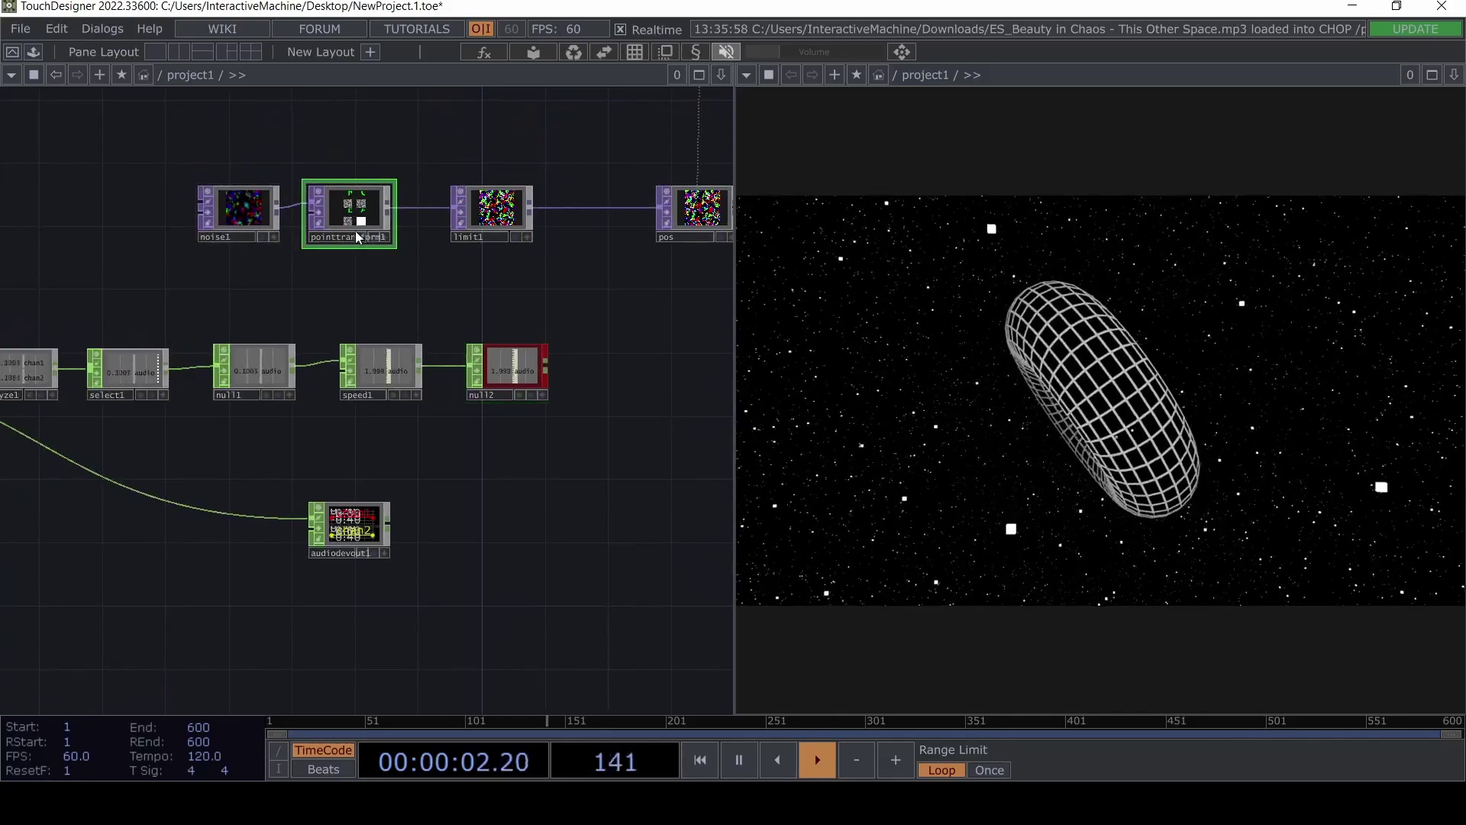
pyautogui.press('p')
pyautogui.moveTo(142, 299); pyautogui.dragTo(35, 305)
pyautogui.scroll(2, 191, 359)
pyautogui.scroll(1, 233, 387)
pyautogui.moveTo(238, 532); pyautogui.dragTo(179, 555)
pyautogui.click(232, 434)
pyautogui.moveTo(214, 420); pyautogui.dragTo(687, 290)
pyautogui.click(700, 280)
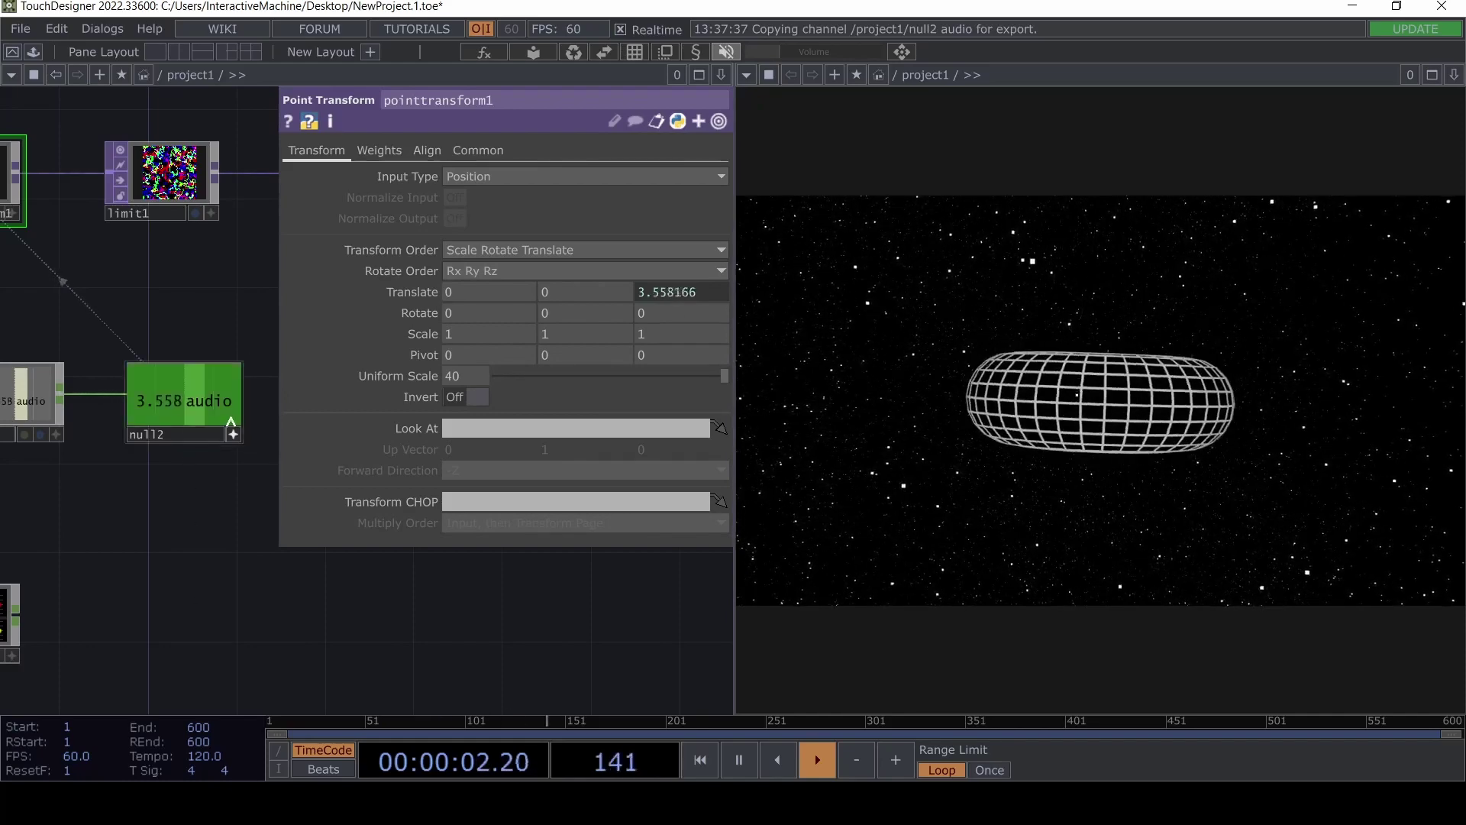
# Briefly unmute the audio to compare the track with the star motion, and close the pointtransform1 parameters.
pyautogui.moveTo(52, 618); pyautogui.dragTo(208, 614)
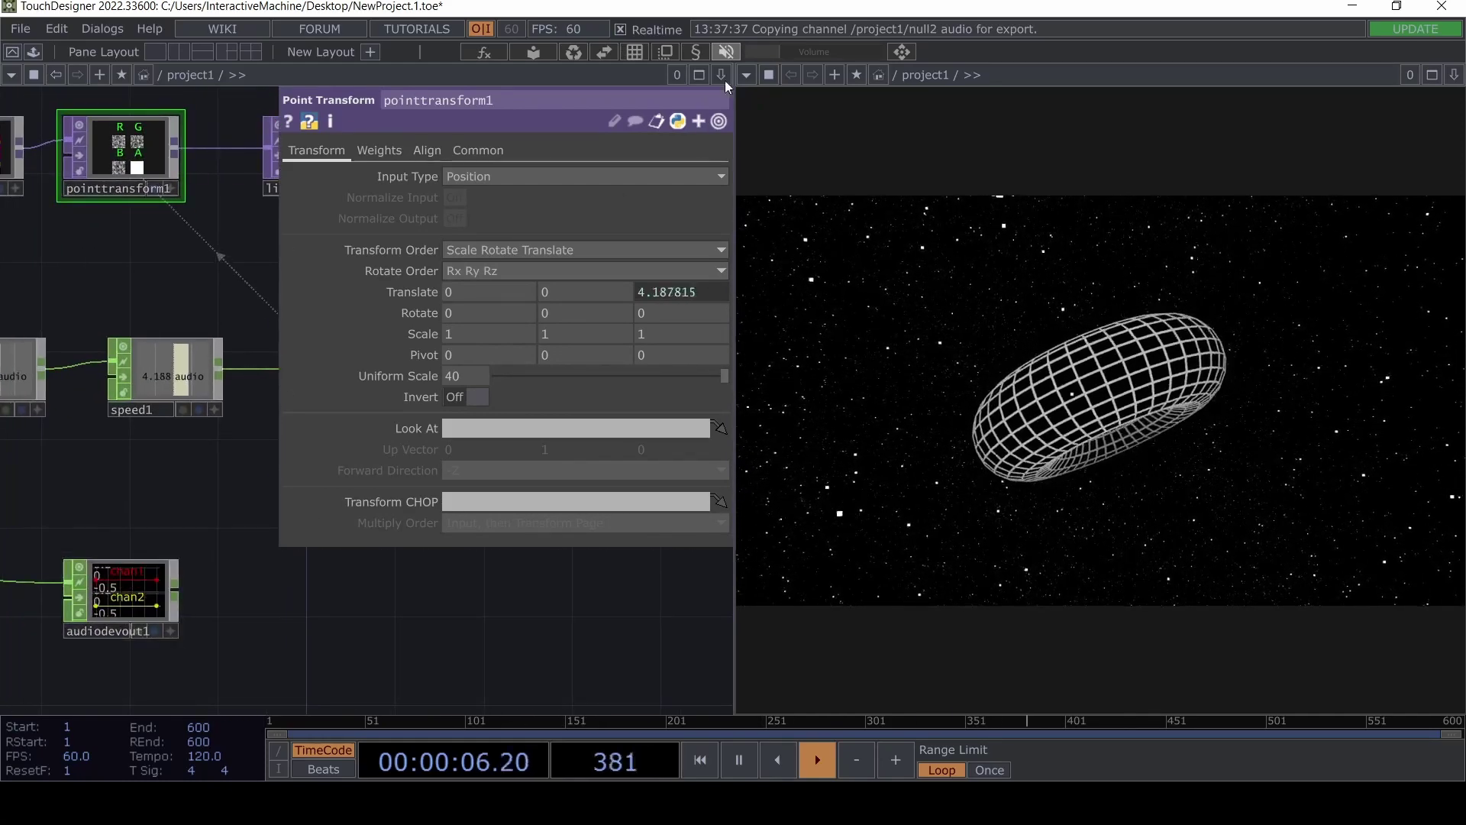
pyautogui.click(724, 51)
pyautogui.click(724, 51)
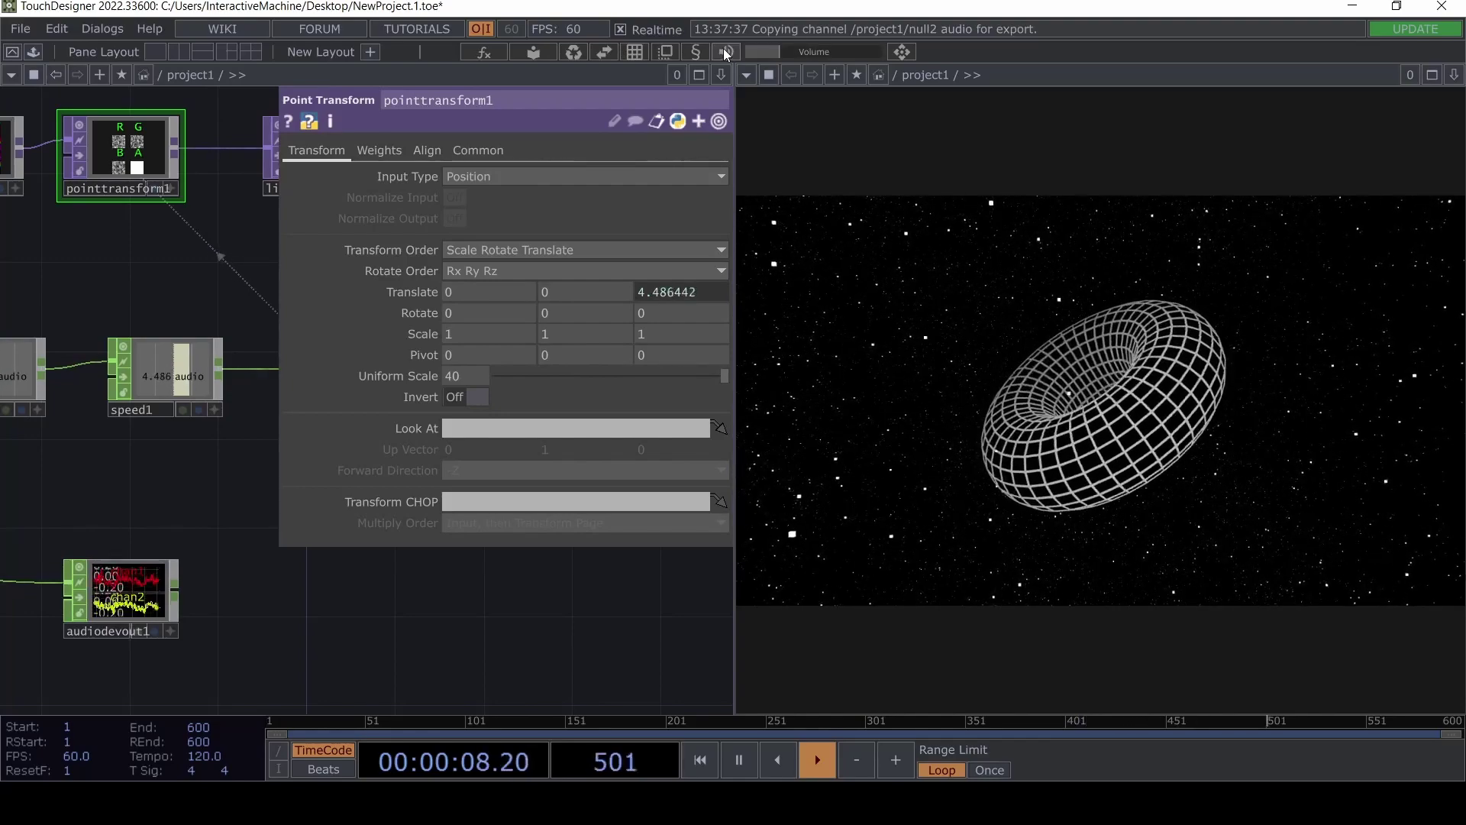
pyautogui.press('p')
# Move speed1 and null2 farther from null1 and insert a Math CHOP between null1 and speed1.
pyautogui.moveTo(353, 503); pyautogui.dragTo(490, 479)
pyautogui.click(283, 343)
pyautogui.moveTo(253, 291); pyautogui.dragTo(517, 414)
pyautogui.moveTo(306, 359); pyautogui.dragTo(482, 359)
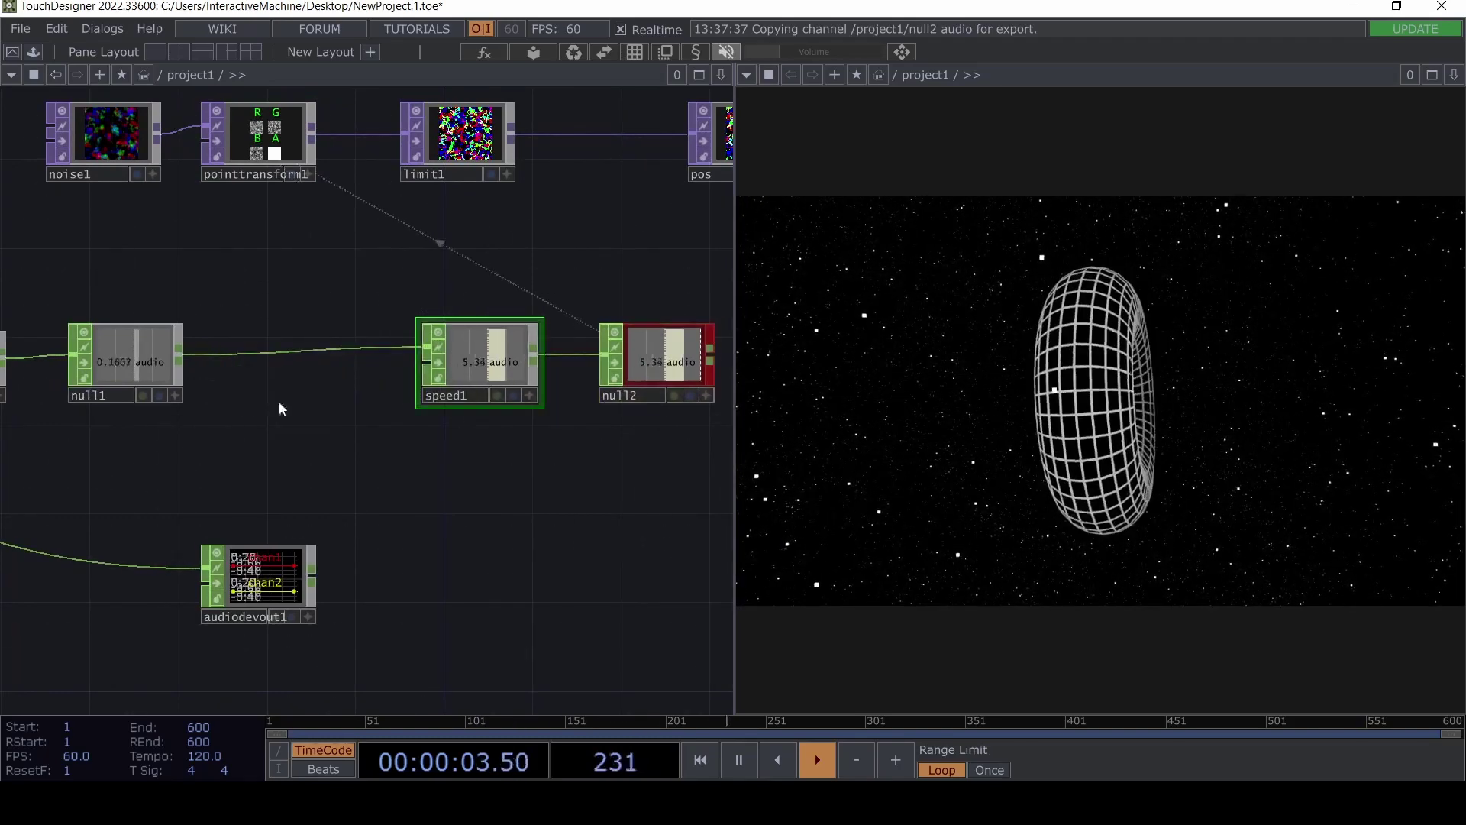
pyautogui.rightClick(247, 354)
pyautogui.click(287, 341)
pyautogui.write('mat')
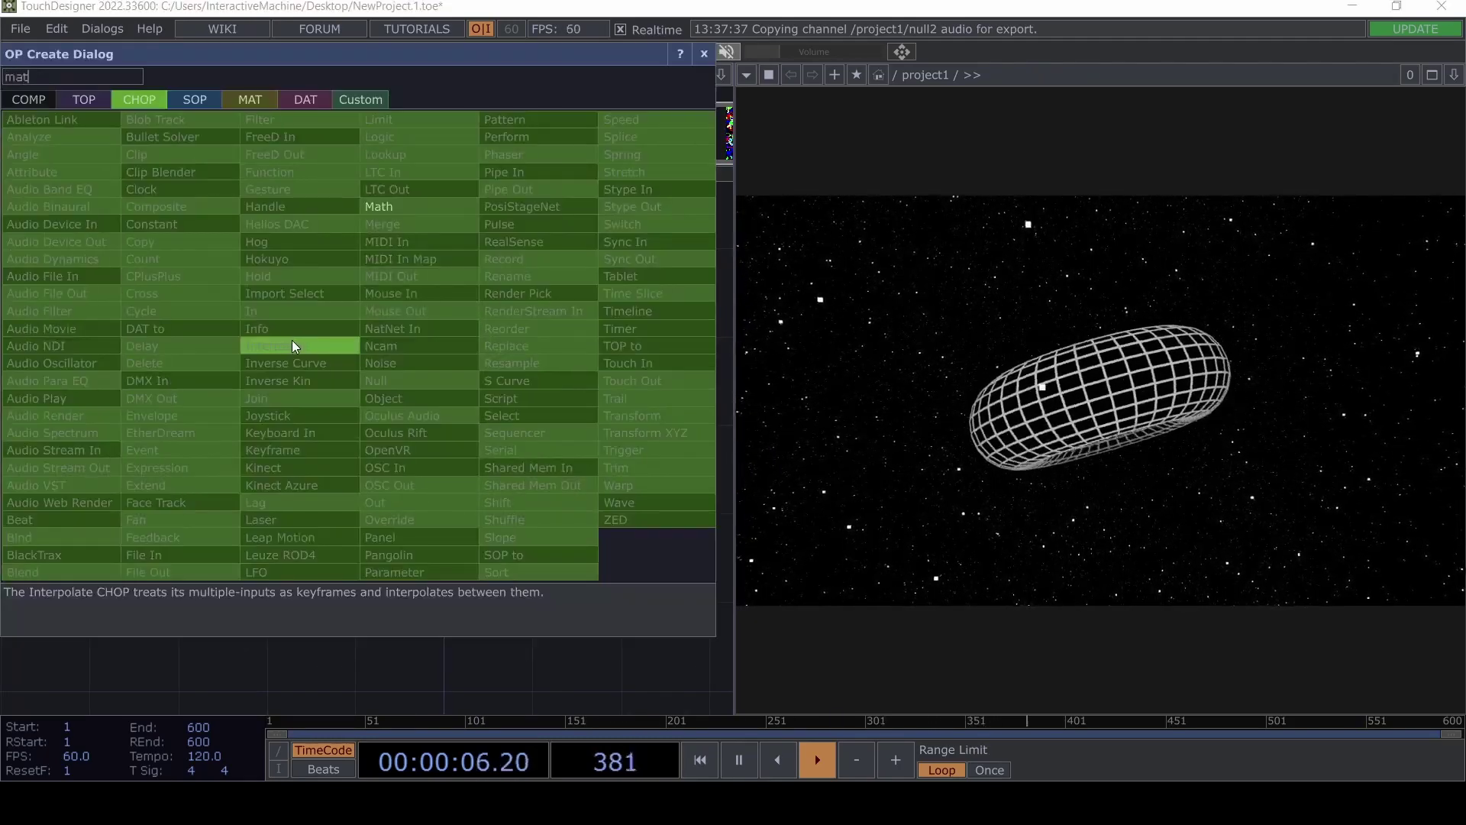
pyautogui.click(401, 210)
pyautogui.click(300, 353)
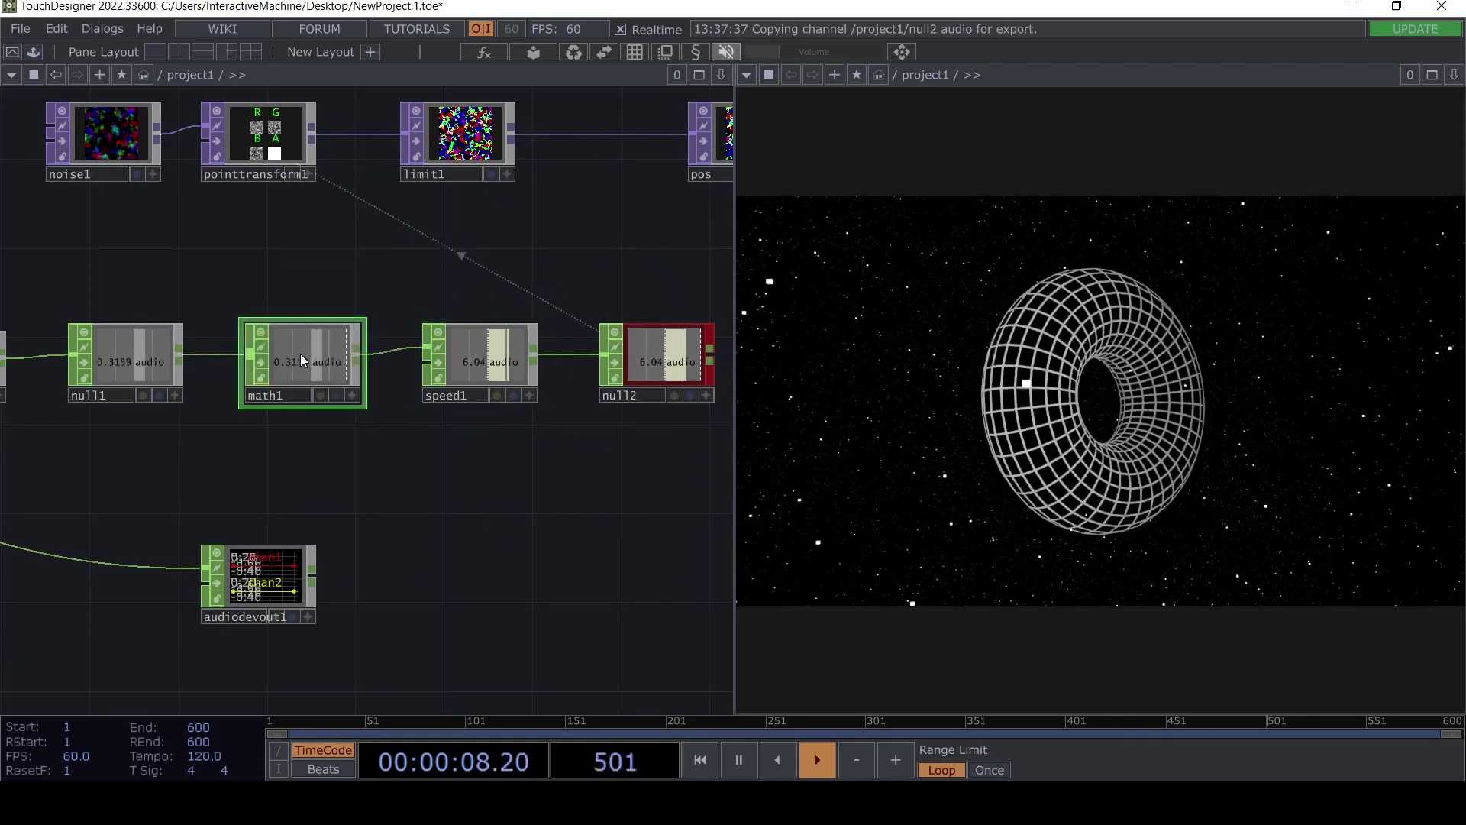
# With the audio unmuted, try Multiply values of 10, 20 and 50 on math1 and settle on 30.
pyautogui.press('p')
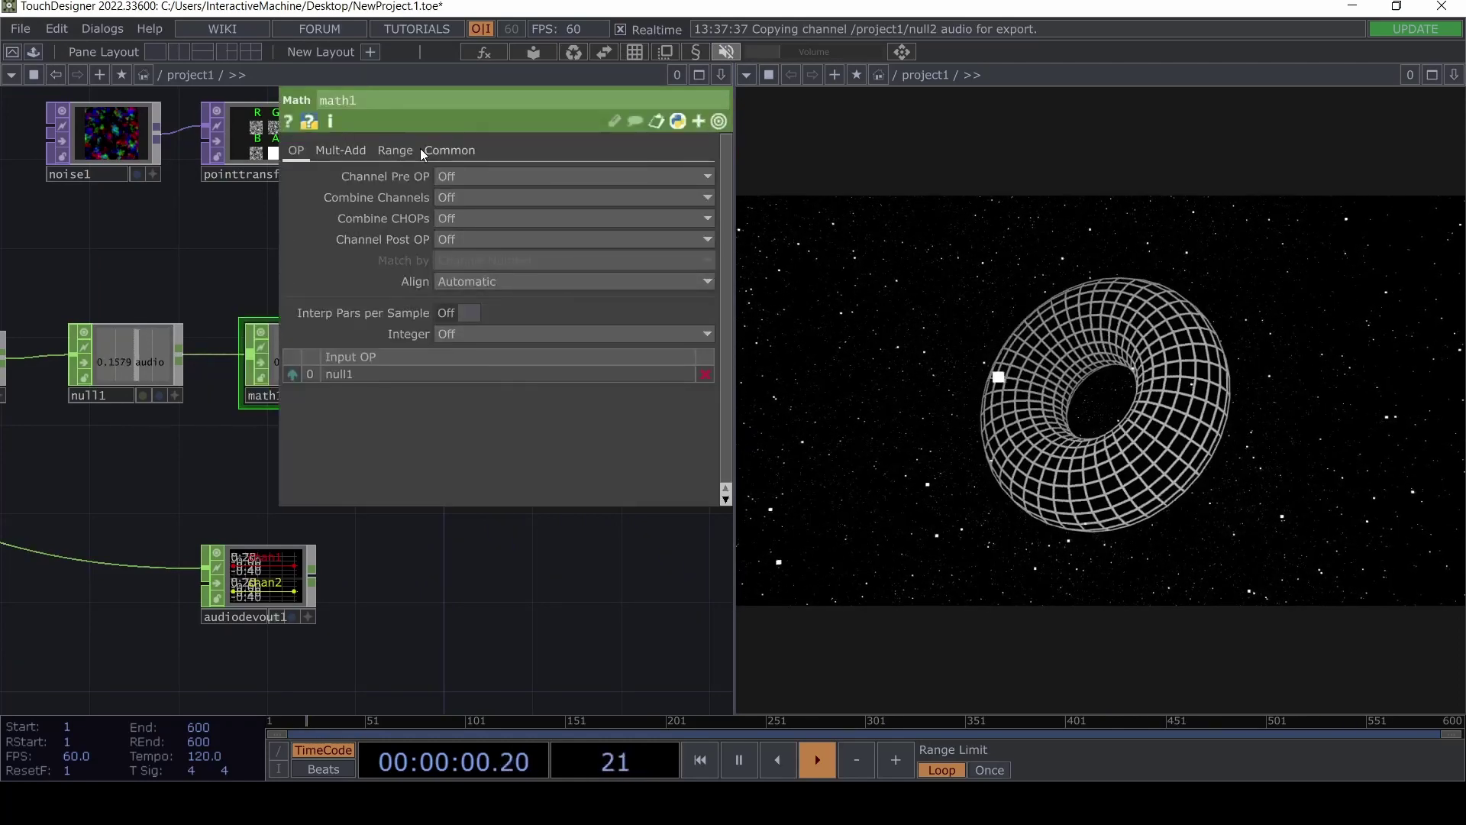
pyautogui.click(341, 150)
pyautogui.moveTo(507, 199); pyautogui.dragTo(717, 204)
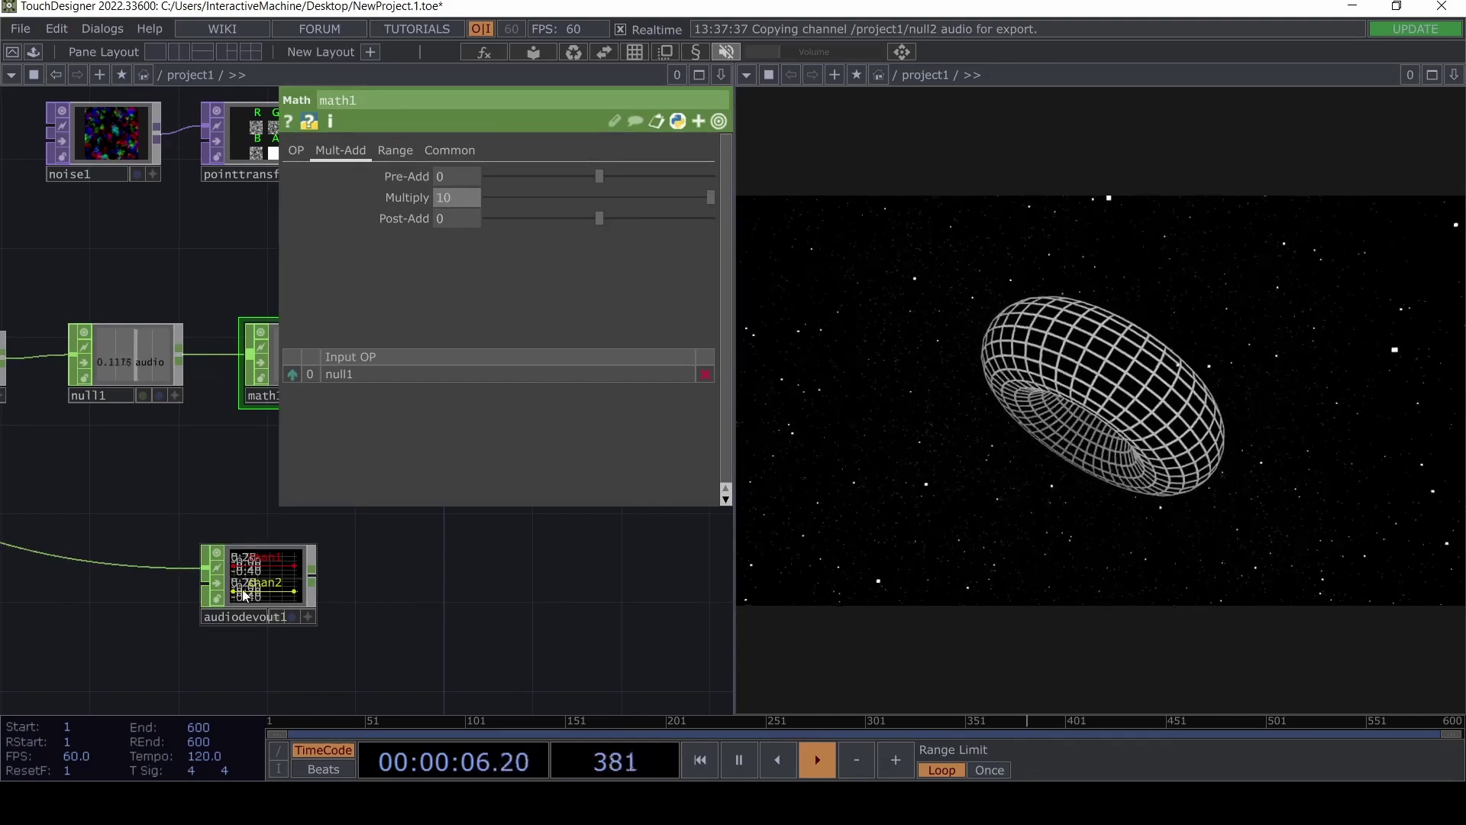
pyautogui.click(728, 51)
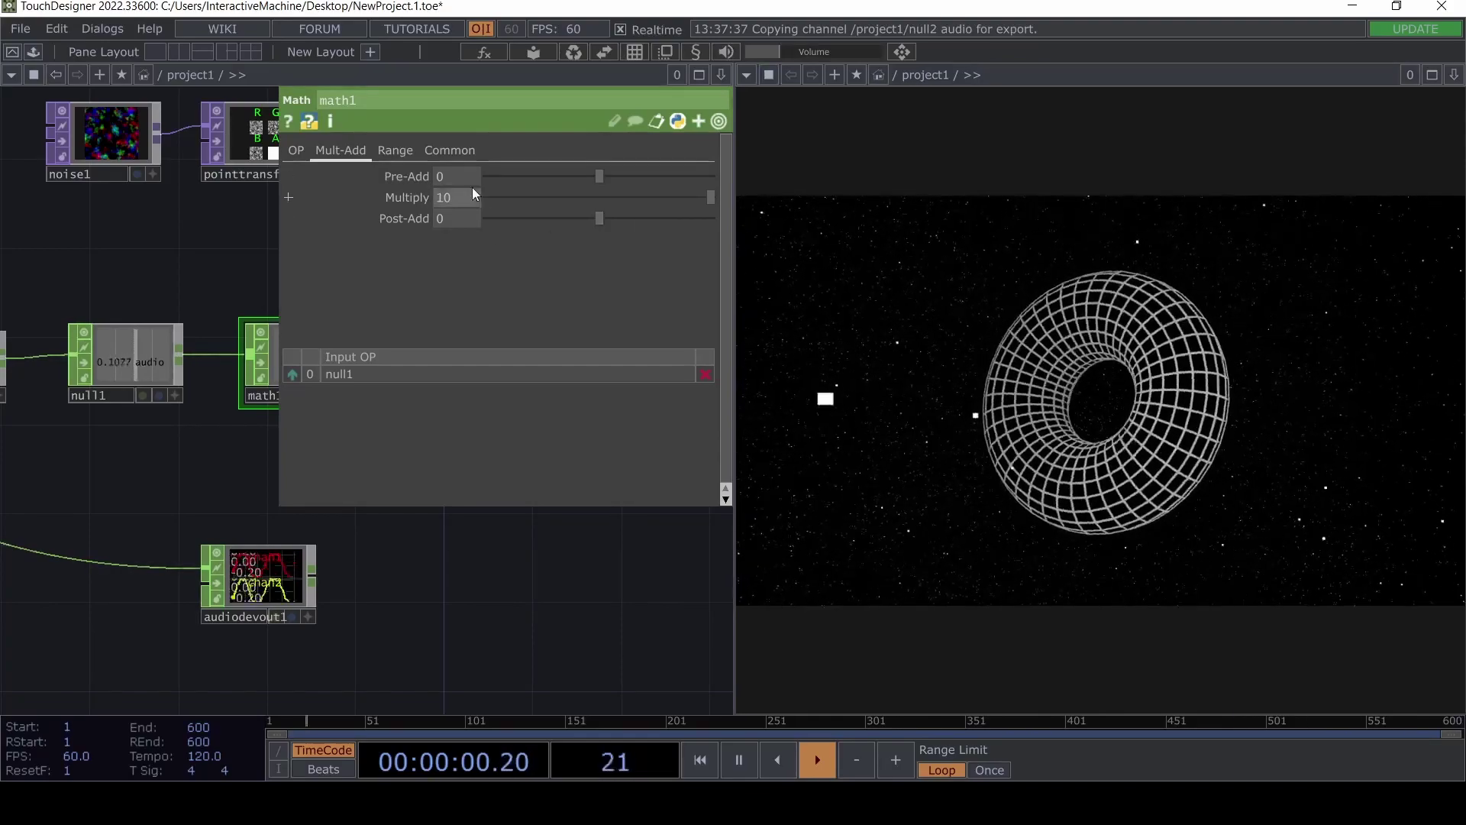
pyautogui.write('20')
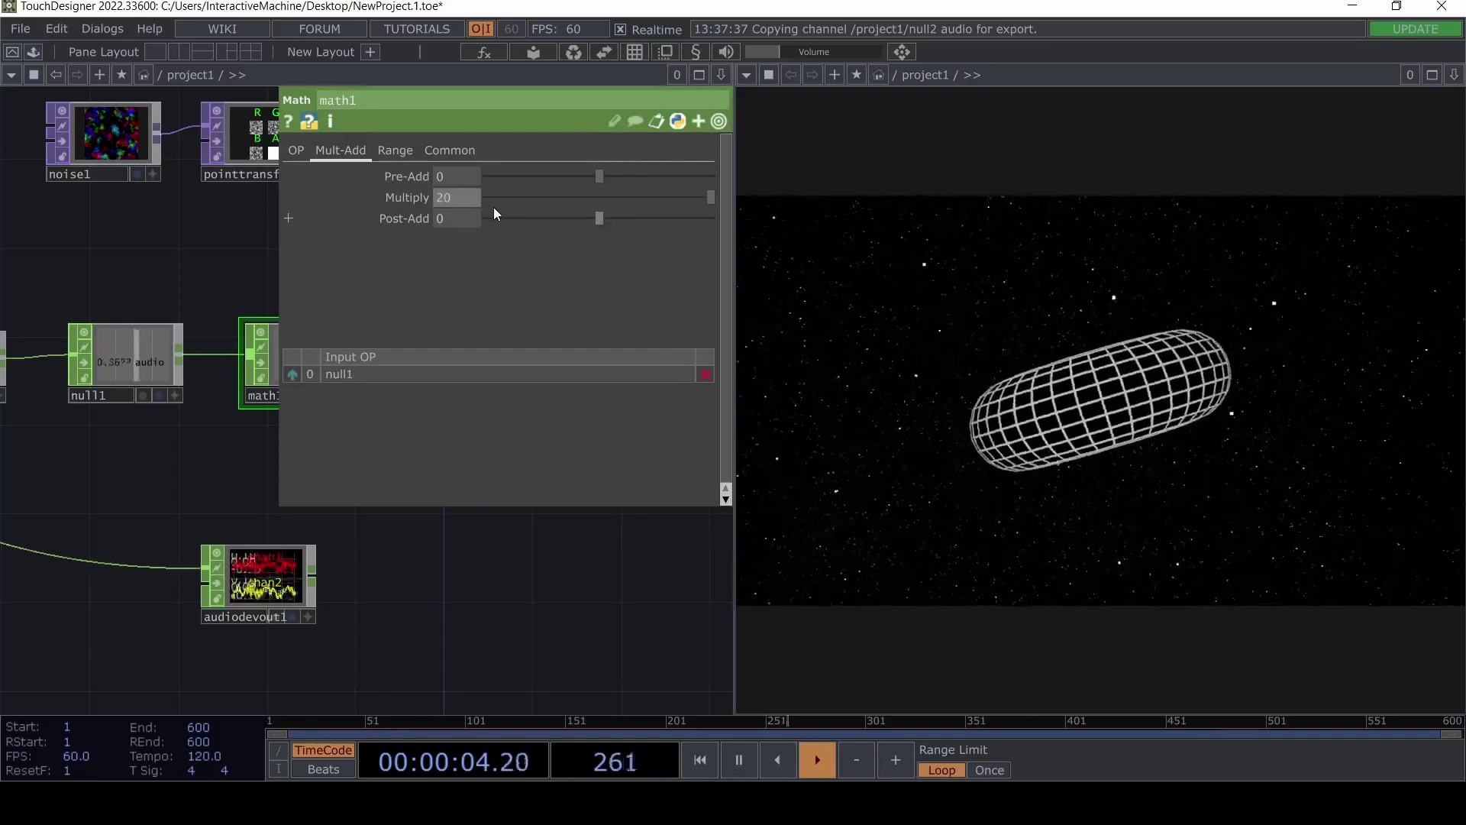
pyautogui.write('50')
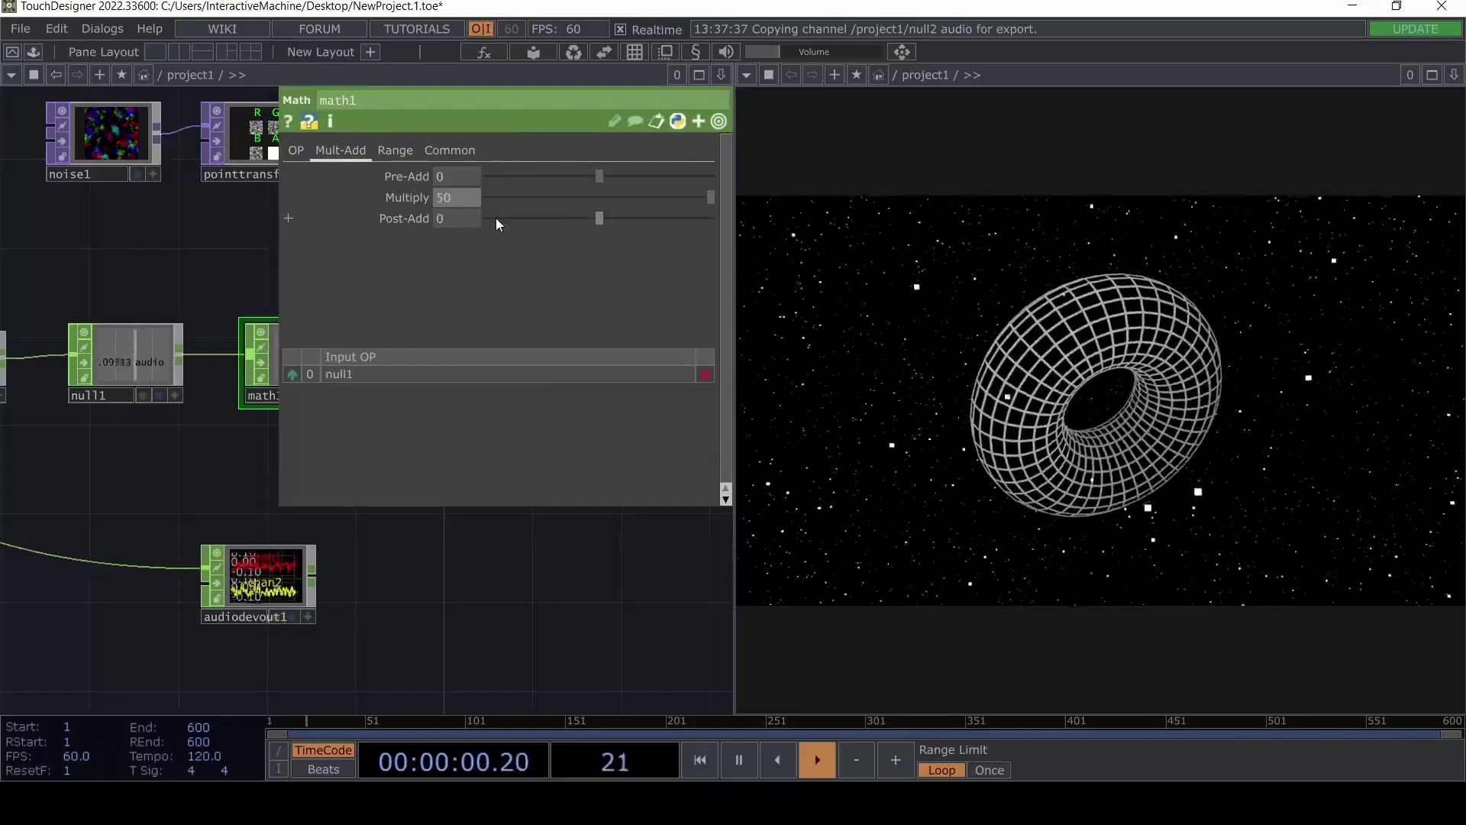
pyautogui.write('30')
pyautogui.press('Return')
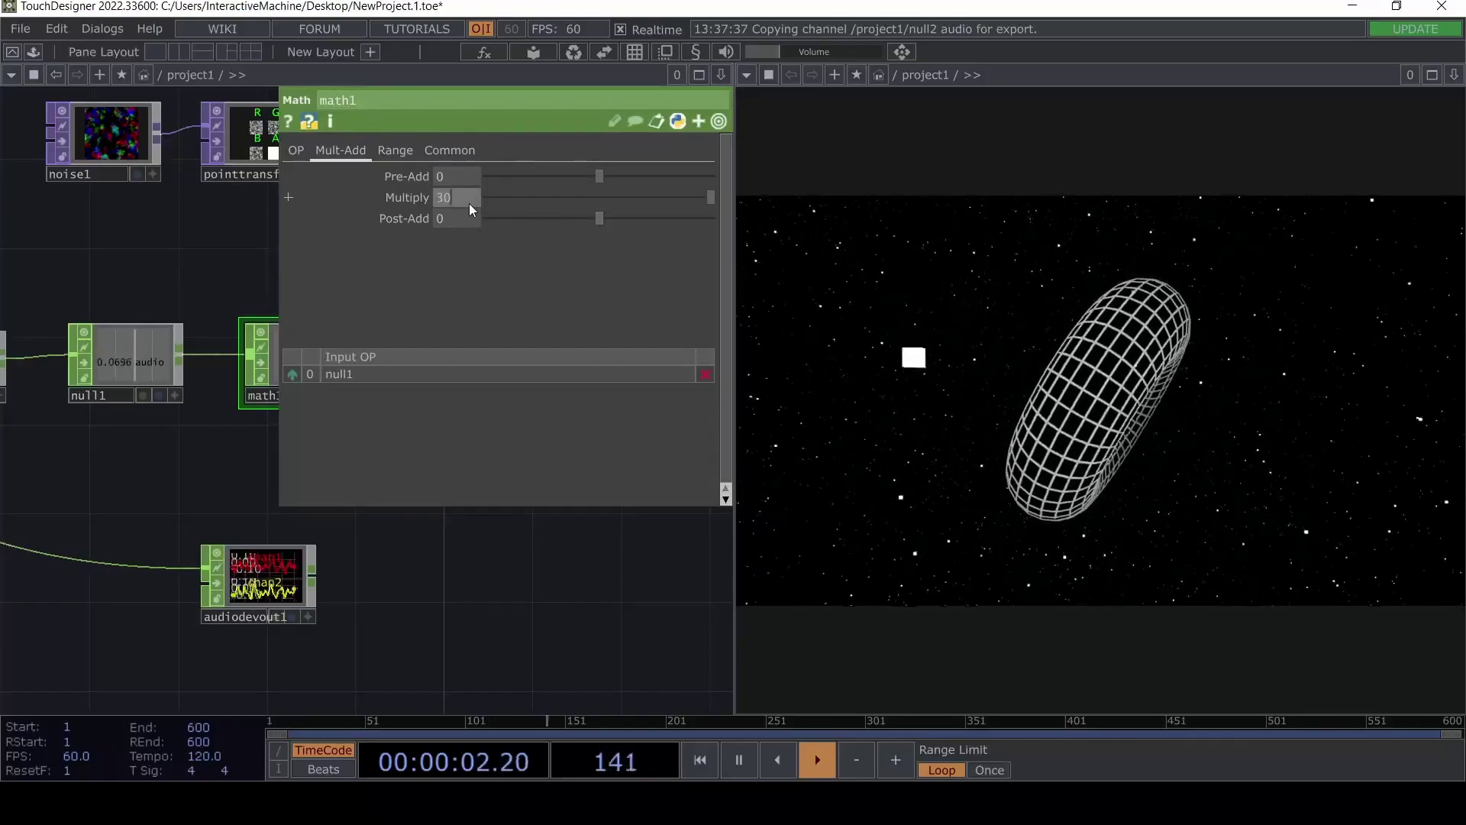
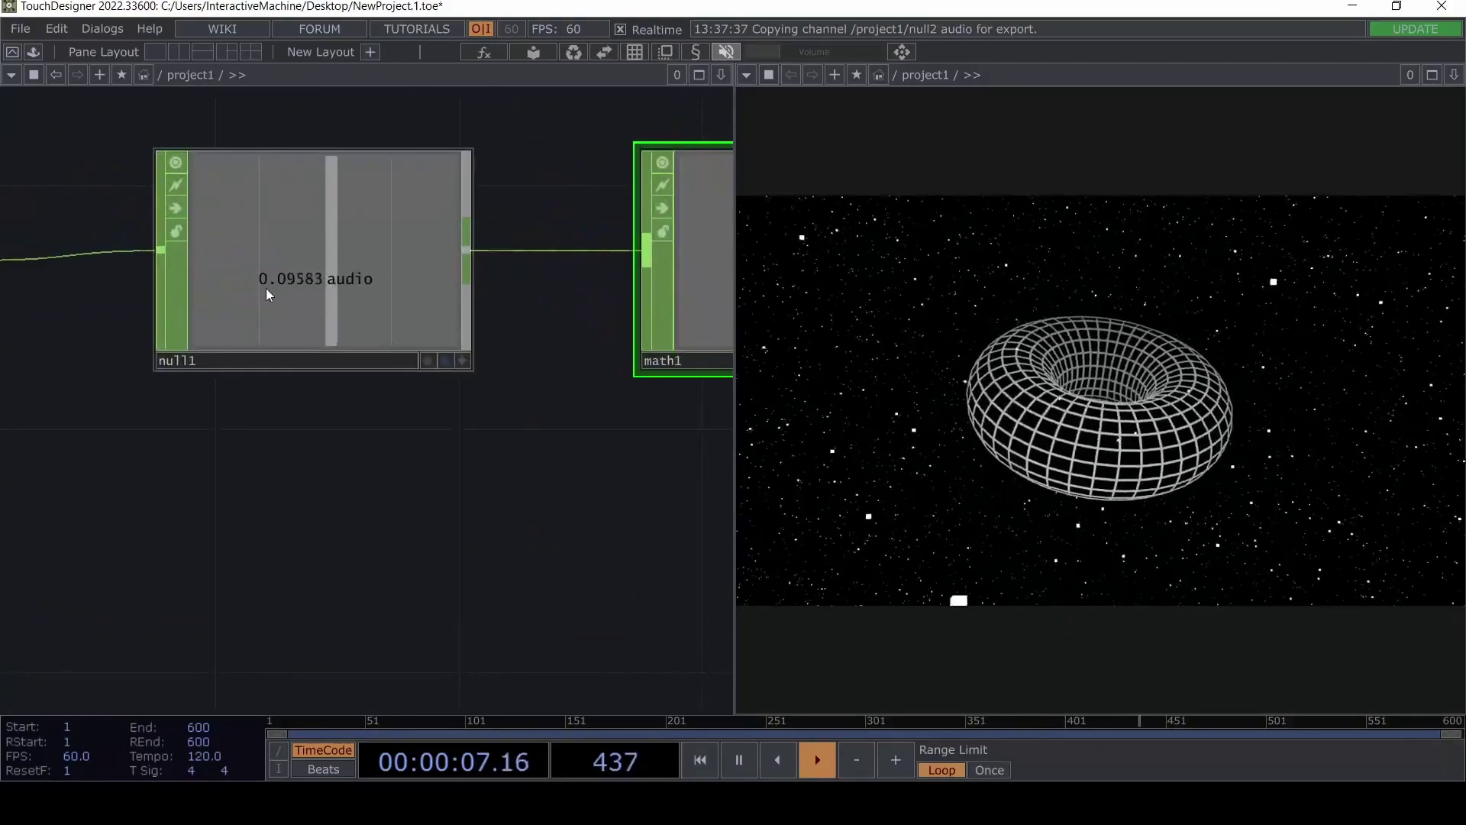
# Inspect the audio channel of null1 and shift math1, speed1 and null2 farther away from it.
pyautogui.scroll(2, 267, 288)
pyautogui.scroll(-8, 272, 288)
pyautogui.moveTo(362, 465); pyautogui.dragTo(224, 419)
pyautogui.scroll(-3, 285, 456)
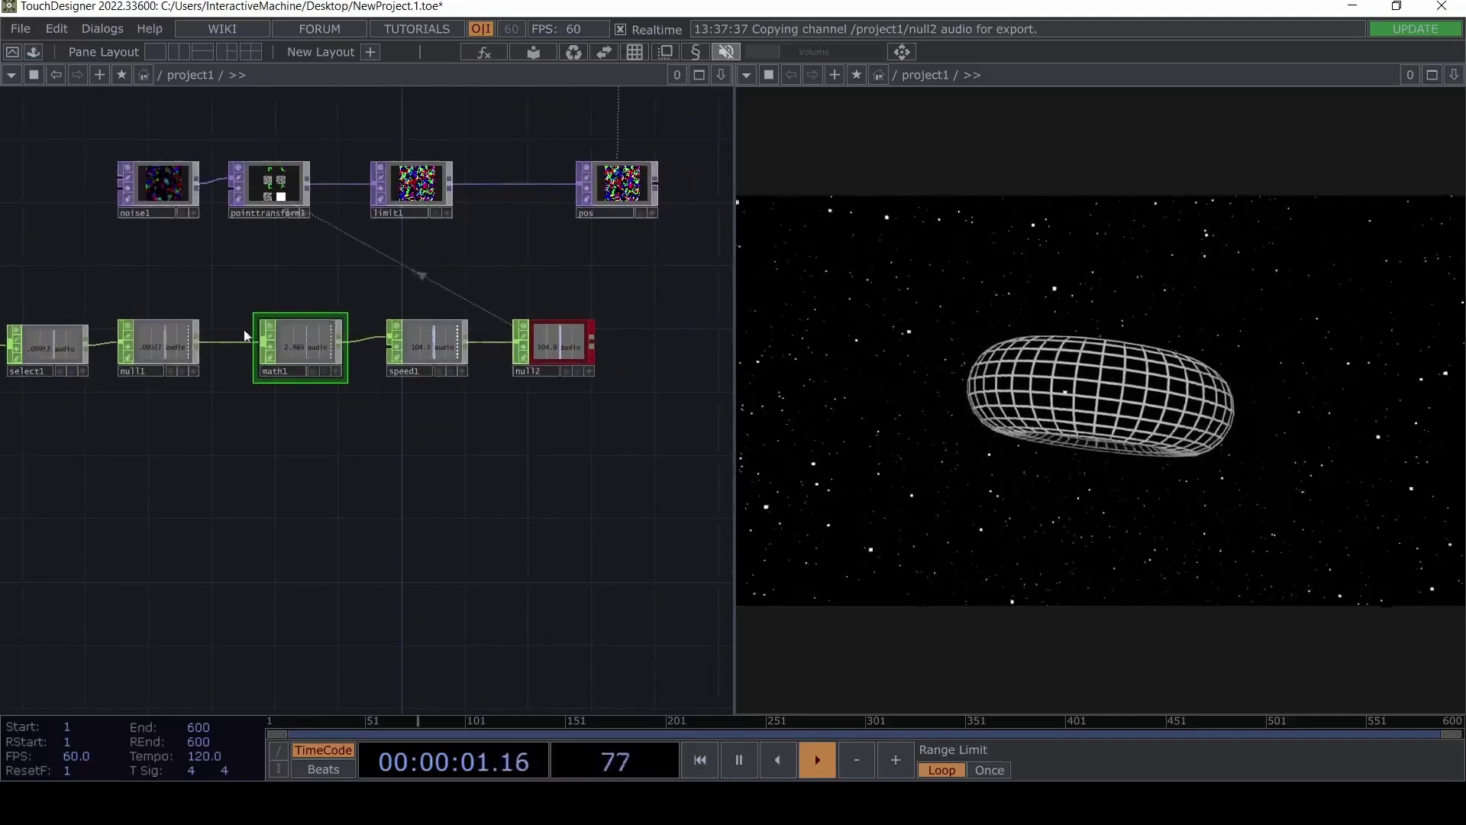
pyautogui.moveTo(323, 352); pyautogui.dragTo(403, 352)
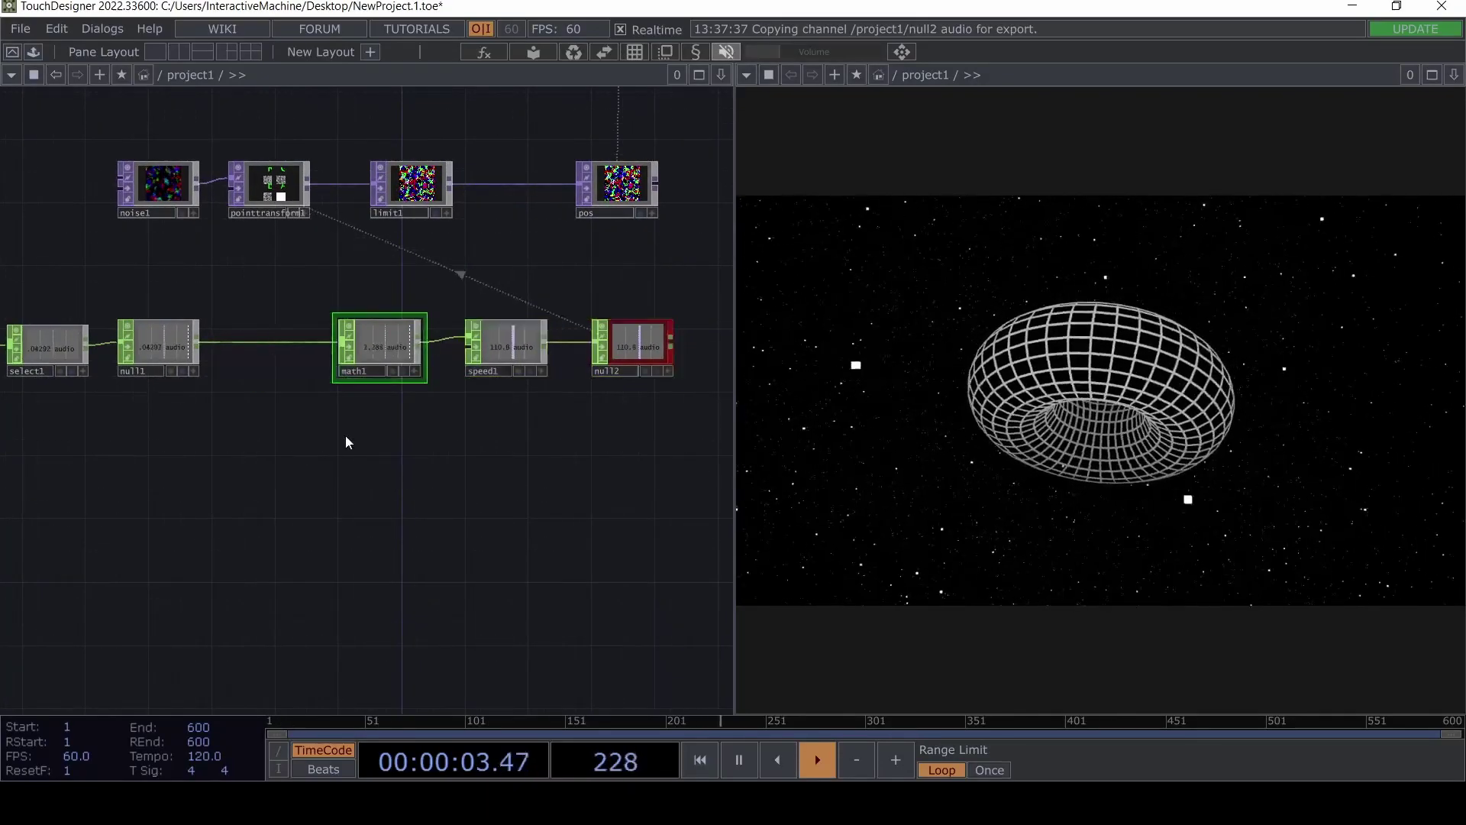
# Branch a Trail CHOP off the output of null1, place it below the chain and examine its graph.
pyautogui.rightClick(250, 342)
pyautogui.click(275, 341)
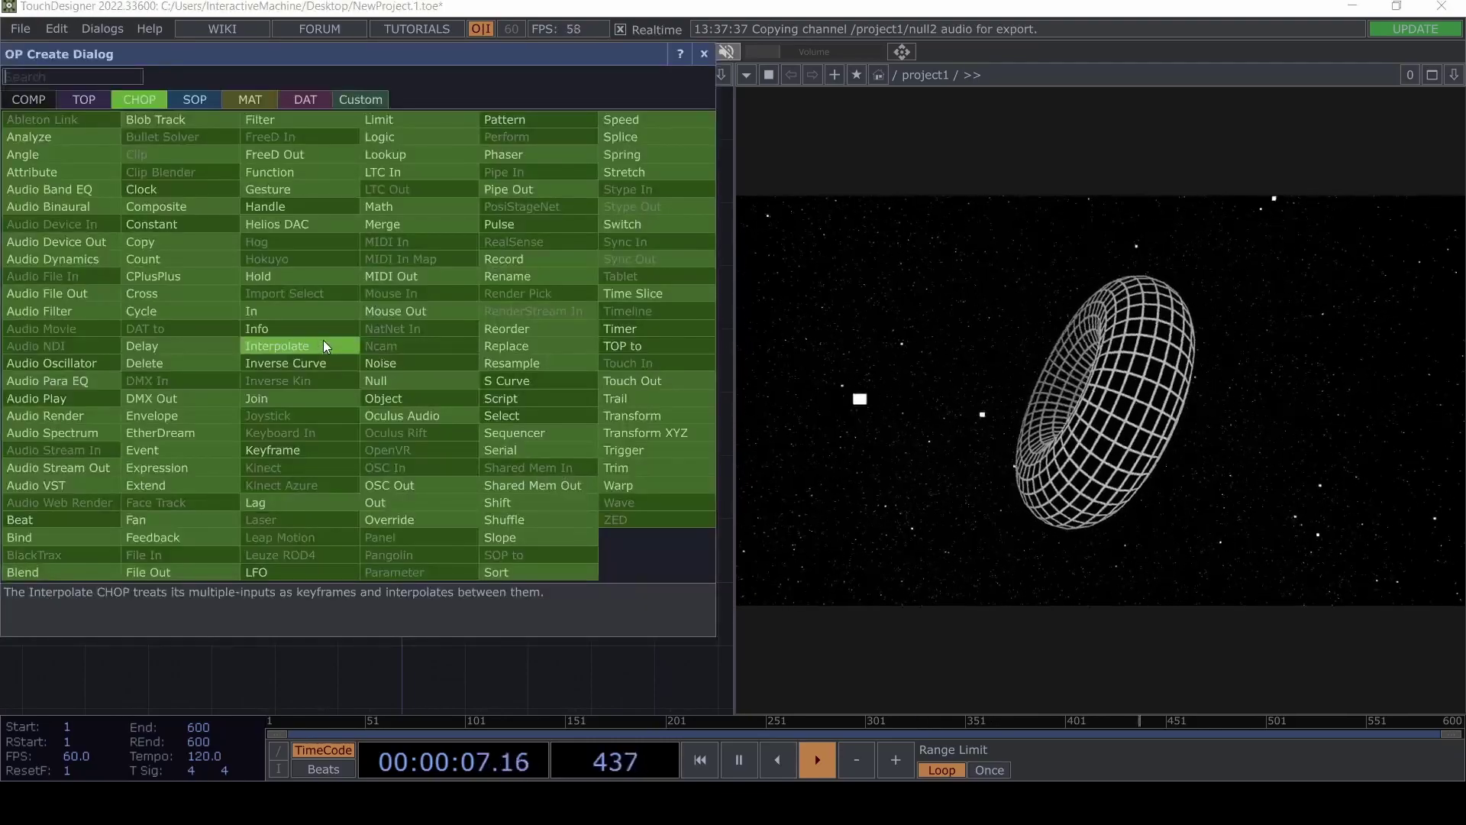
pyautogui.click(634, 416)
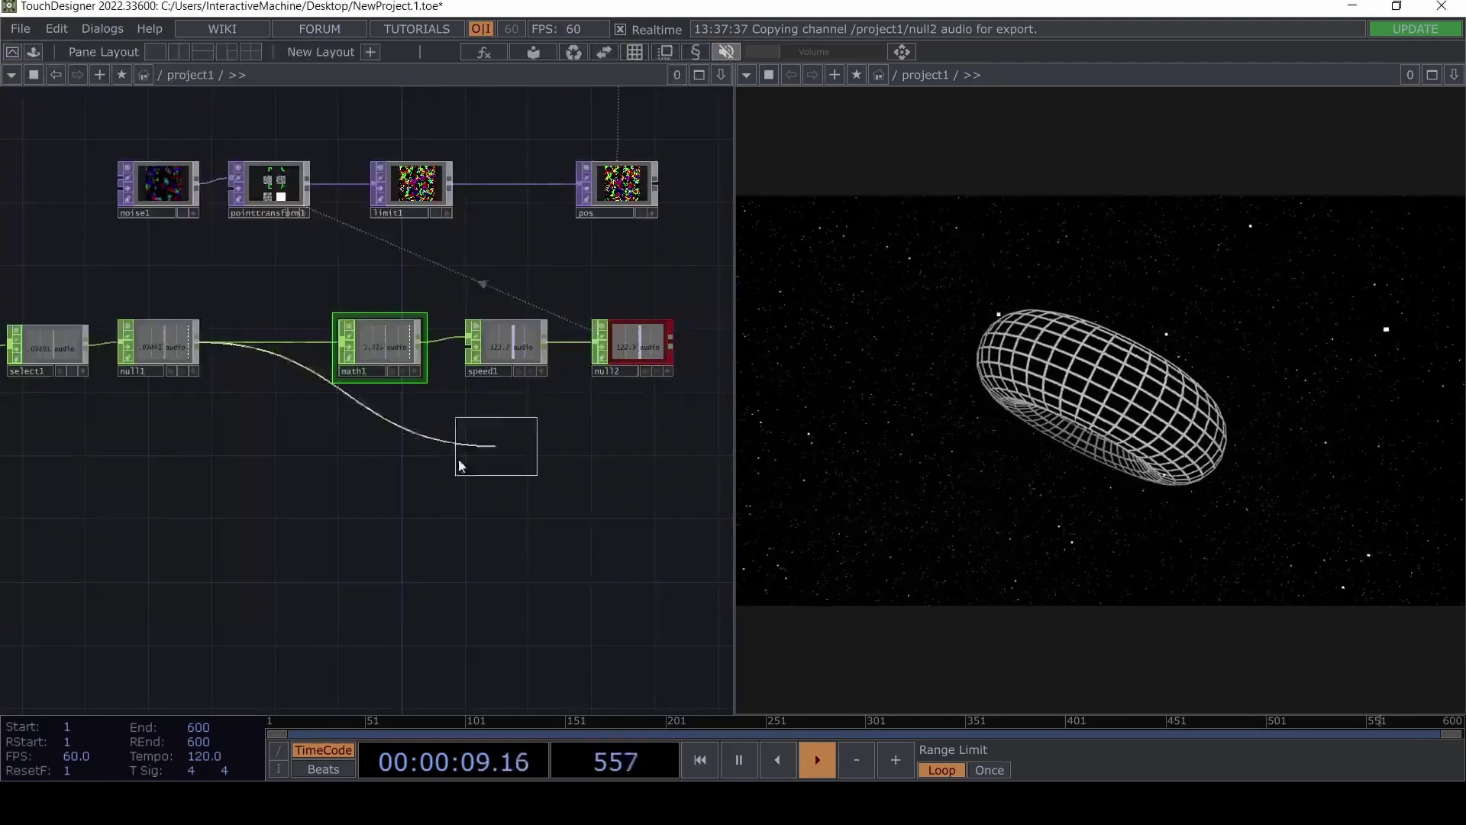
pyautogui.click(264, 510)
pyautogui.scroll(5, 300, 506)
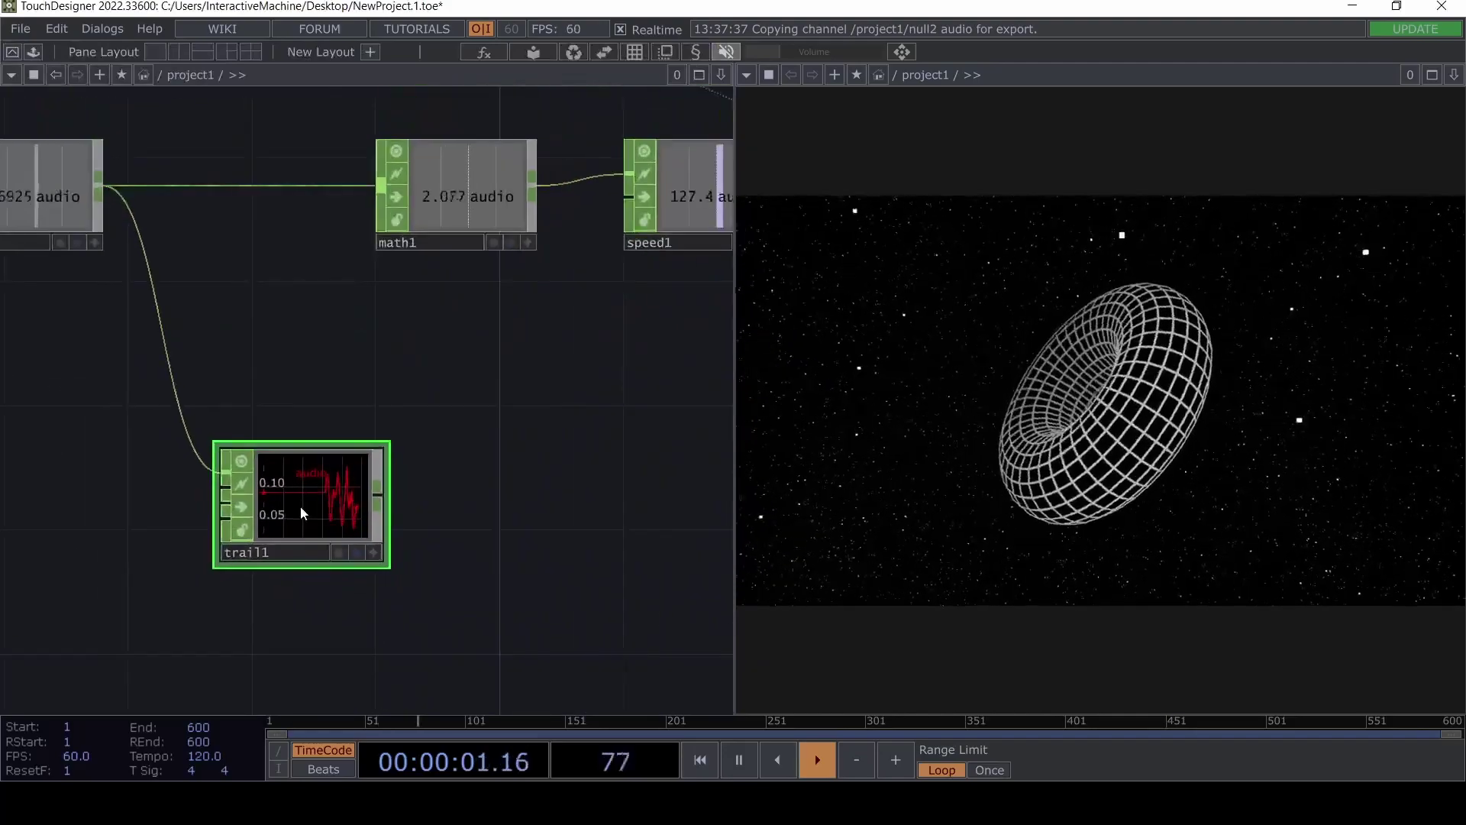
pyautogui.scroll(-5, 300, 506)
# Append an Analyze CHOP to trail1 and duplicate it so both copies read the trail.
pyautogui.rightClick(361, 506)
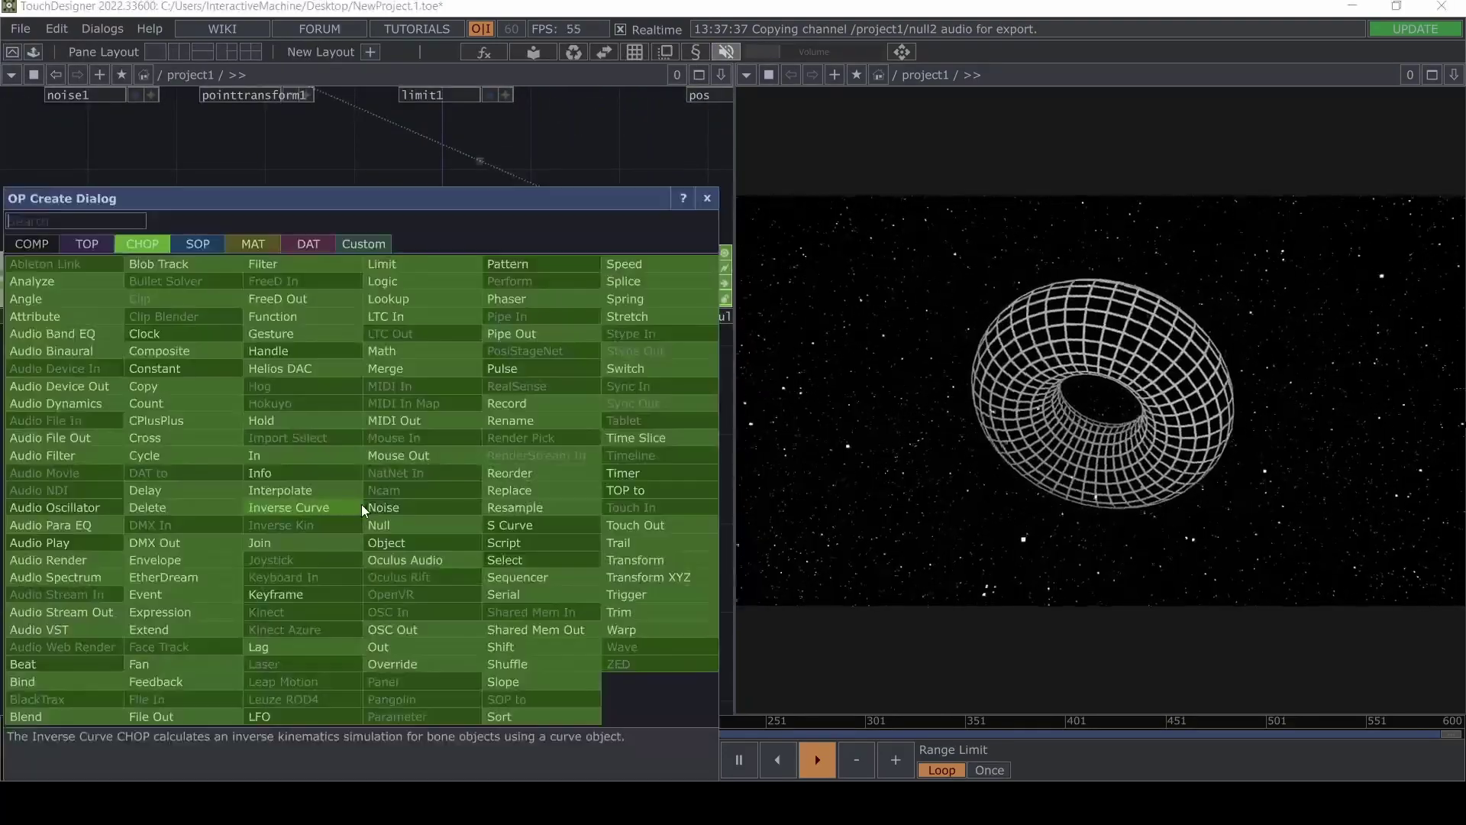
pyautogui.write('a')
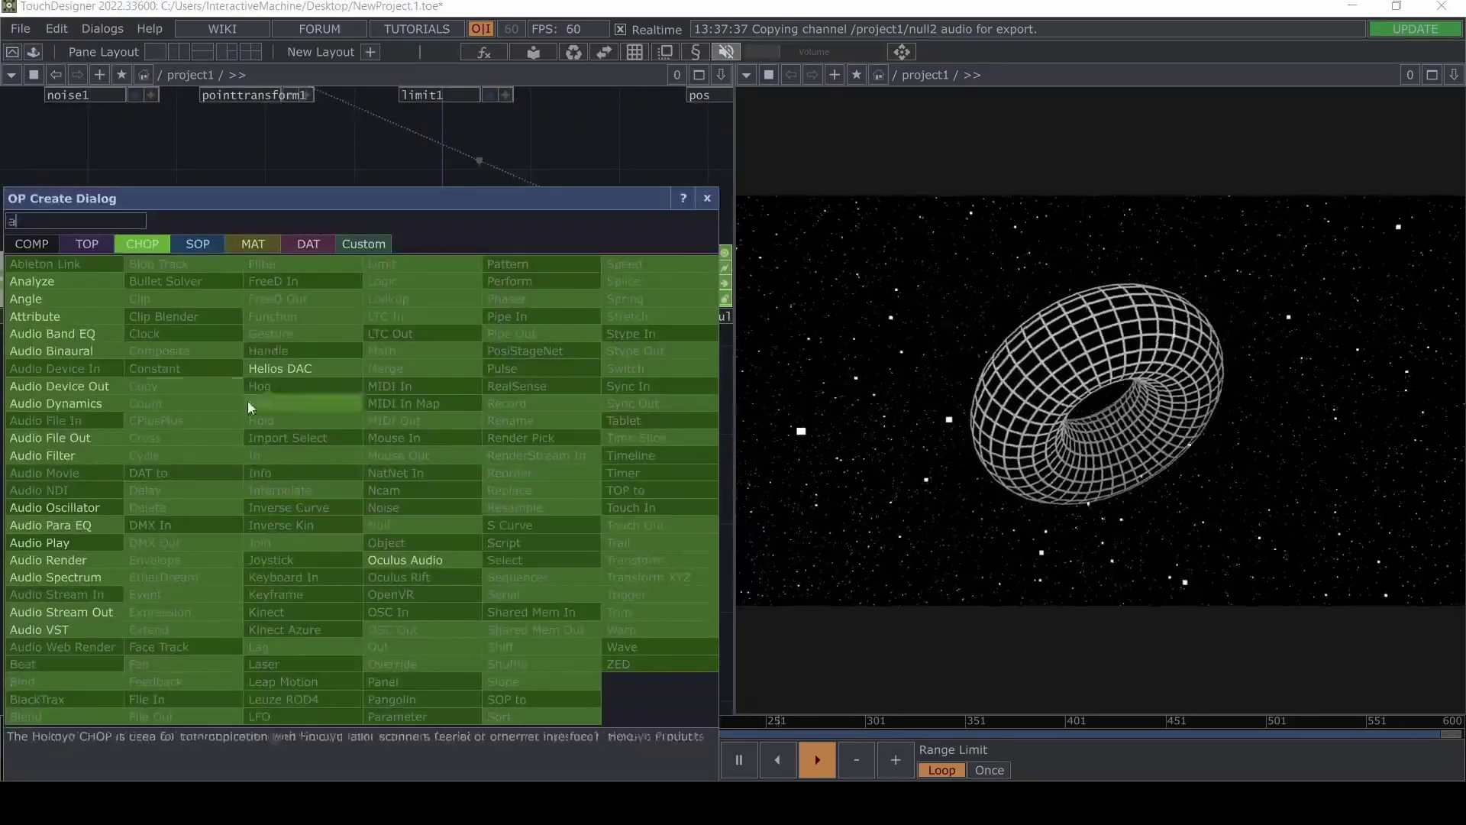
pyautogui.click(103, 282)
pyautogui.click(510, 442)
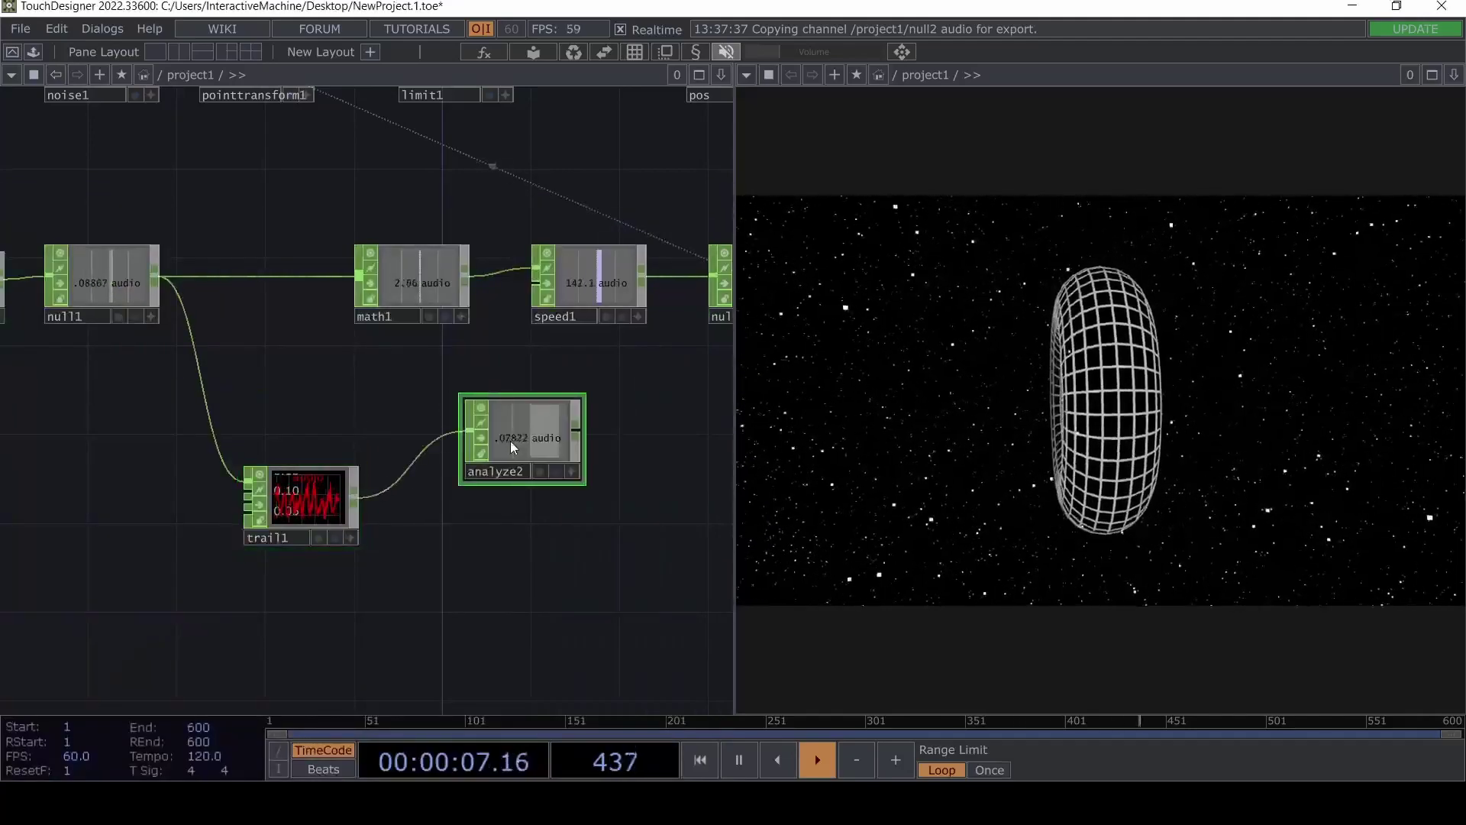
pyautogui.hotkey('ctrl', 'c')
pyautogui.hotkey('ctrl', 'v')
# Set the function of analyze2 to Maximum.
pyautogui.scroll(4, 557, 597)
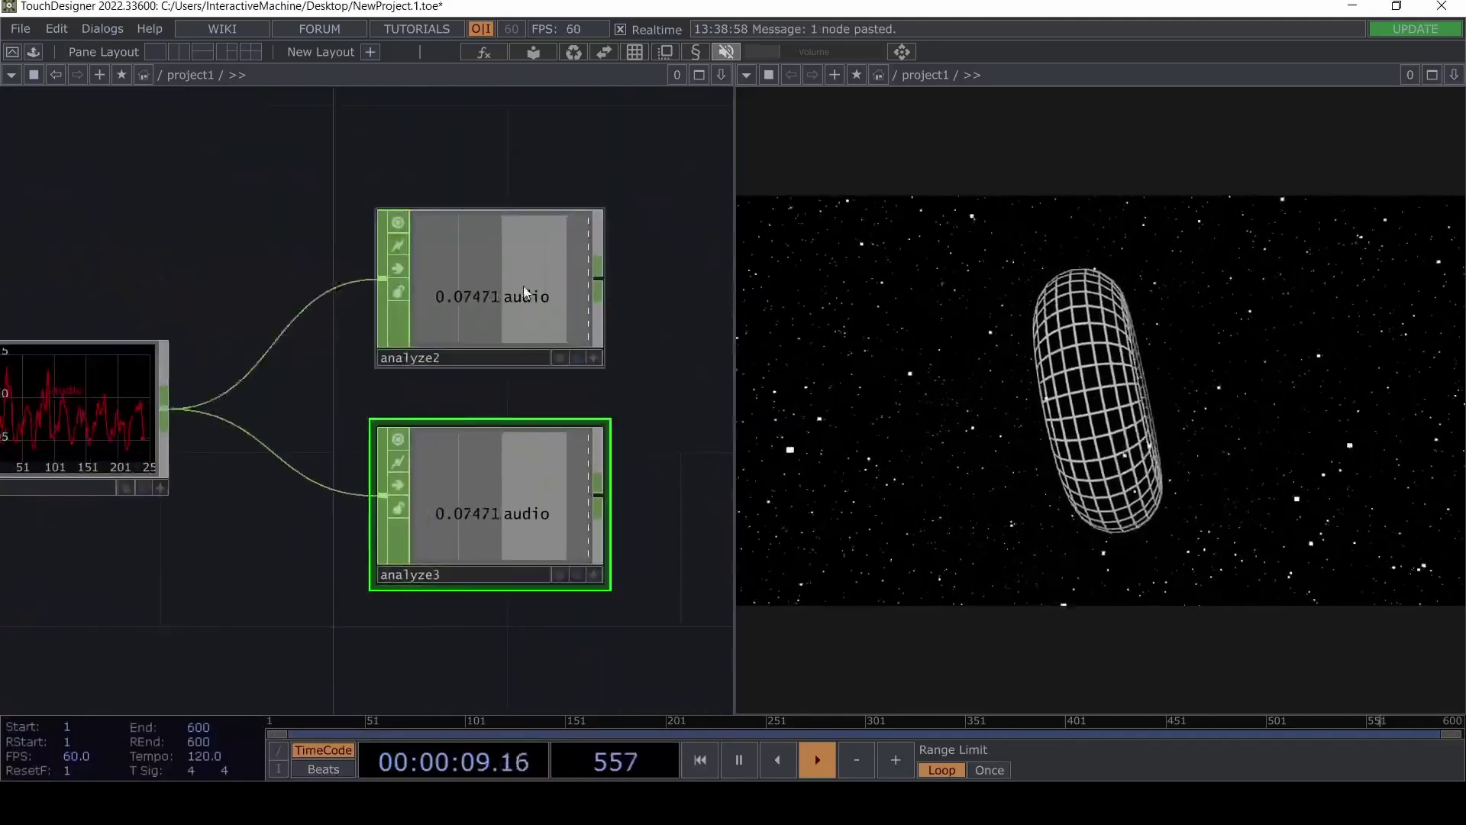
pyautogui.scroll(4, 523, 285)
pyautogui.scroll(-4, 429, 342)
pyautogui.click(442, 344)
pyautogui.press('p')
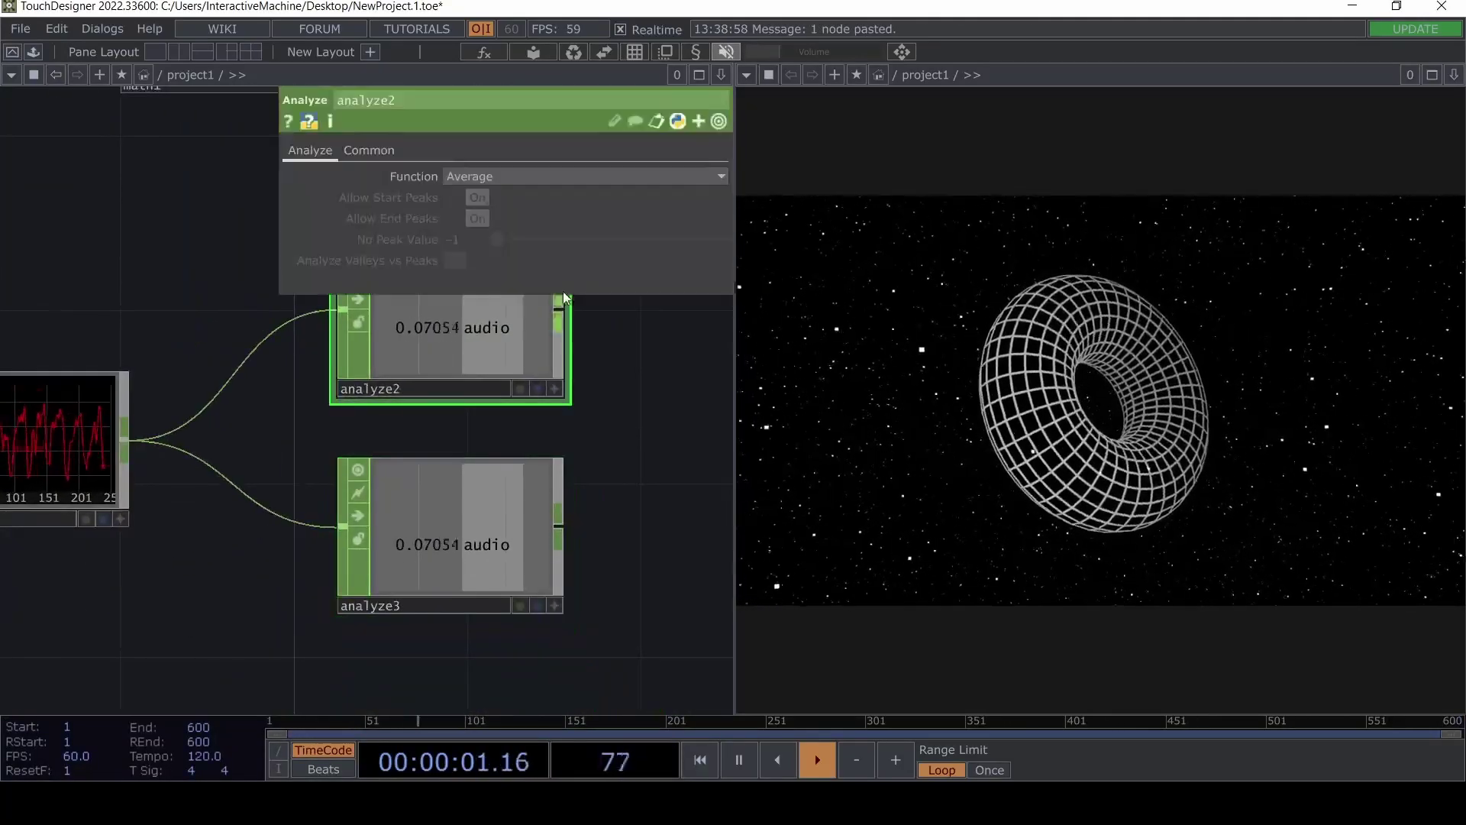
pyautogui.click(523, 176)
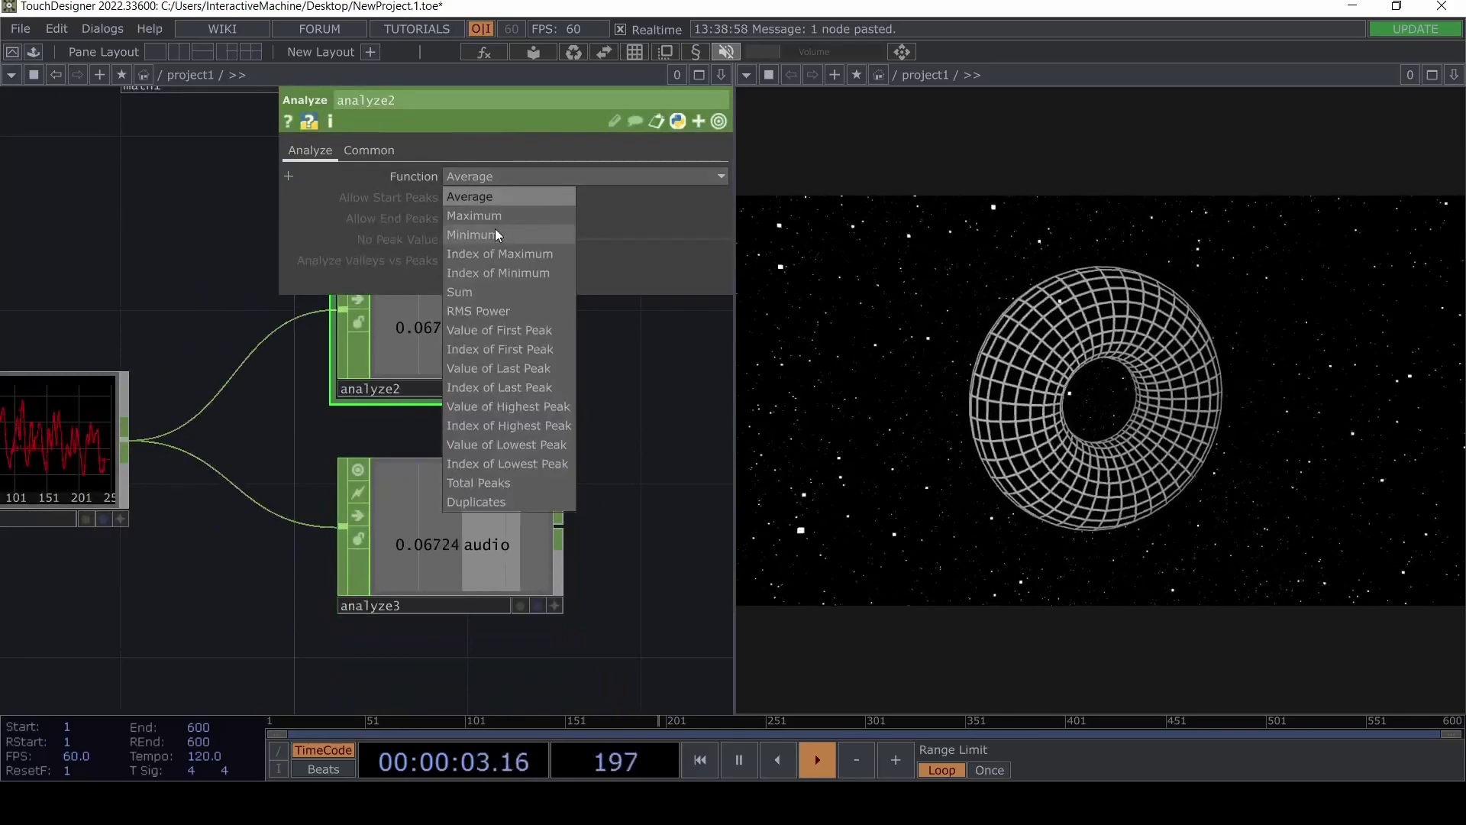
pyautogui.click(498, 215)
# Set the function of analyze3 to Minimum and close its parameters.
pyautogui.click(457, 590)
pyautogui.press('p')
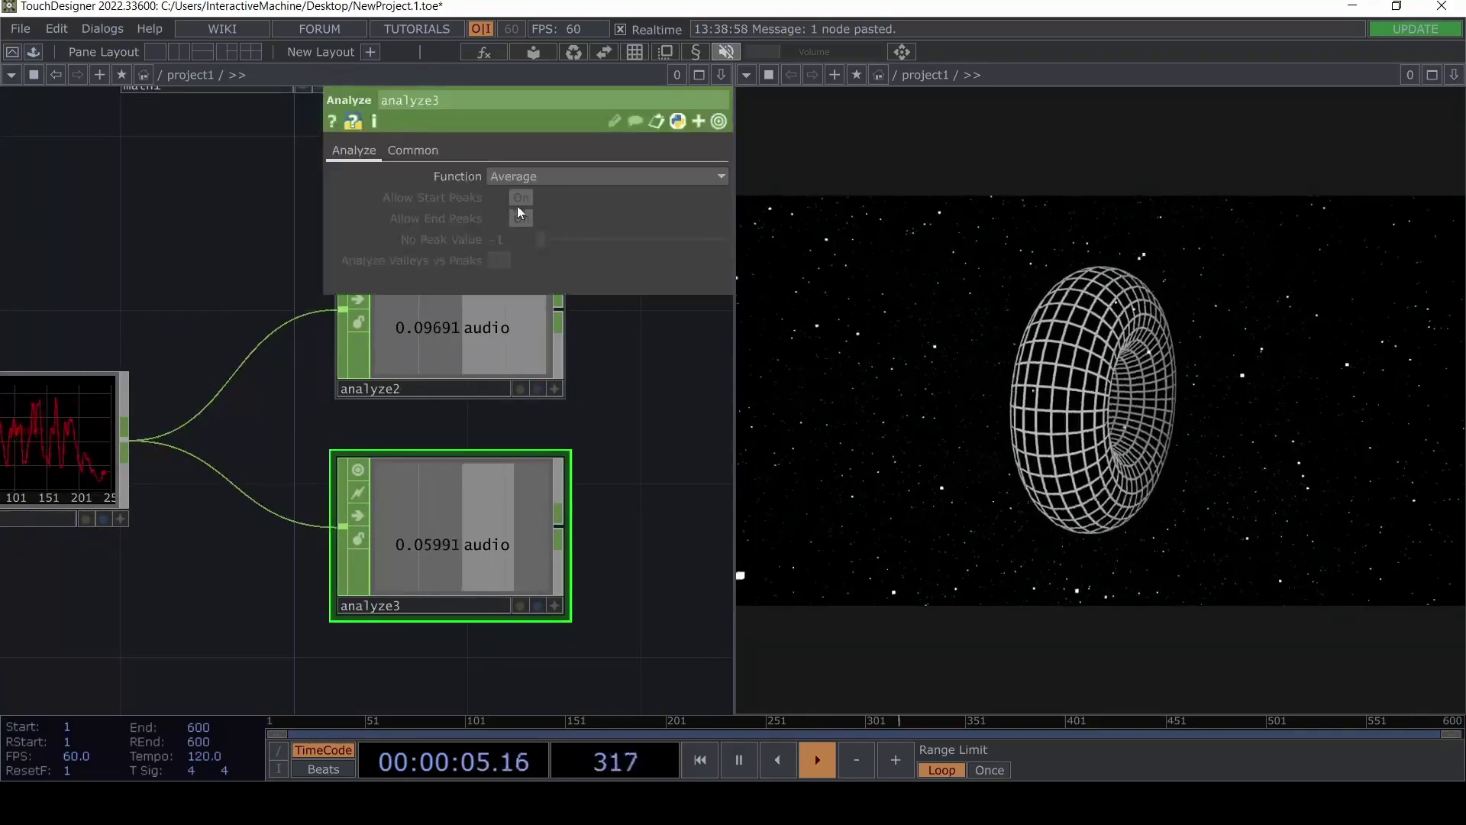
pyautogui.click(524, 178)
pyautogui.click(535, 240)
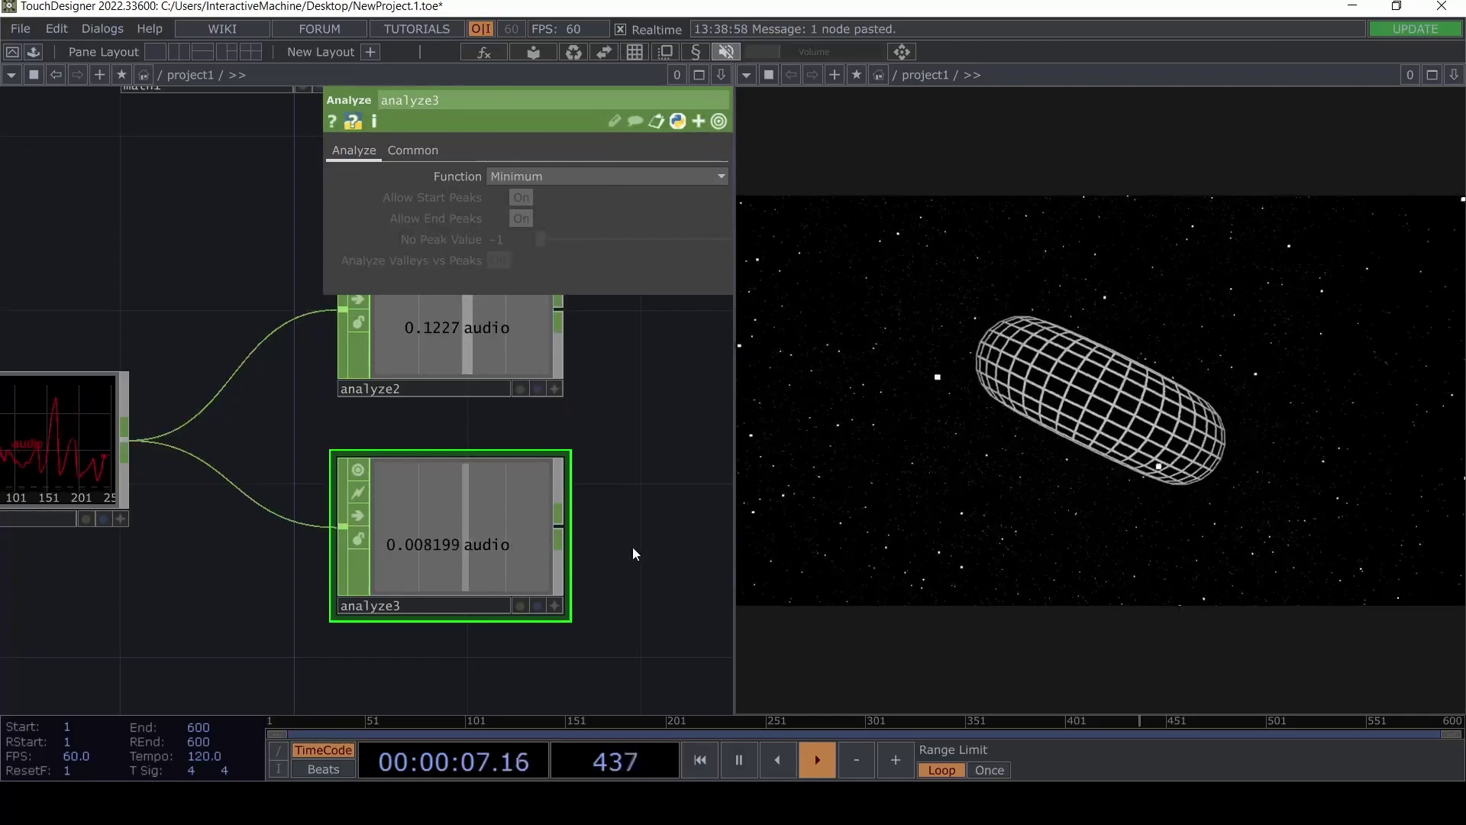
pyautogui.press('p')
# Move trail1 slightly upward so it lines up better with the two Analyze nodes.
pyautogui.scroll(-4, 632, 547)
pyautogui.scroll(1, 592, 495)
pyautogui.moveTo(204, 481); pyautogui.dragTo(204, 451)
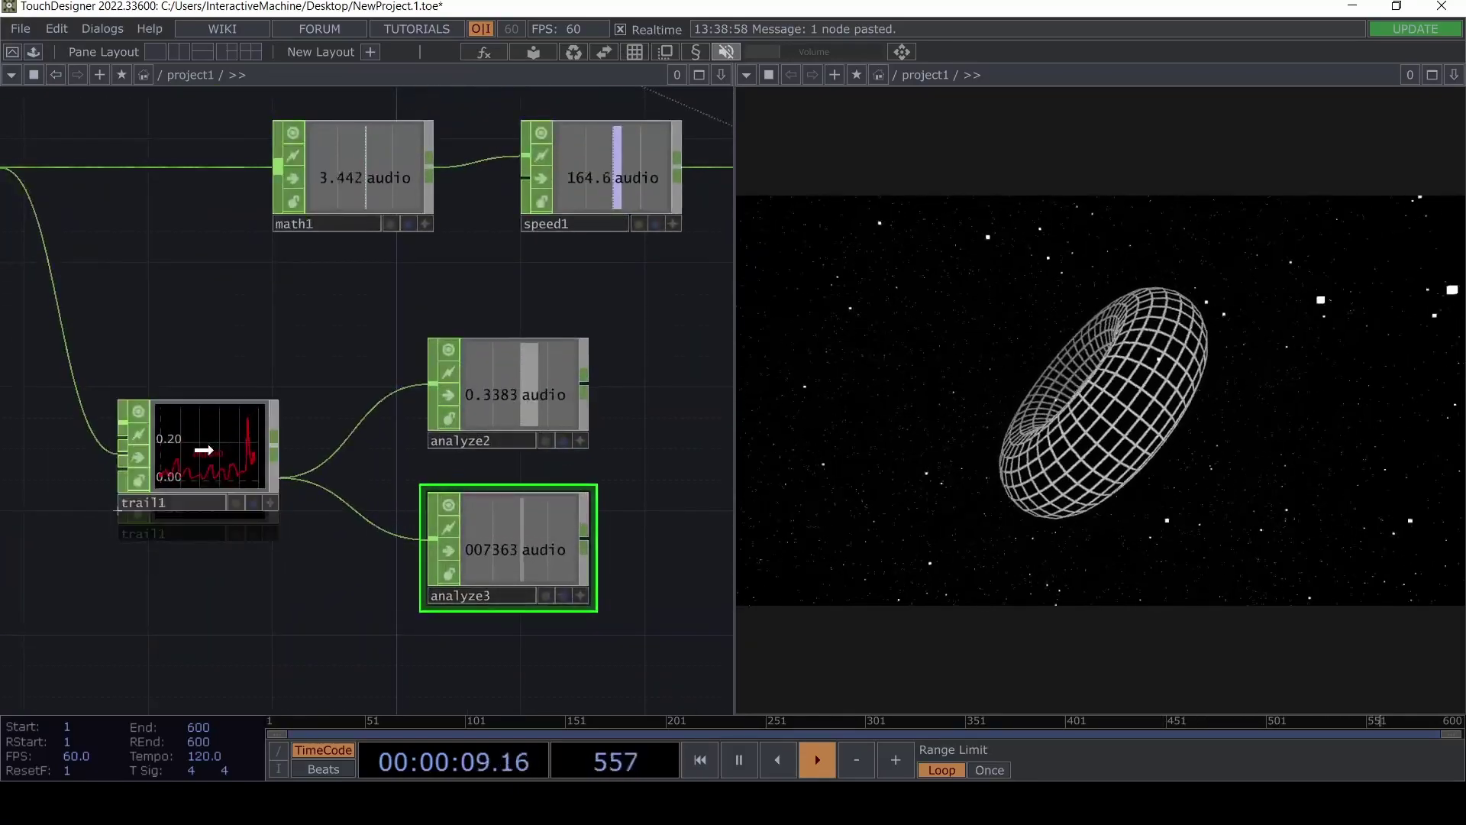
pyautogui.scroll(-2, 217, 469)
pyautogui.moveTo(255, 568); pyautogui.dragTo(208, 448)
pyautogui.scroll(-1, 207, 442)
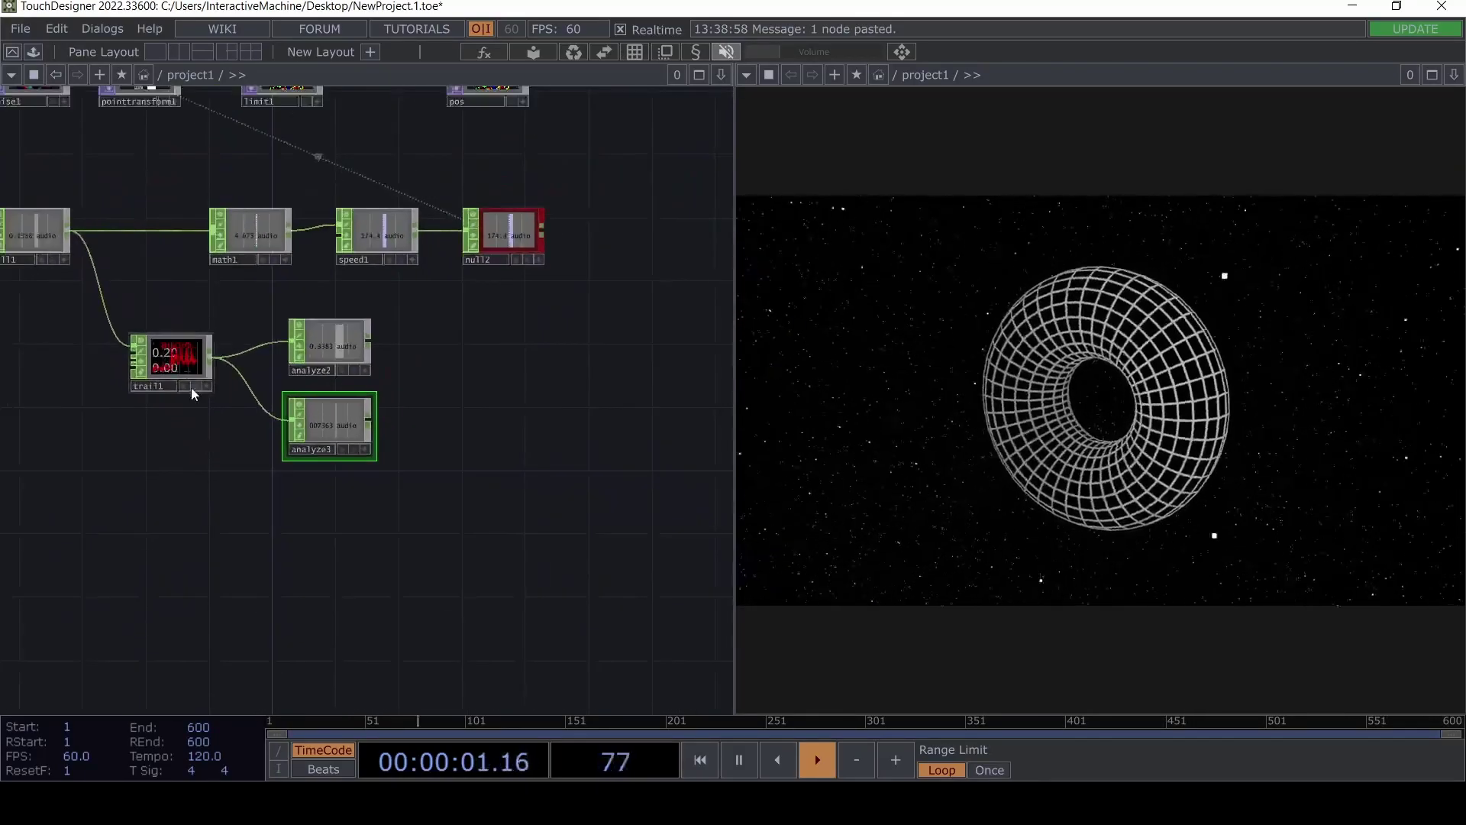
# Branch a second Math CHOP off the output of null1 and place it below trail1.
pyautogui.rightClick(108, 233)
pyautogui.click(134, 227)
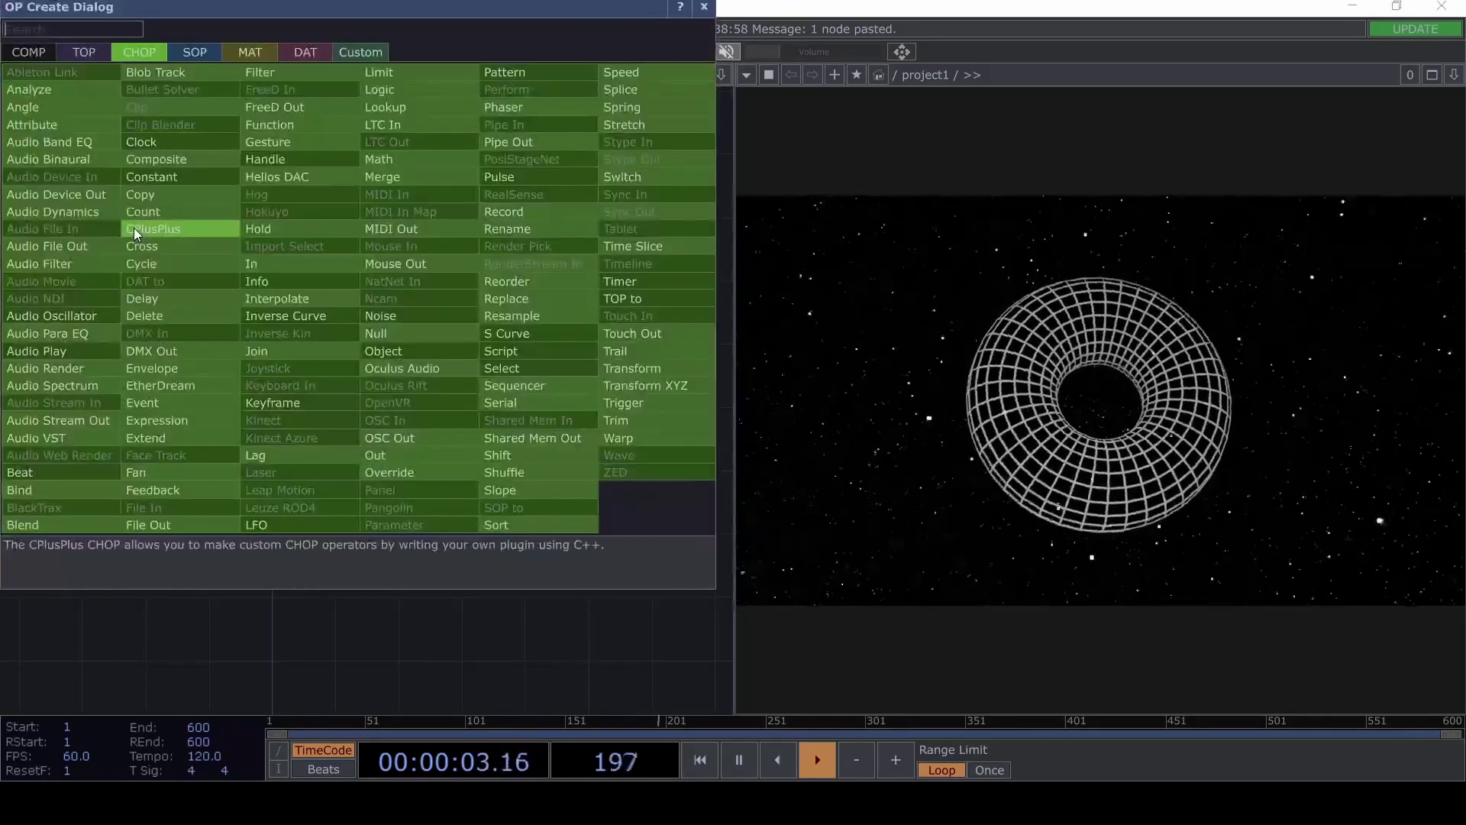
pyautogui.write('mat')
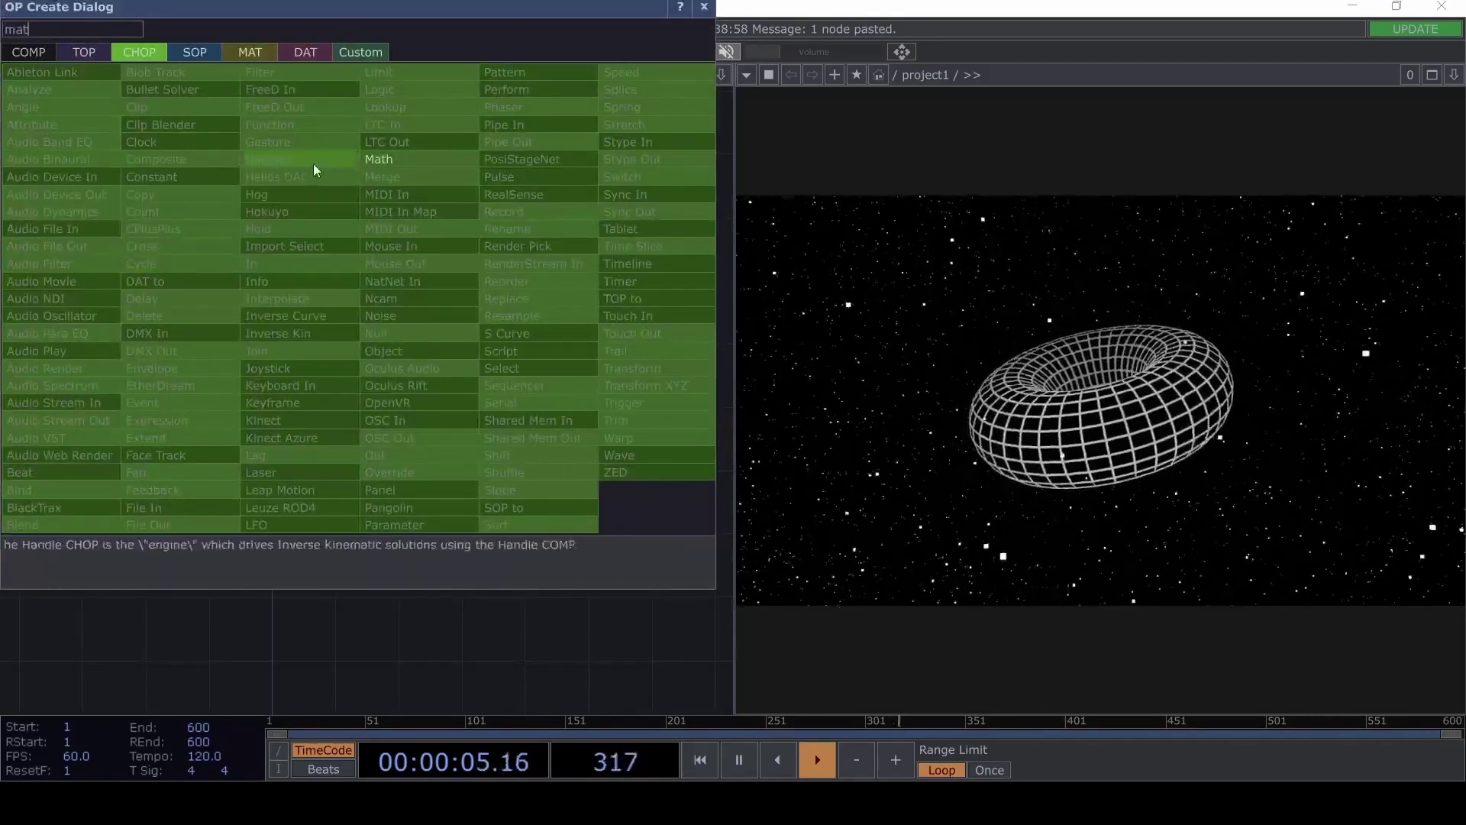
pyautogui.click(390, 160)
pyautogui.click(197, 574)
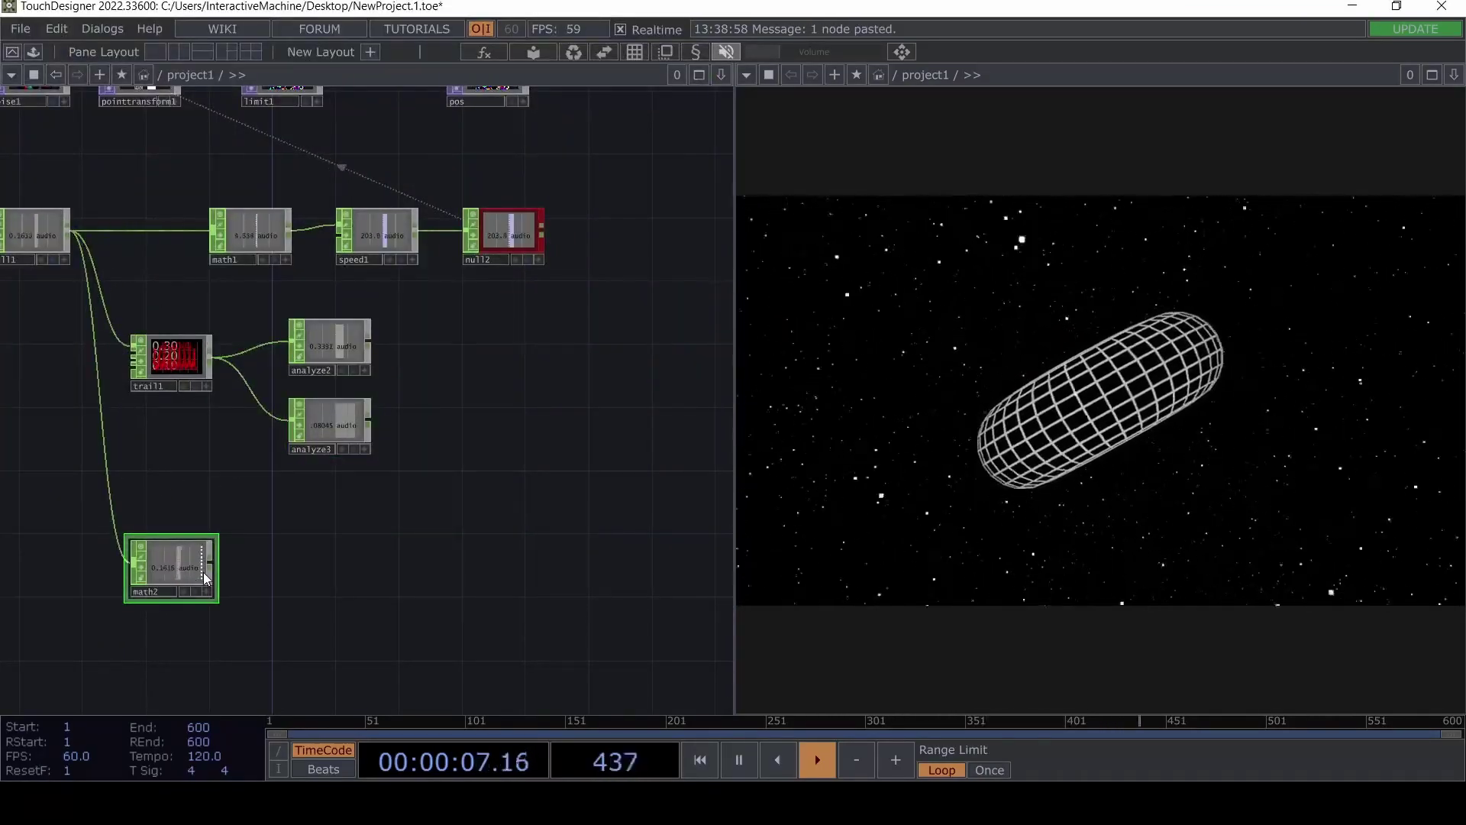
pyautogui.scroll(2, 200, 570)
pyautogui.scroll(4, 196, 415)
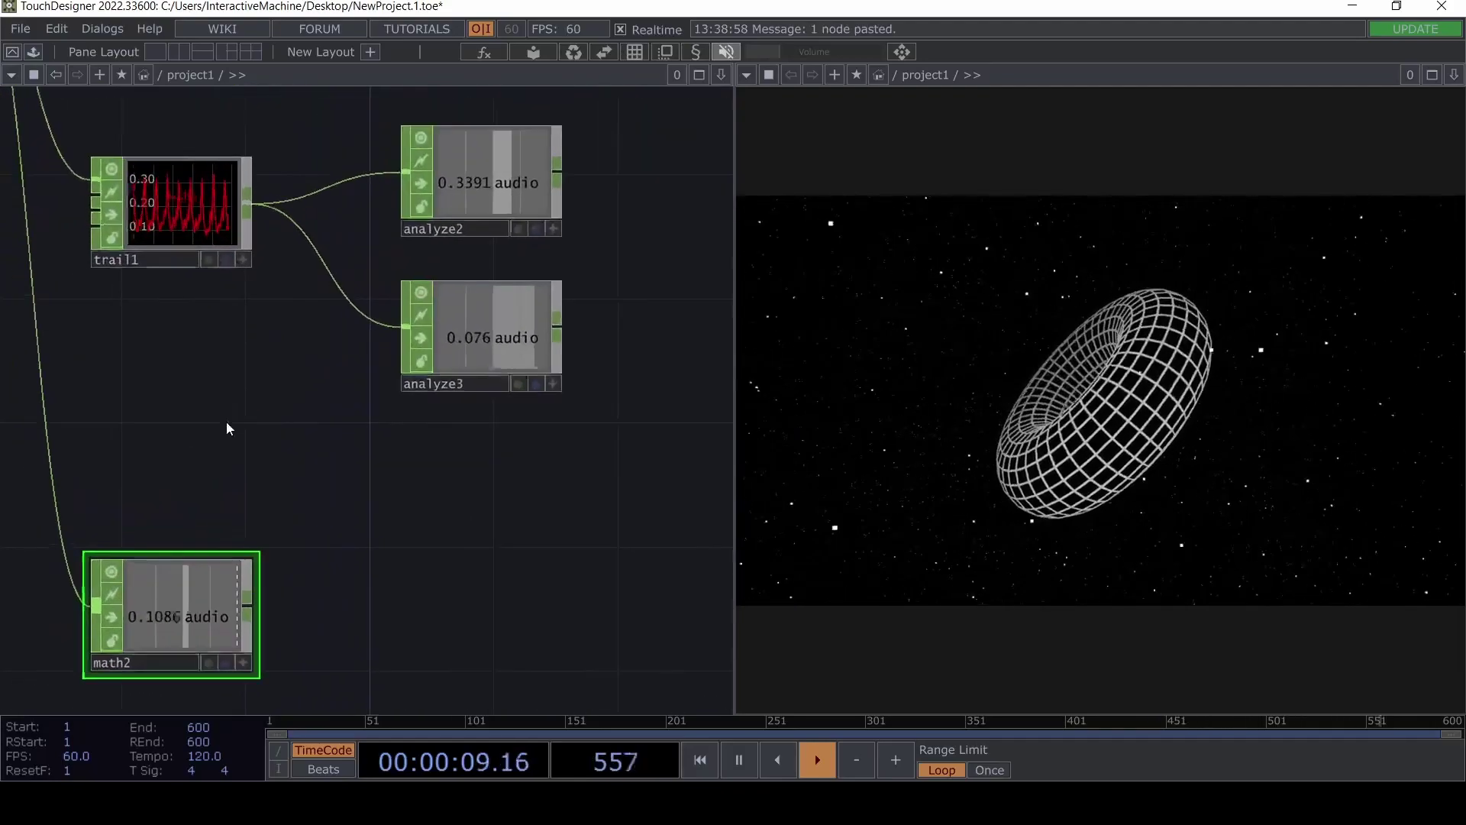
# Link the minimum of math2's From Range to the audio channel of analyze3.
pyautogui.press('p')
pyautogui.moveTo(171, 420); pyautogui.dragTo(63, 429)
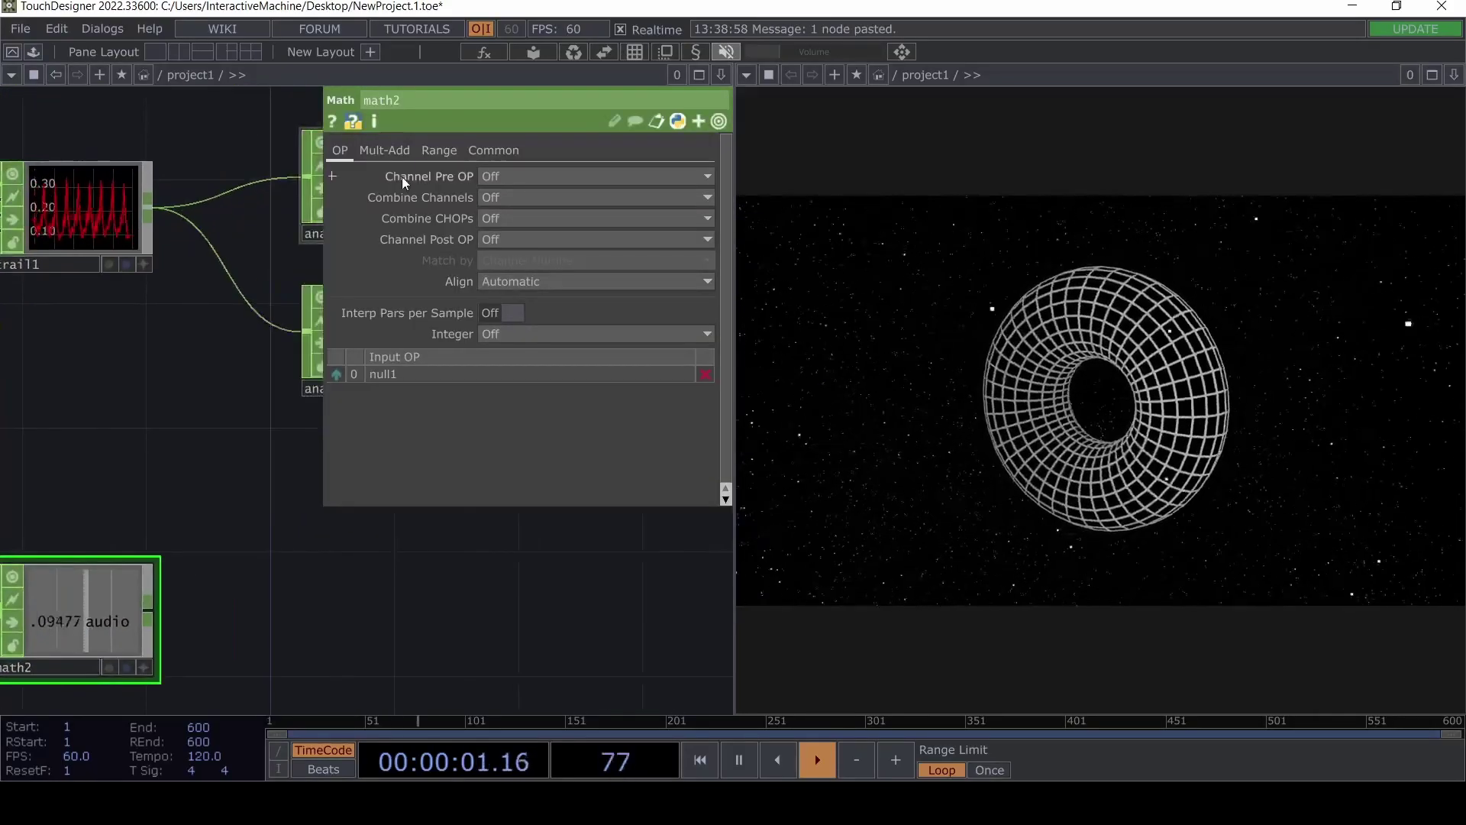
pyautogui.click(444, 151)
pyautogui.moveTo(77, 524); pyautogui.dragTo(11, 614)
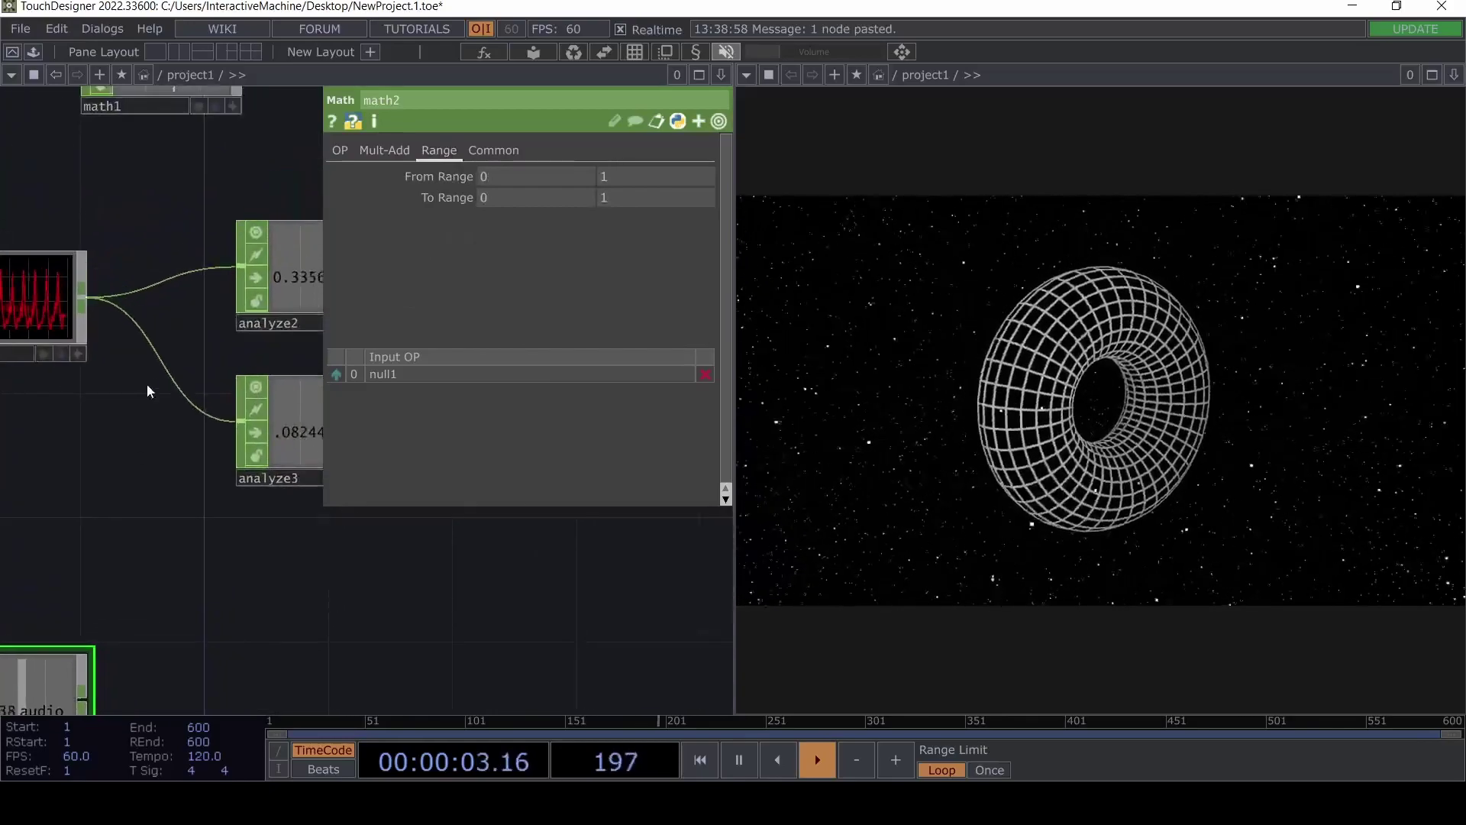
pyautogui.moveTo(132, 463); pyautogui.dragTo(43, 468)
pyautogui.scroll(3, 283, 581)
pyautogui.click(231, 397)
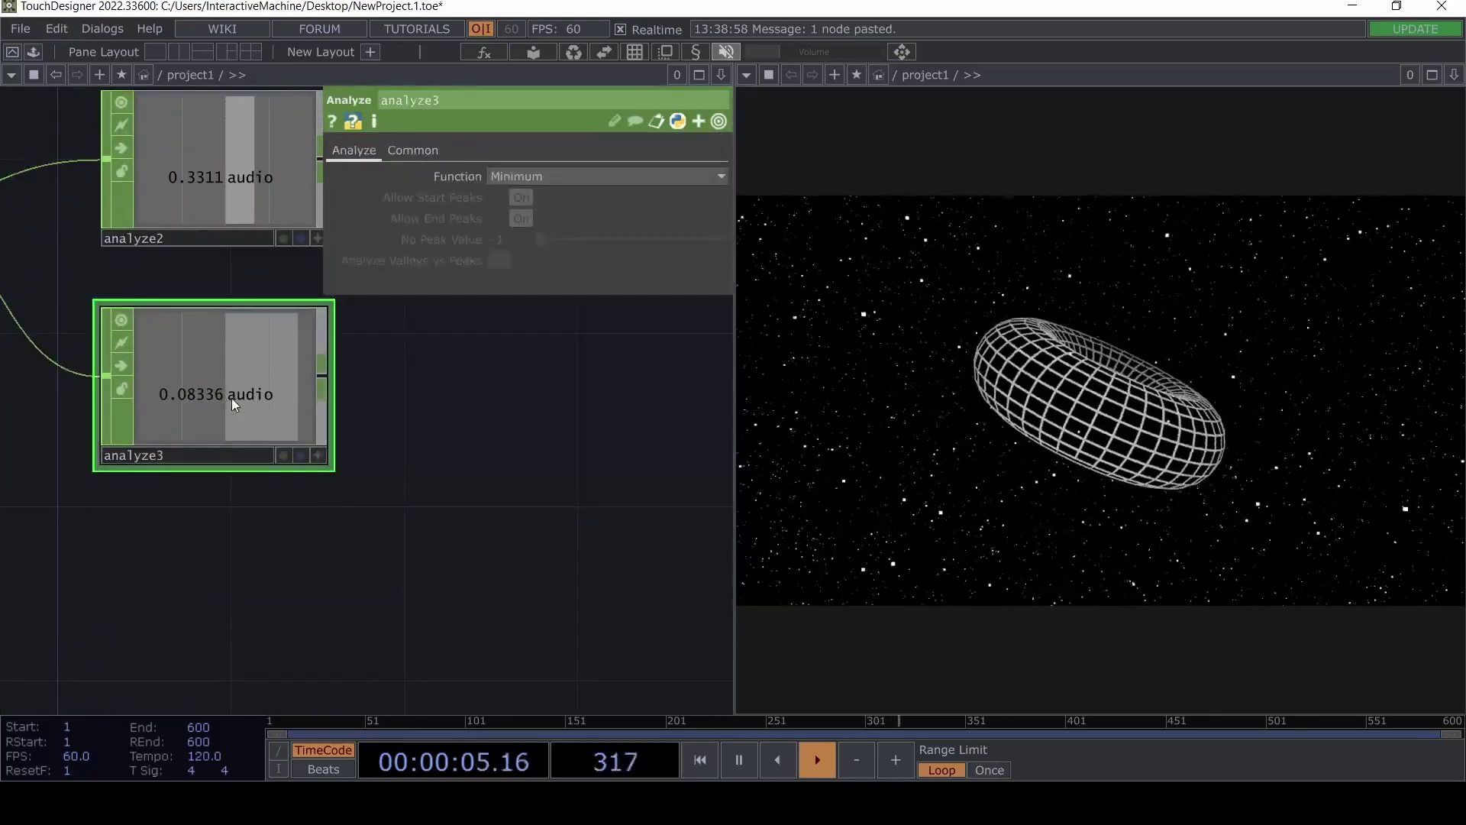
pyautogui.moveTo(376, 503); pyautogui.dragTo(480, 403)
pyautogui.scroll(-3, 447, 438)
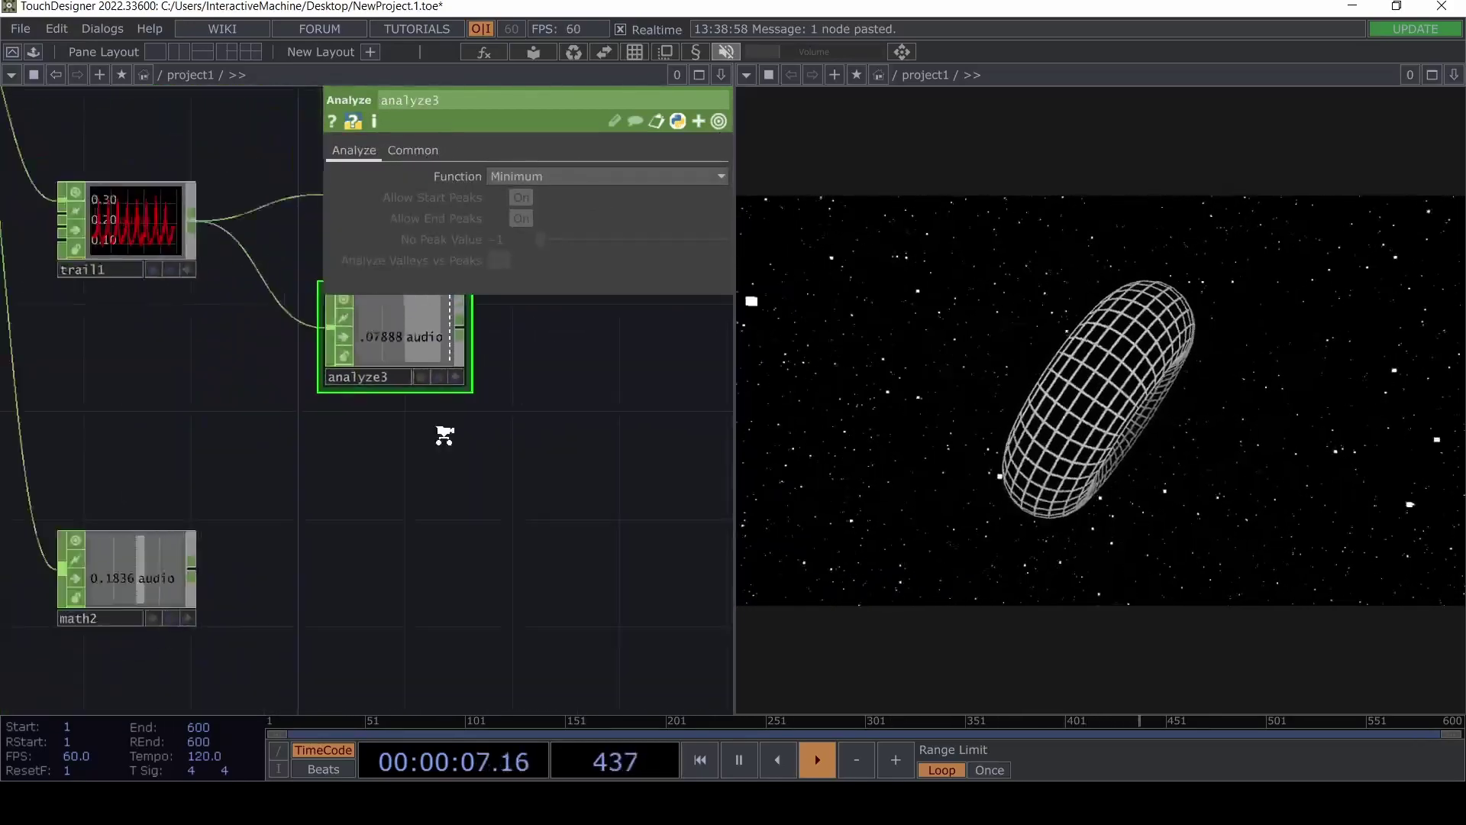
pyautogui.moveTo(384, 353); pyautogui.dragTo(508, 180)
pyautogui.click(535, 172)
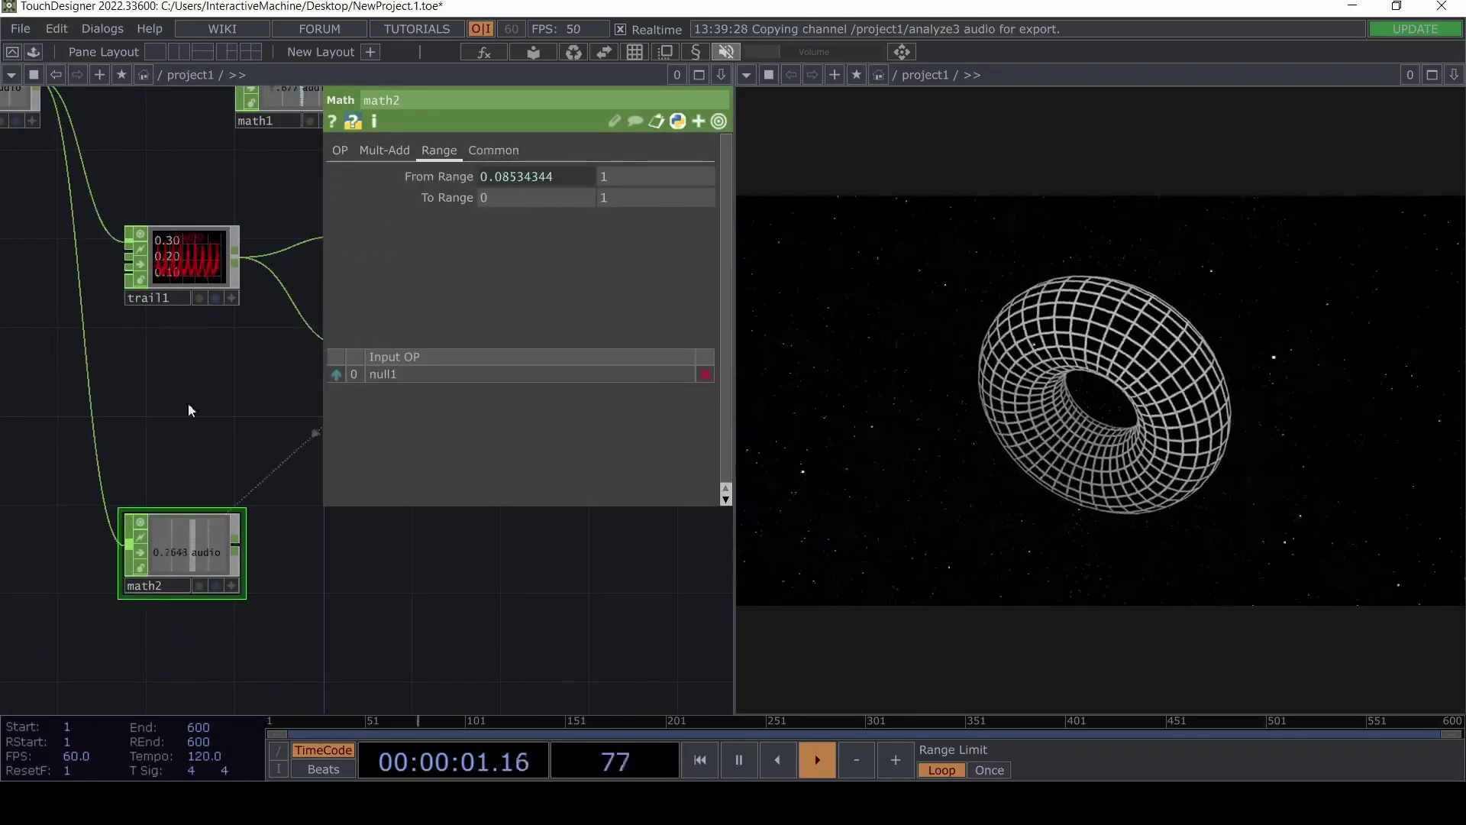
# Link the maximum of math2's From Range to the audio channel of analyze2.
pyautogui.moveTo(188, 402)
pyautogui.mouseDown()
pyautogui.moveTo(116, 417)
pyautogui.moveTo(81, 469)
pyautogui.mouseUp()
pyautogui.moveTo(160, 311); pyautogui.dragTo(89, 318)
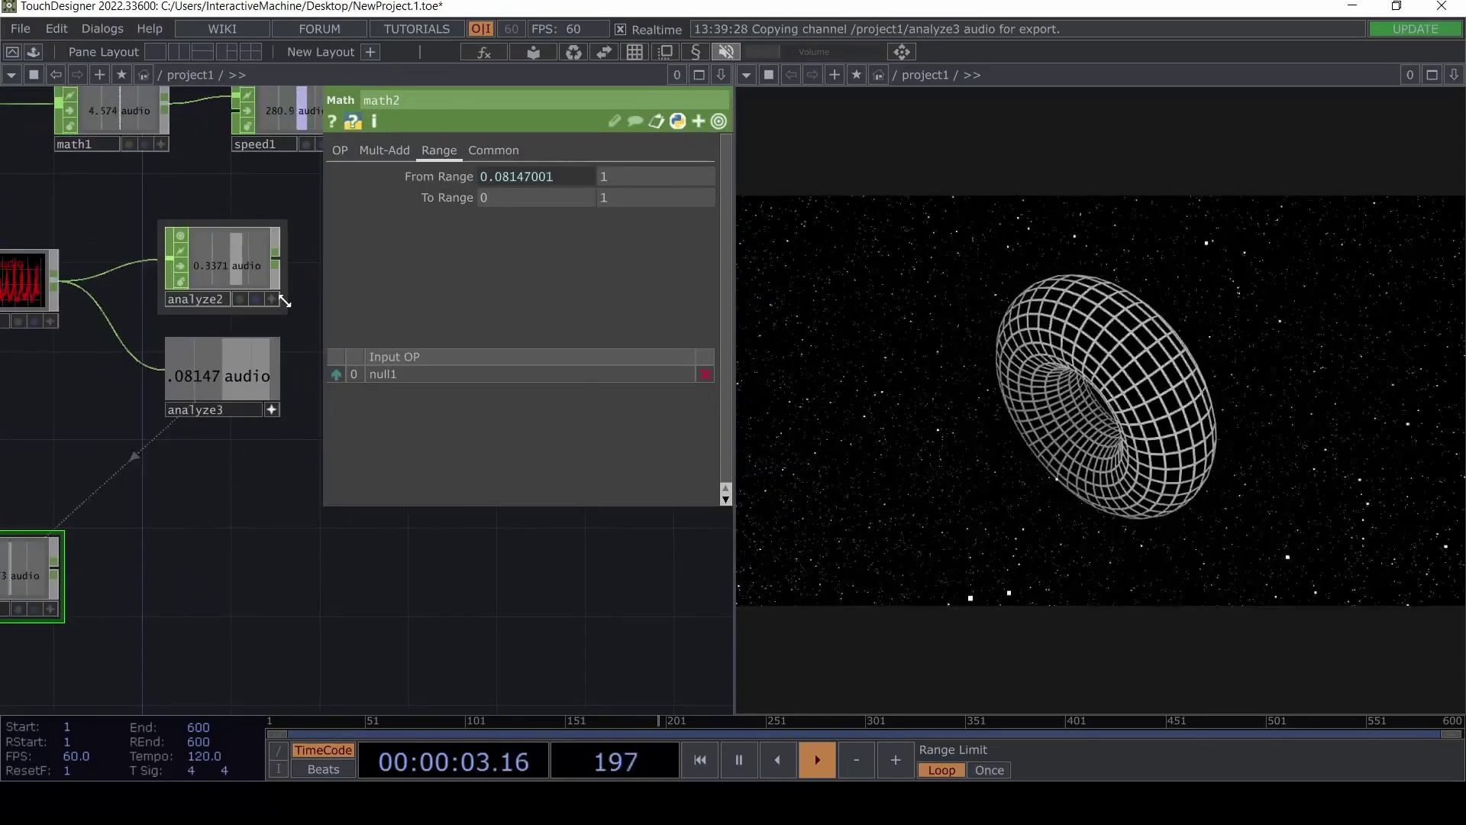
pyautogui.moveTo(263, 283); pyautogui.dragTo(674, 173)
pyautogui.click(676, 166)
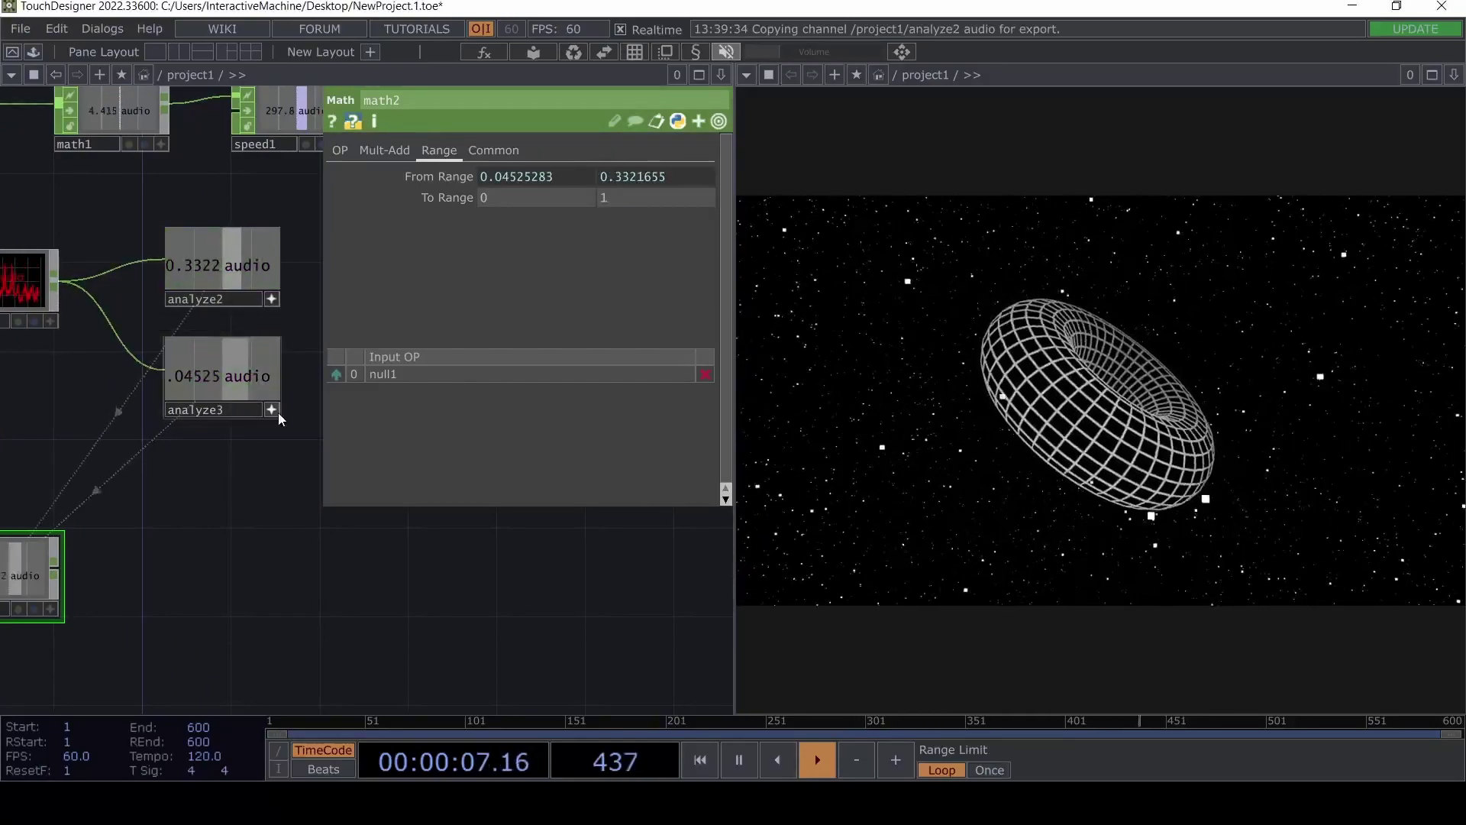
# Add a Null CHOP to the output of math2 and place it with some space after math2.
pyautogui.moveTo(66, 574); pyautogui.dragTo(148, 478)
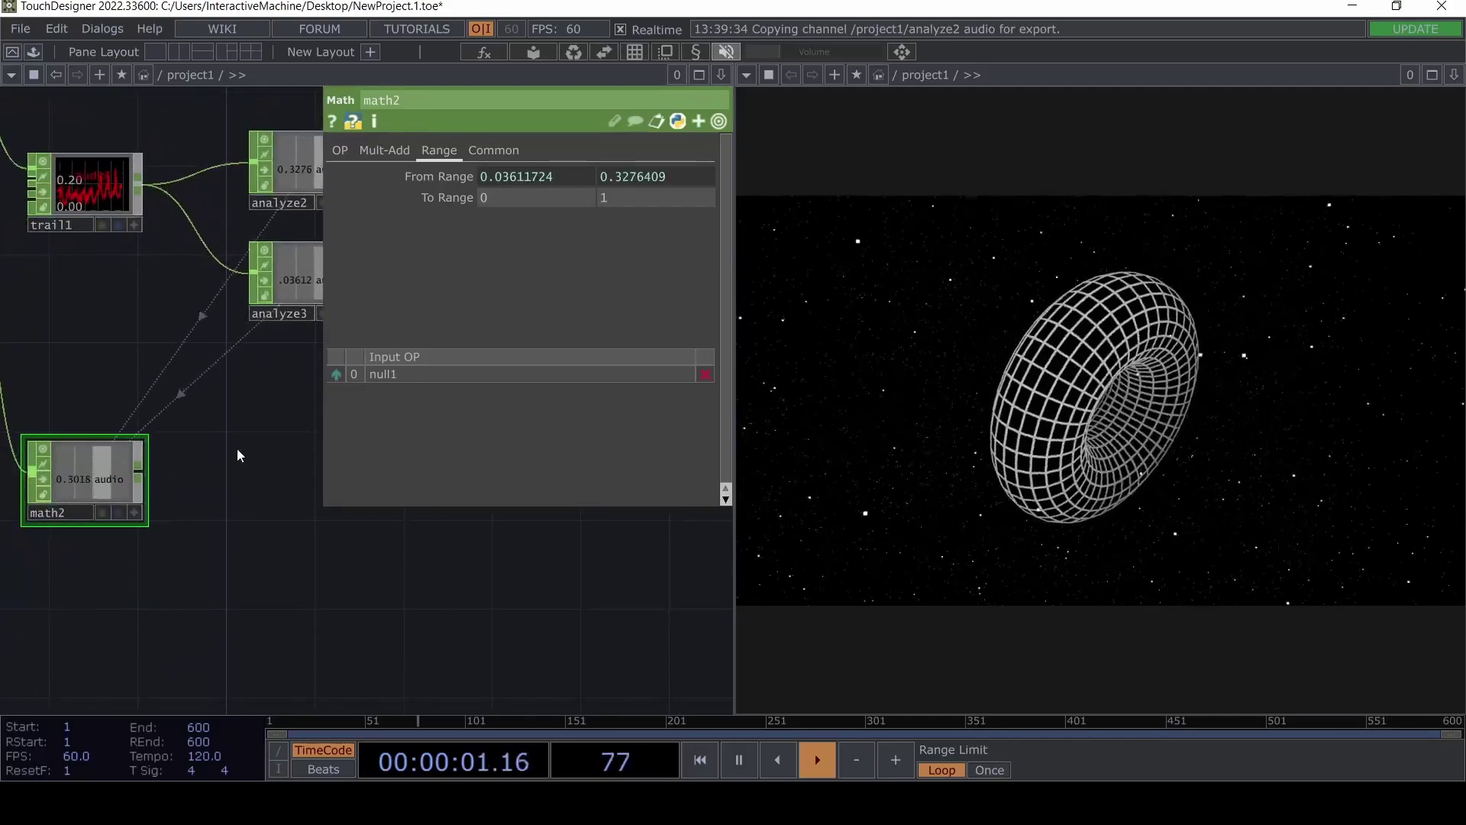
pyautogui.click(214, 473)
pyautogui.click(299, 511)
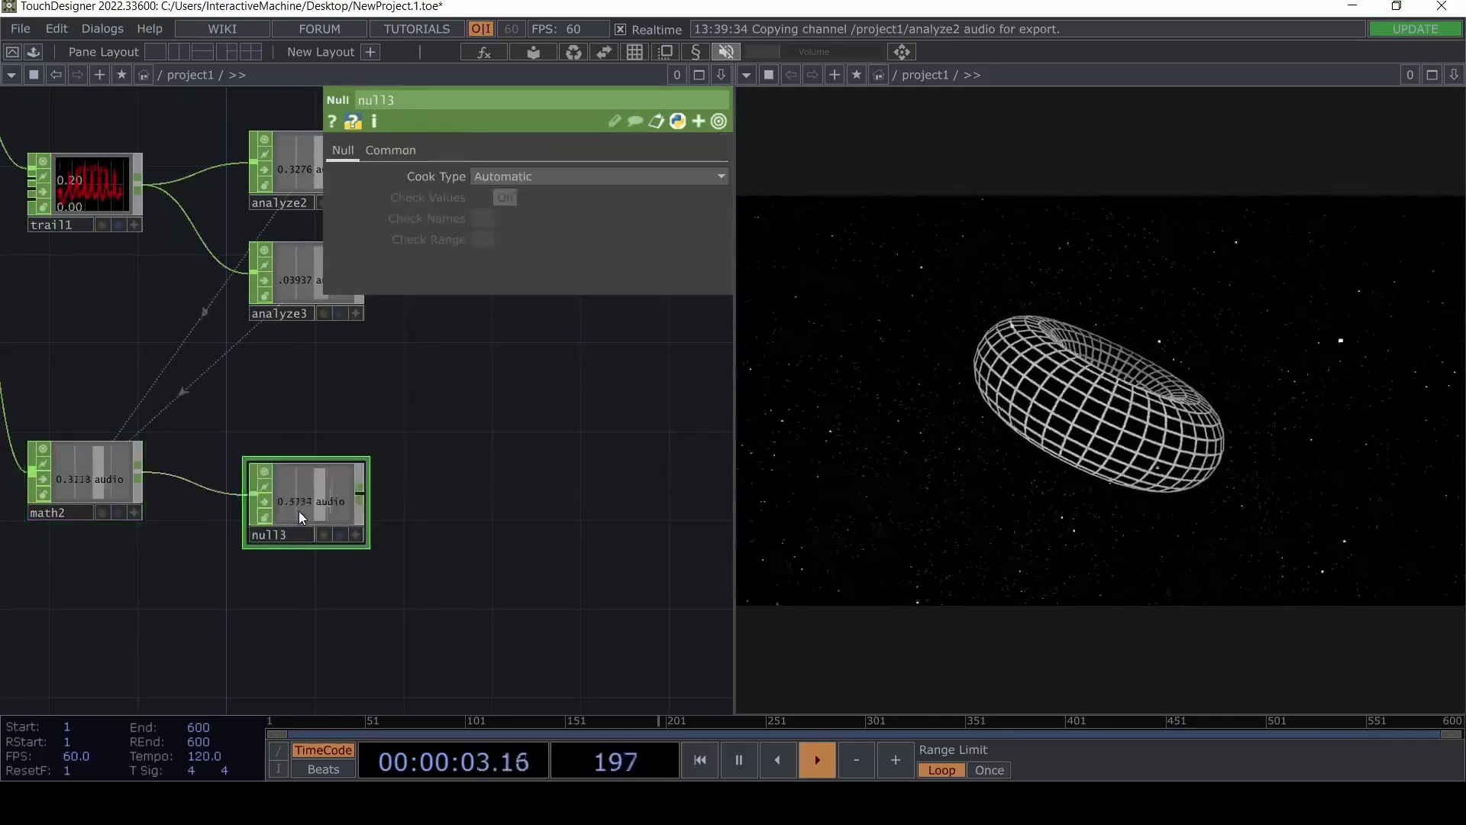
pyautogui.moveTo(380, 506)
pyautogui.mouseDown()
pyautogui.moveTo(243, 529)
pyautogui.moveTo(373, 507)
pyautogui.mouseUp()
# Move the Torus SOP further away from transform1 to make room for another node between them.
pyautogui.scroll(-3, 373, 508)
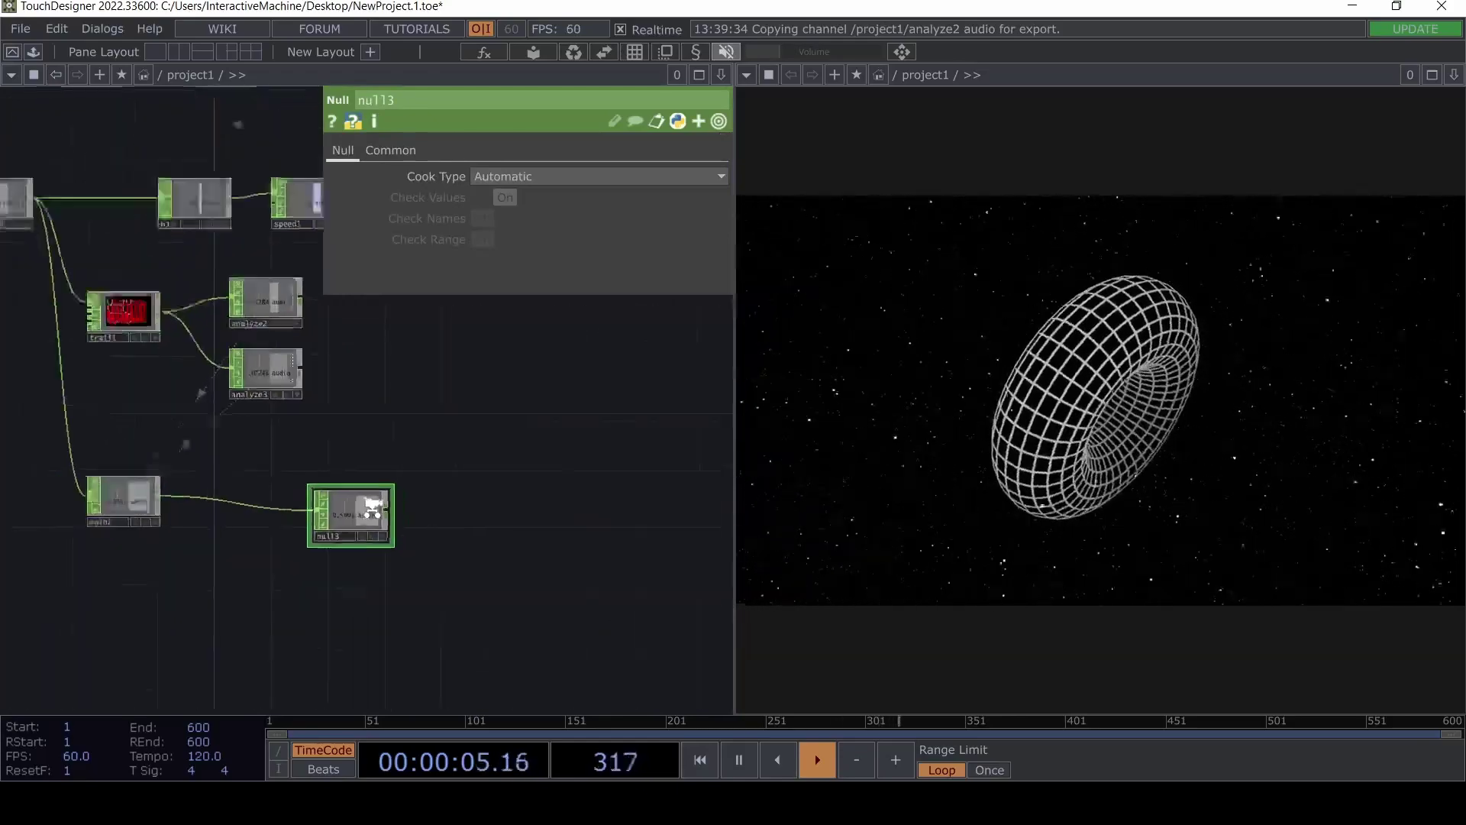
pyautogui.scroll(-3, 388, 457)
pyautogui.moveTo(420, 447); pyautogui.dragTo(351, 445)
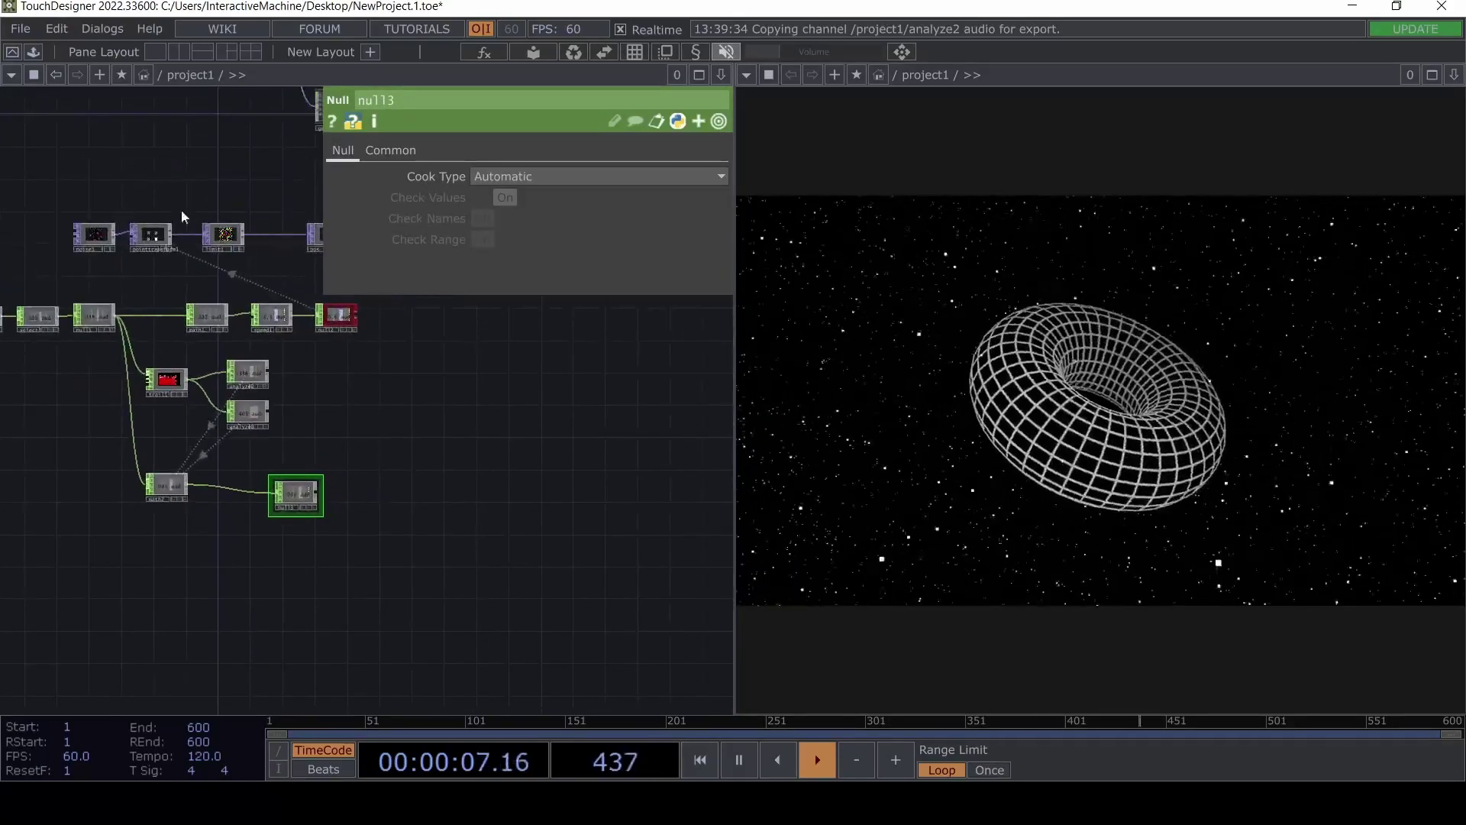
pyautogui.moveTo(152, 209); pyautogui.dragTo(136, 298)
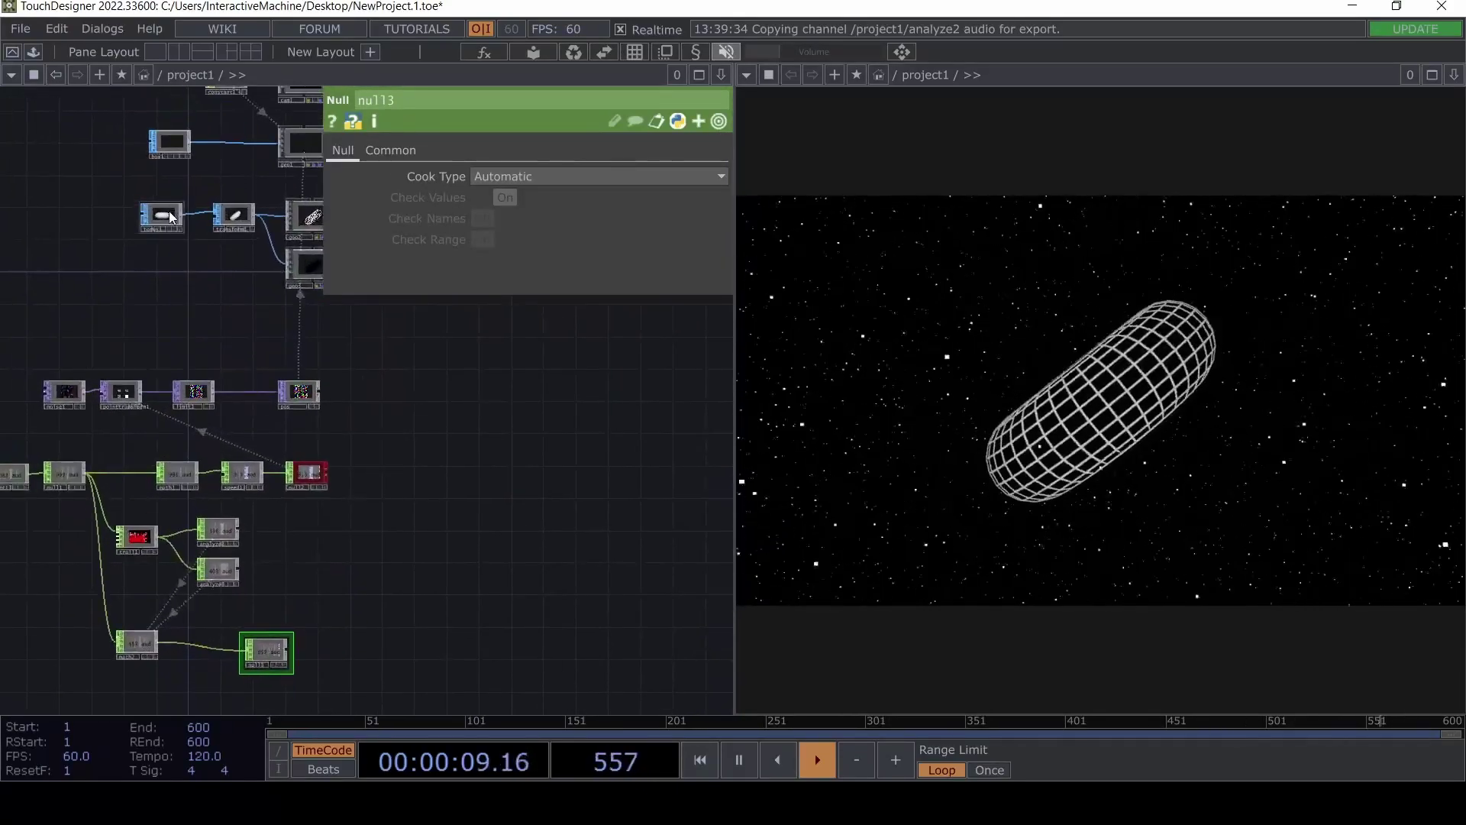
pyautogui.click(168, 214)
pyautogui.scroll(2, 170, 218)
pyautogui.click(255, 220)
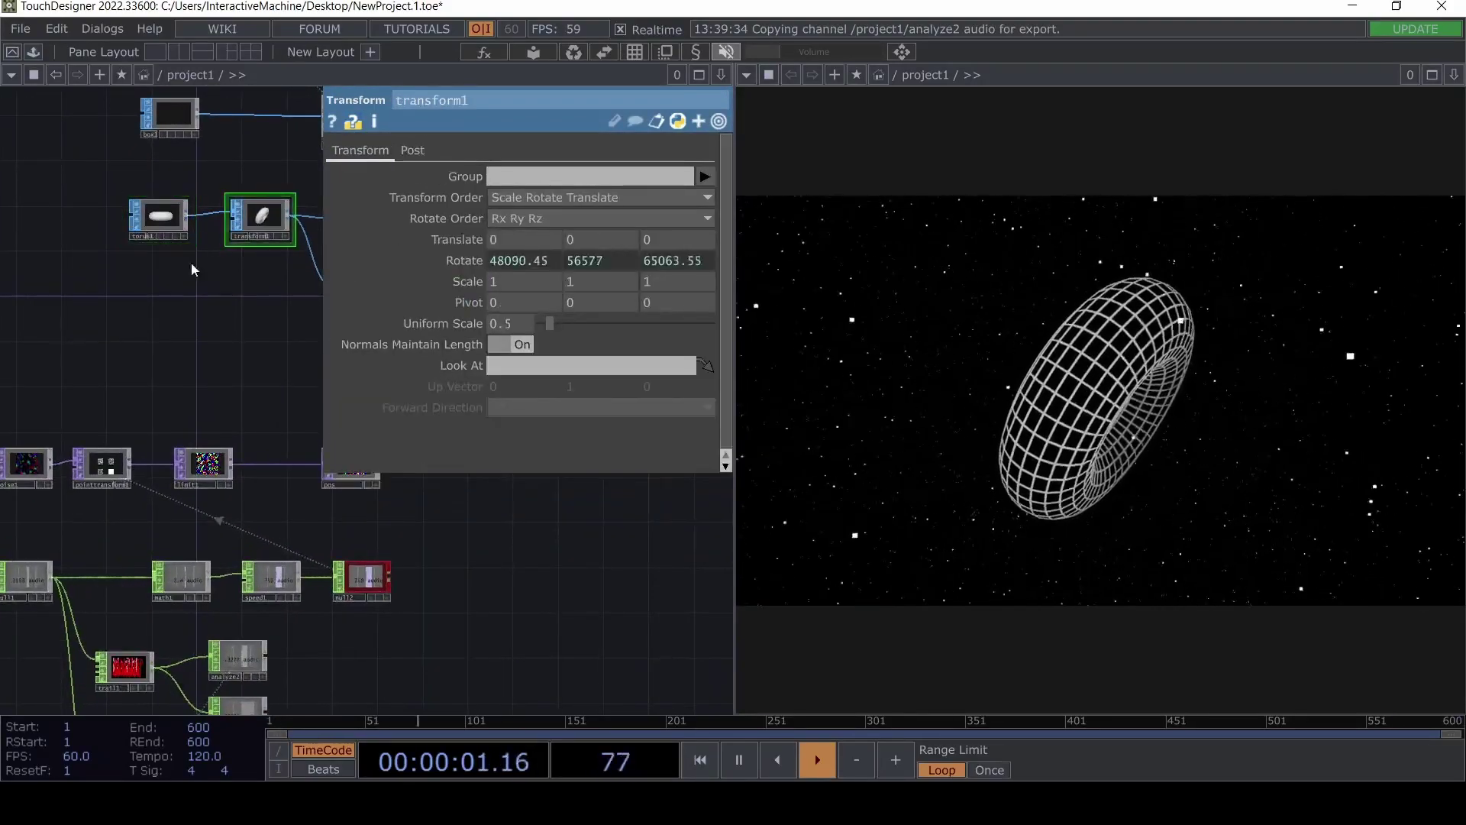
pyautogui.moveTo(154, 344)
pyautogui.mouseDown()
pyautogui.moveTo(131, 337)
pyautogui.moveTo(101, 249)
pyautogui.moveTo(161, 351)
pyautogui.moveTo(149, 330)
pyautogui.mouseUp()
pyautogui.moveTo(158, 204); pyautogui.dragTo(79, 205)
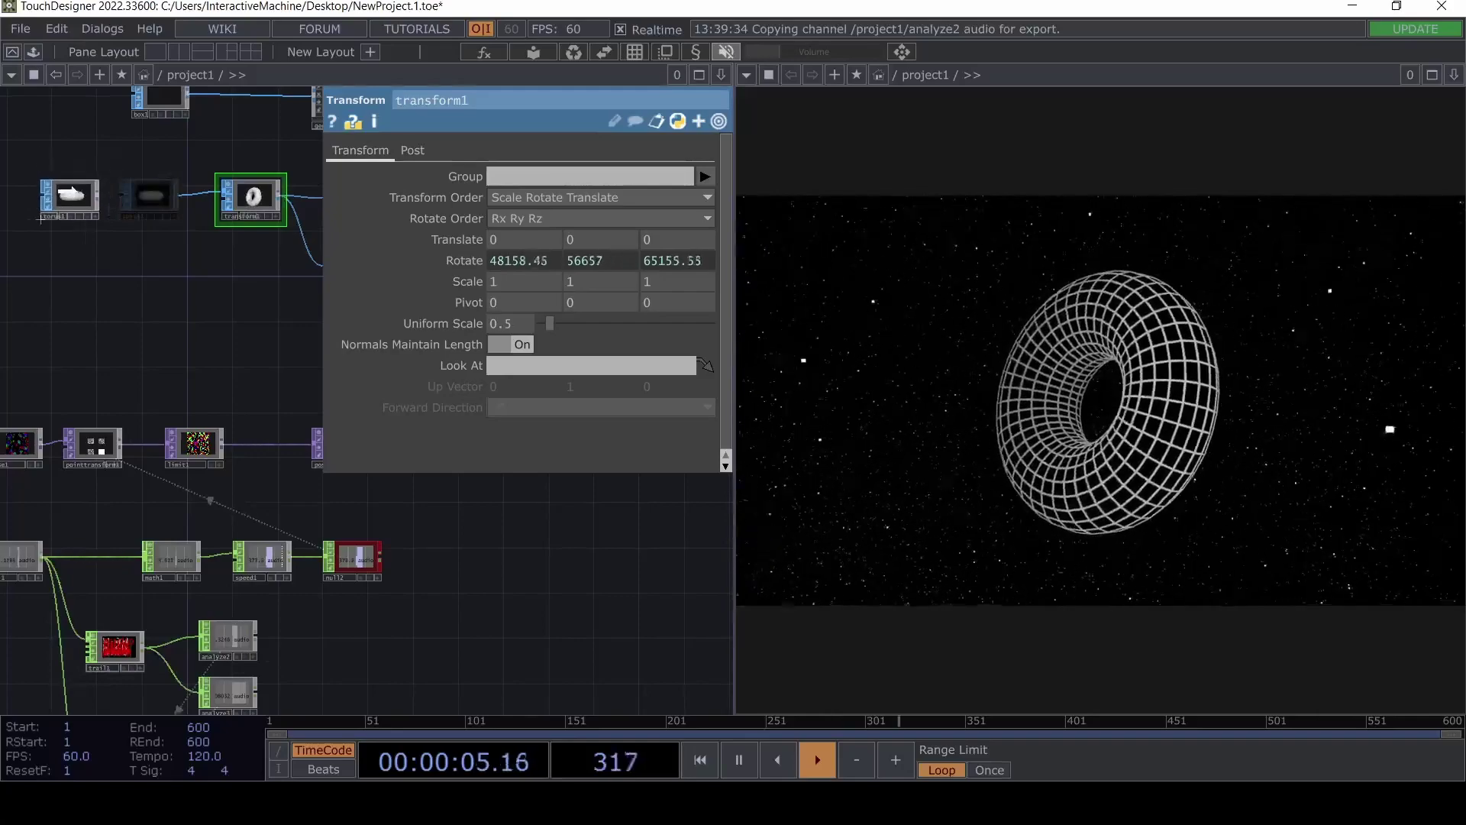
pyautogui.moveTo(154, 249); pyautogui.dragTo(78, 250)
pyautogui.moveTo(174, 206)
pyautogui.mouseDown()
pyautogui.moveTo(140, 205)
pyautogui.moveTo(174, 206)
pyautogui.mouseUp()
pyautogui.moveTo(122, 269); pyautogui.dragTo(266, 271)
pyautogui.moveTo(151, 212); pyautogui.dragTo(85, 201)
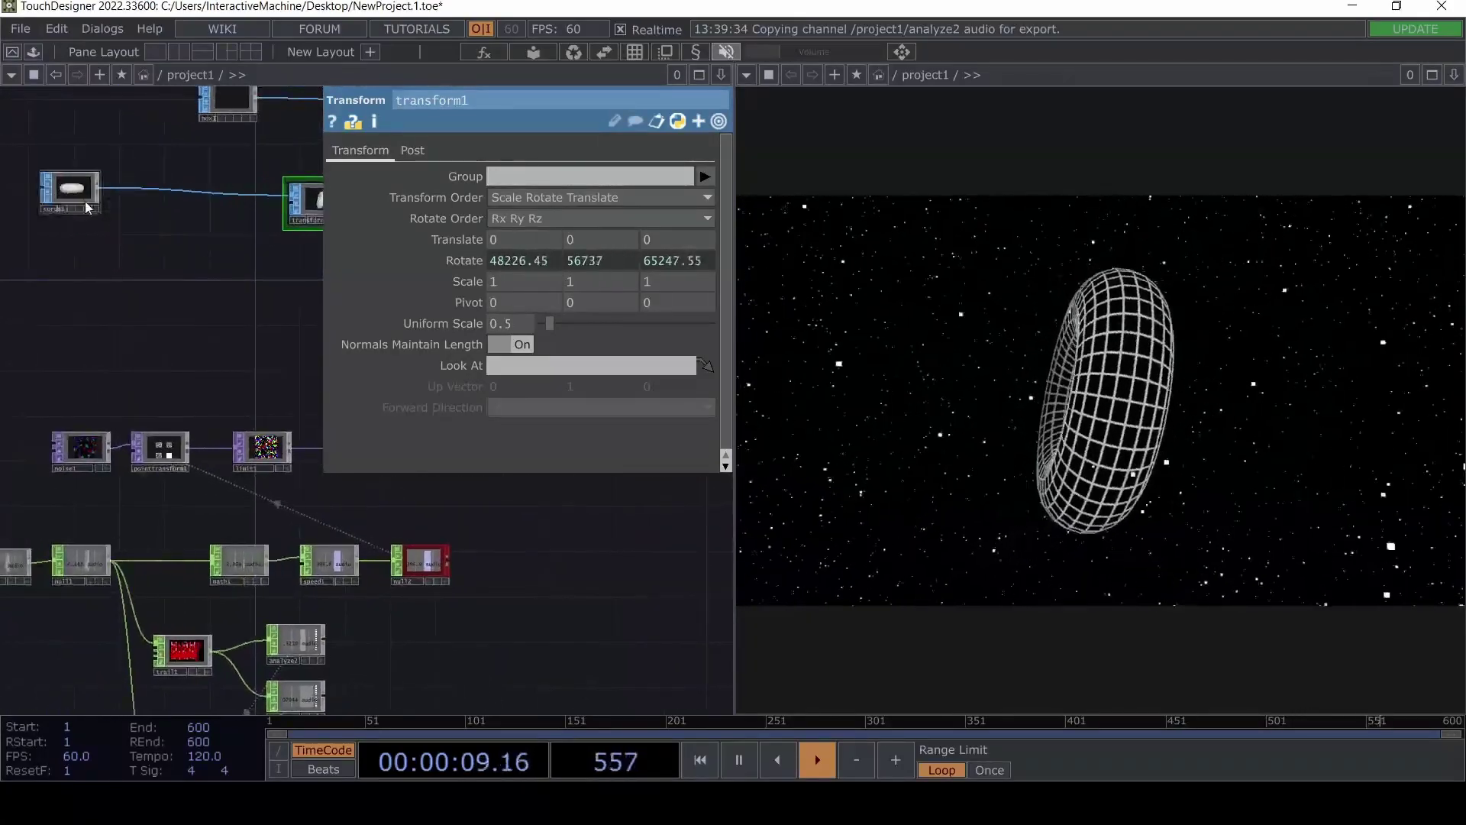
# Insert a Transform SOP on the wire between the Torus SOP and transform1.
pyautogui.rightClick(161, 191)
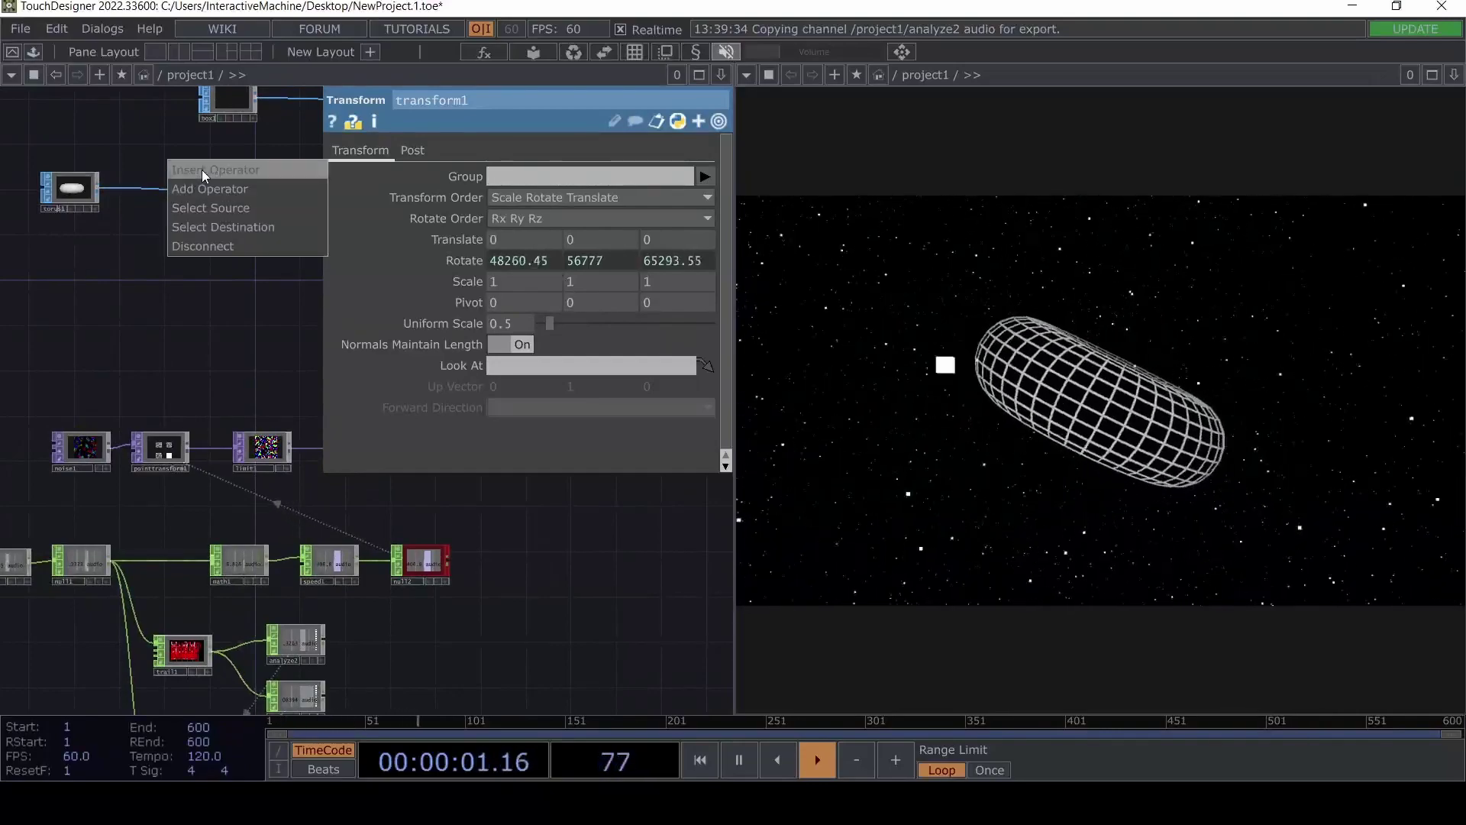
pyautogui.click(202, 170)
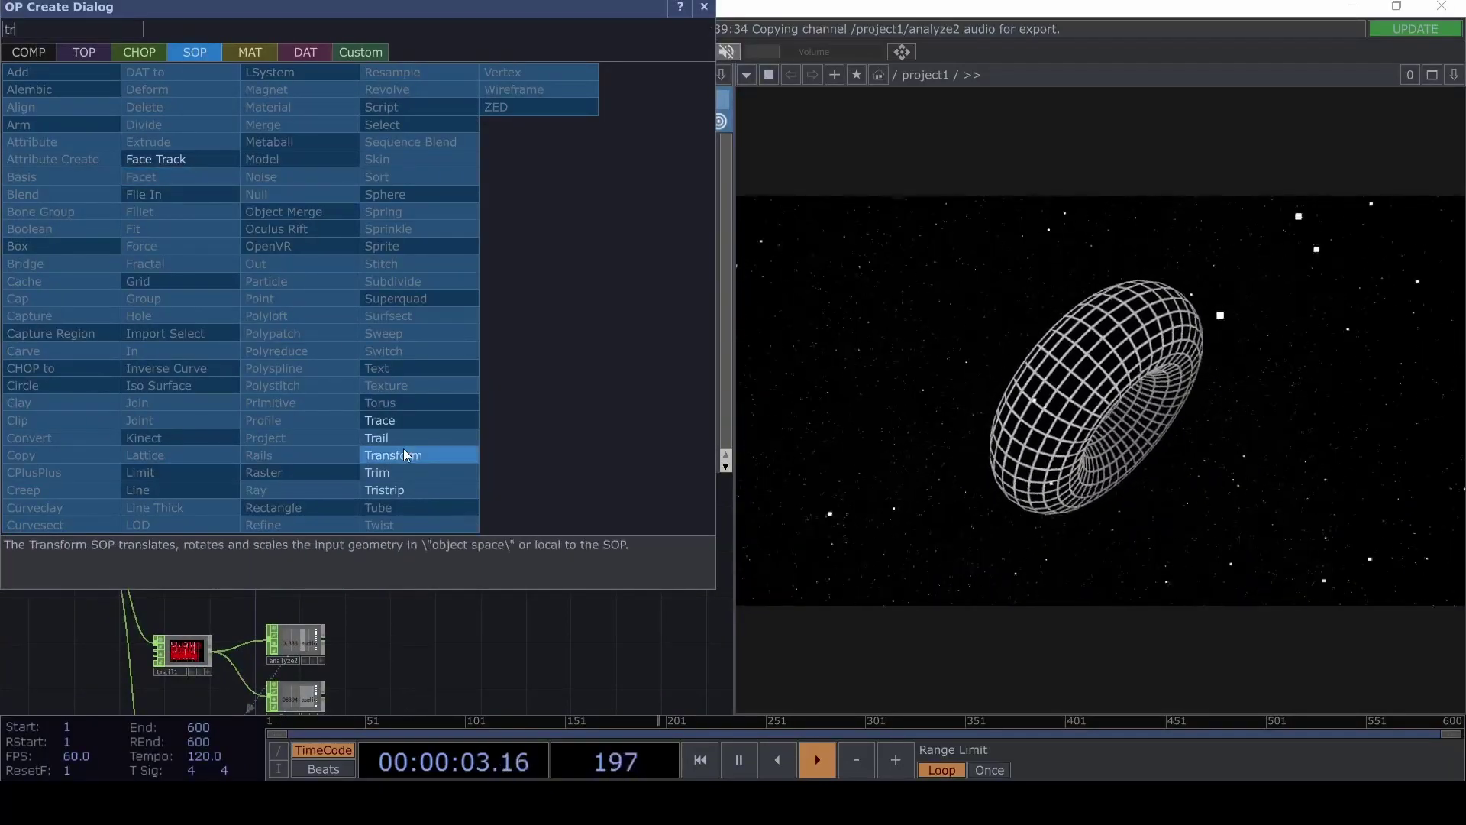
pyautogui.click(402, 451)
pyautogui.click(174, 185)
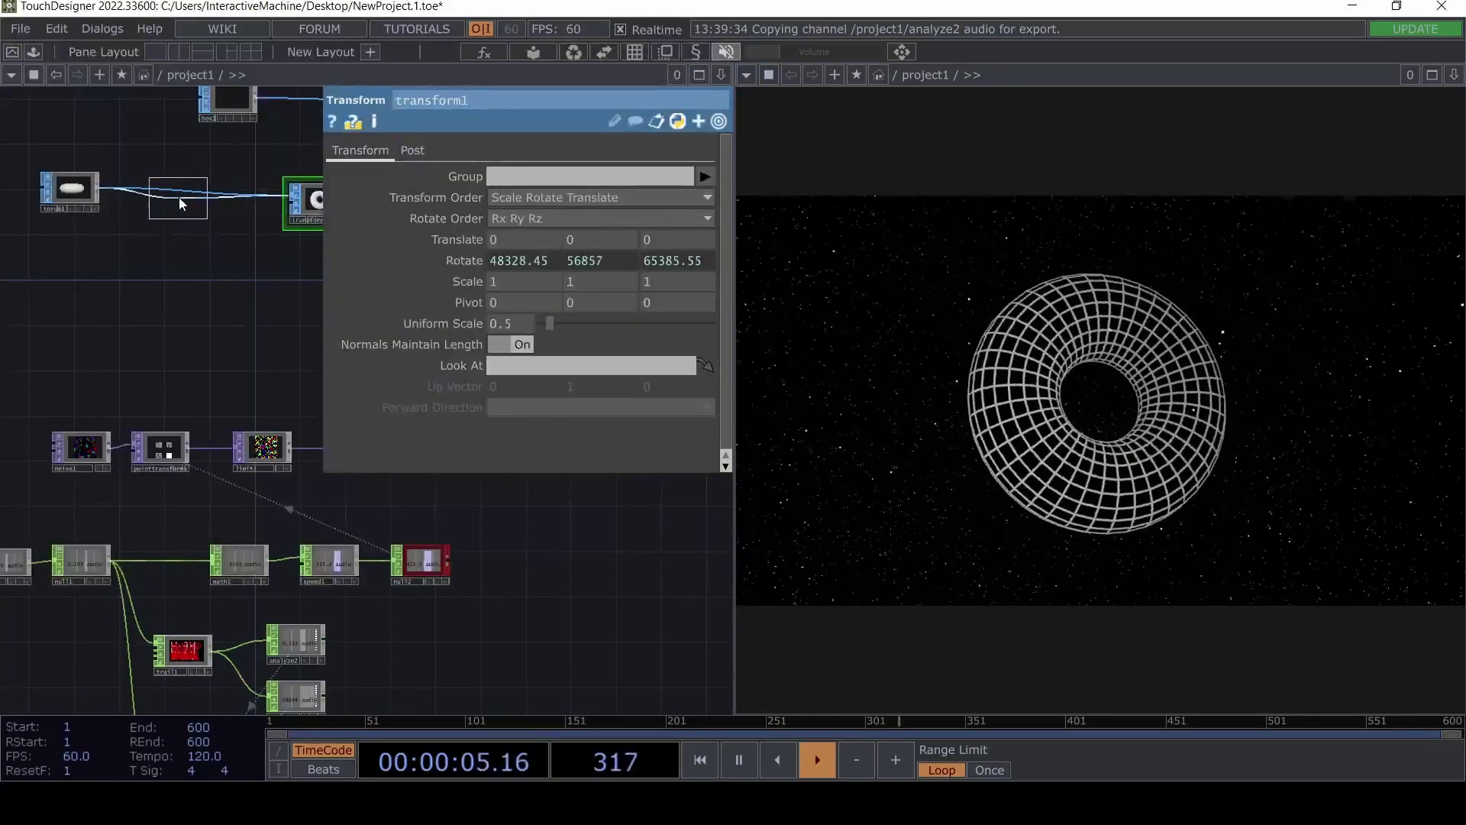
pyautogui.click(179, 198)
# Link the Uniform Scale of transform2 to the audio channel of null3.
pyautogui.moveTo(187, 303); pyautogui.dragTo(157, 119)
pyautogui.scroll(-3, 180, 196)
pyautogui.scroll(6, 304, 540)
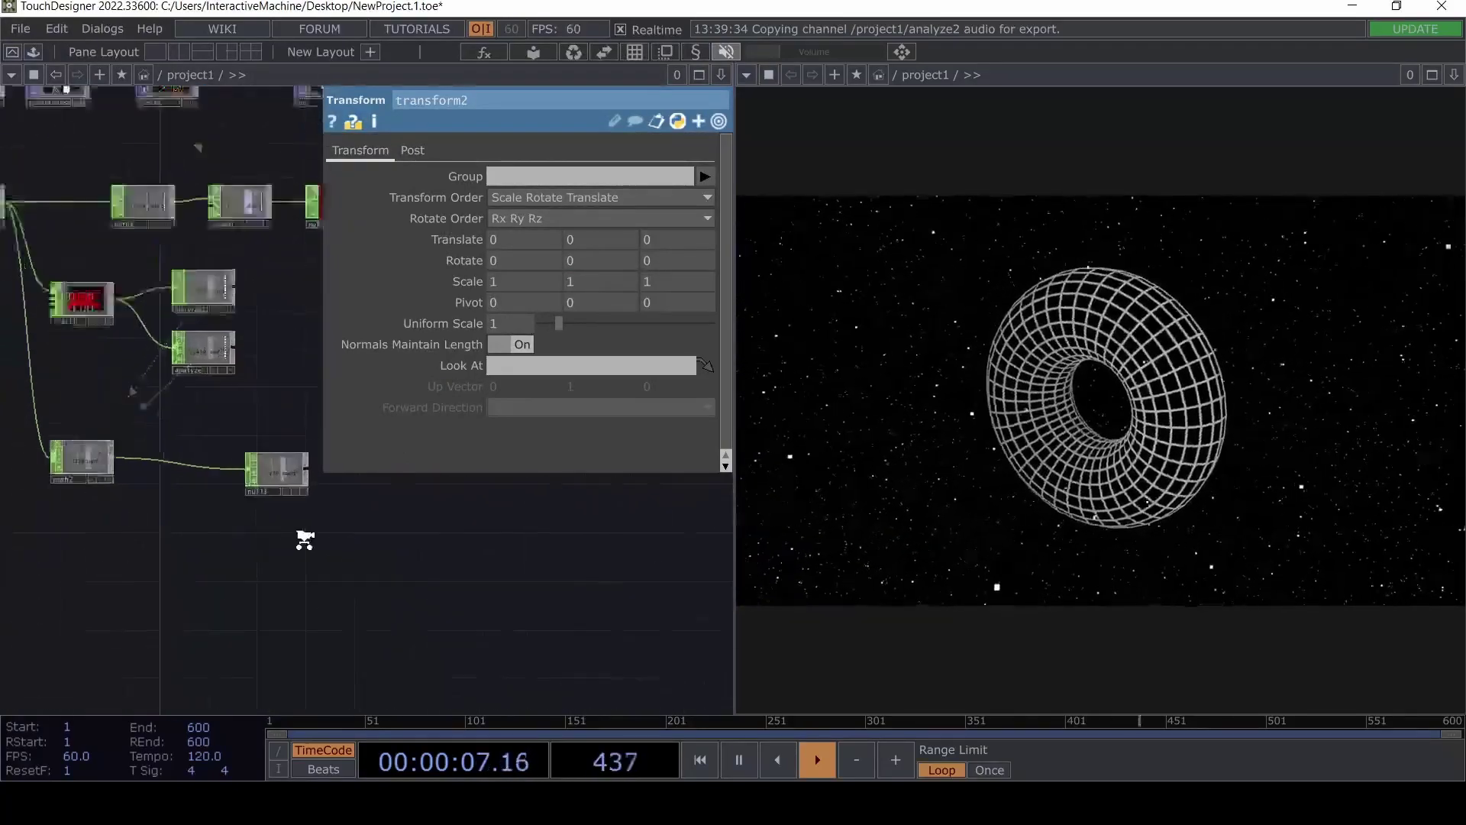
pyautogui.click(270, 418)
pyautogui.scroll(-6, 302, 457)
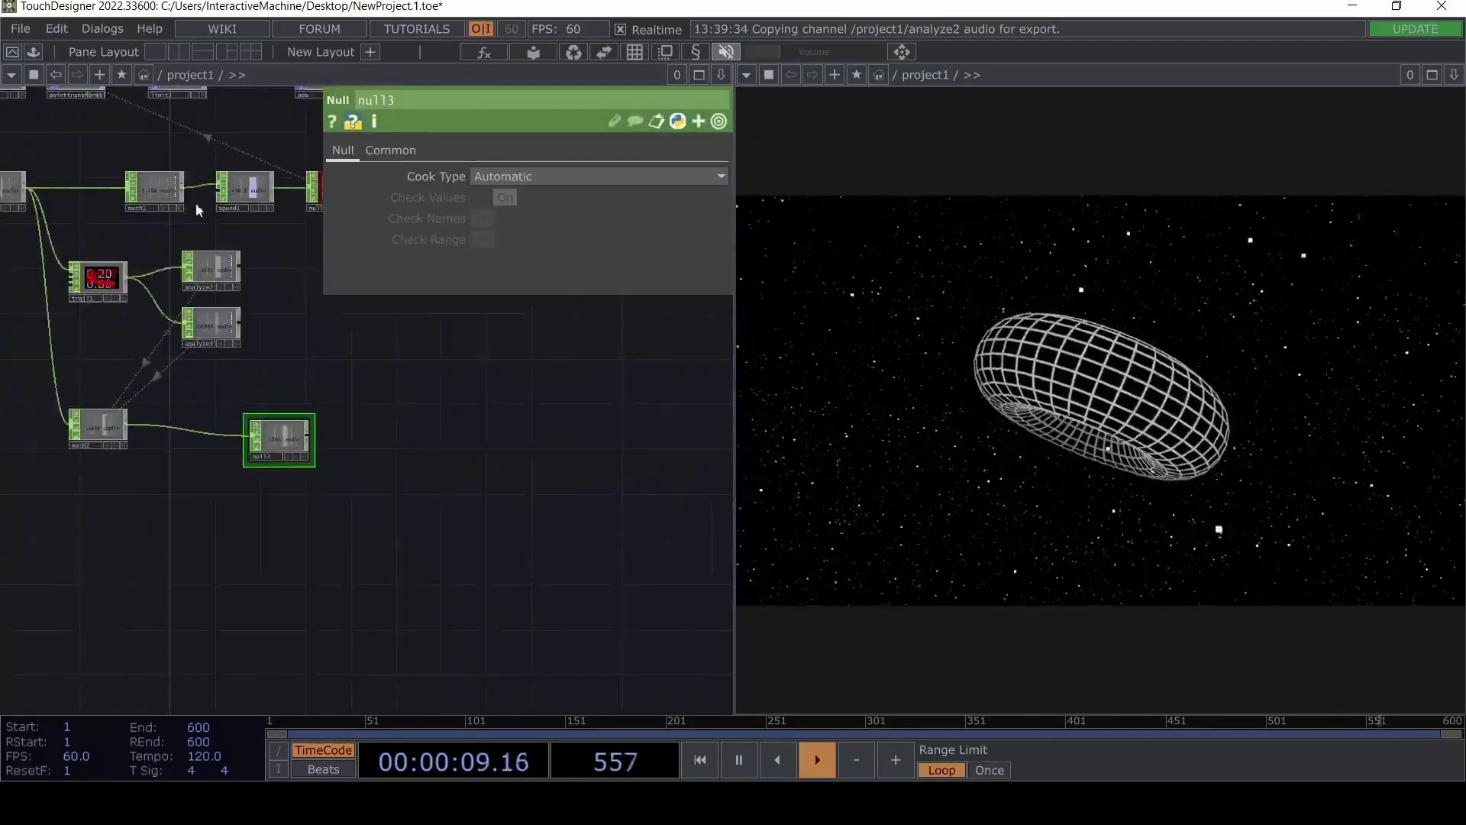
pyautogui.moveTo(143, 123); pyautogui.dragTo(524, 318)
pyautogui.click(134, 131)
pyautogui.scroll(6, 259, 638)
pyautogui.click(525, 317)
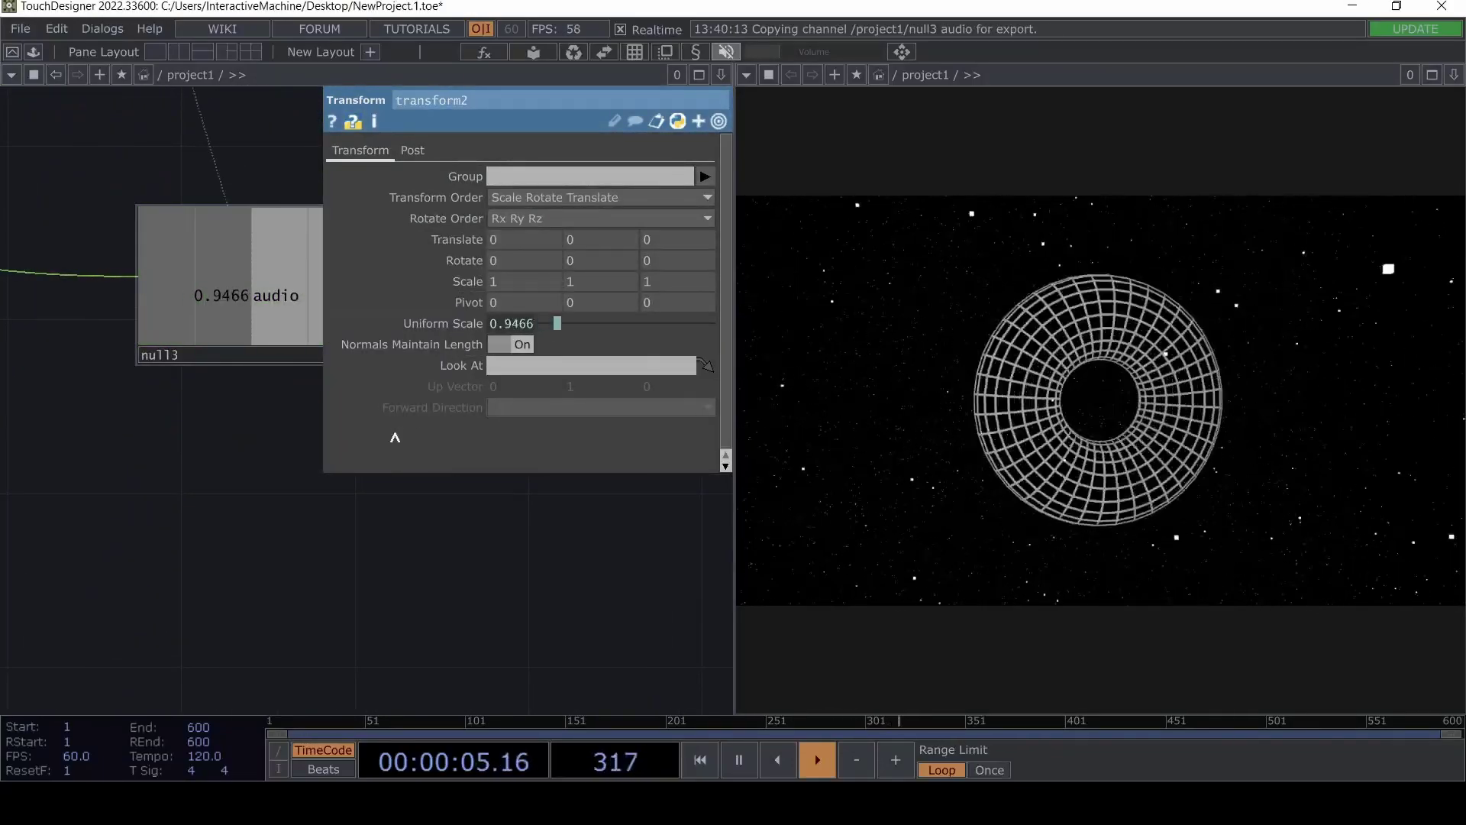
# Set the minimum of math2's To Range to 0.8.
pyautogui.scroll(-5, 247, 490)
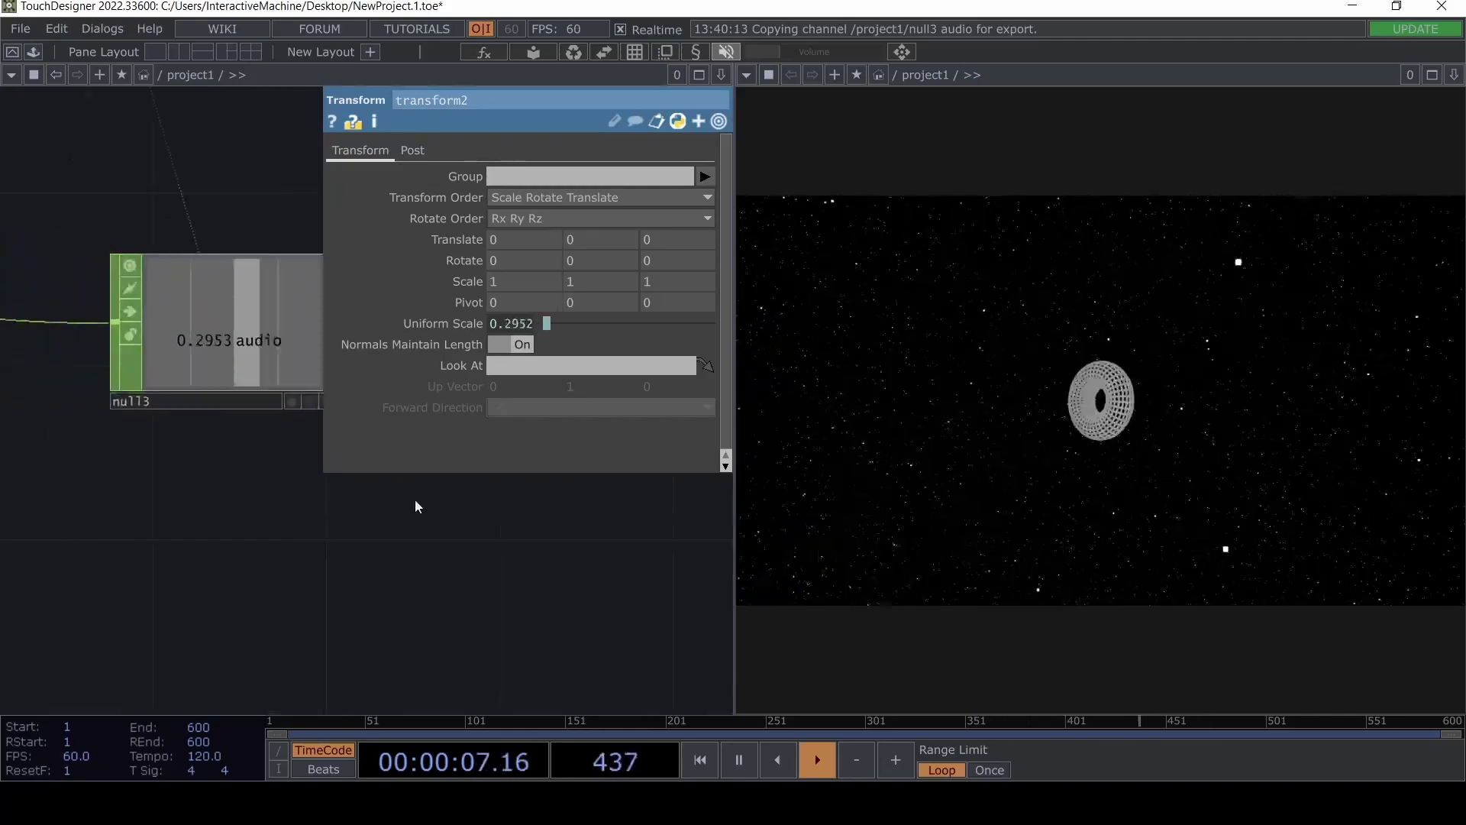
pyautogui.scroll(-3, 252, 539)
pyautogui.click(98, 389)
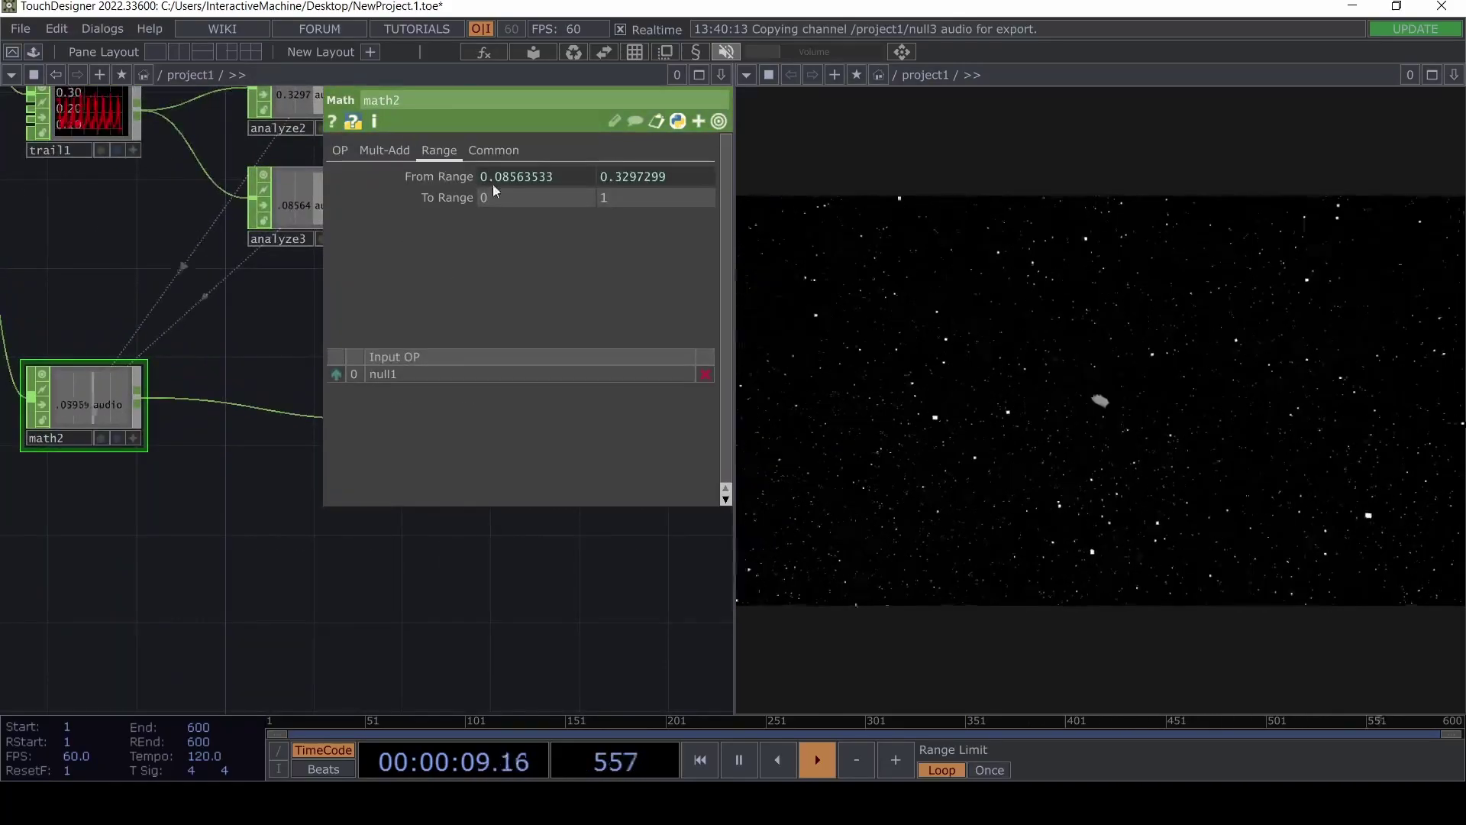
pyautogui.click(507, 203)
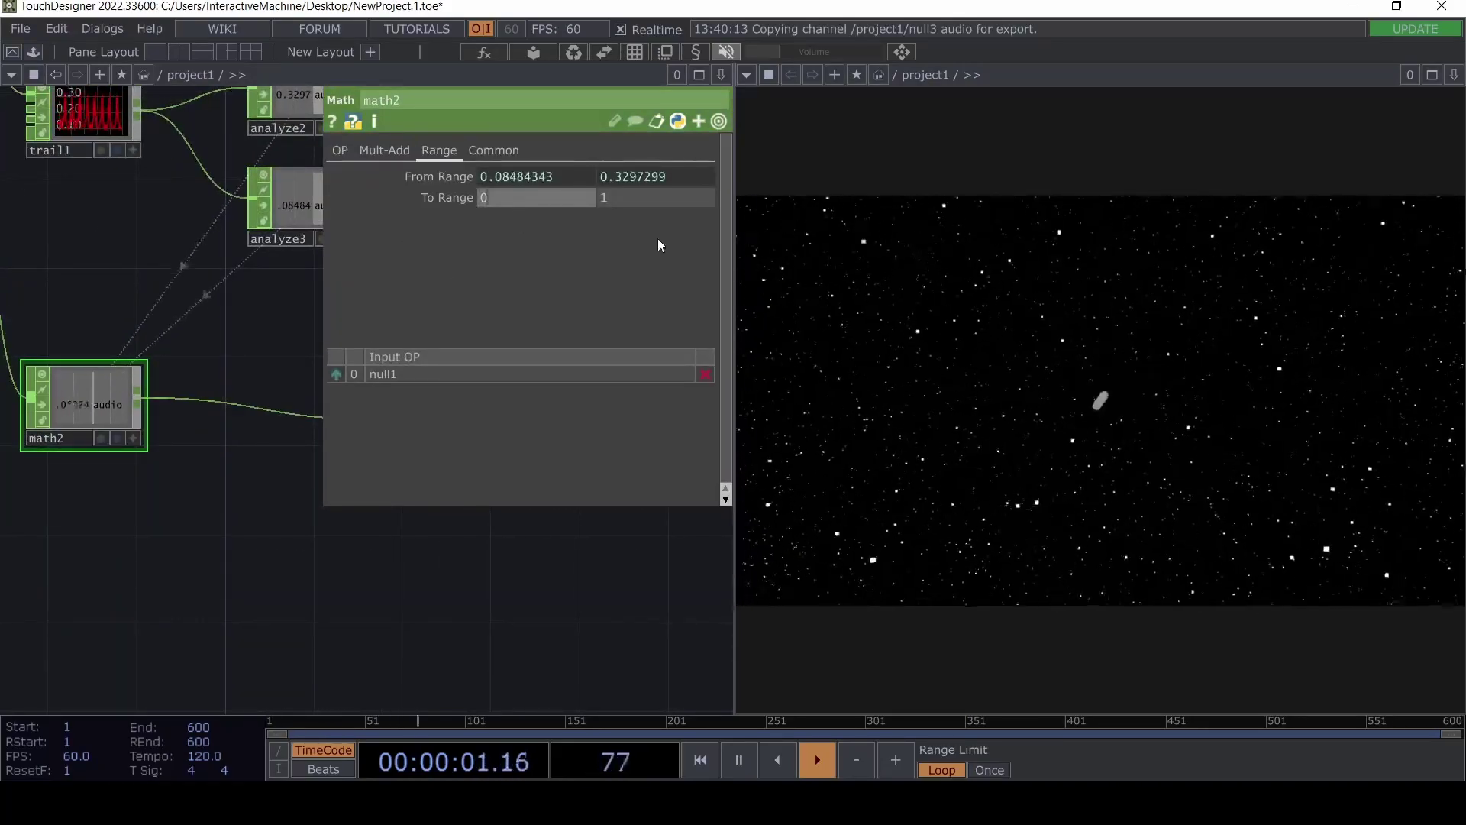
pyautogui.write('.8')
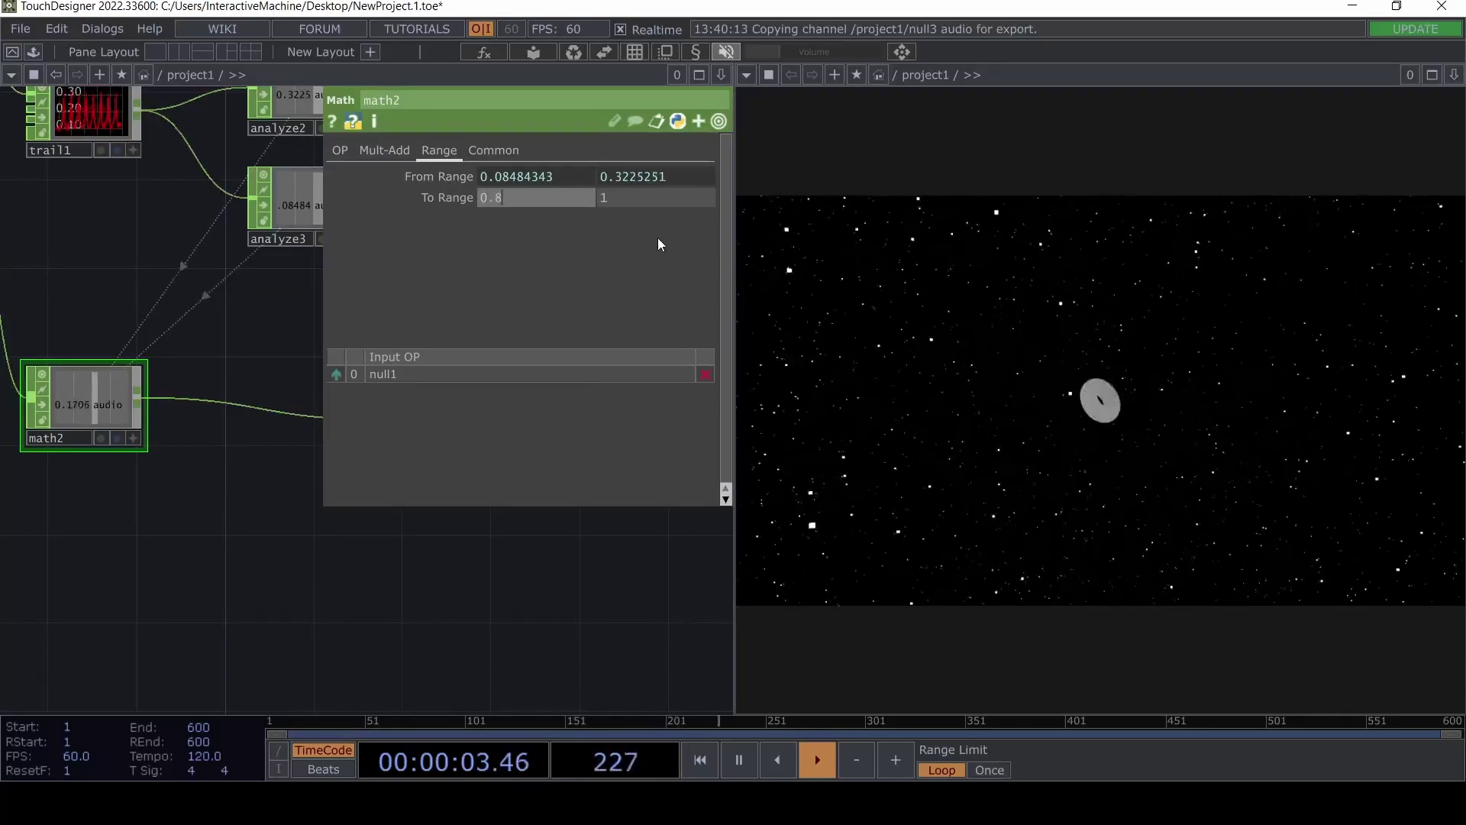
pyautogui.press('Return')
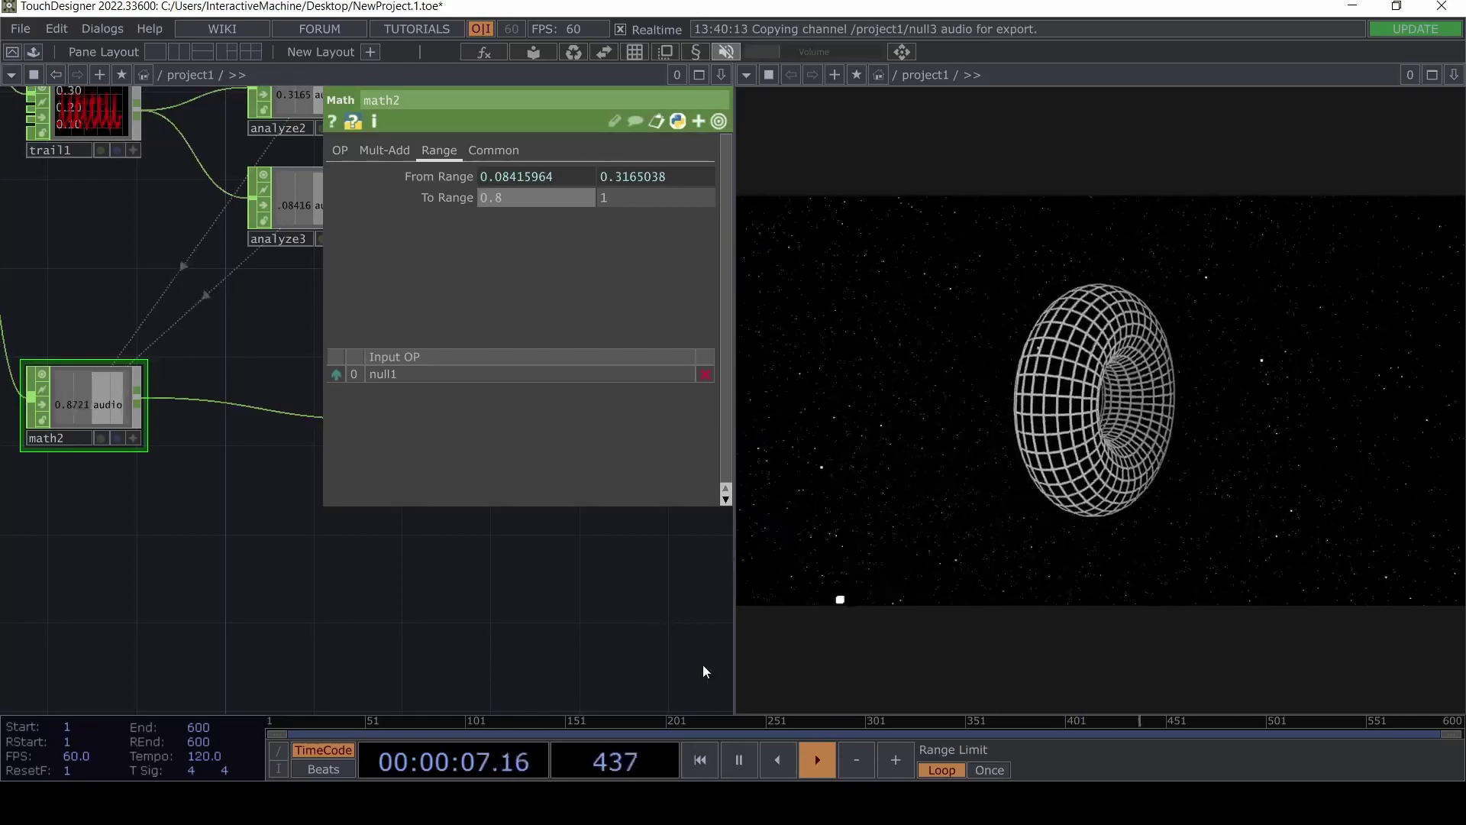
# Unmute the audio briefly to check the torus pulse against the track, then mute it and close math2's parameters.
pyautogui.click(727, 52)
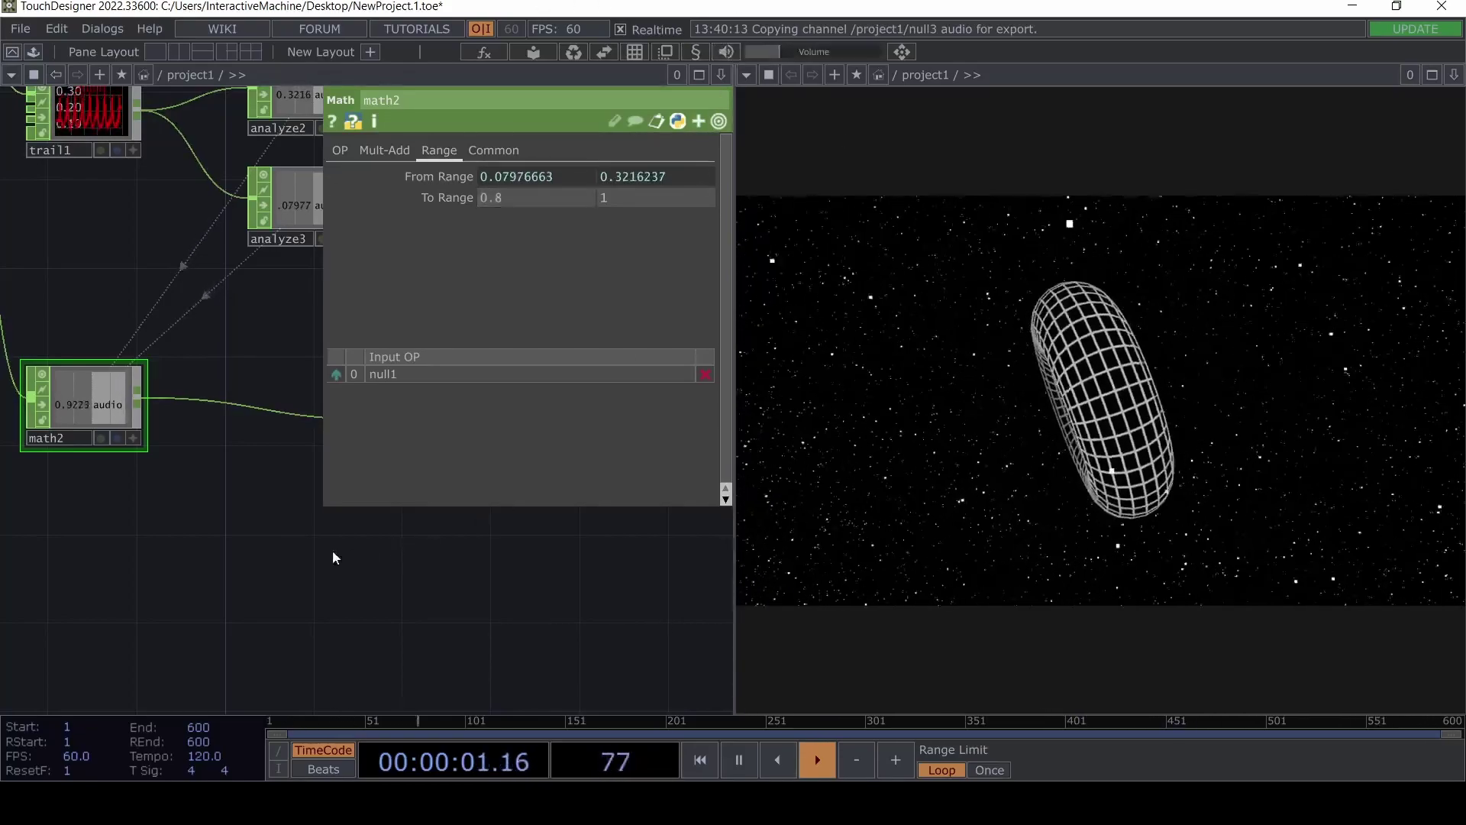
pyautogui.click(720, 50)
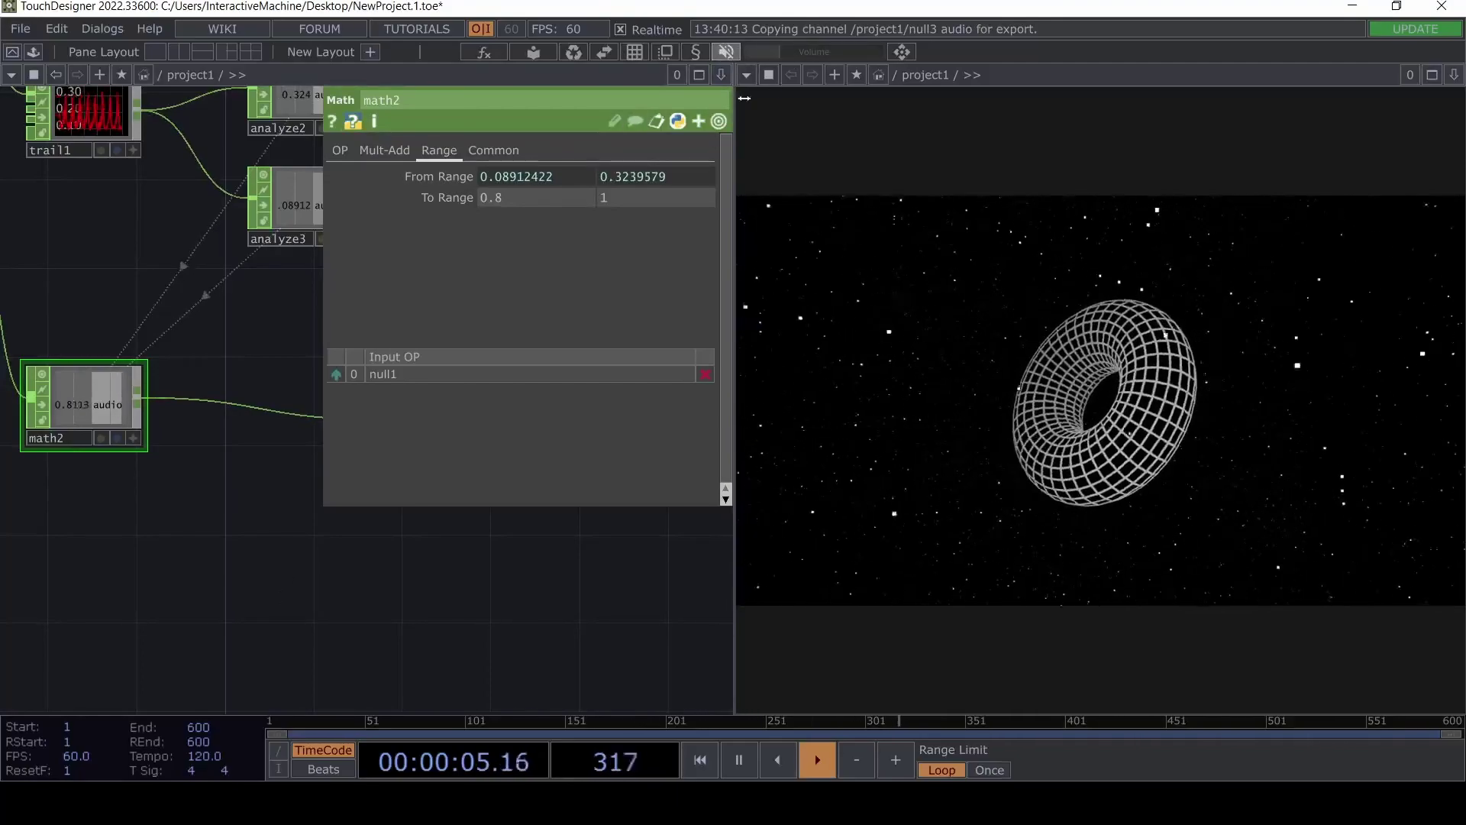
pyautogui.press('p')
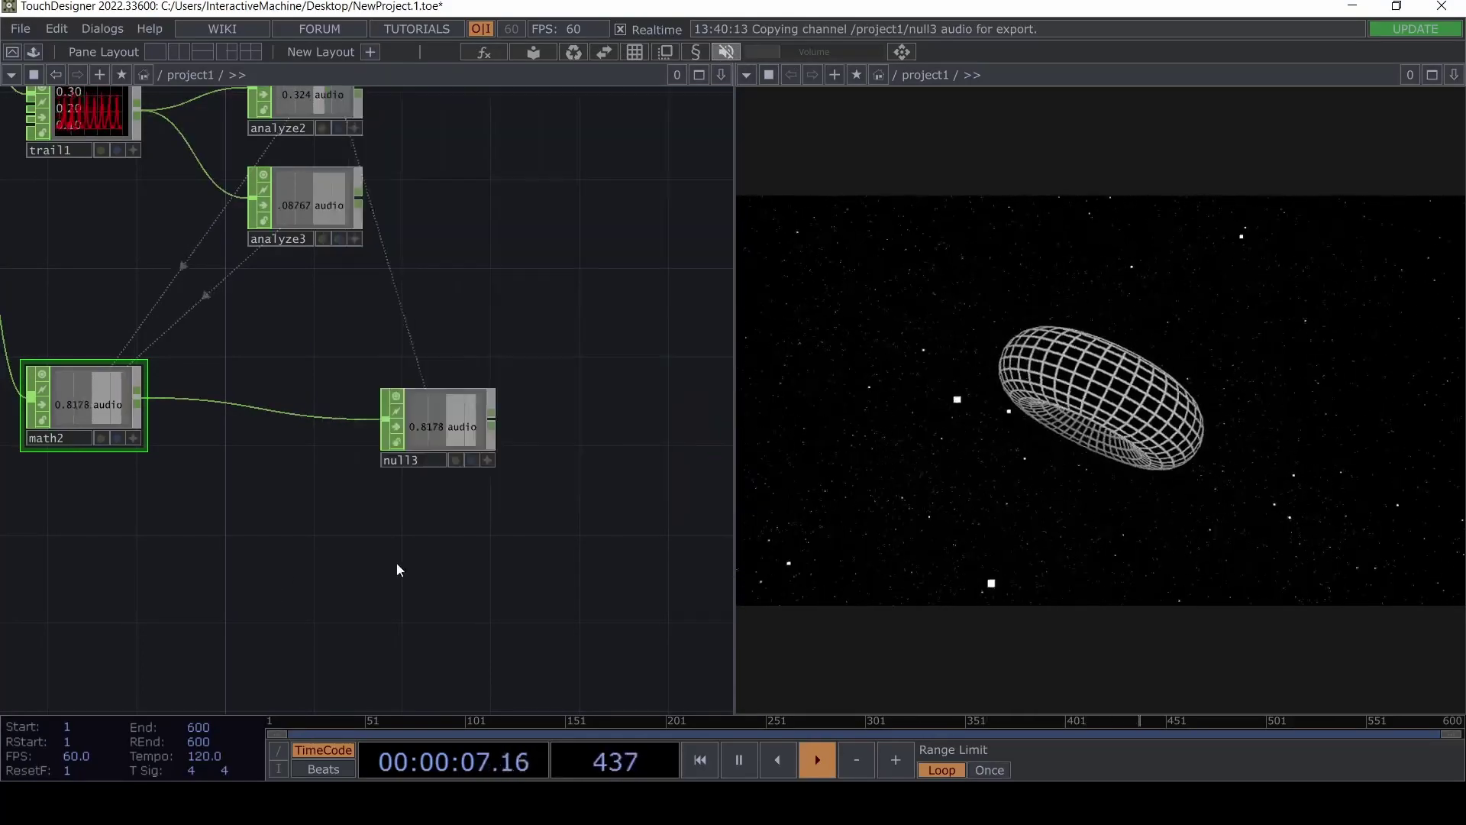
# Insert a Filter CHOP on the wire between math2 and null3 and line it up with them.
pyautogui.rightClick(227, 404)
pyautogui.click(226, 405)
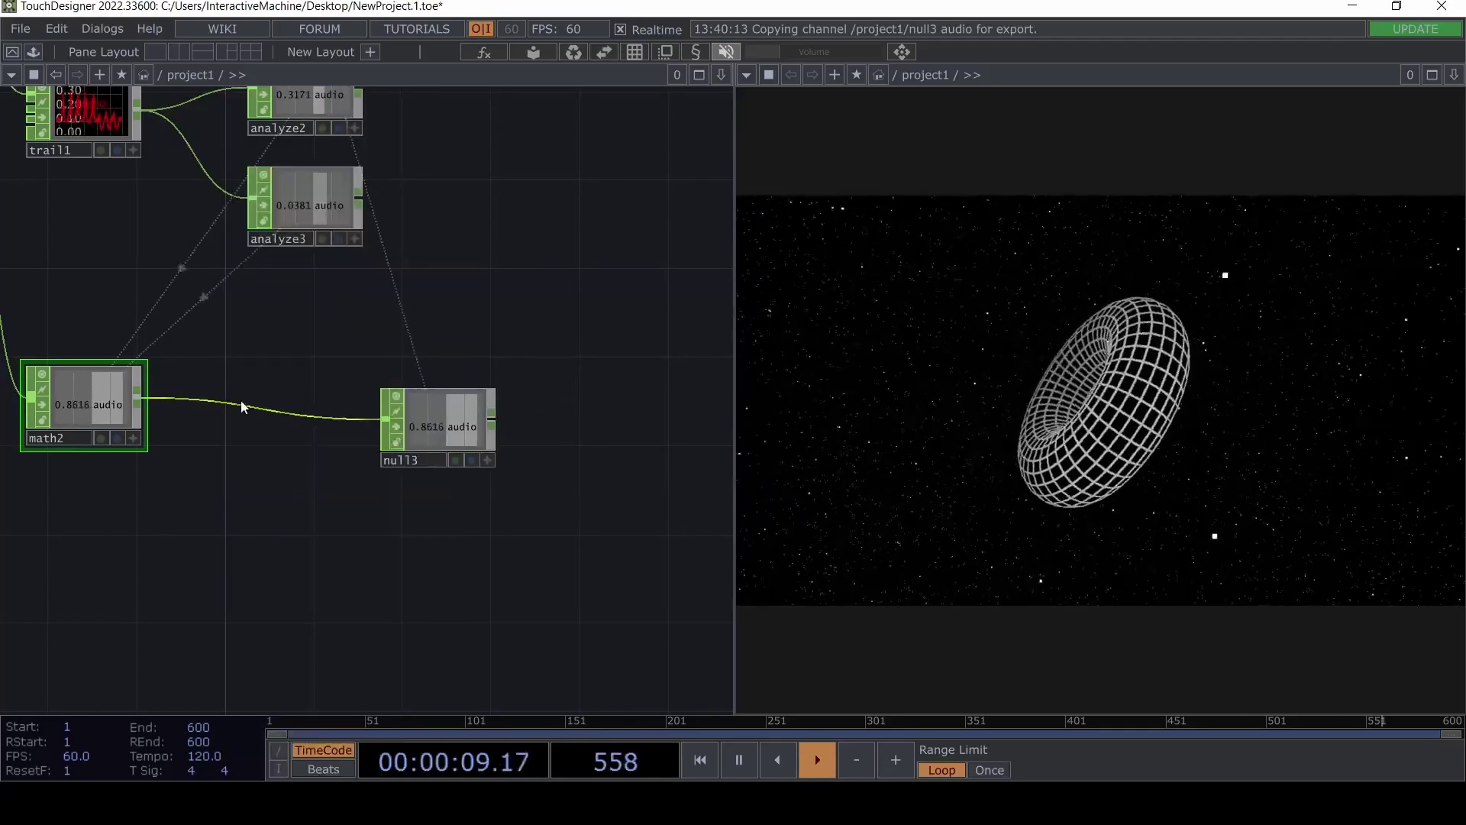
pyautogui.rightClick(245, 406)
pyautogui.click(272, 386)
pyautogui.write('fil')
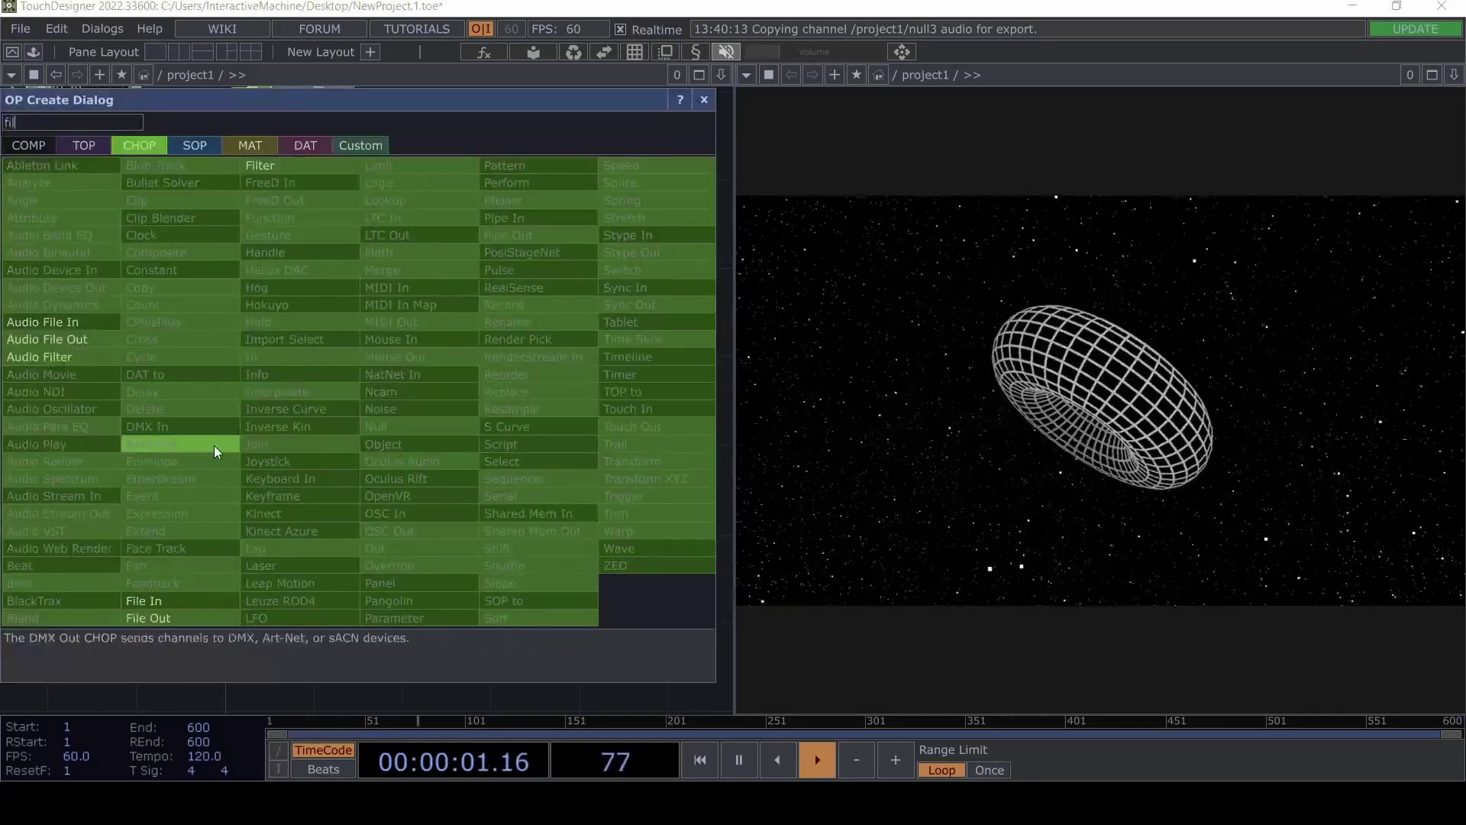
pyautogui.press('Return')
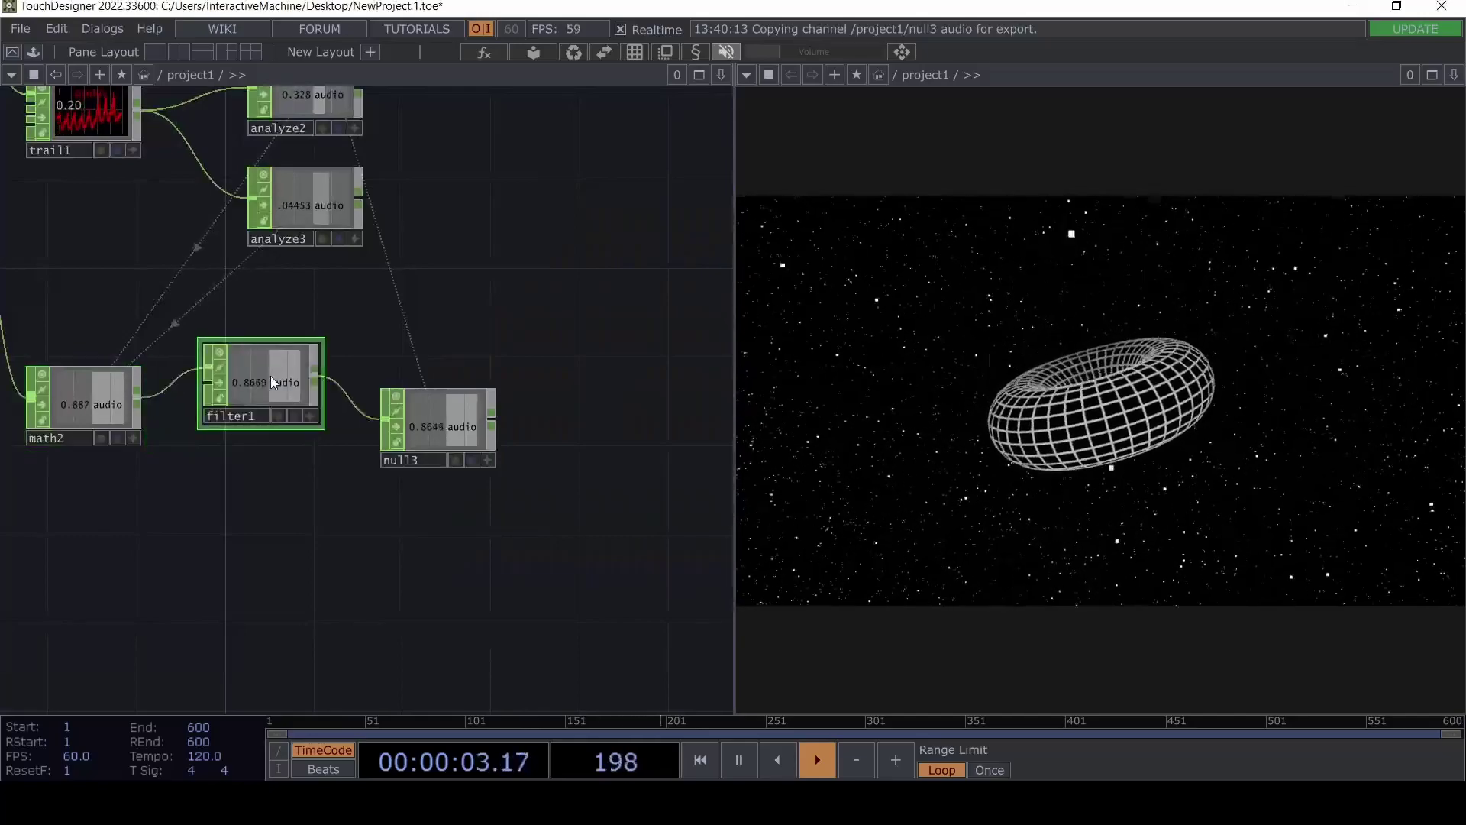
pyautogui.click(273, 413)
# Reduce the Filter Width of filter1 to 0.14 and unmute the audio.
pyautogui.press('p')
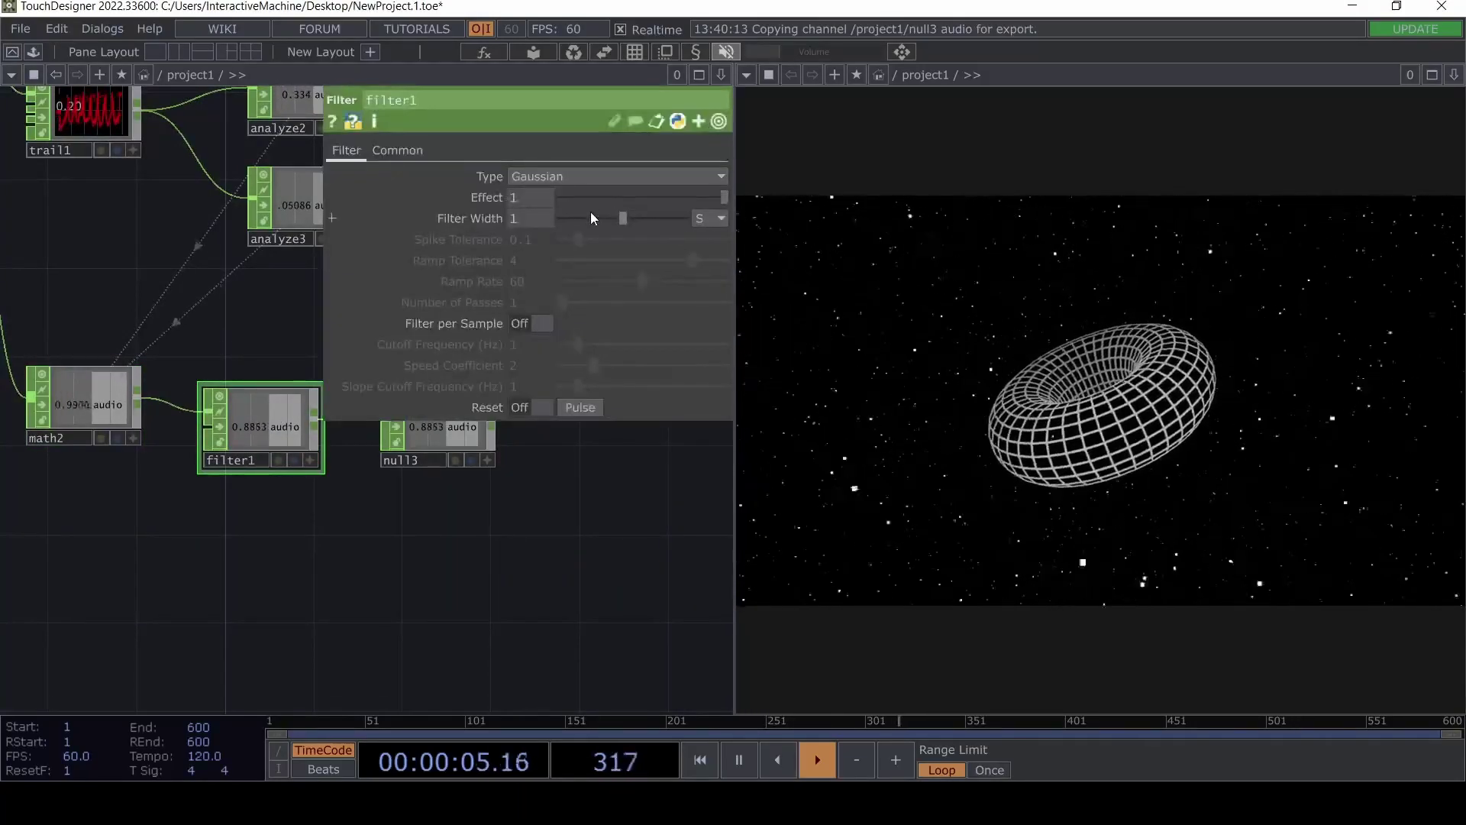
pyautogui.moveTo(590, 214); pyautogui.dragTo(571, 218)
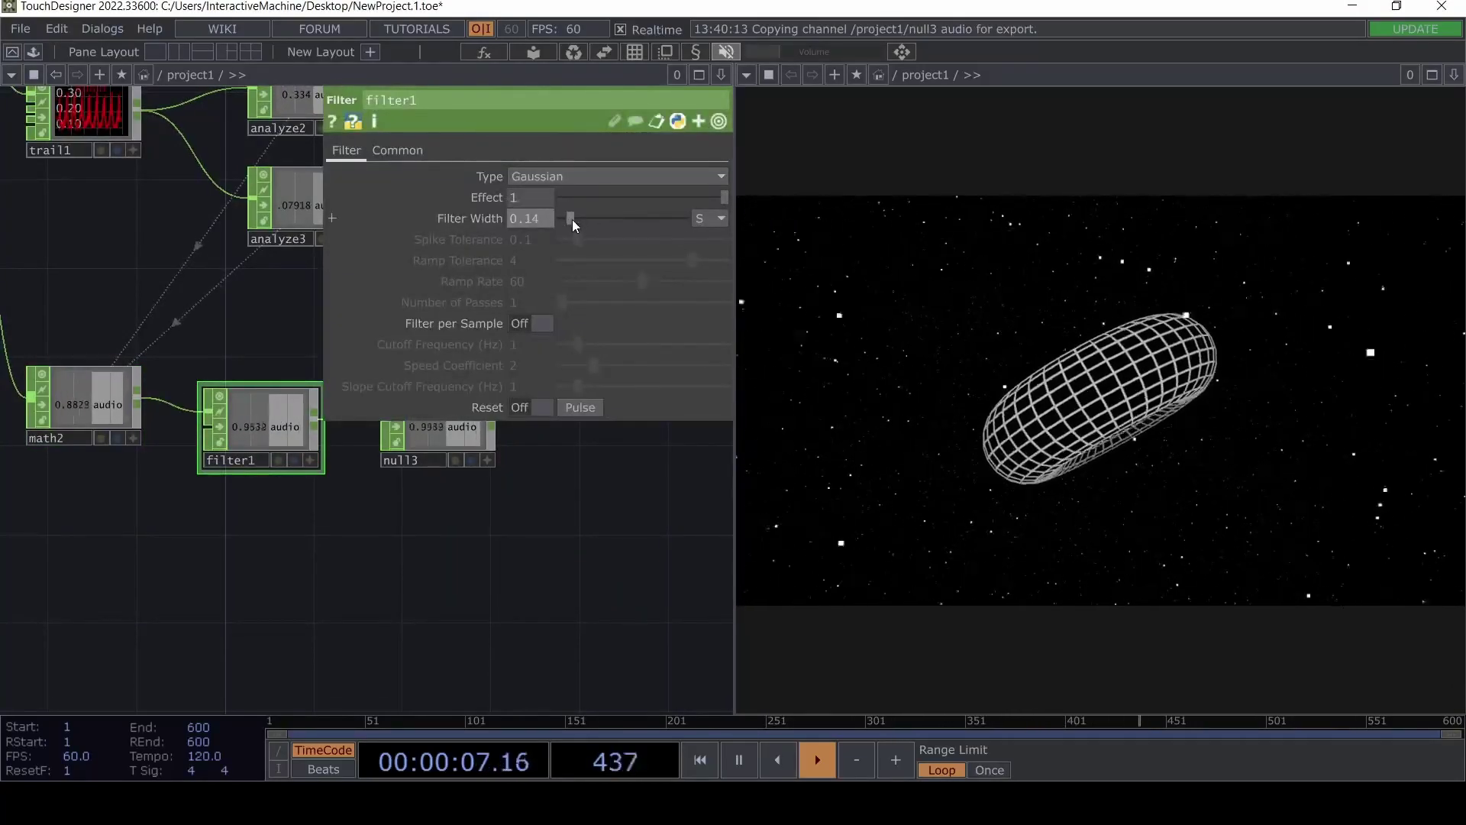
pyautogui.click(725, 57)
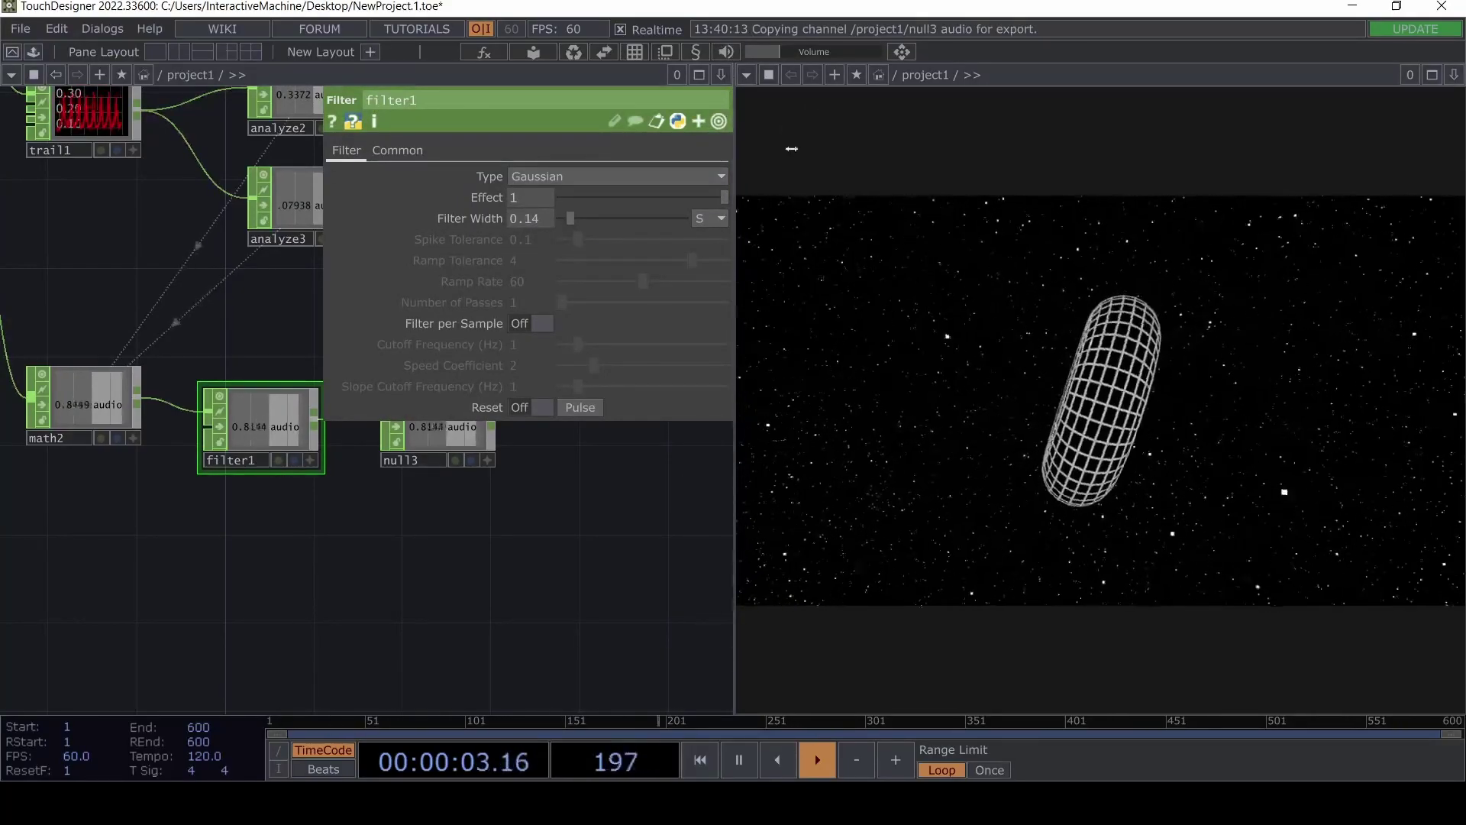
# Mute the audio and close filter1's parameters.
pyautogui.click(730, 48)
pyautogui.press('p')
pyautogui.moveTo(541, 567); pyautogui.dragTo(547, 488, button='middle')
pyautogui.scroll(-3, 530, 406)
pyautogui.moveTo(557, 442); pyautogui.dragTo(642, 596)
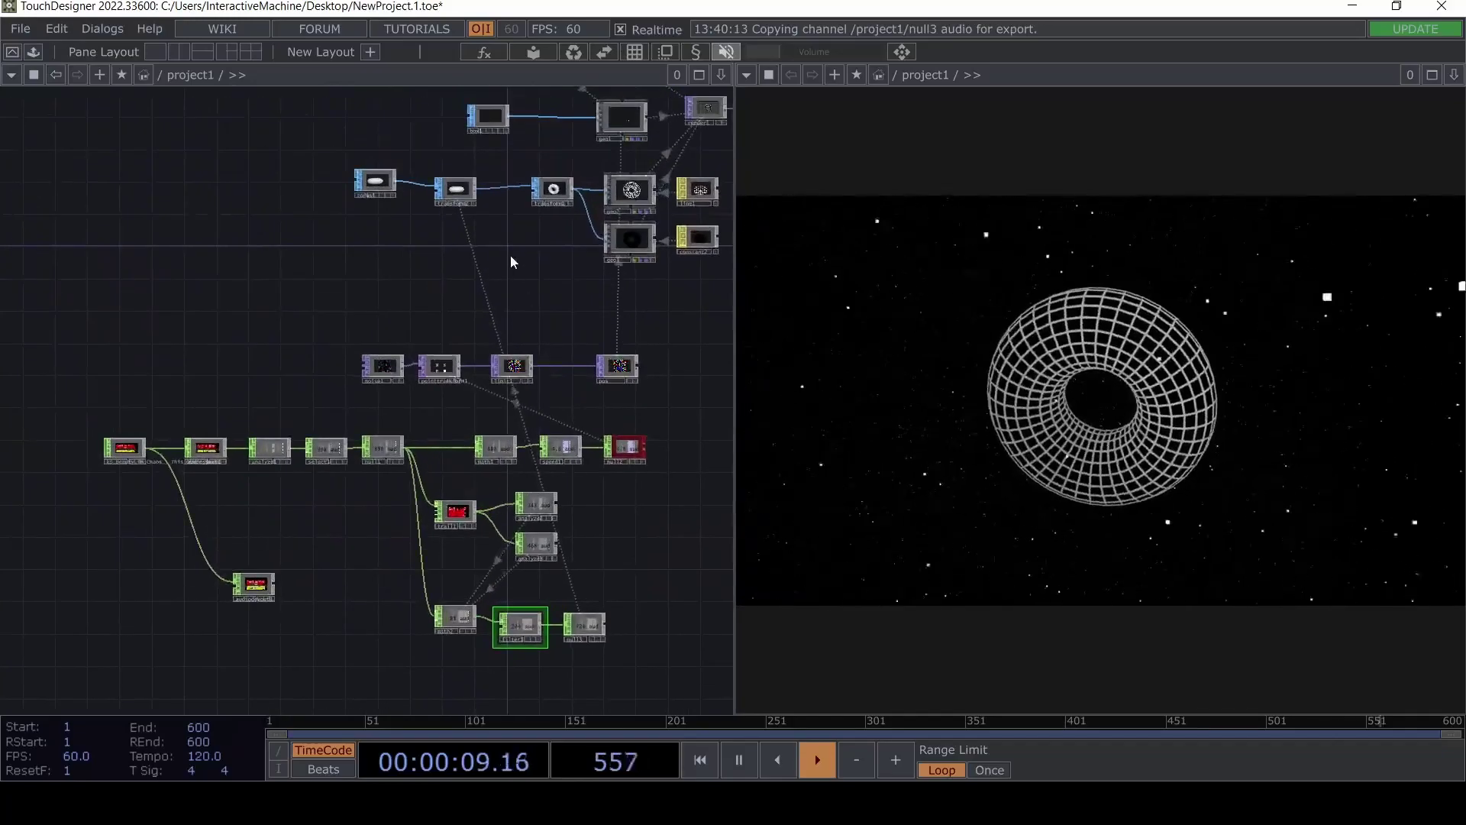
# Move the torus and transform2 SOPs away from transform1 to open a gap between the two transforms.
pyautogui.moveTo(510, 255); pyautogui.dragTo(327, 304)
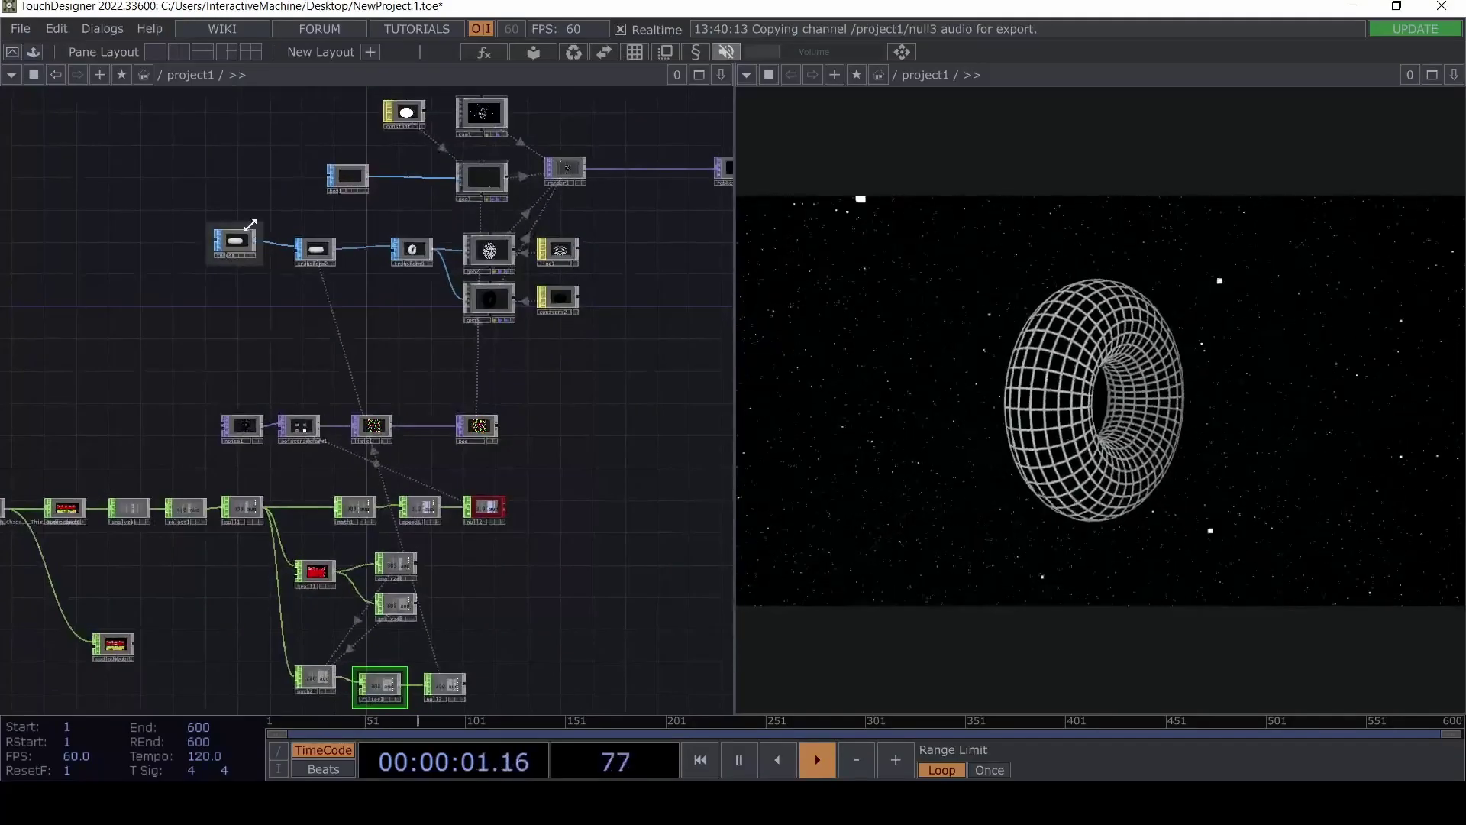
pyautogui.moveTo(238, 243); pyautogui.dragTo(181, 251)
pyautogui.moveTo(316, 251); pyautogui.dragTo(267, 251)
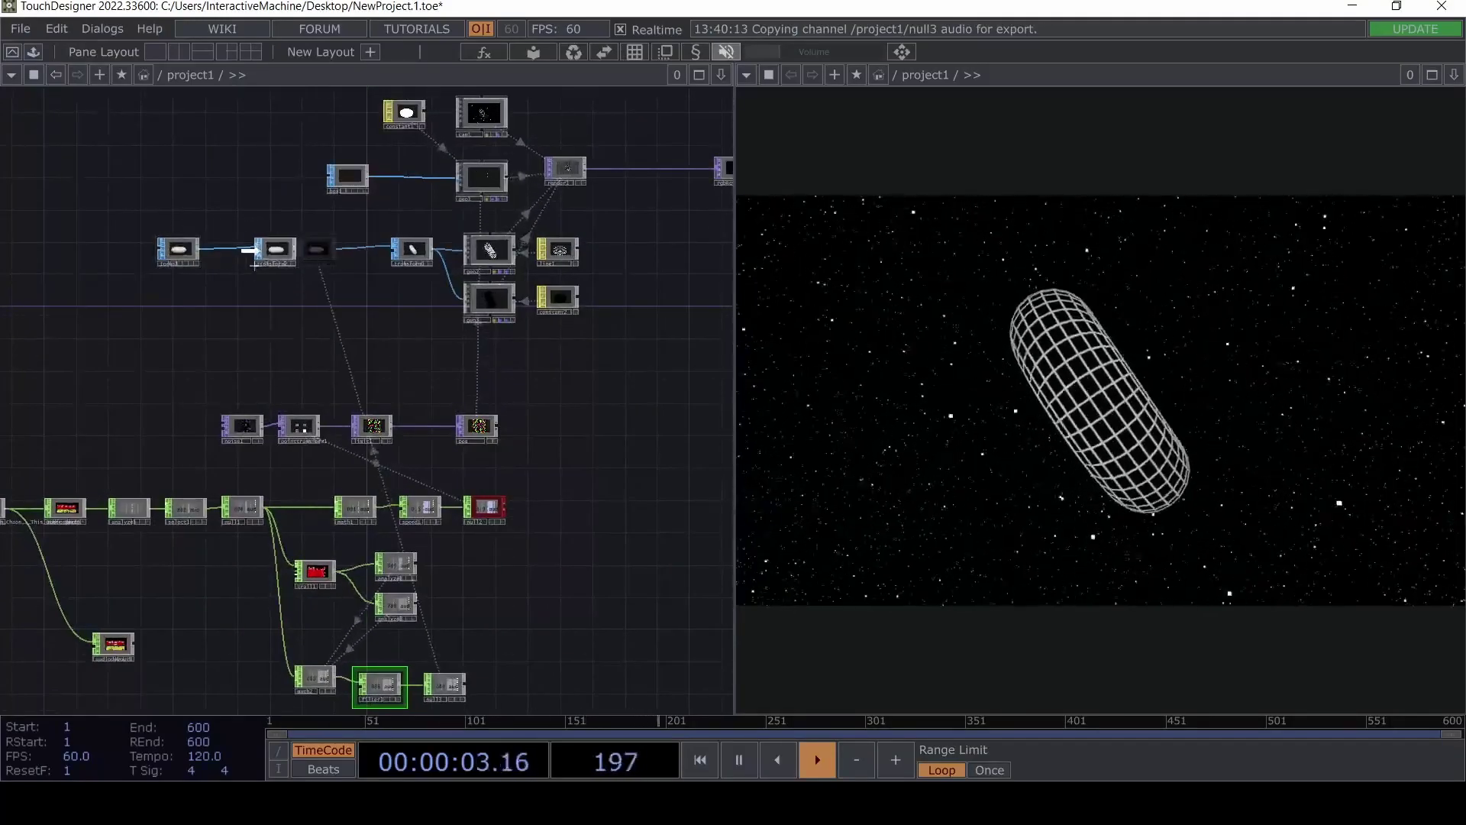
# Insert a Noise SOP on the wire between transform2 and transform1 and line it up with them.
pyautogui.rightClick(322, 249)
pyautogui.click(339, 231)
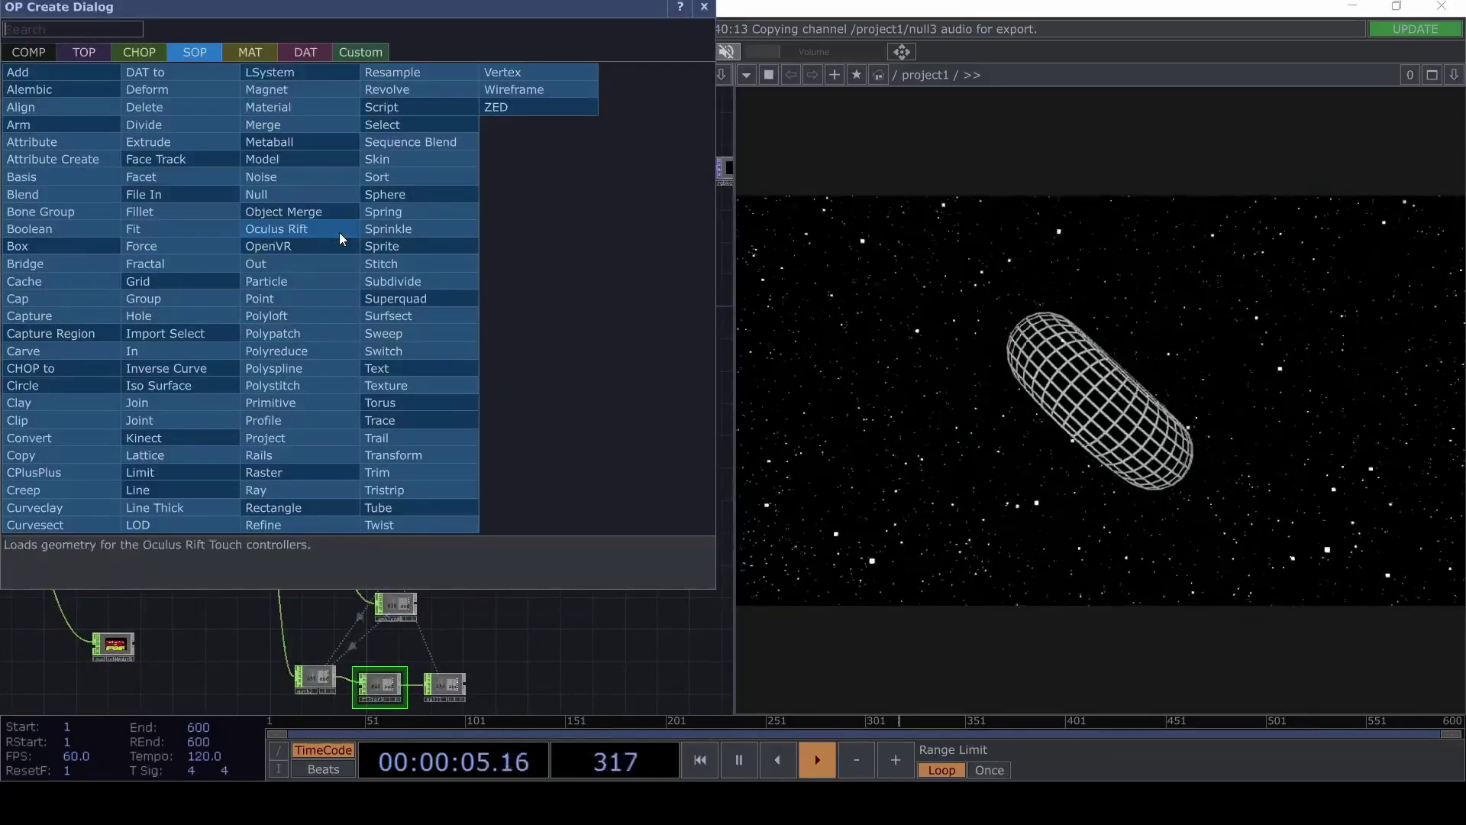
pyautogui.write('noi')
pyautogui.click(308, 180)
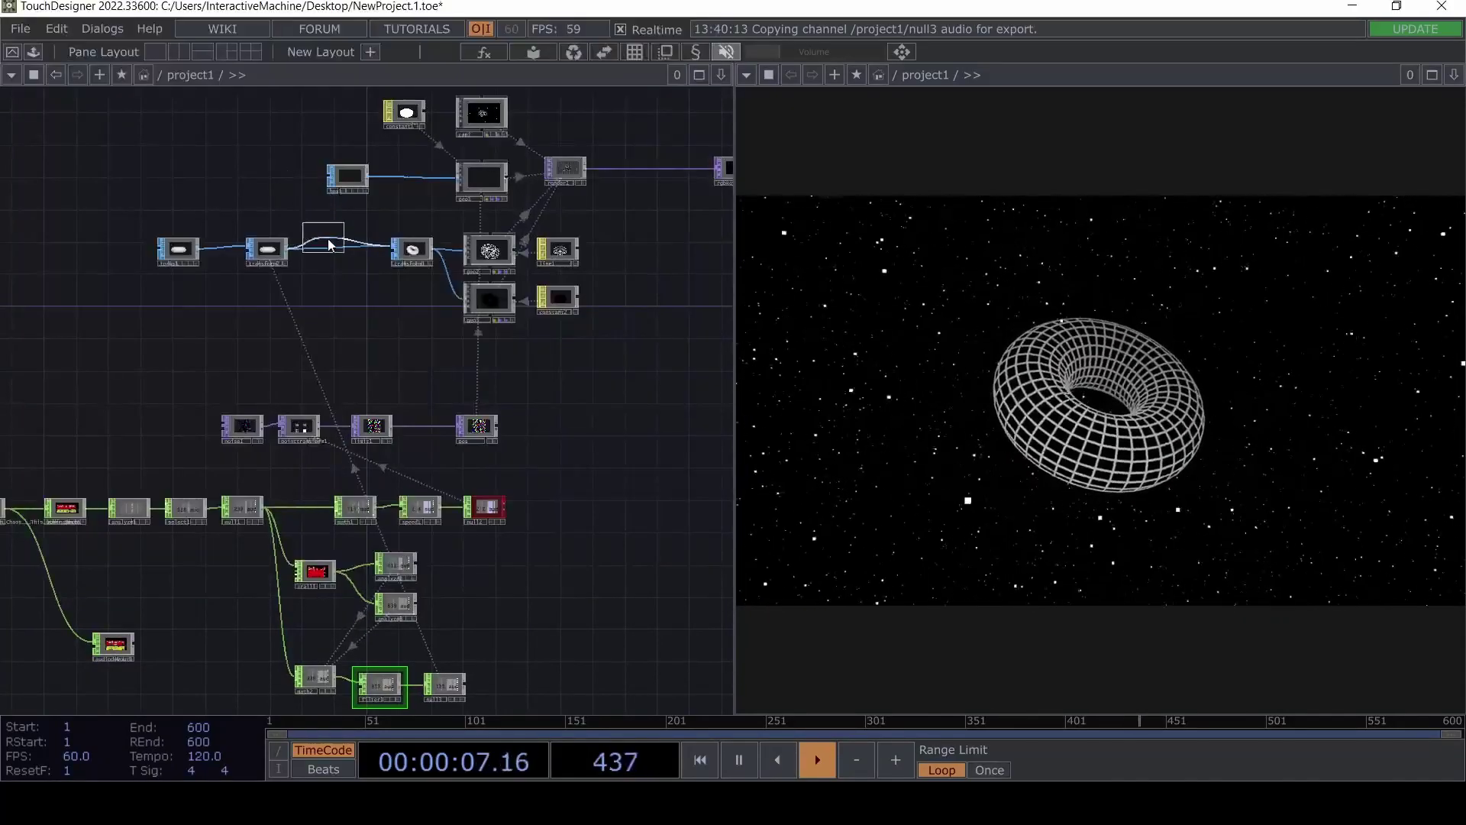
pyautogui.click(330, 242)
pyautogui.scroll(5, 330, 242)
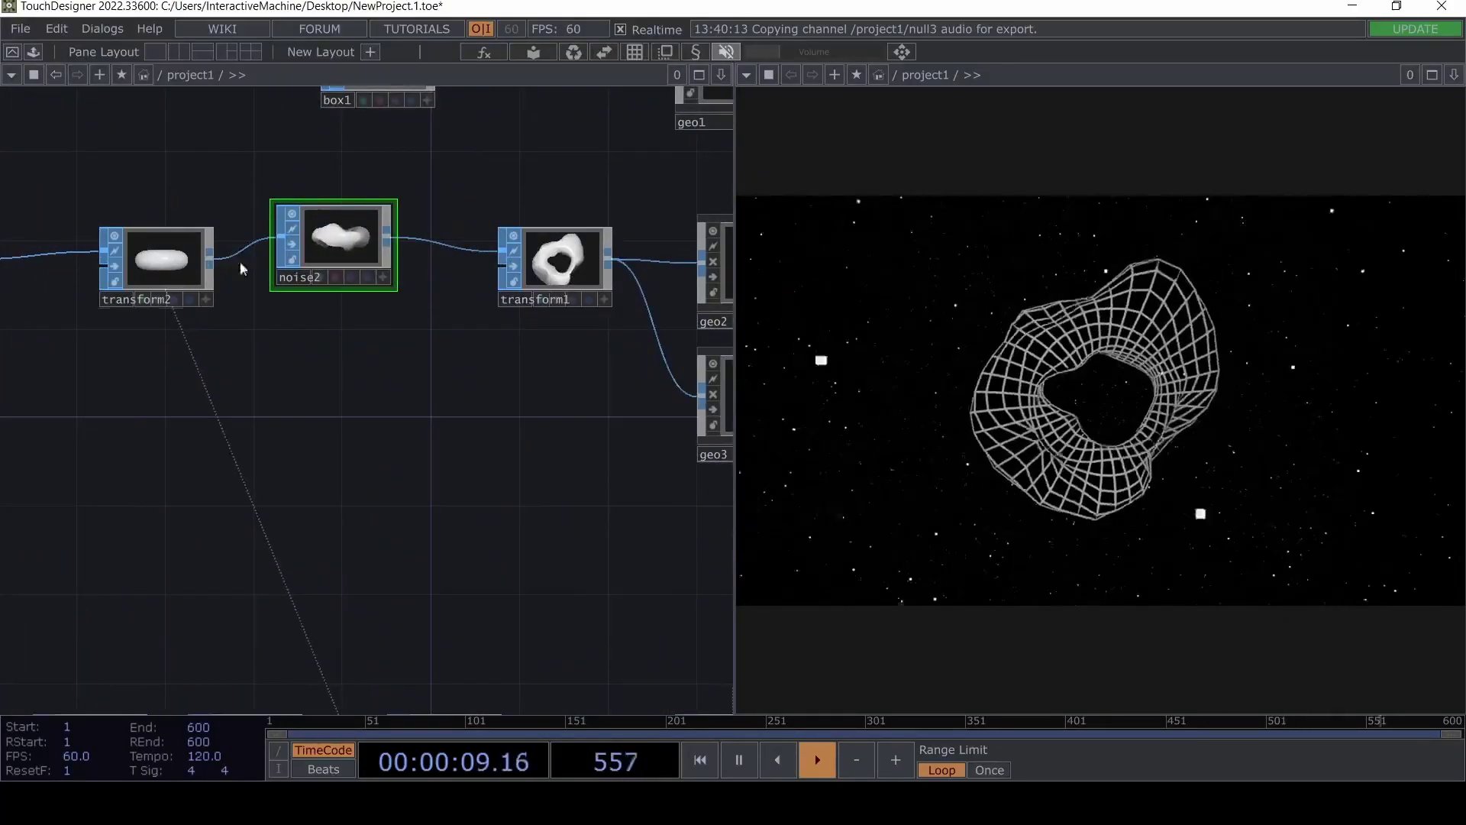
pyautogui.moveTo(339, 248)
pyautogui.mouseDown()
pyautogui.moveTo(356, 283)
pyautogui.moveTo(352, 256)
pyautogui.mouseUp()
# Show noise2's parameters, test stronger deformation with the Amplitude, and set it to 0.
pyautogui.press('p')
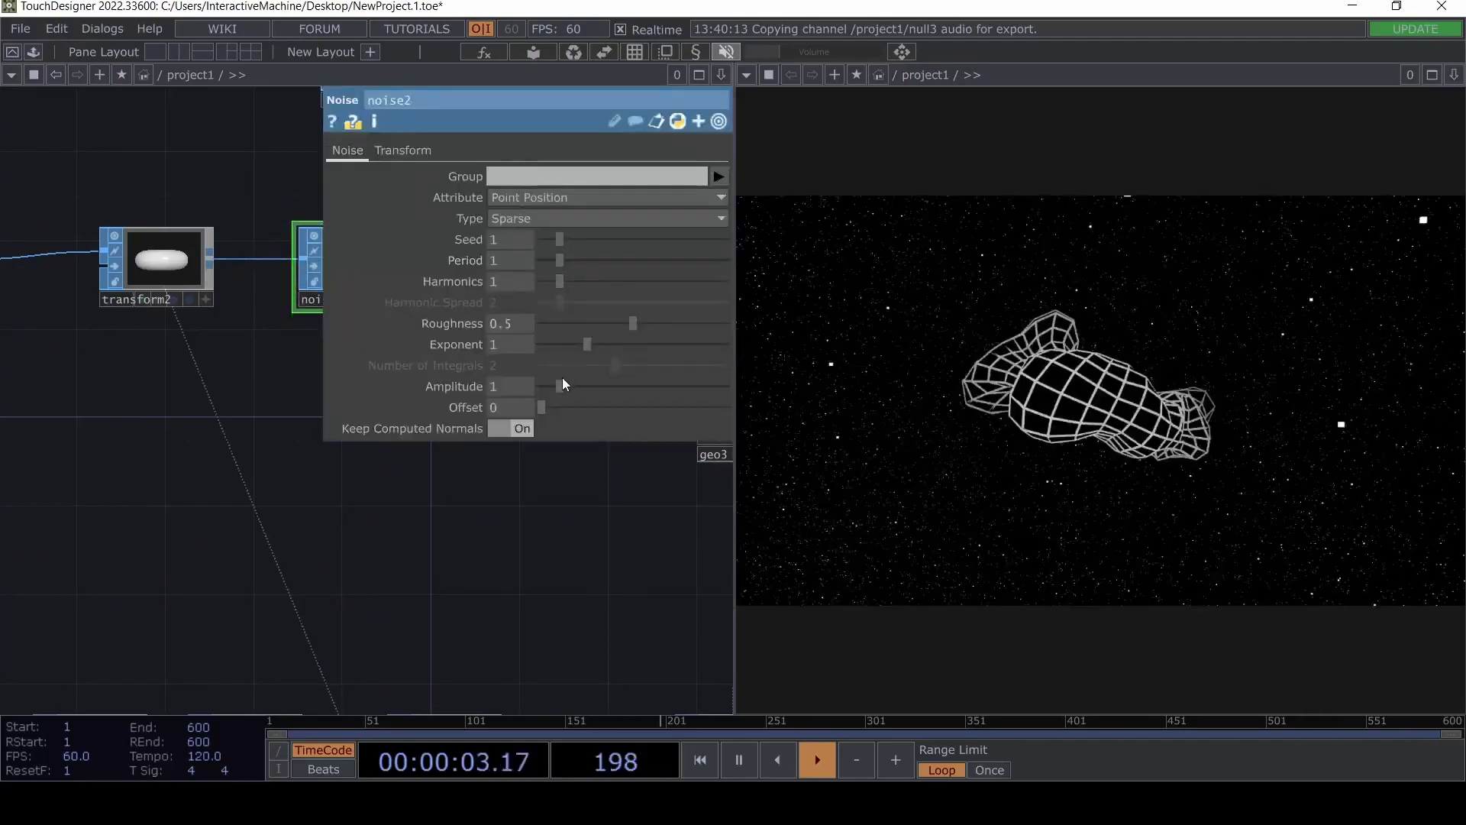
pyautogui.moveTo(524, 391)
pyautogui.mouseDown()
pyautogui.moveTo(585, 388)
pyautogui.moveTo(510, 406)
pyautogui.moveTo(519, 423)
pyautogui.moveTo(567, 424)
pyautogui.moveTo(492, 417)
pyautogui.moveTo(514, 415)
pyautogui.mouseUp()
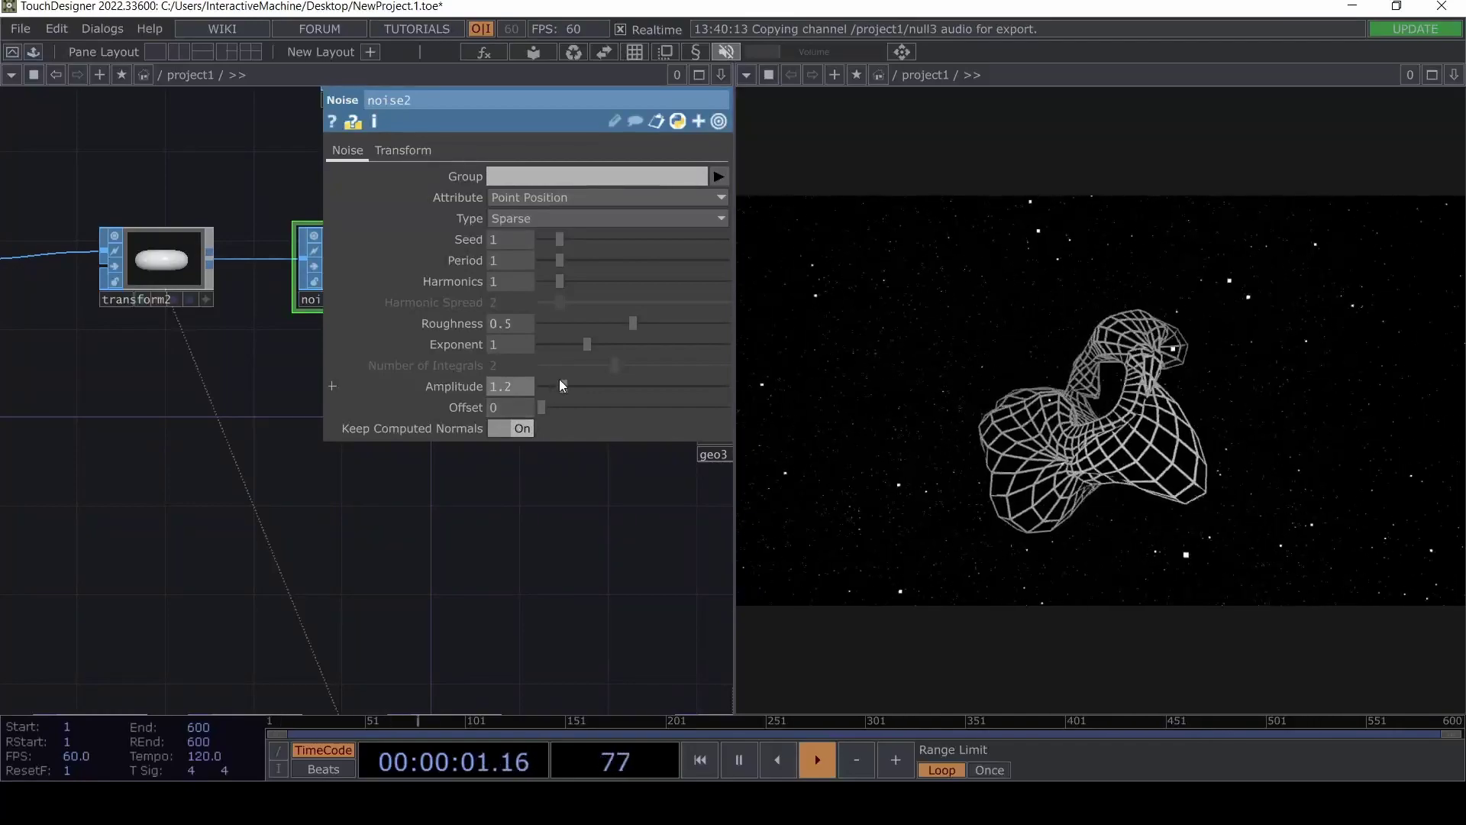
pyautogui.moveTo(562, 384); pyautogui.dragTo(561, 388)
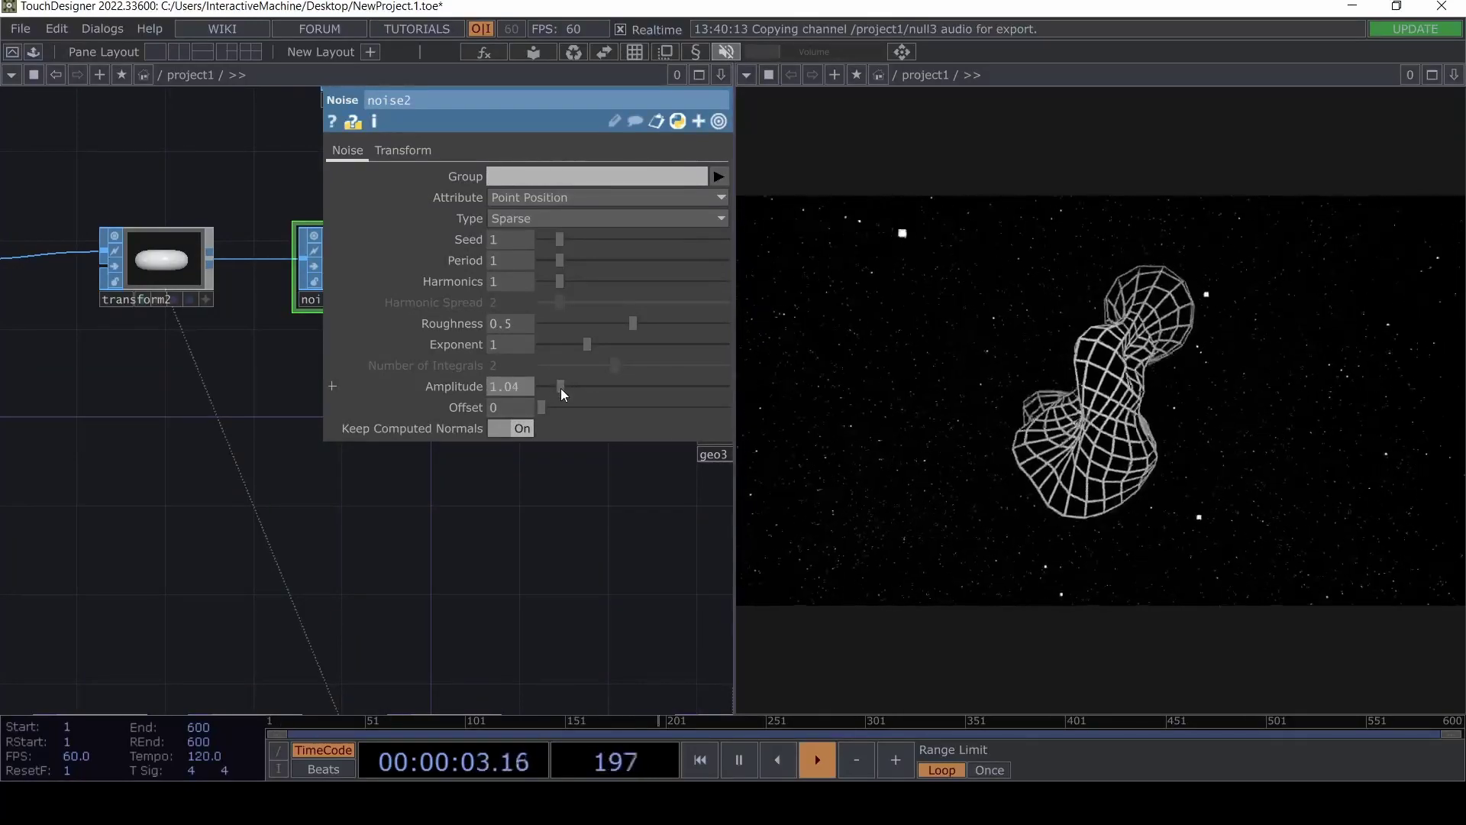
# Duplicate math2 with its input and range references, and place the copy below it.
pyautogui.moveTo(547, 586); pyautogui.dragTo(268, 381)
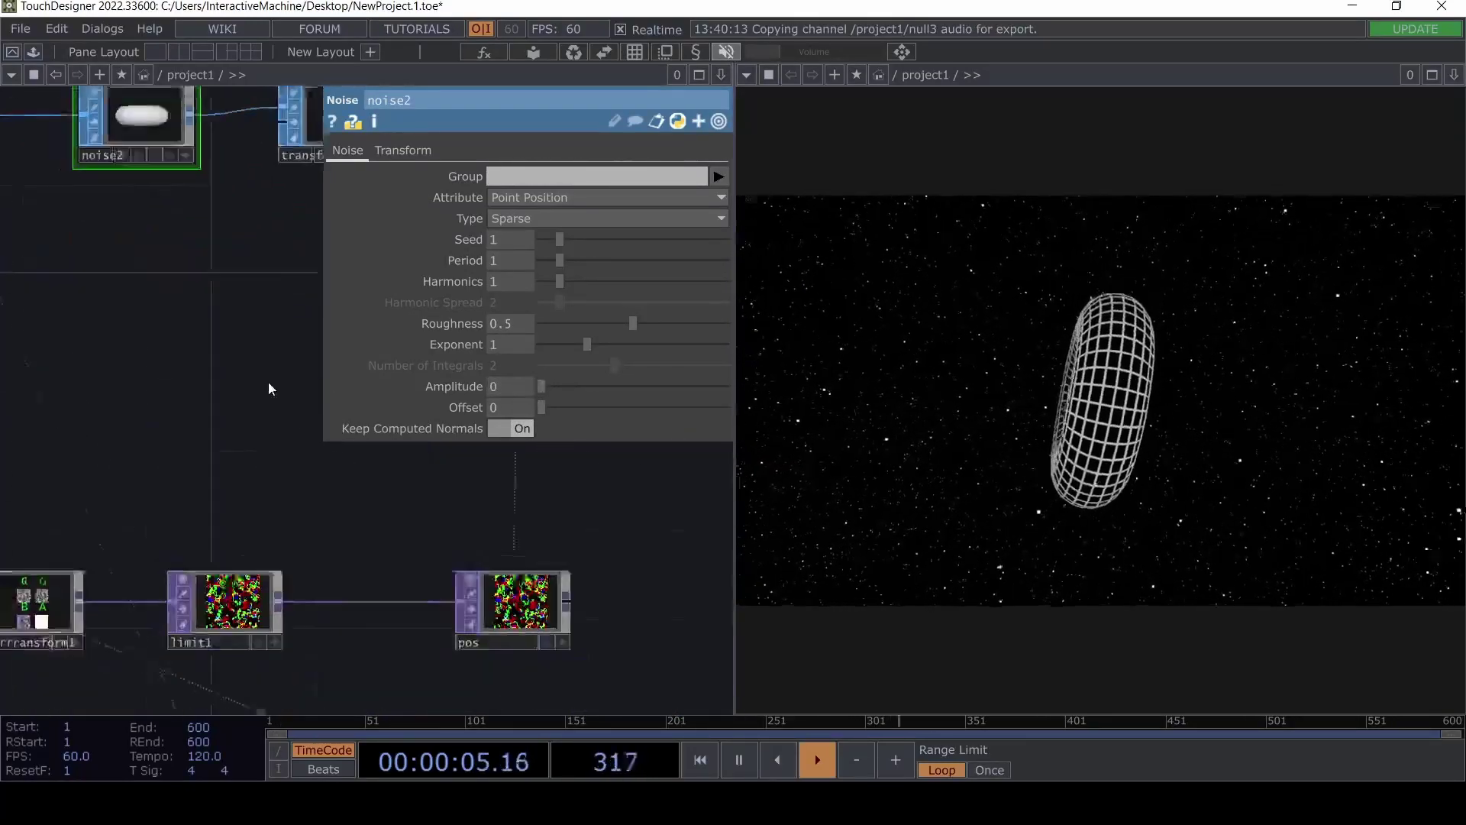
pyautogui.scroll(-3, 268, 382)
pyautogui.moveTo(264, 496); pyautogui.dragTo(278, 95)
pyautogui.moveTo(376, 540); pyautogui.dragTo(368, 397)
pyautogui.scroll(3, 220, 604)
pyautogui.moveTo(221, 607); pyautogui.dragTo(410, 607)
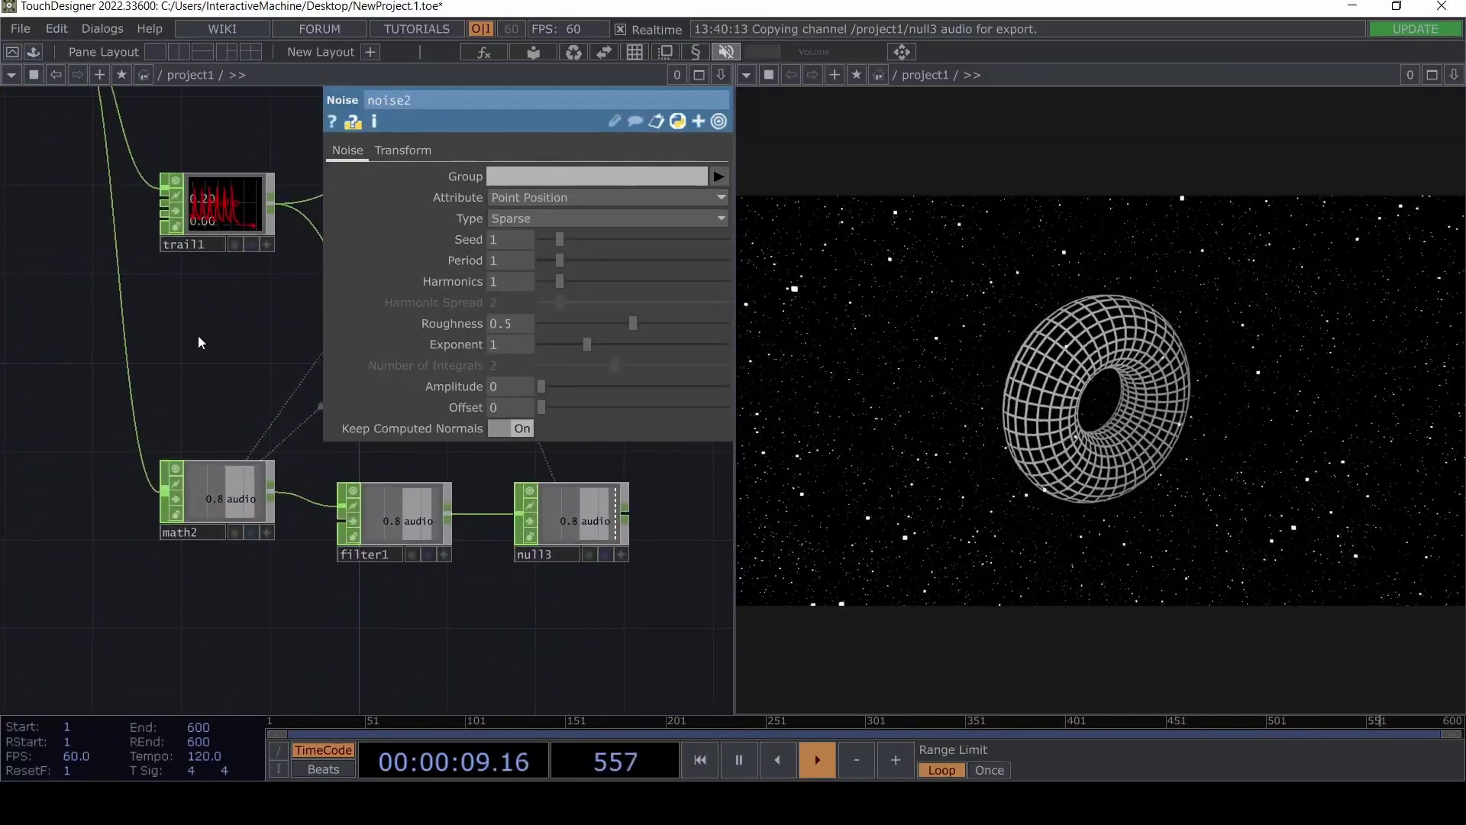
pyautogui.scroll(-3, 199, 336)
pyautogui.scroll(3, 256, 397)
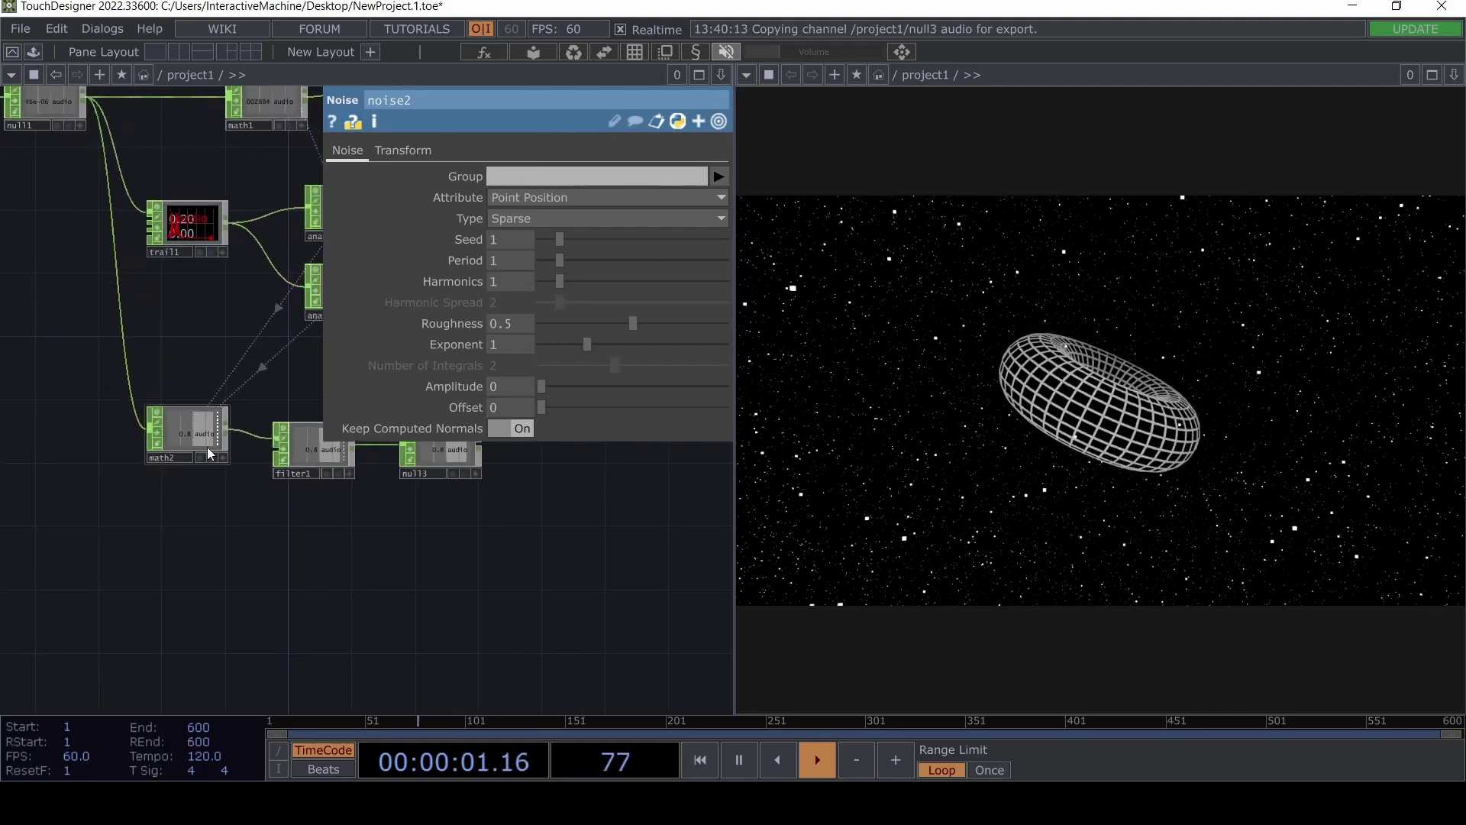
pyautogui.click(200, 426)
pyautogui.moveTo(239, 552); pyautogui.dragTo(174, 535)
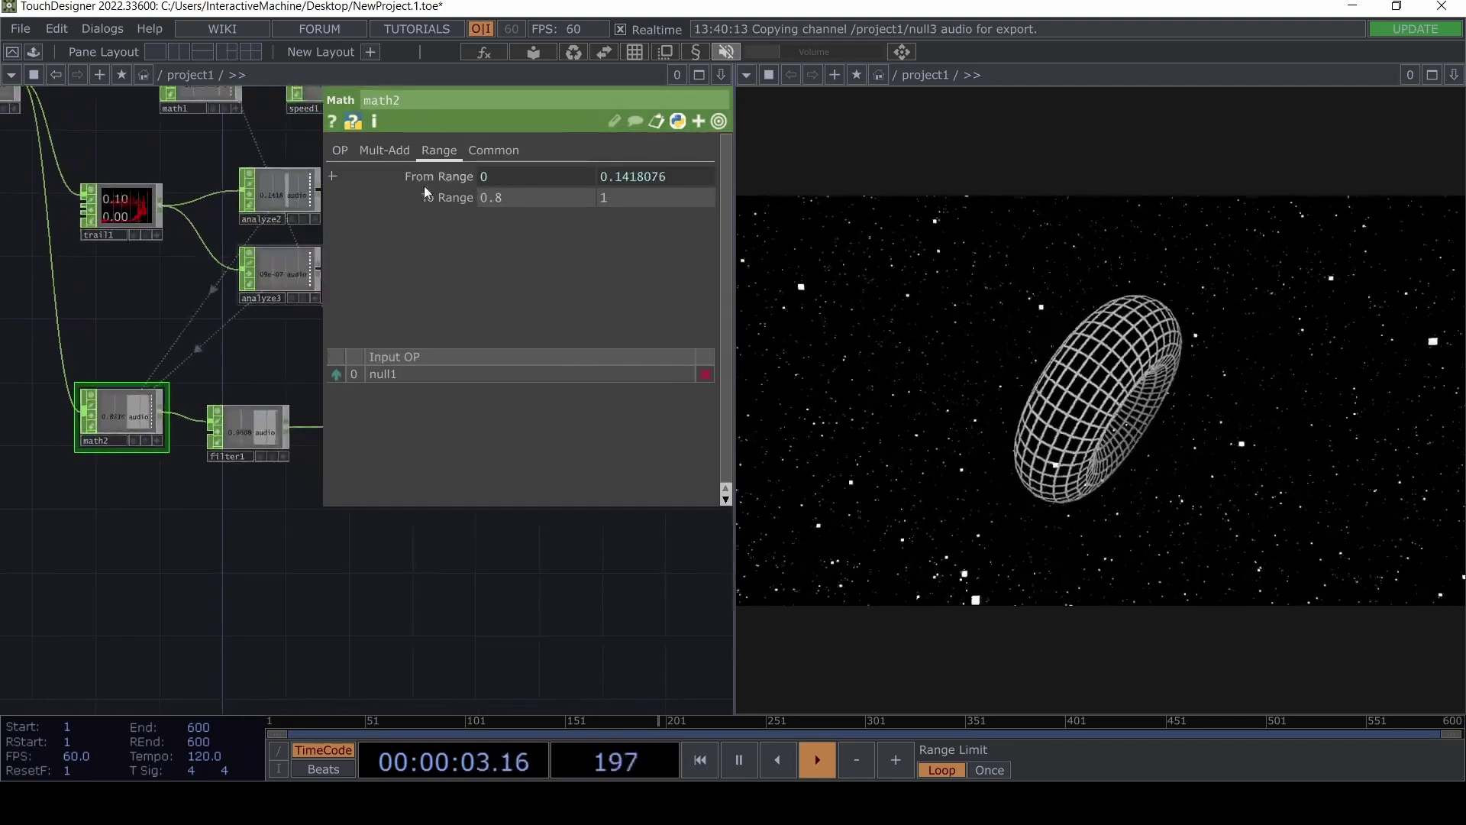
pyautogui.hotkey('ctrl', 'c')
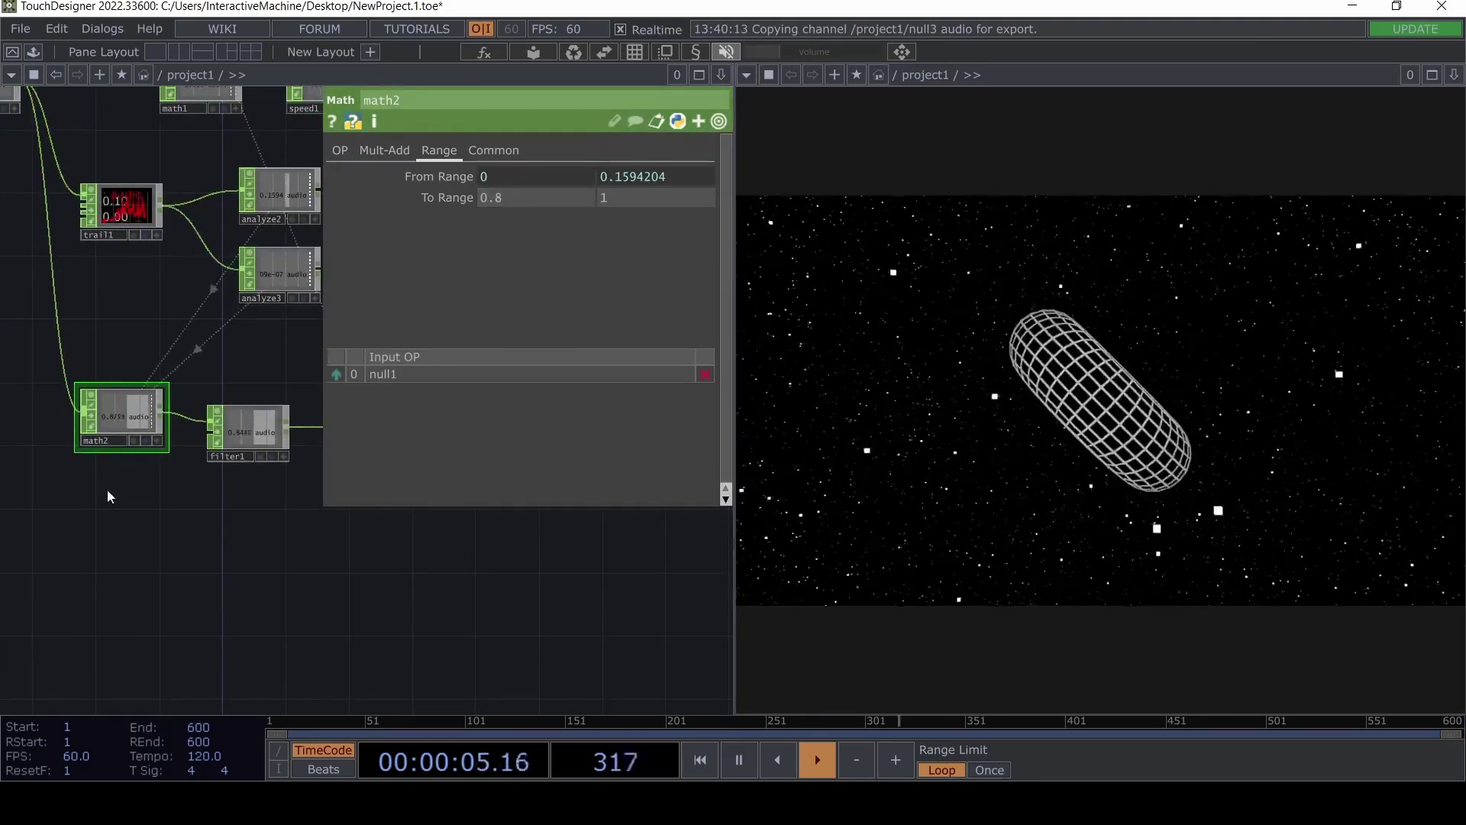
pyautogui.hotkey('ctrl', 'v')
pyautogui.moveTo(144, 510); pyautogui.dragTo(162, 598)
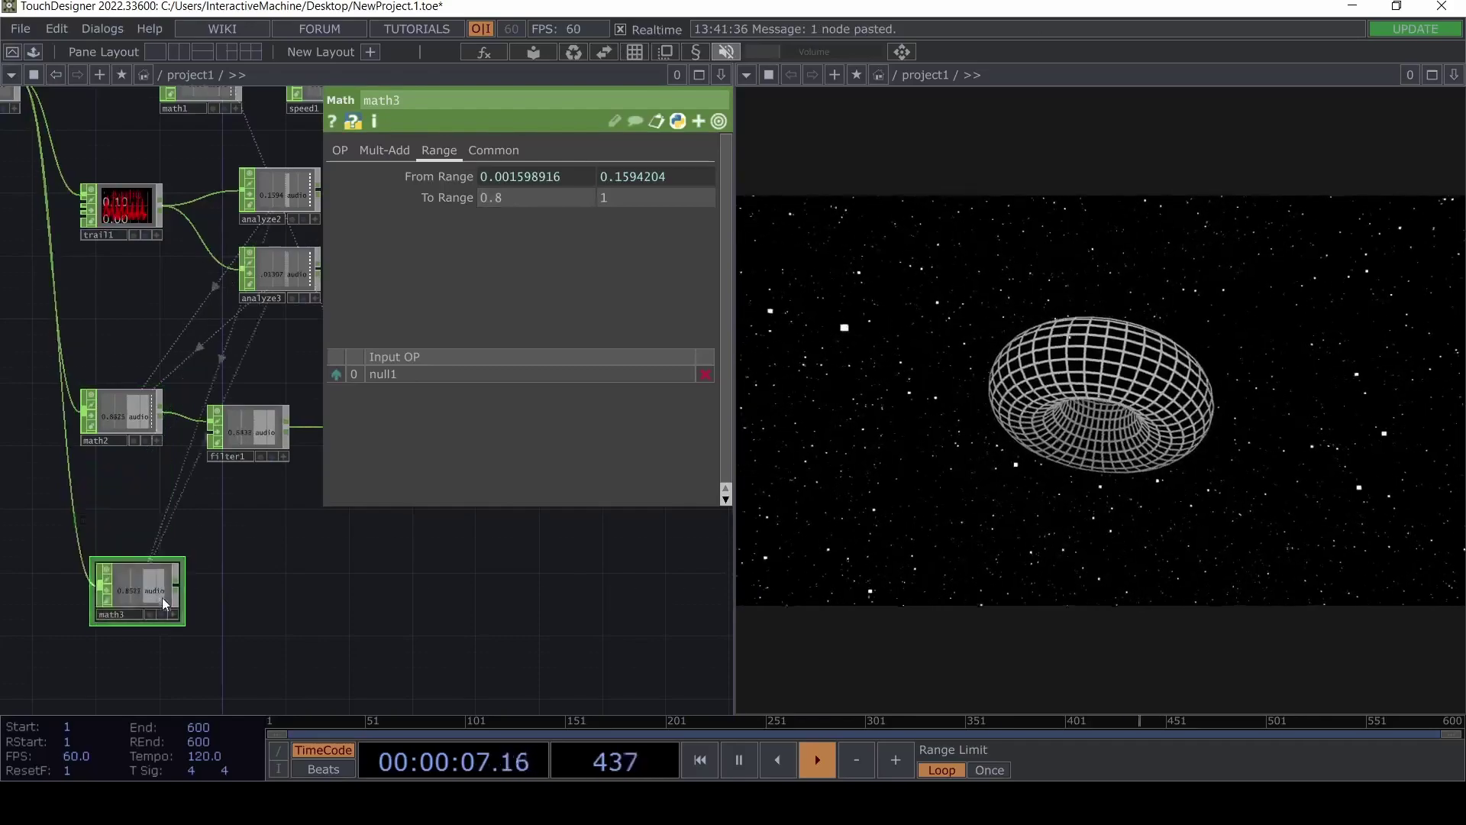
# Set the minimum of math3's To Range to 0.
pyautogui.press('BackSpace')
pyautogui.press('BackSpace')
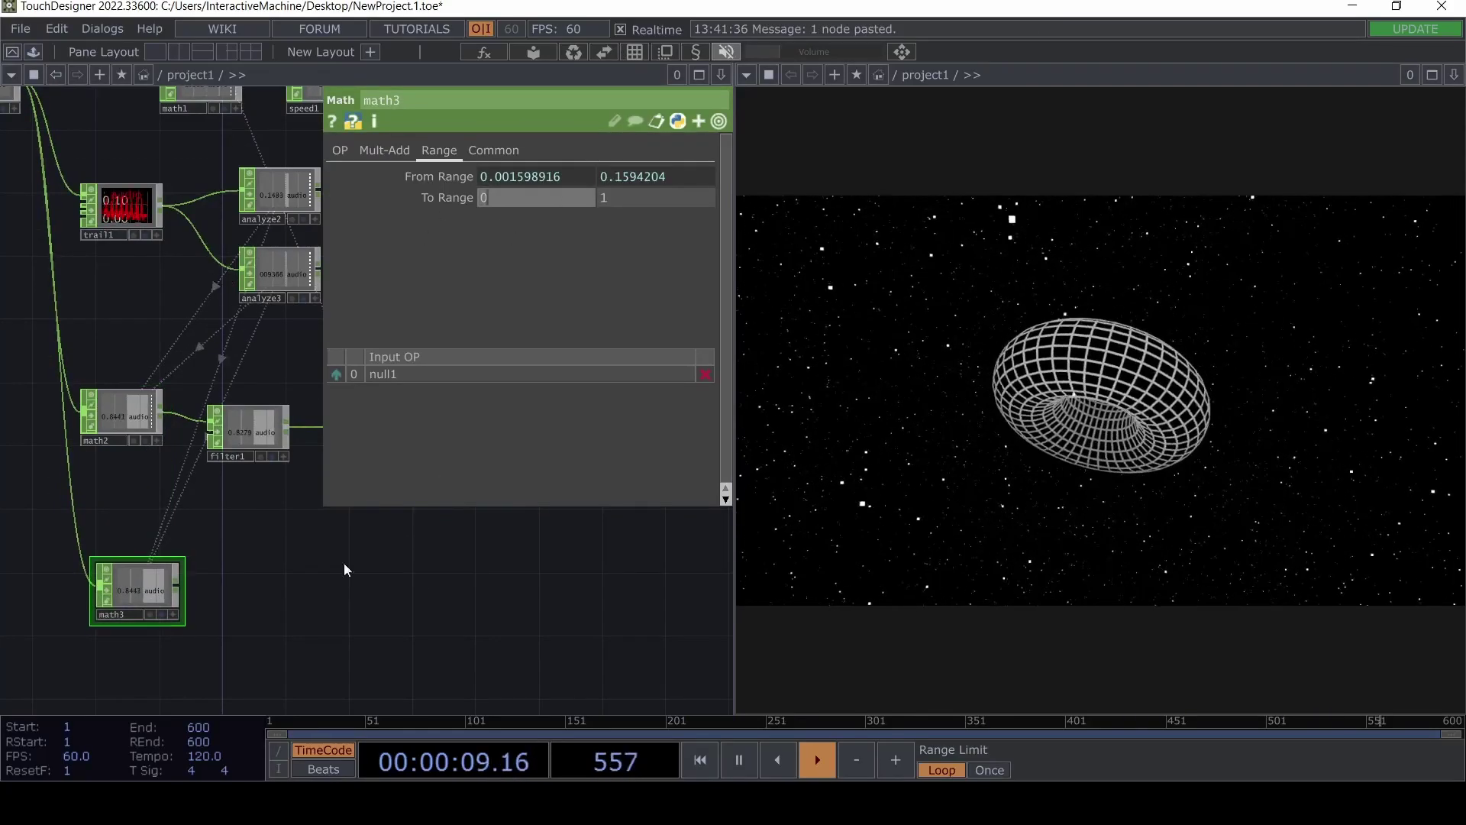
pyautogui.press('Return')
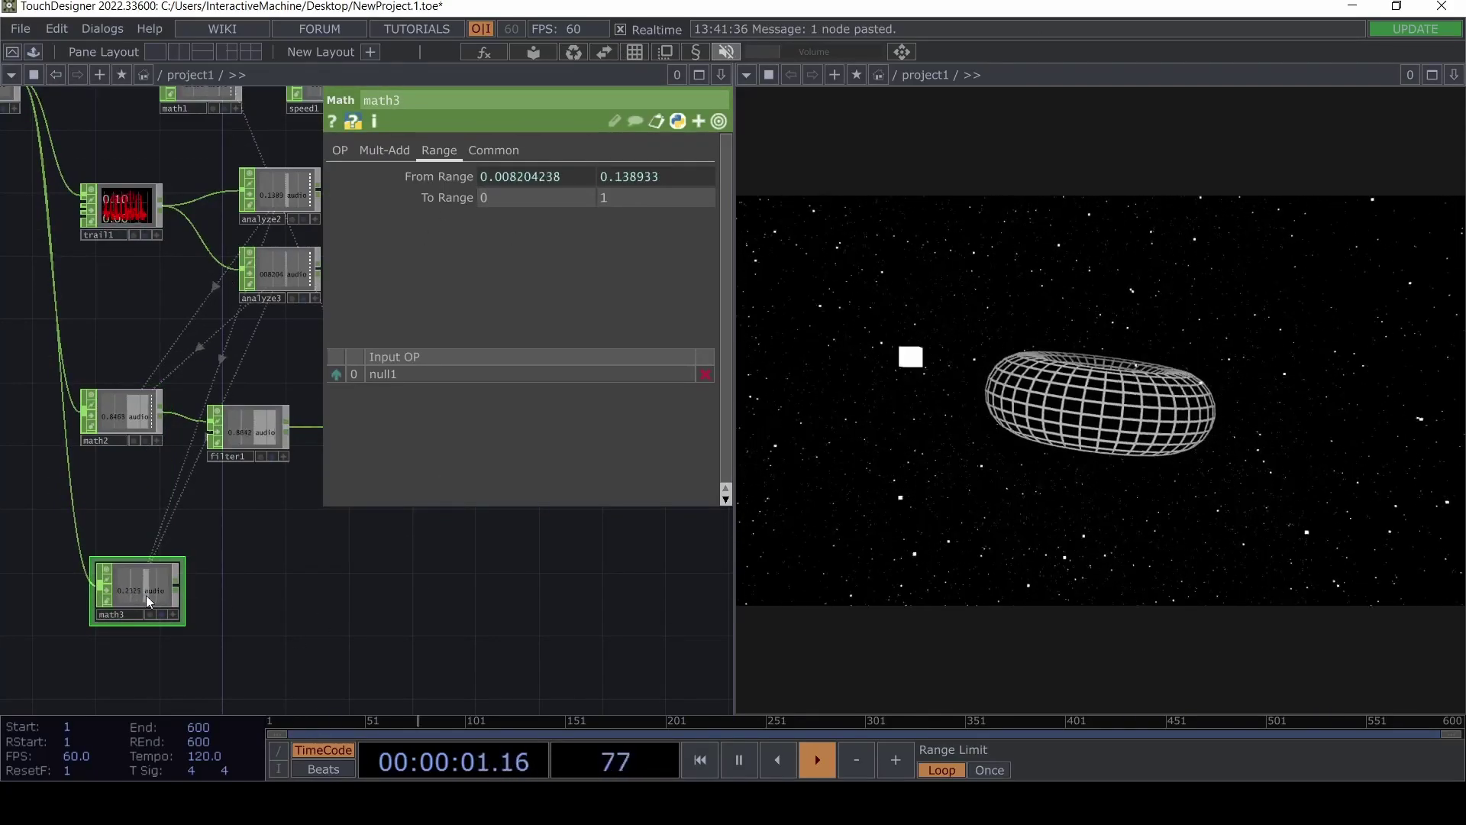
# Add a Null CHOP to math3's output and place it beside math3.
pyautogui.hotkey('alt', 'n')
pyautogui.click(502, 566)
pyautogui.moveTo(491, 570); pyautogui.dragTo(369, 654)
# Link noise2's Amplitude to null4's audio channel as a CHOP Reference.
pyautogui.press('h')
pyautogui.scroll(-3, 414, 535)
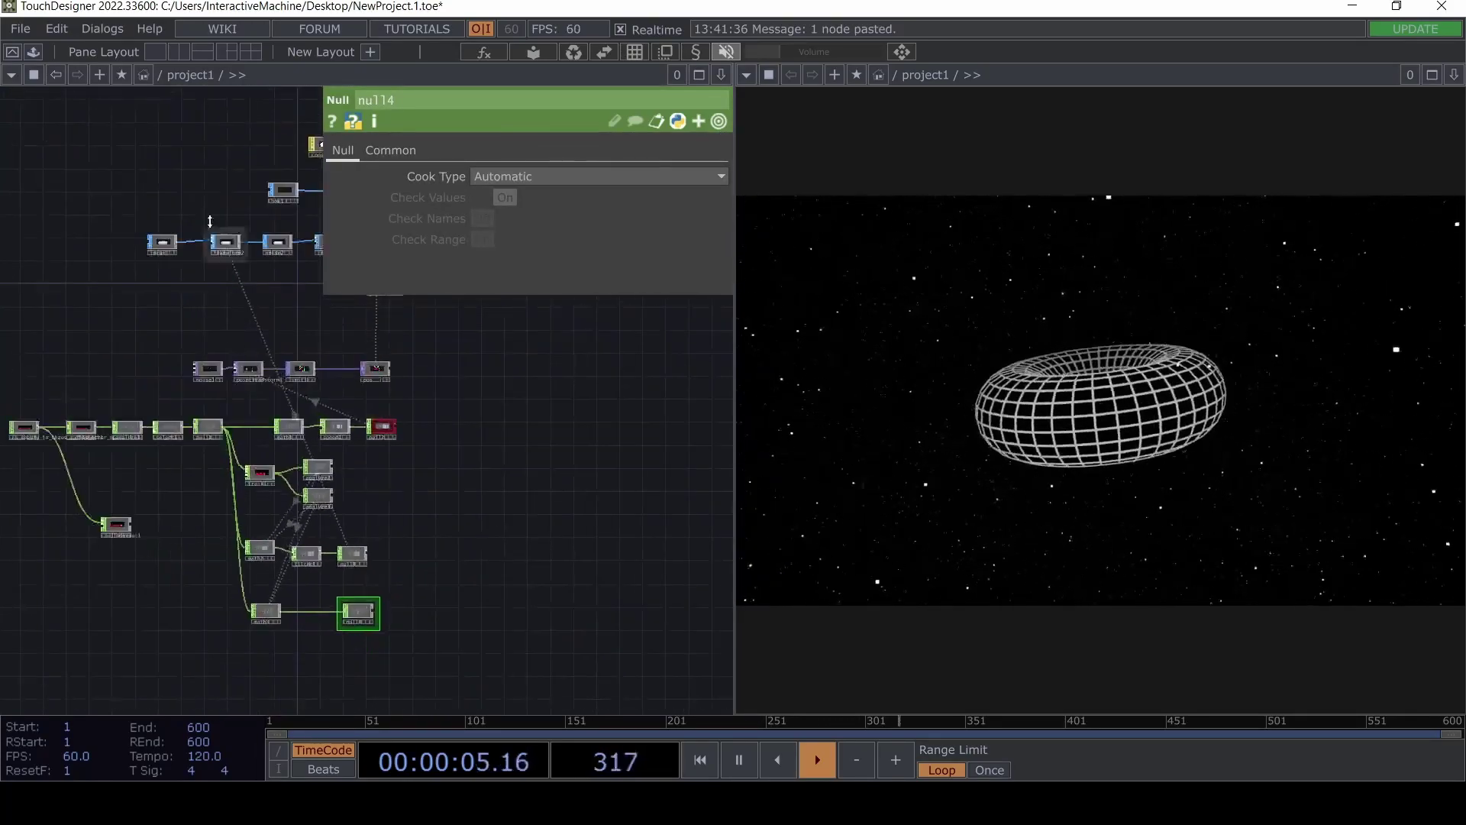
pyautogui.scroll(4, 217, 239)
pyautogui.click(236, 266)
pyautogui.moveTo(201, 350); pyautogui.dragTo(2, 101)
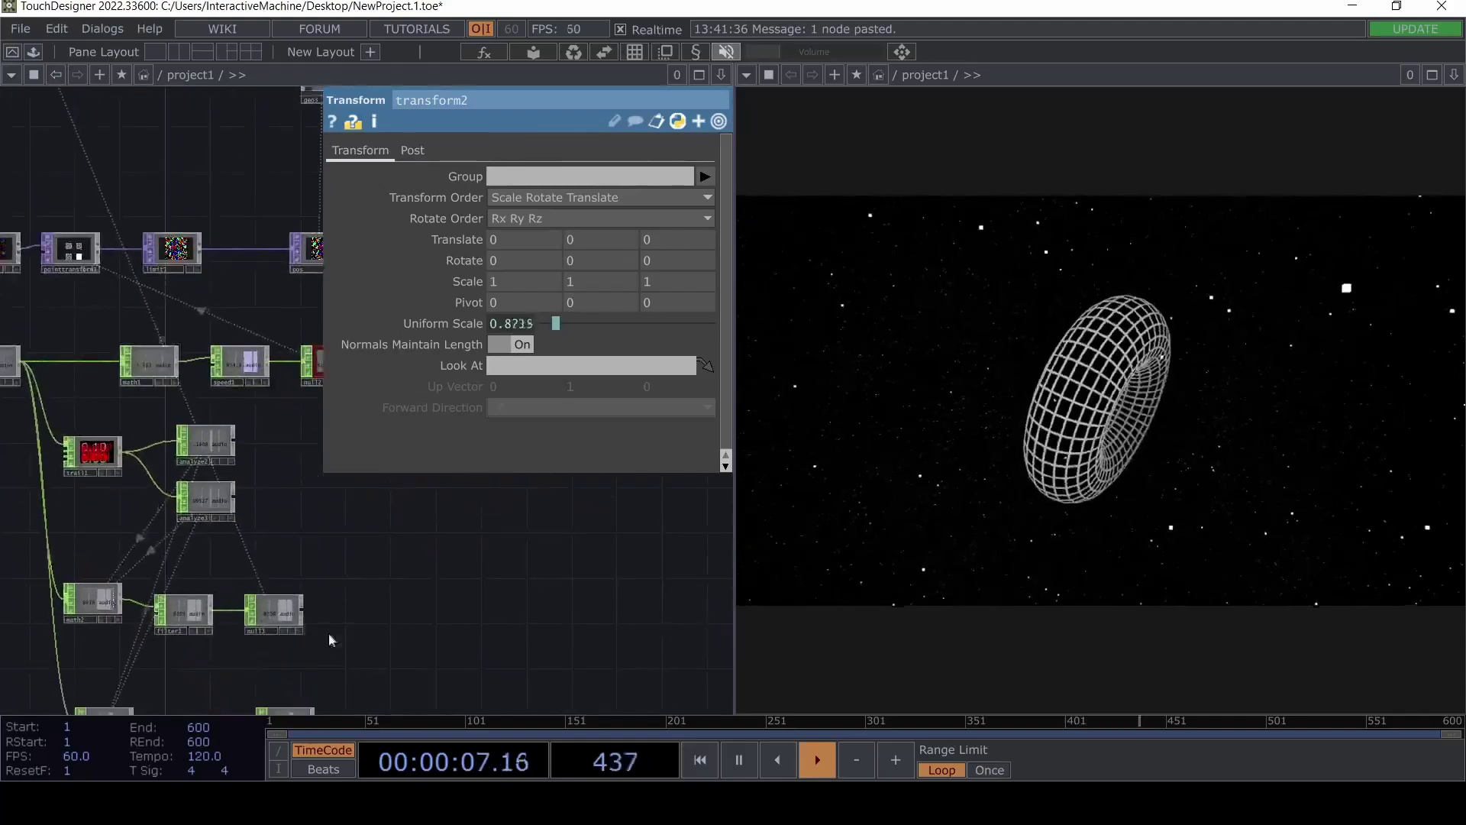
pyautogui.moveTo(344, 617); pyautogui.dragTo(274, 649)
pyautogui.scroll(-4, 153, 386)
pyautogui.click(104, 208)
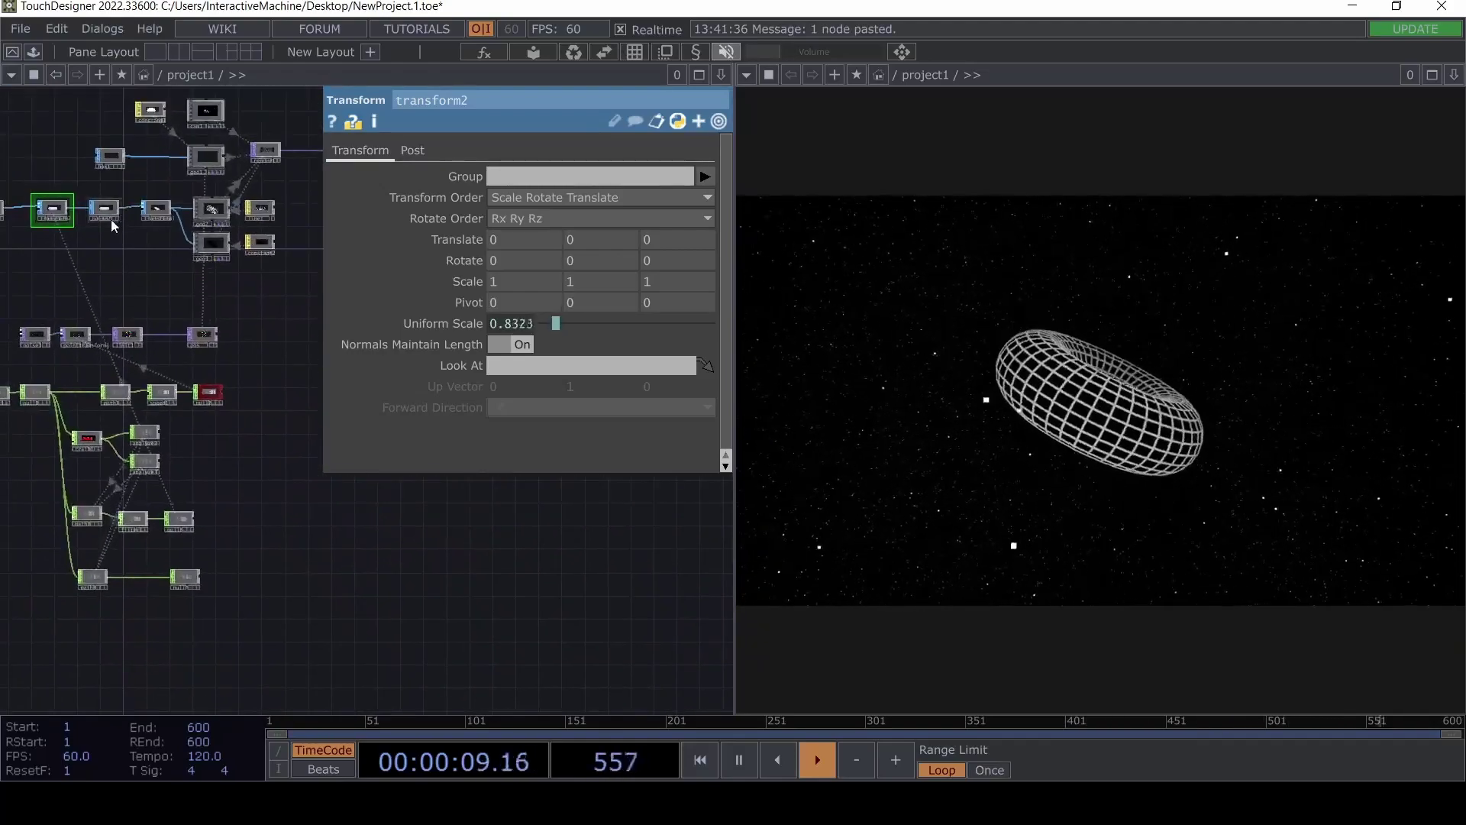
pyautogui.scroll(10, 187, 404)
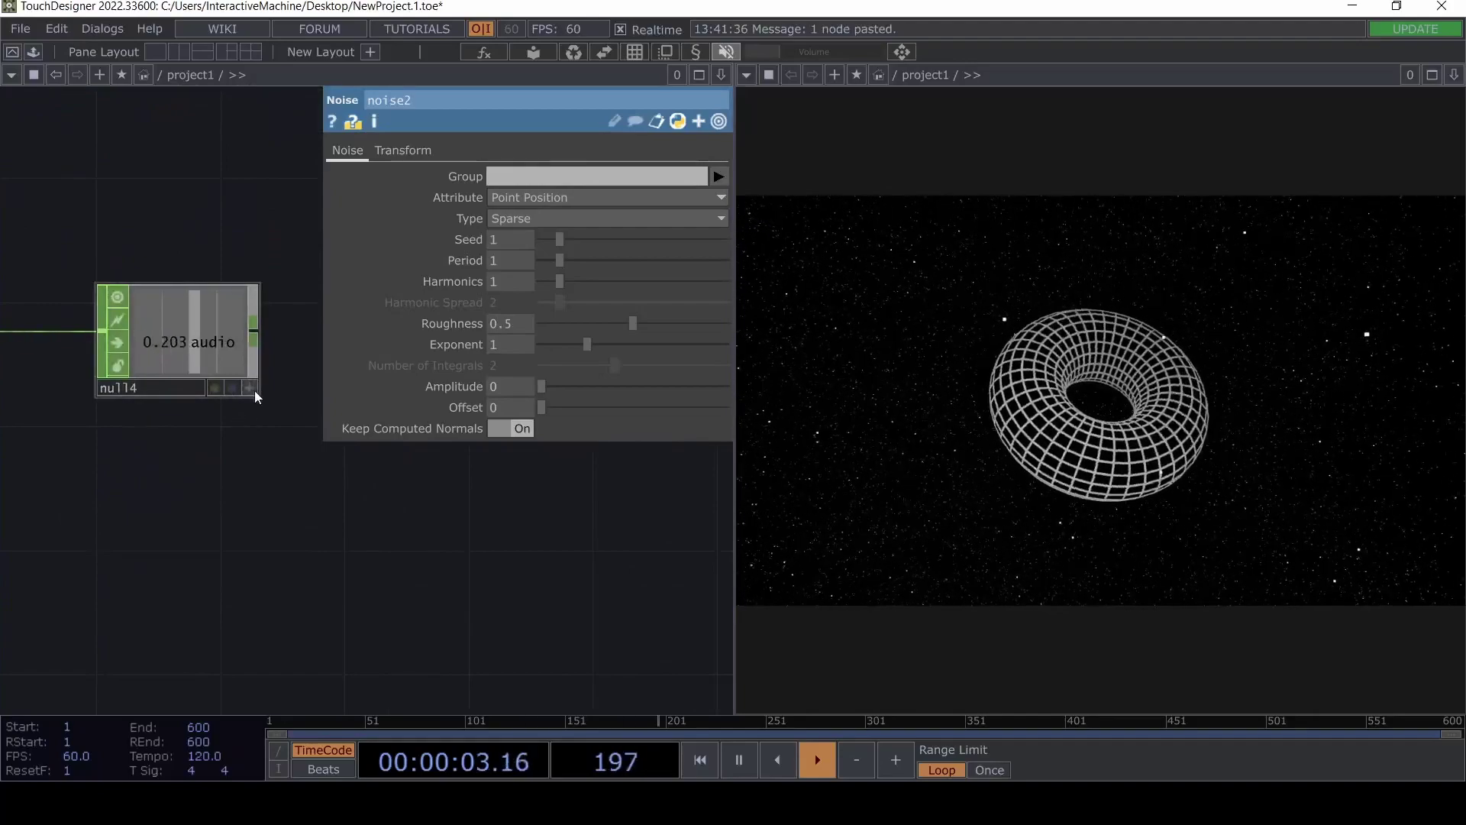
pyautogui.click(251, 389)
pyautogui.moveTo(190, 343); pyautogui.dragTo(453, 370)
pyautogui.moveTo(511, 391); pyautogui.dragTo(516, 392)
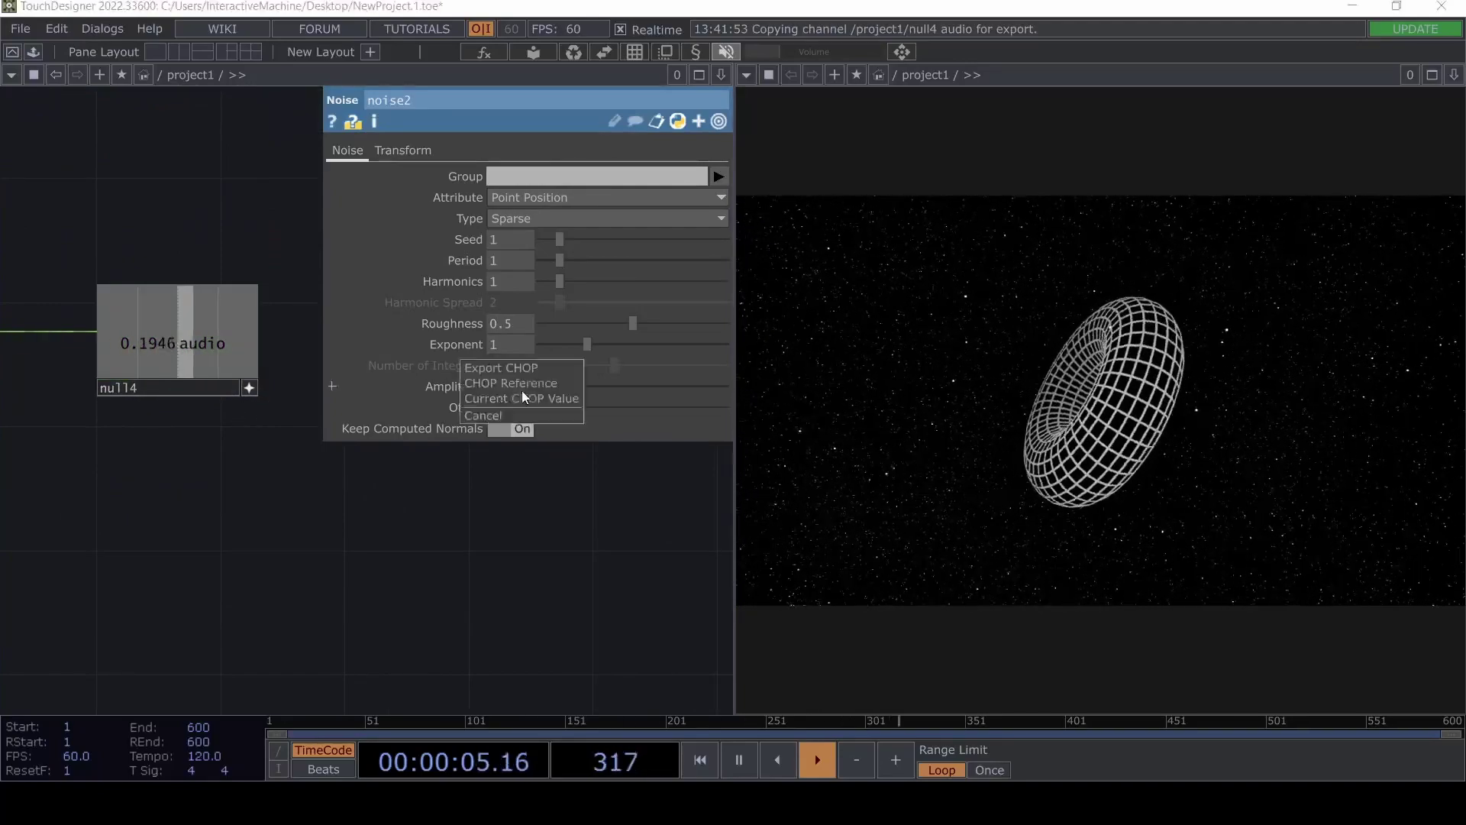
pyautogui.click(530, 388)
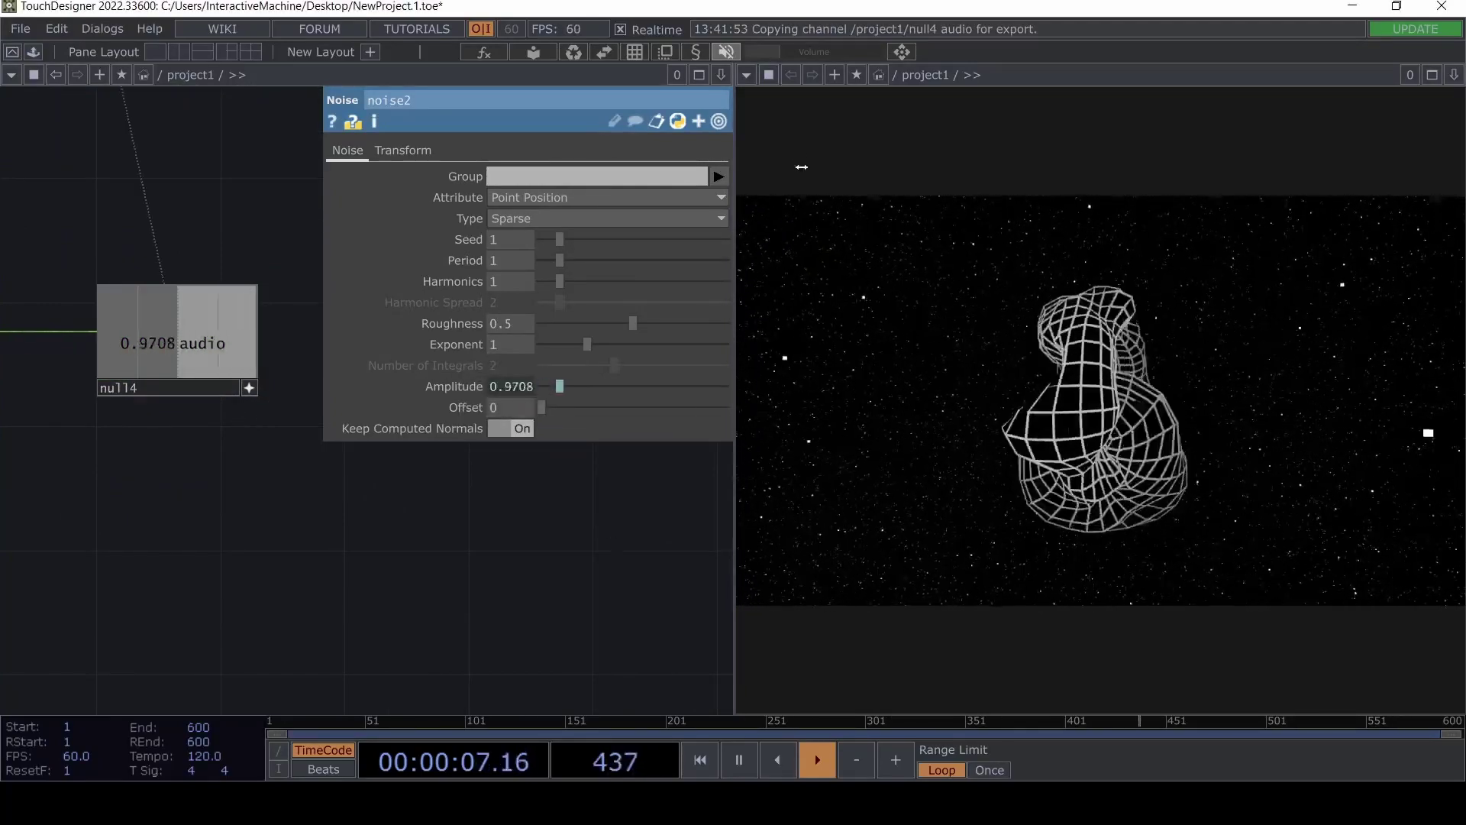
# Unmute the audio briefly to check the torus deformation against the track, turning off null4's active viewer.
pyautogui.click(733, 58)
pyautogui.scroll(3, 246, 600)
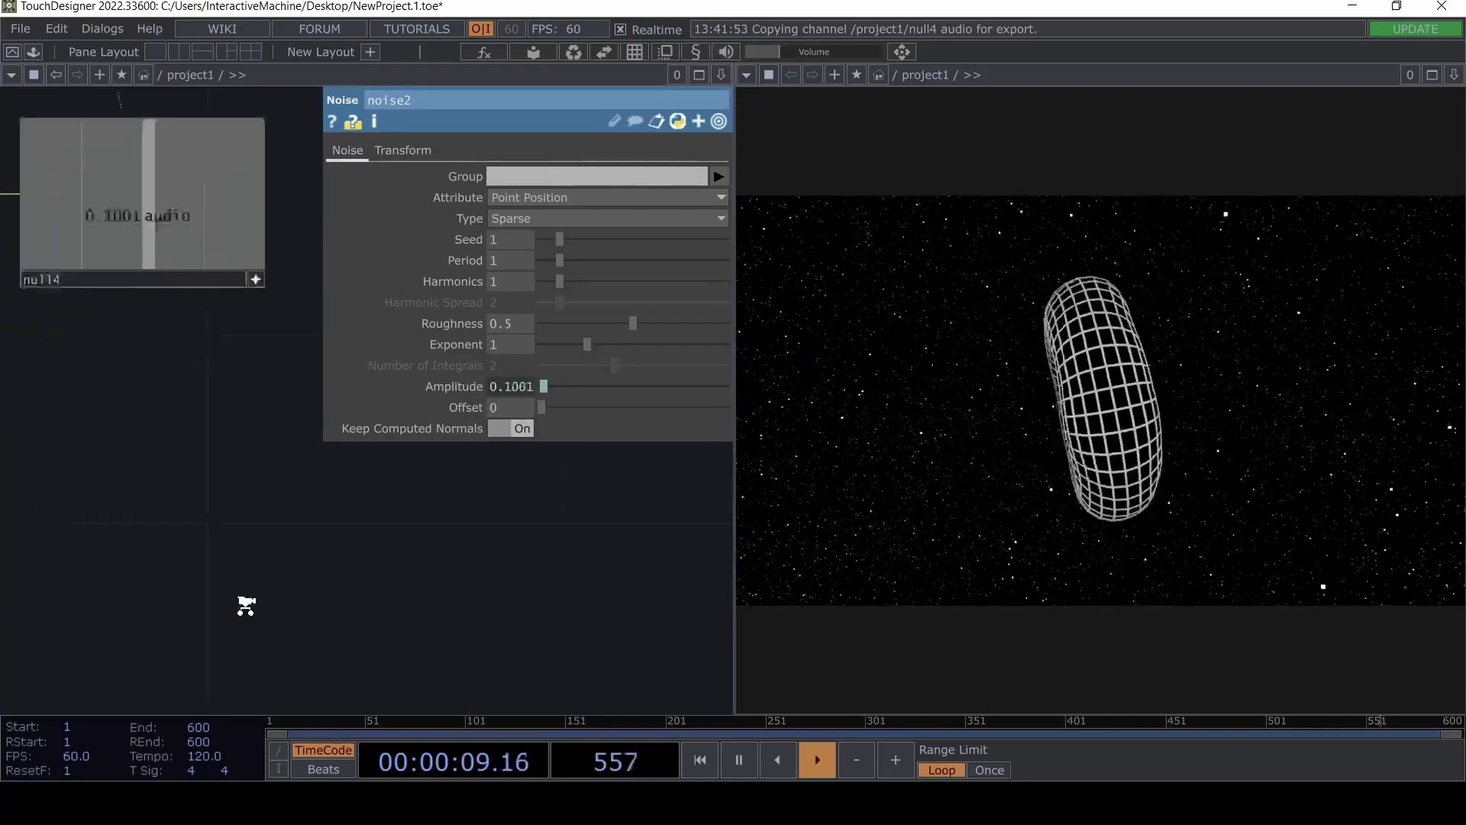
pyautogui.scroll(-3, 245, 602)
pyautogui.scroll(-2, 243, 523)
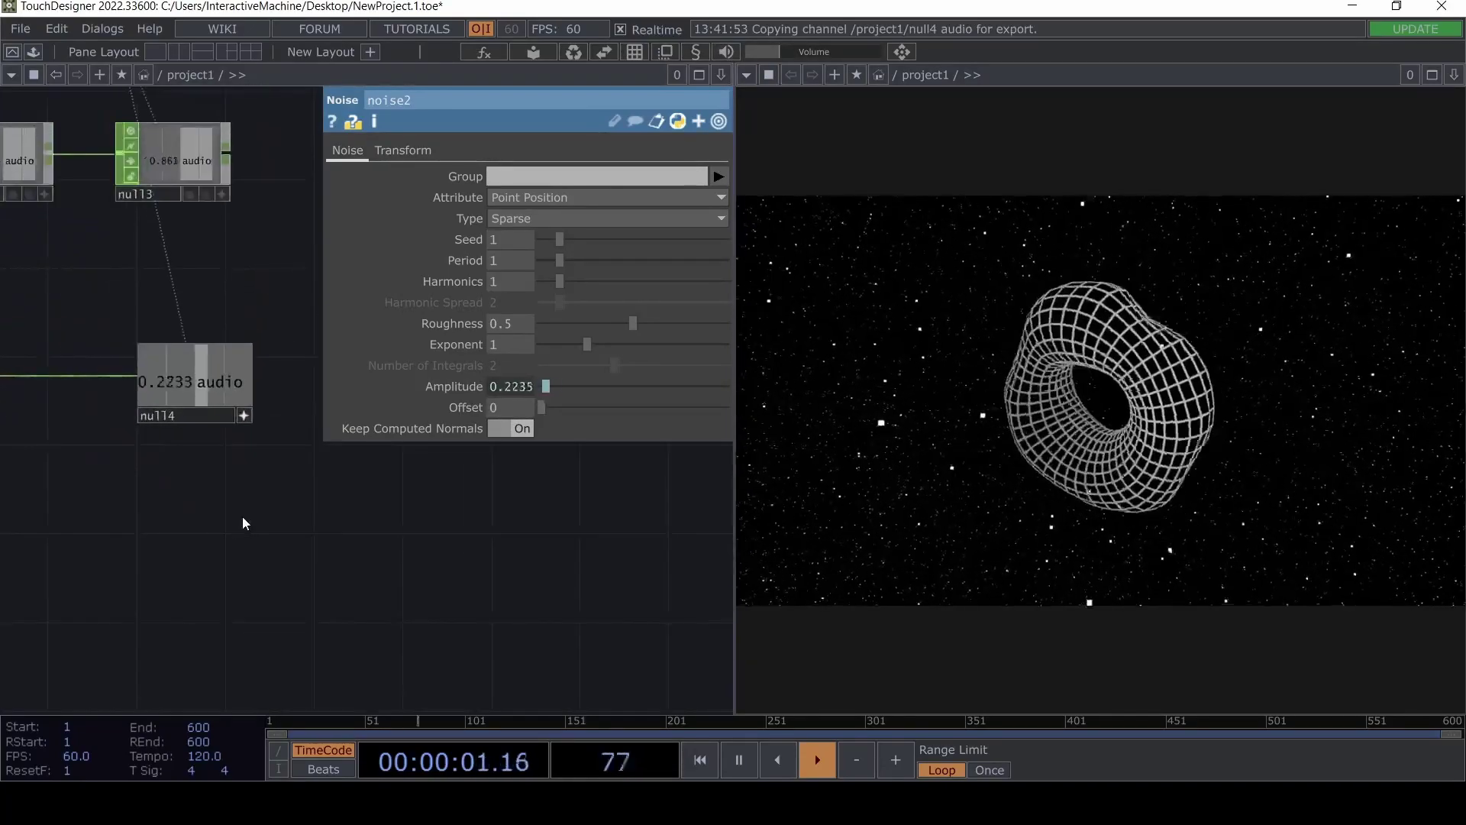
pyautogui.click(242, 415)
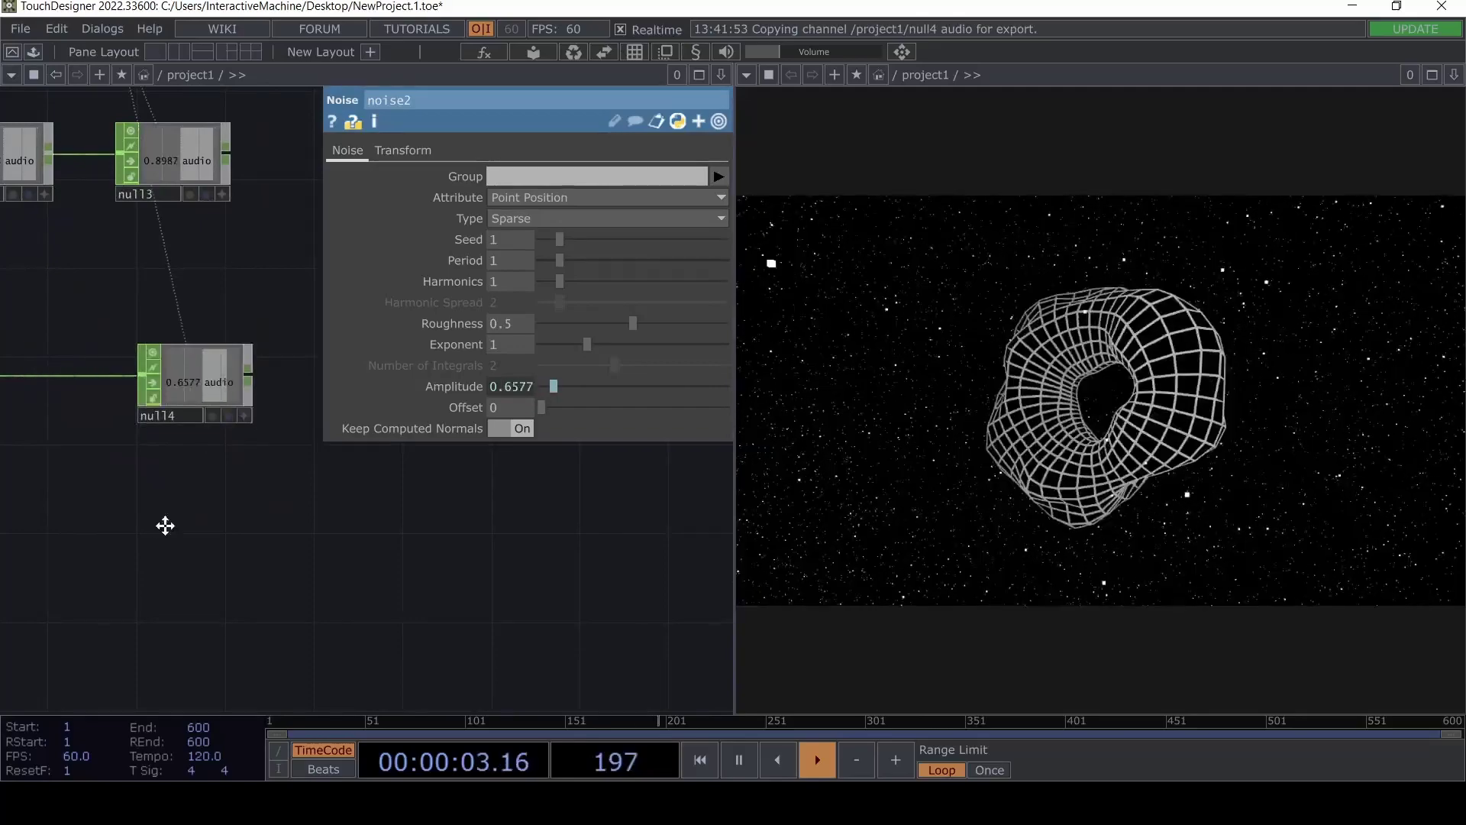
pyautogui.moveTo(164, 524); pyautogui.dragTo(417, 541)
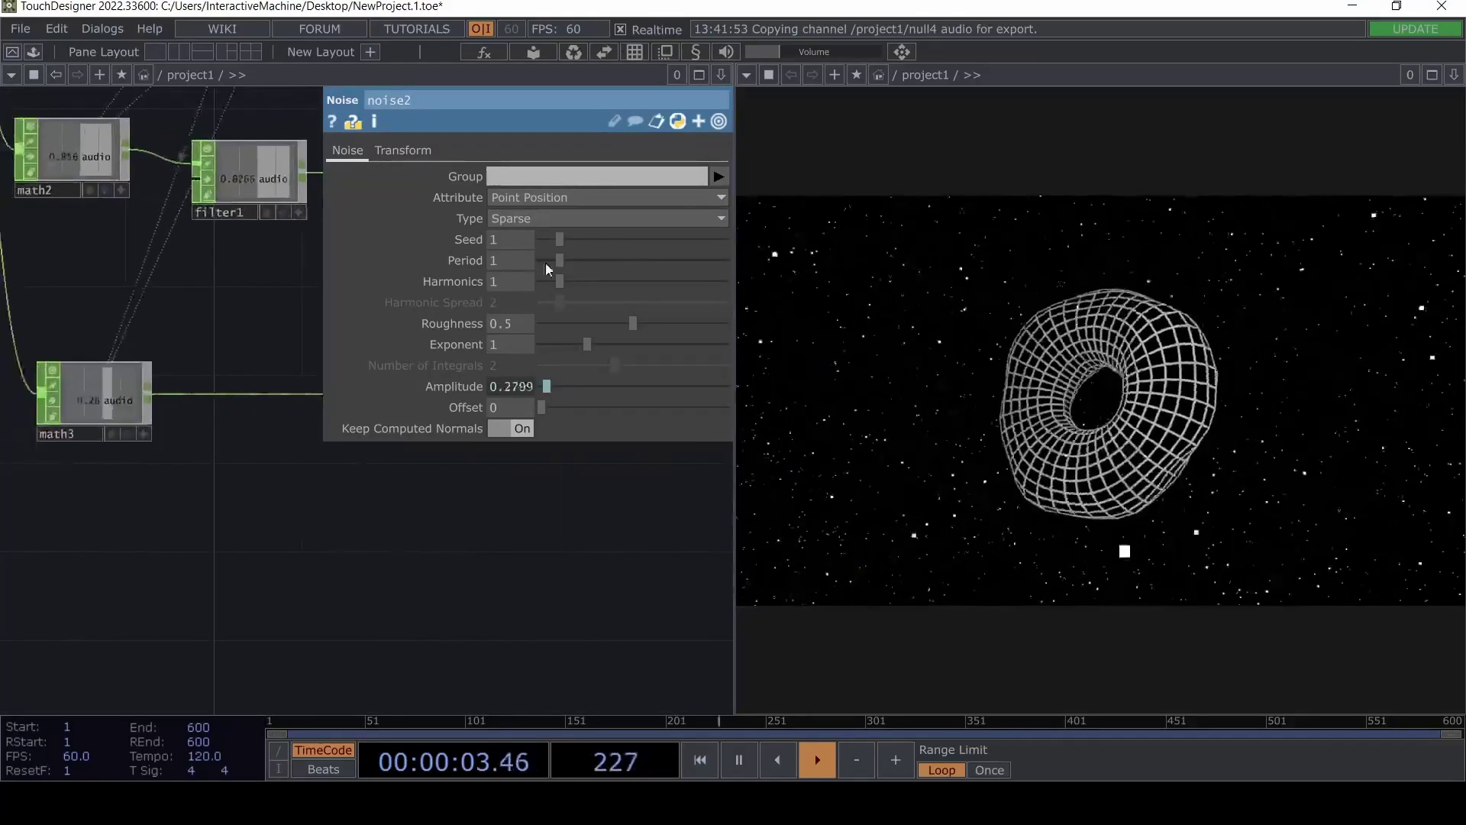
pyautogui.click(731, 50)
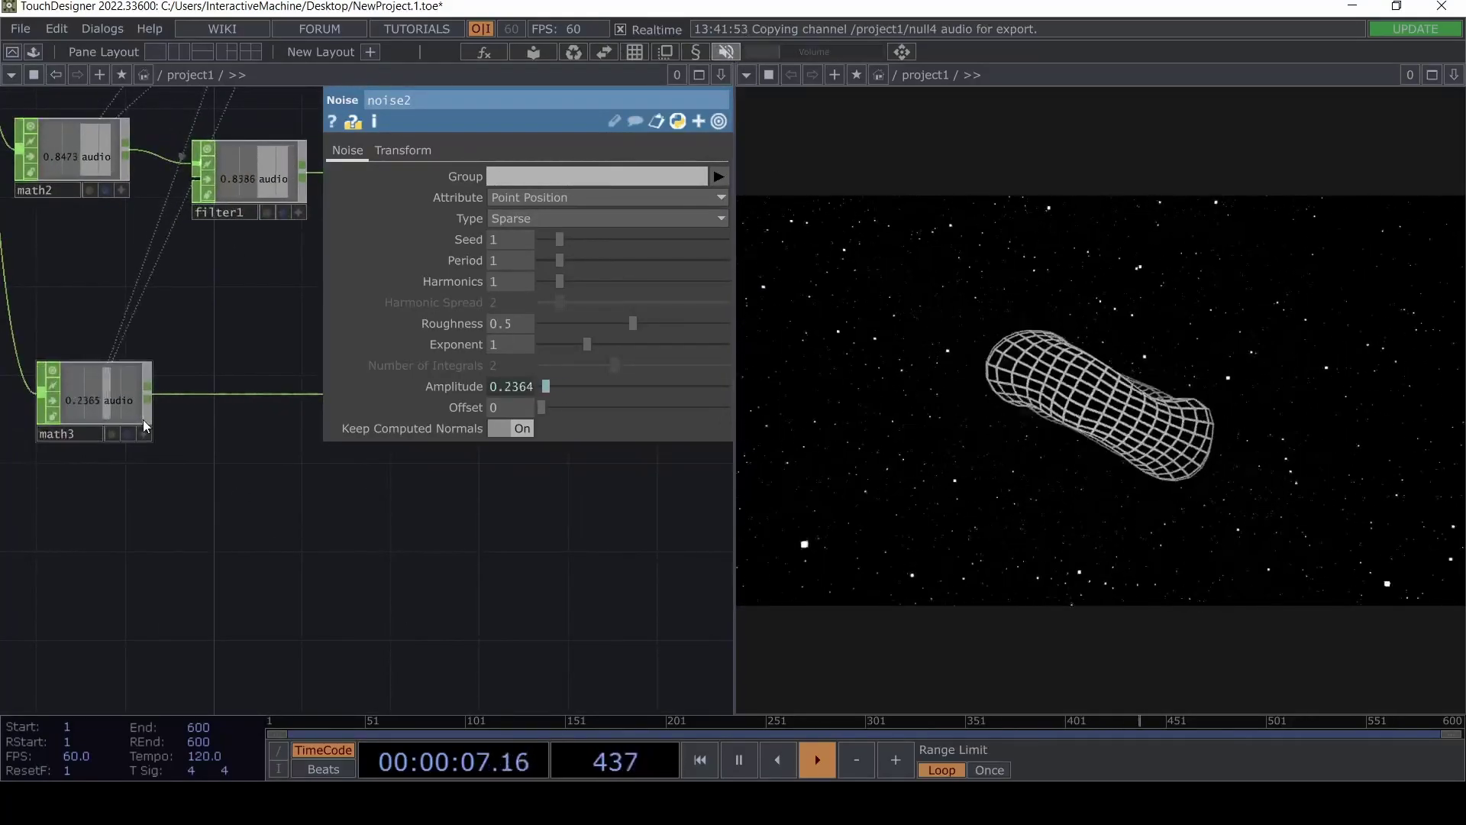
# Insert a copy of filter1 between math3 and null4, aligned with the nodes above.
pyautogui.moveTo(104, 388); pyautogui.dragTo(81, 388)
pyautogui.click(266, 172)
pyautogui.hotkey('ctrl', 'c')
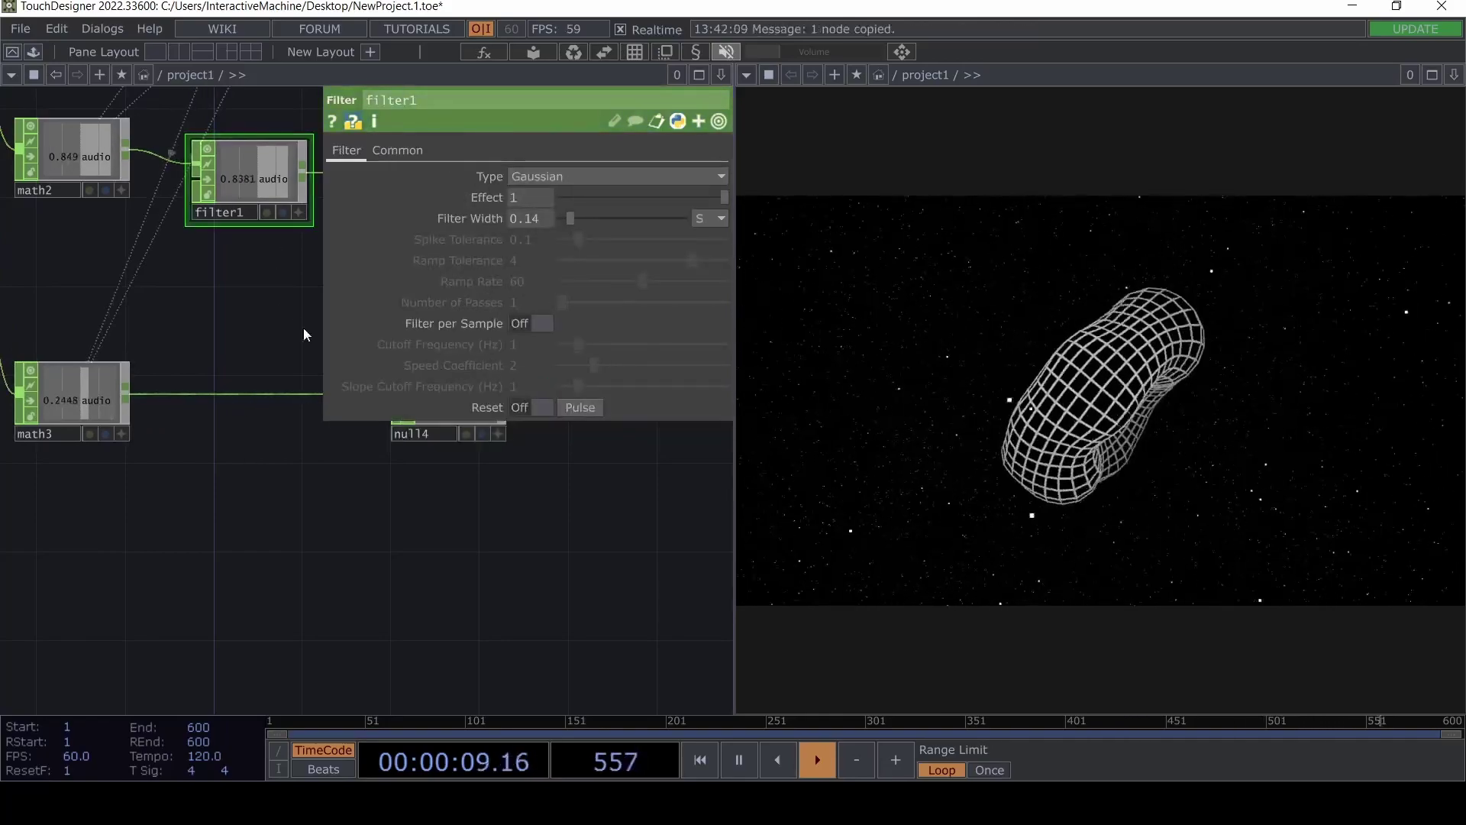
pyautogui.hotkey('ctrl', 'v')
pyautogui.moveTo(248, 270); pyautogui.dragTo(292, 469)
pyautogui.moveTo(127, 394); pyautogui.dragTo(240, 477)
pyautogui.moveTo(349, 483); pyautogui.dragTo(296, 391)
pyautogui.moveTo(250, 492); pyautogui.dragTo(281, 392)
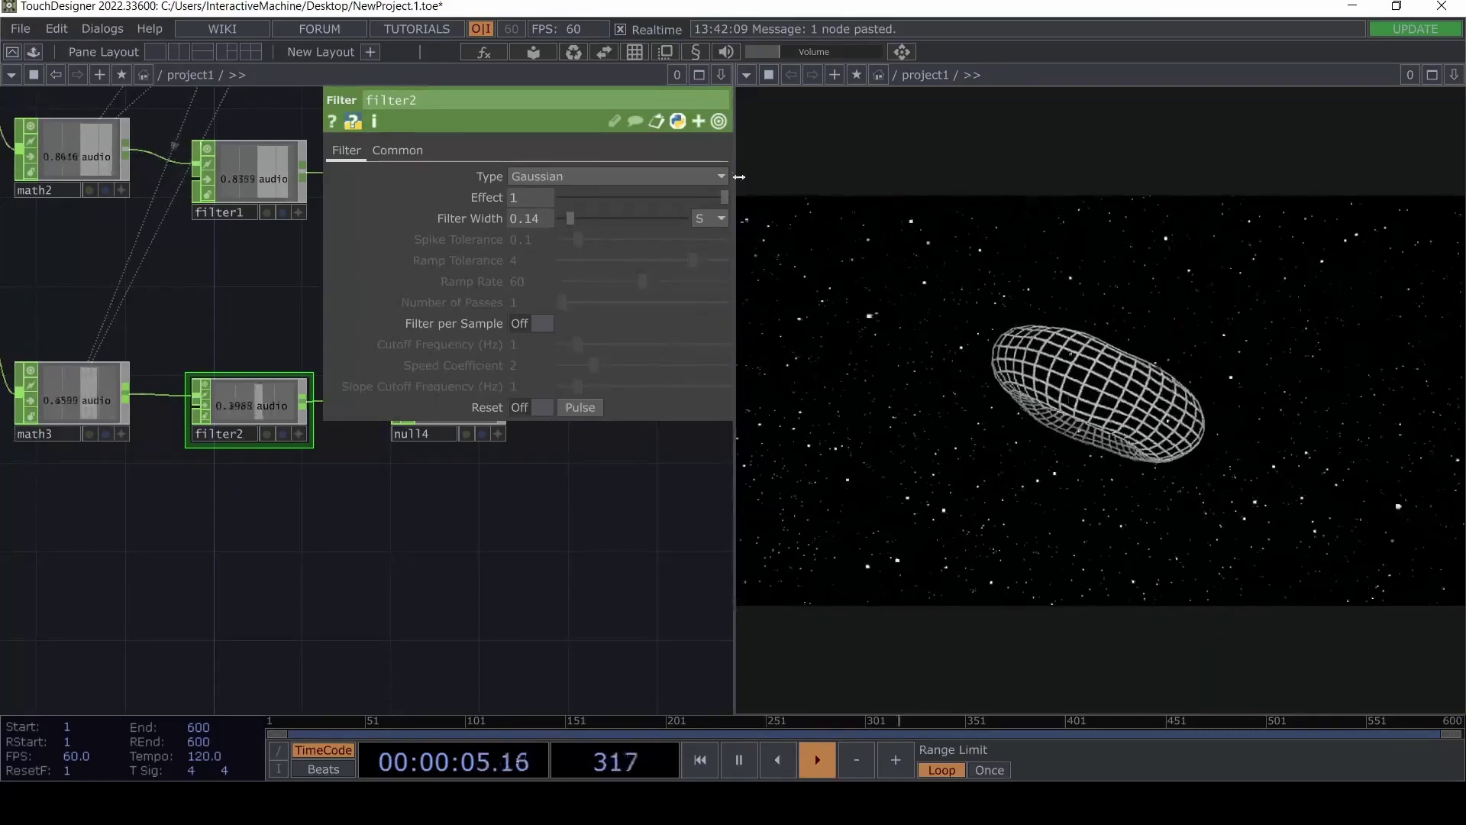
# Mute the audio and close filter2's parameters.
pyautogui.click(727, 51)
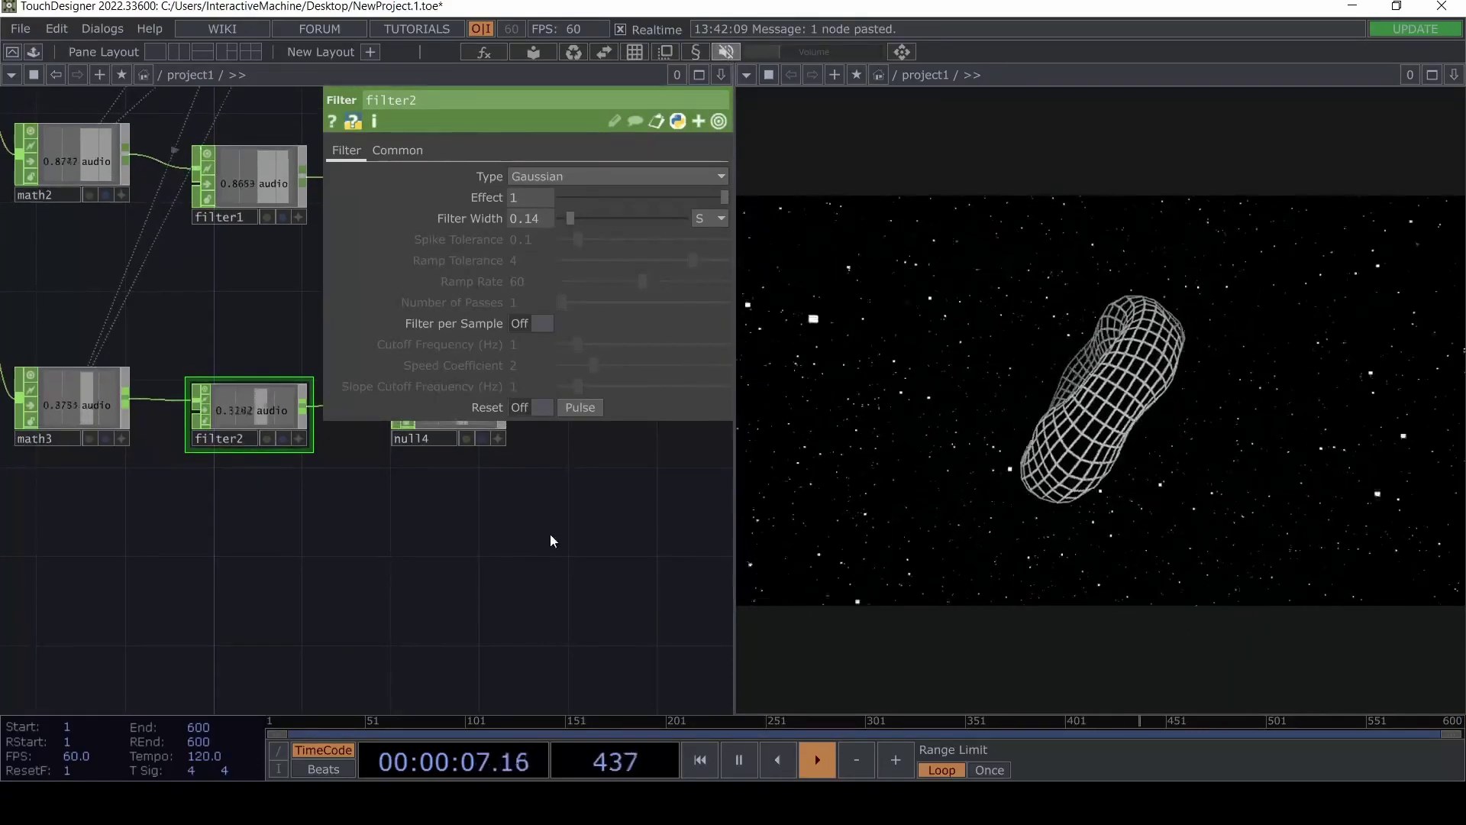
pyautogui.press('p')
pyautogui.scroll(-3, 562, 546)
pyautogui.scroll(6, 547, 524)
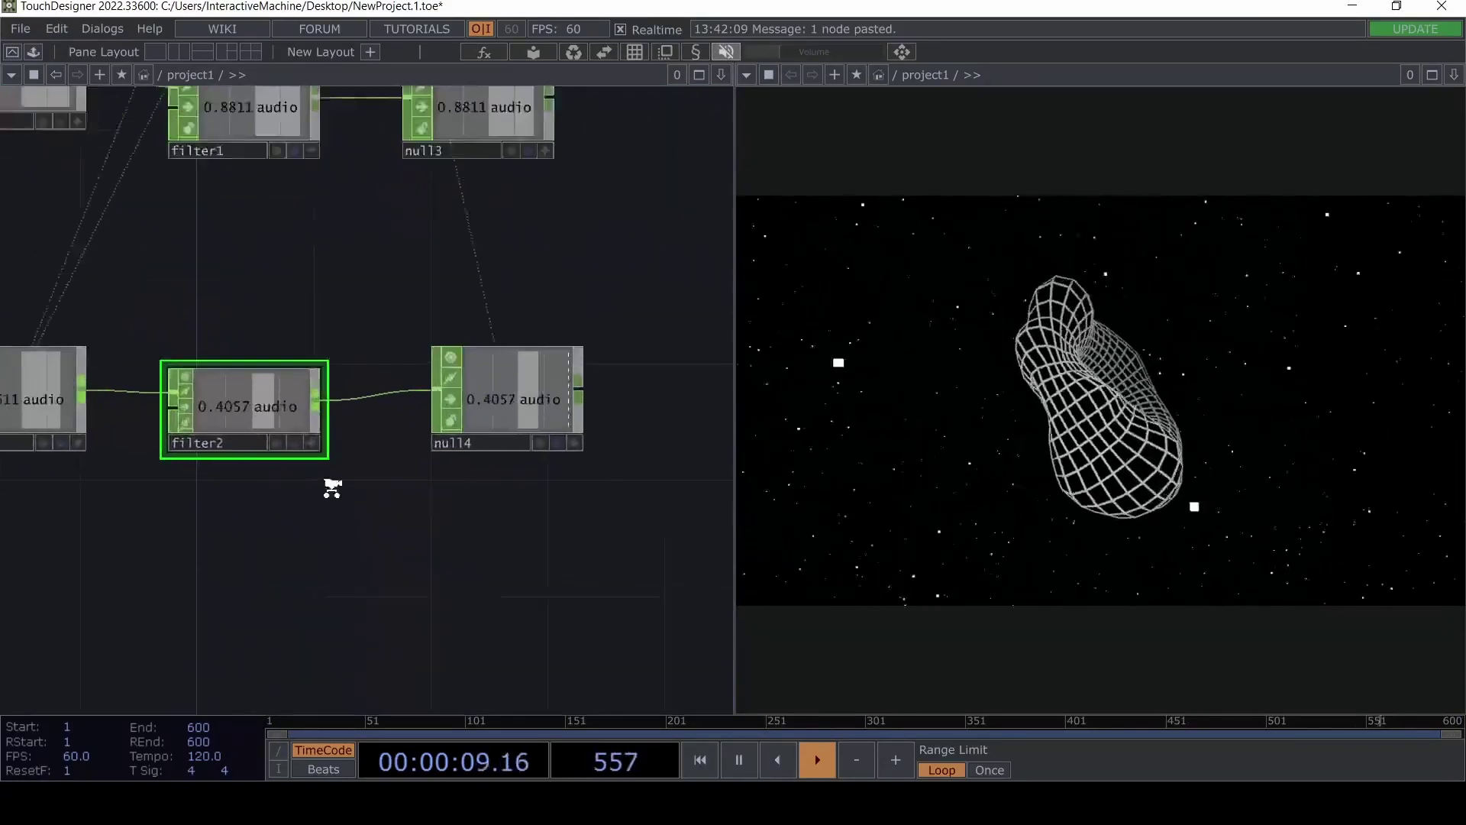
pyautogui.scroll(4, 585, 442)
pyautogui.scroll(-7, 583, 435)
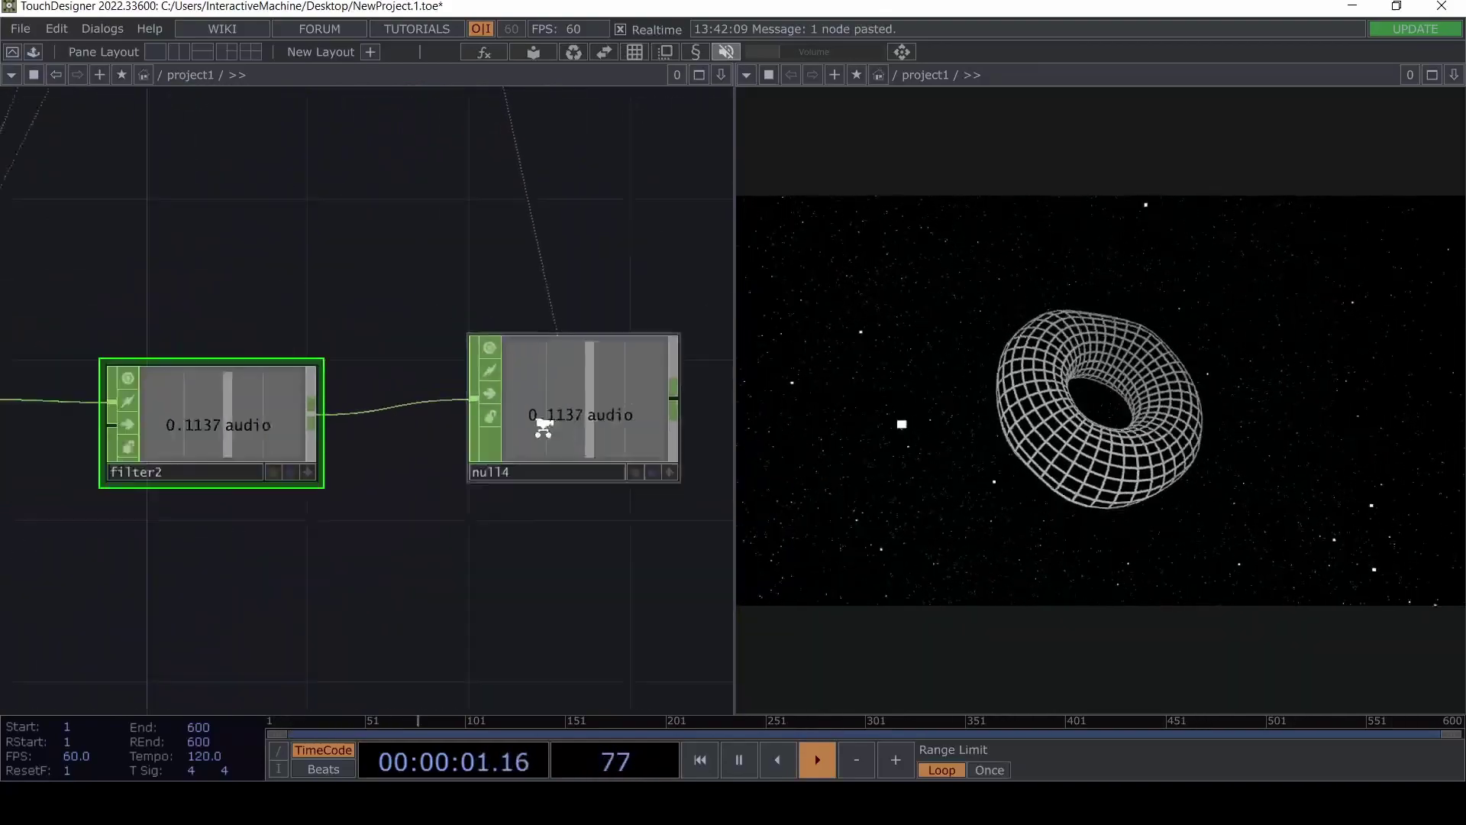
pyautogui.scroll(-6, 216, 405)
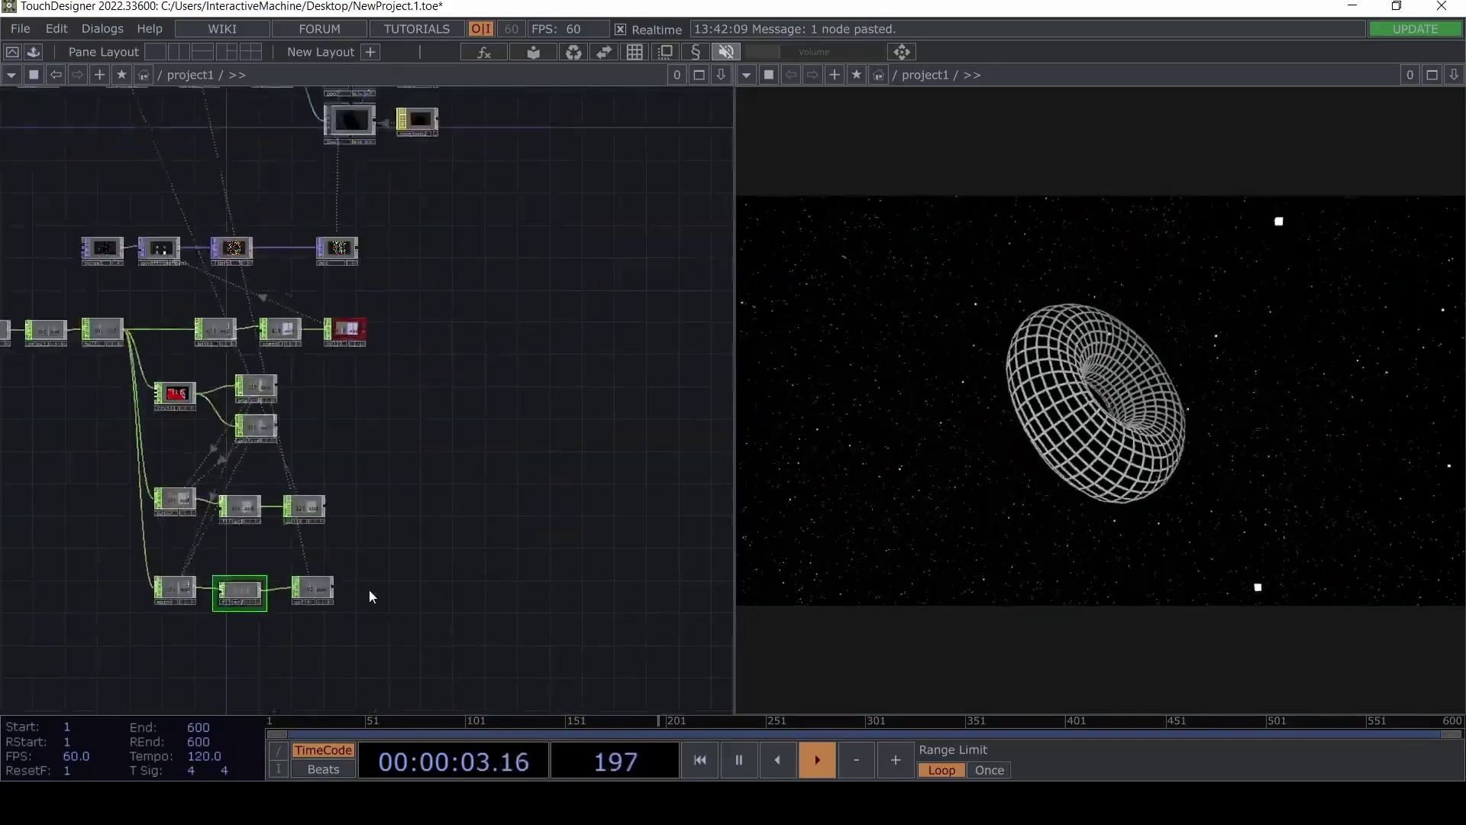
pyautogui.scroll(4, 358, 458)
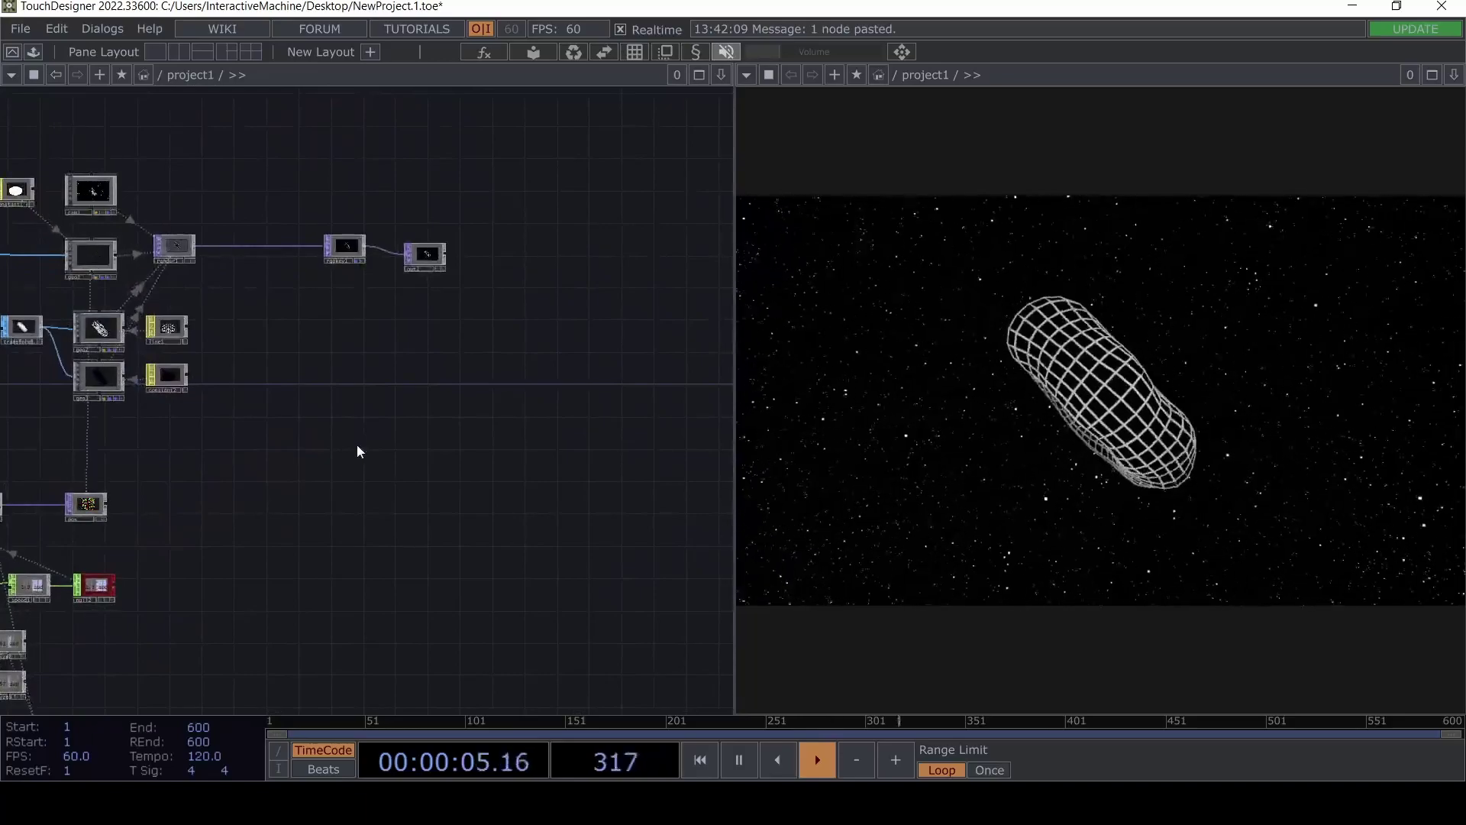
# Find the bloom component in the Palette, add it to the network between render1 and rgbkey1, and close the Palette.
pyautogui.click(33, 51)
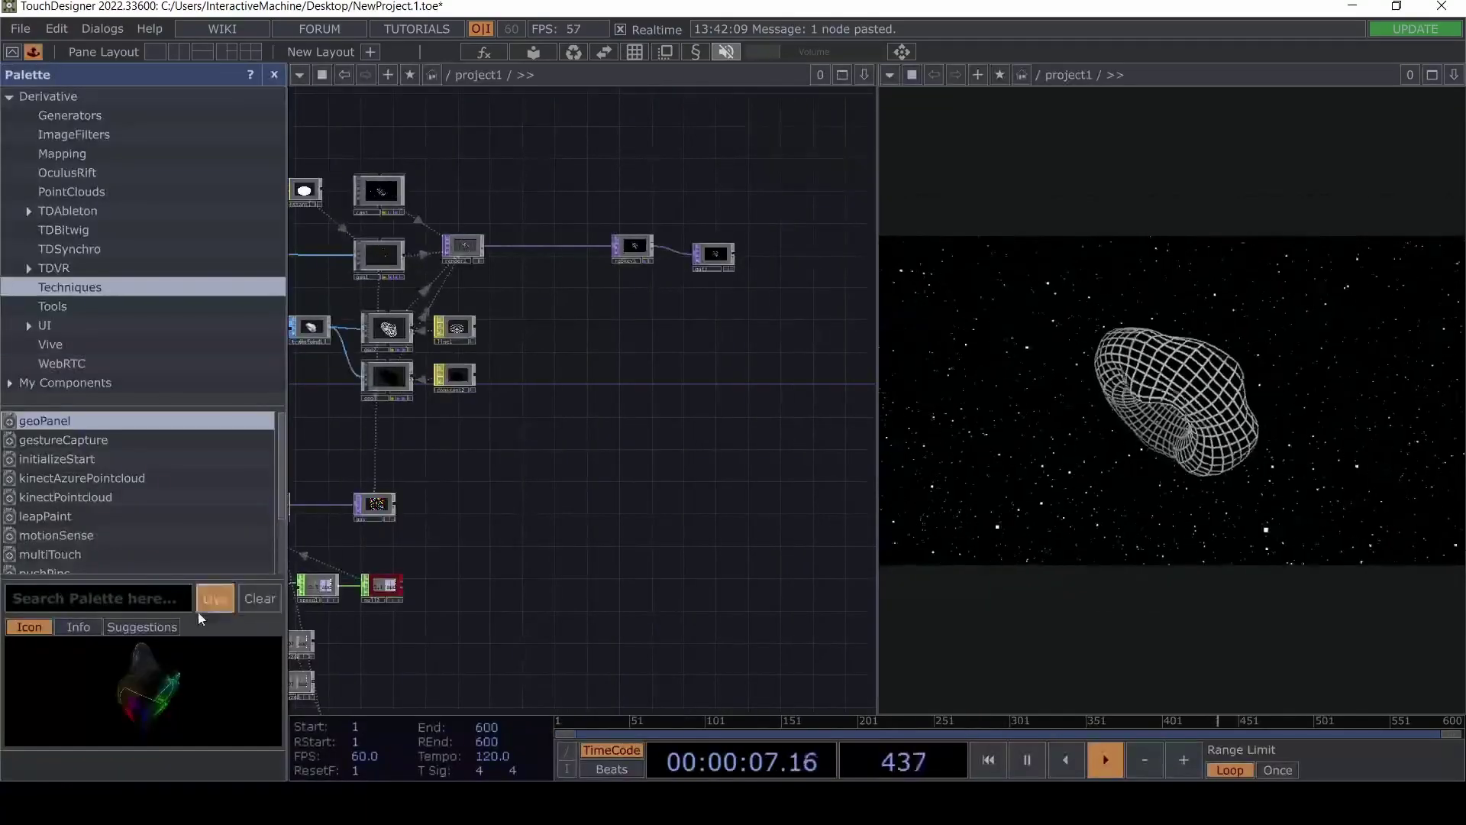
pyautogui.write('bloo')
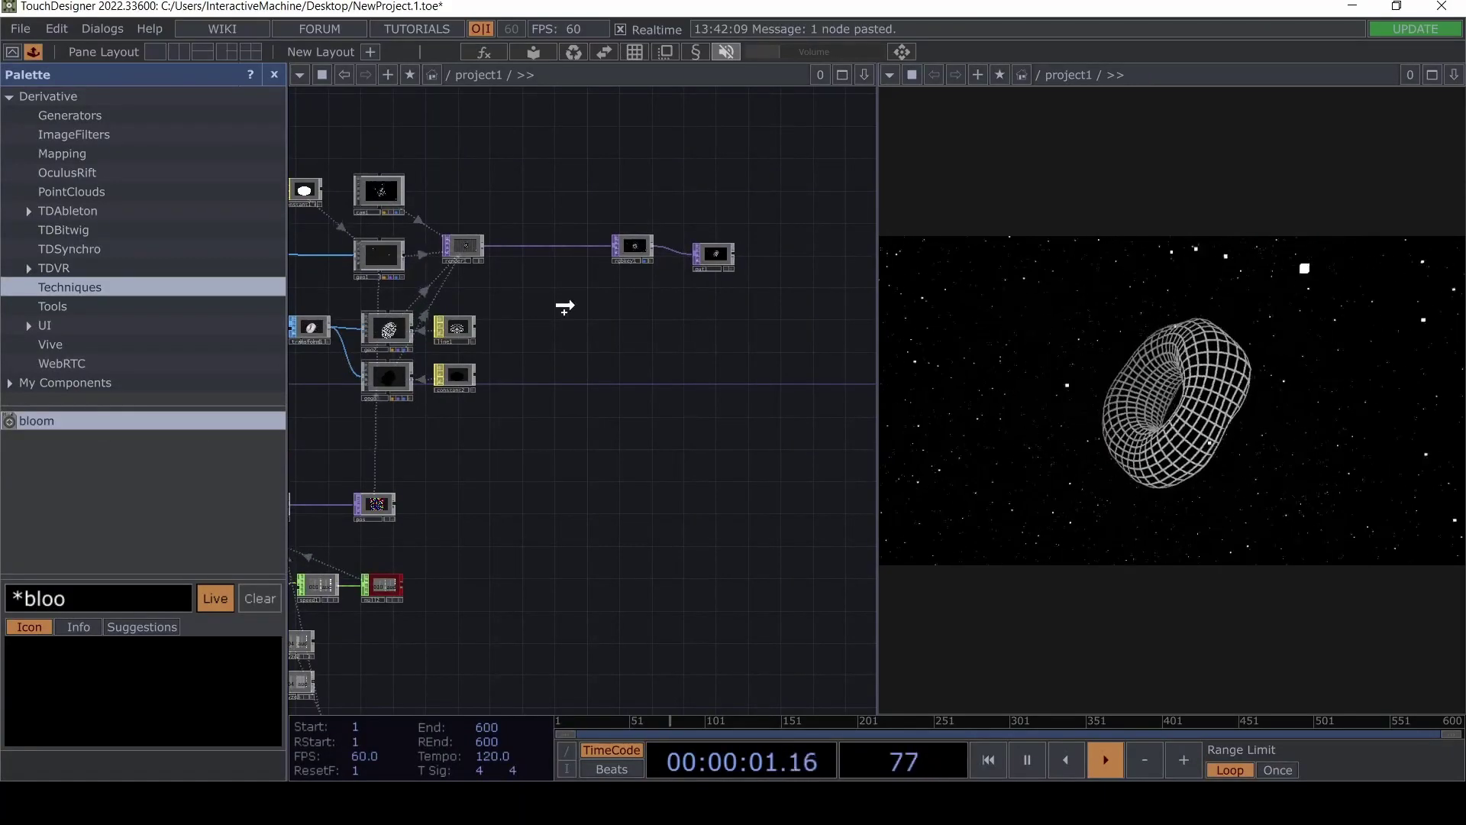
pyautogui.moveTo(565, 307); pyautogui.dragTo(572, 273)
pyautogui.click(274, 74)
pyautogui.scroll(8, 298, 237)
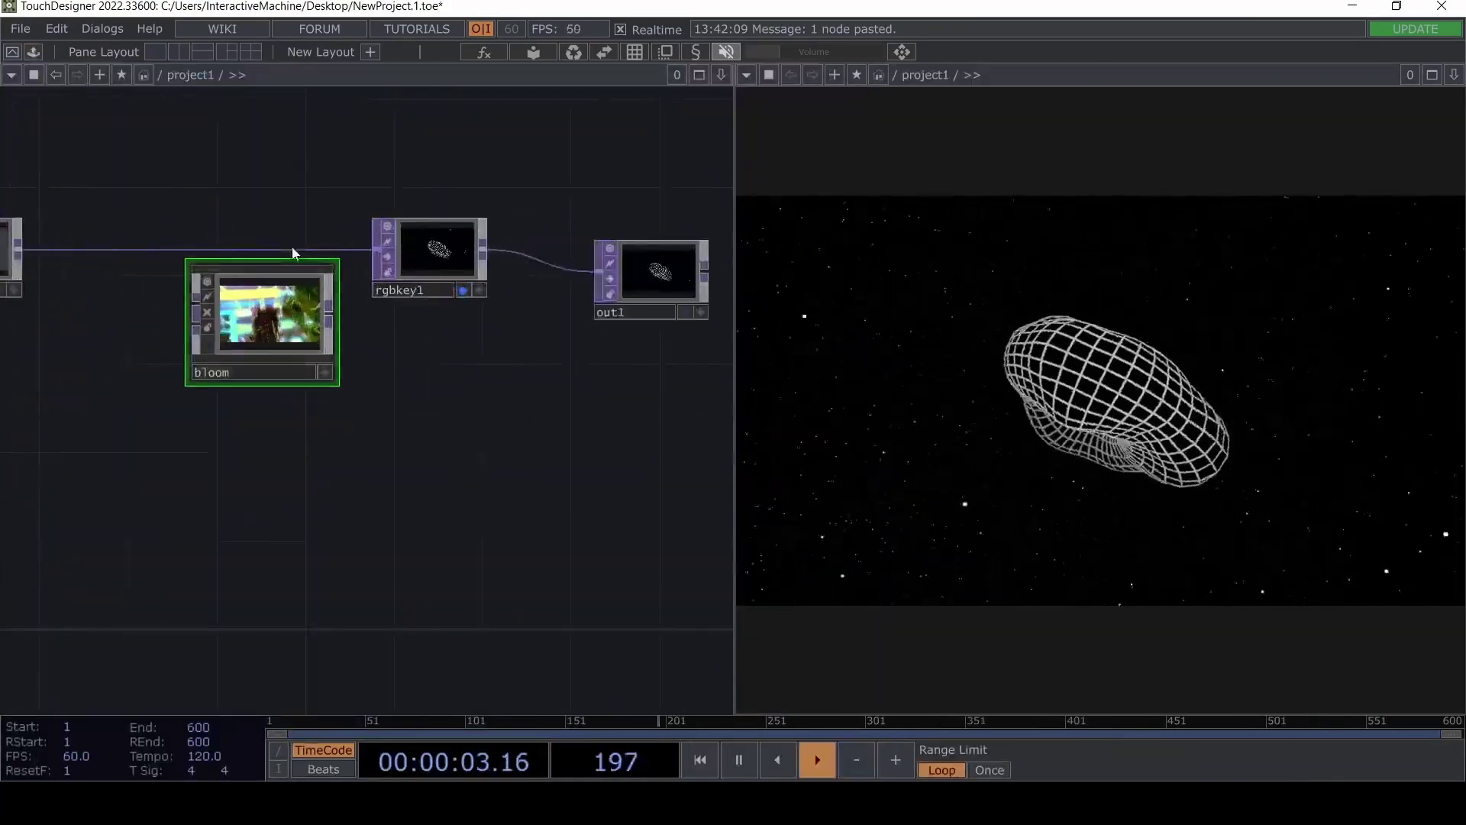
# Wire bloom into the chain, connecting render1's output to its input and its output to rgbkey1.
pyautogui.moveTo(514, 400); pyautogui.dragTo(495, 407)
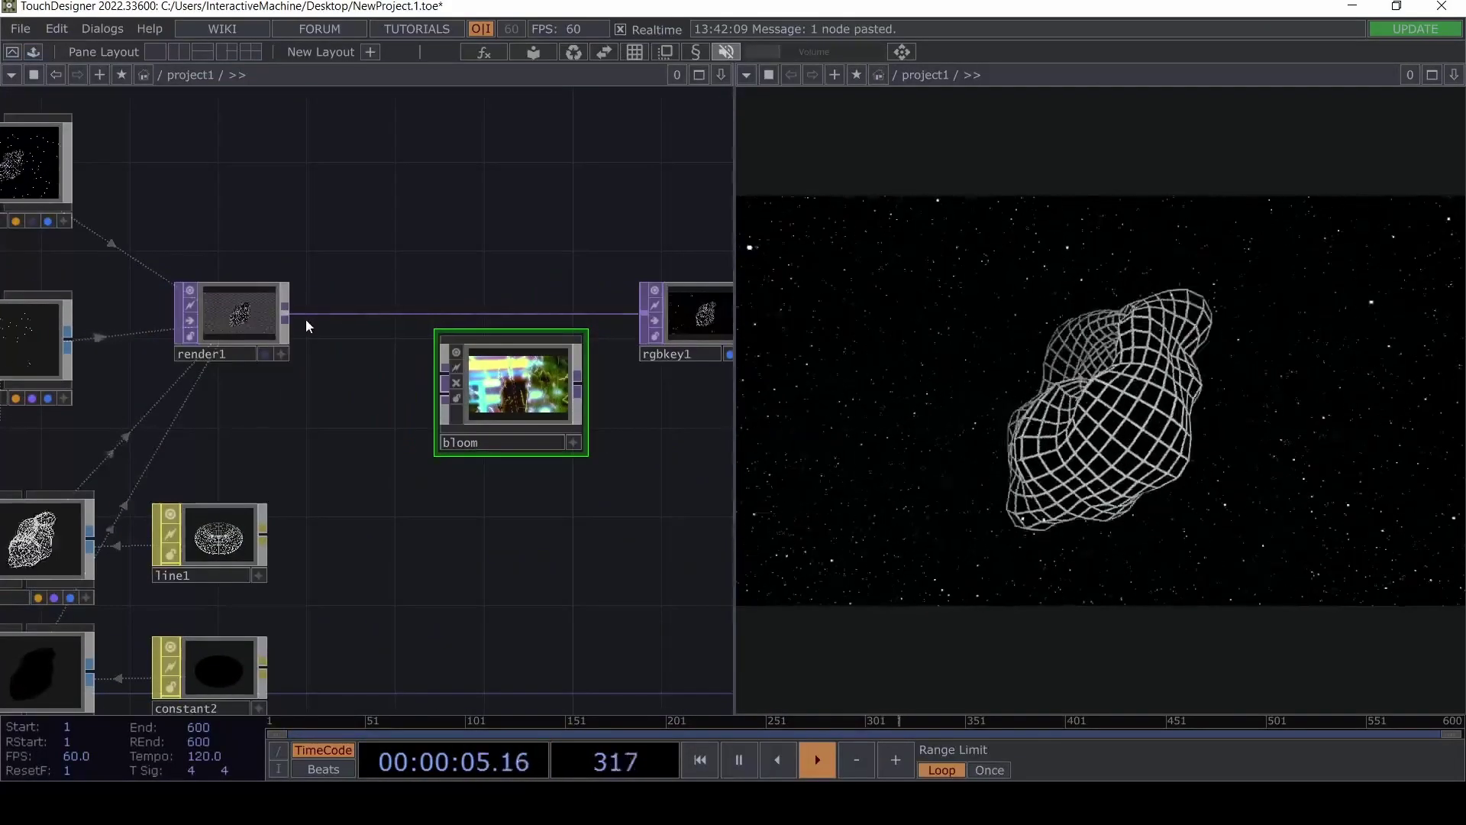
pyautogui.moveTo(308, 321); pyautogui.dragTo(407, 389)
pyautogui.moveTo(386, 382); pyautogui.dragTo(538, 446)
pyautogui.moveTo(463, 570); pyautogui.dragTo(350, 599)
pyautogui.moveTo(569, 483); pyautogui.dragTo(589, 408)
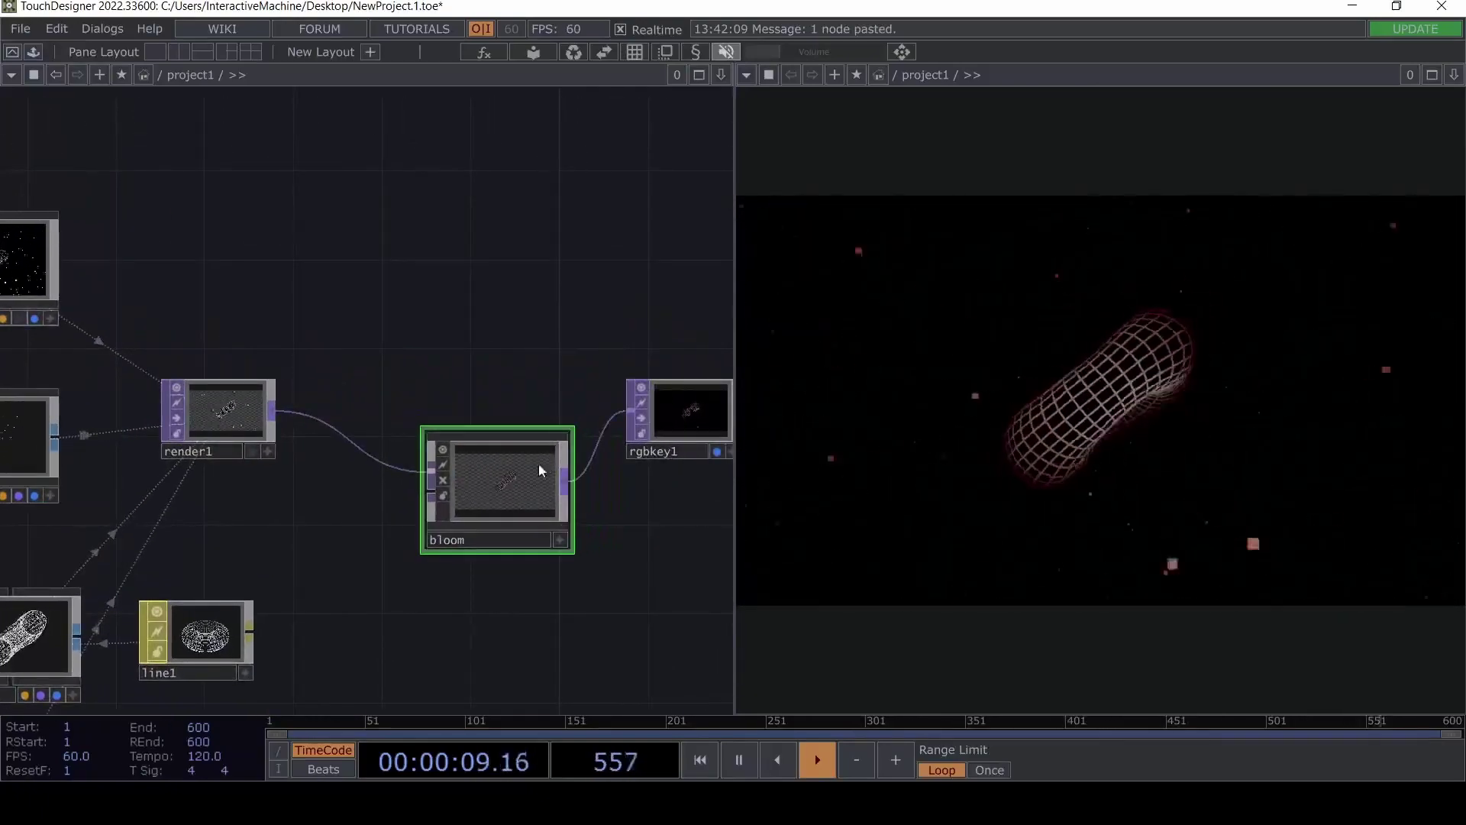
# In bloom's parameters, set Ramp Glow Level to 0, Bloom Level to 0.112 and Glow Level to 0.067.
pyautogui.press('p')
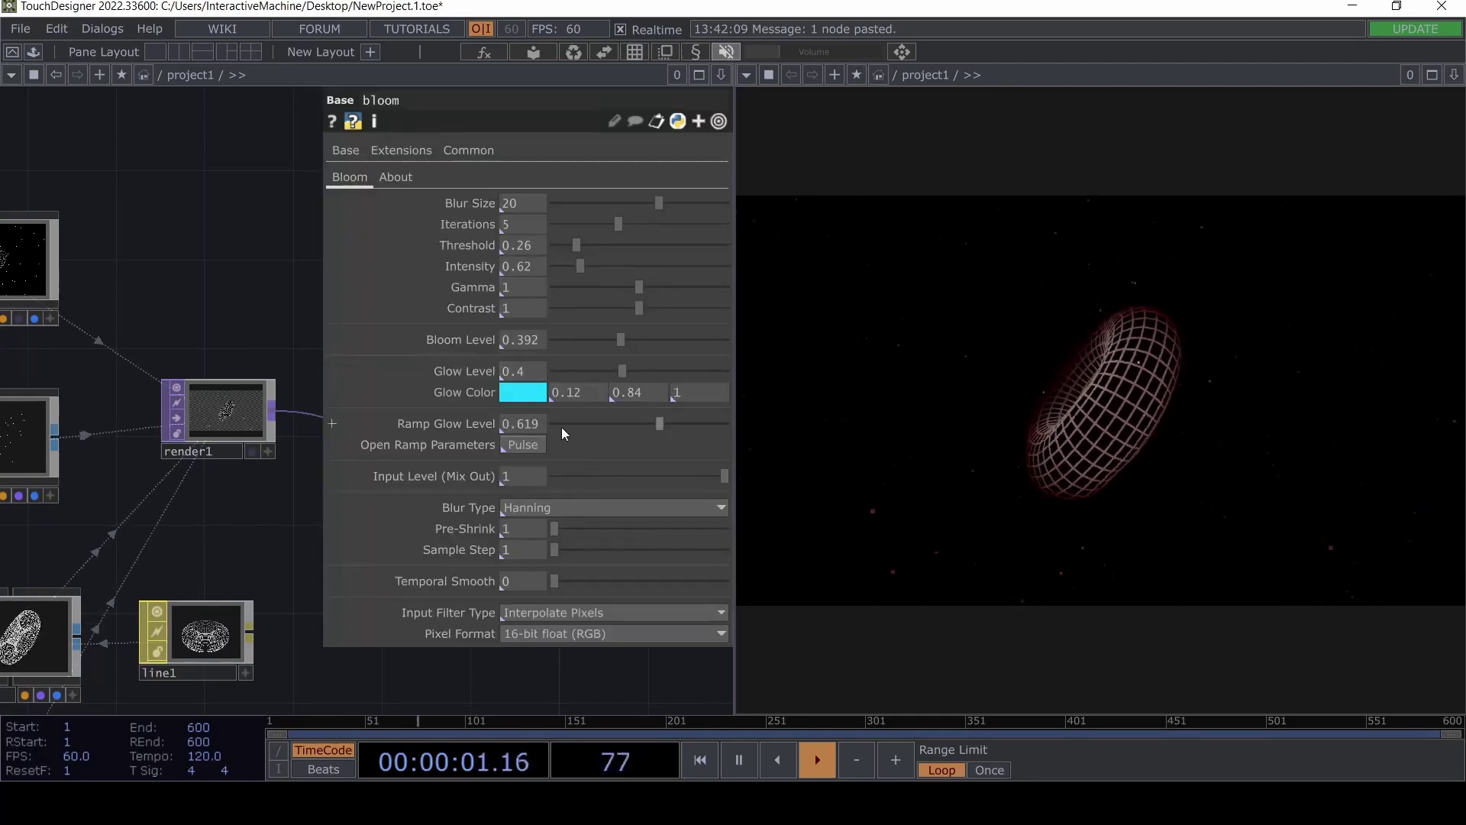
pyautogui.moveTo(603, 426); pyautogui.dragTo(576, 426)
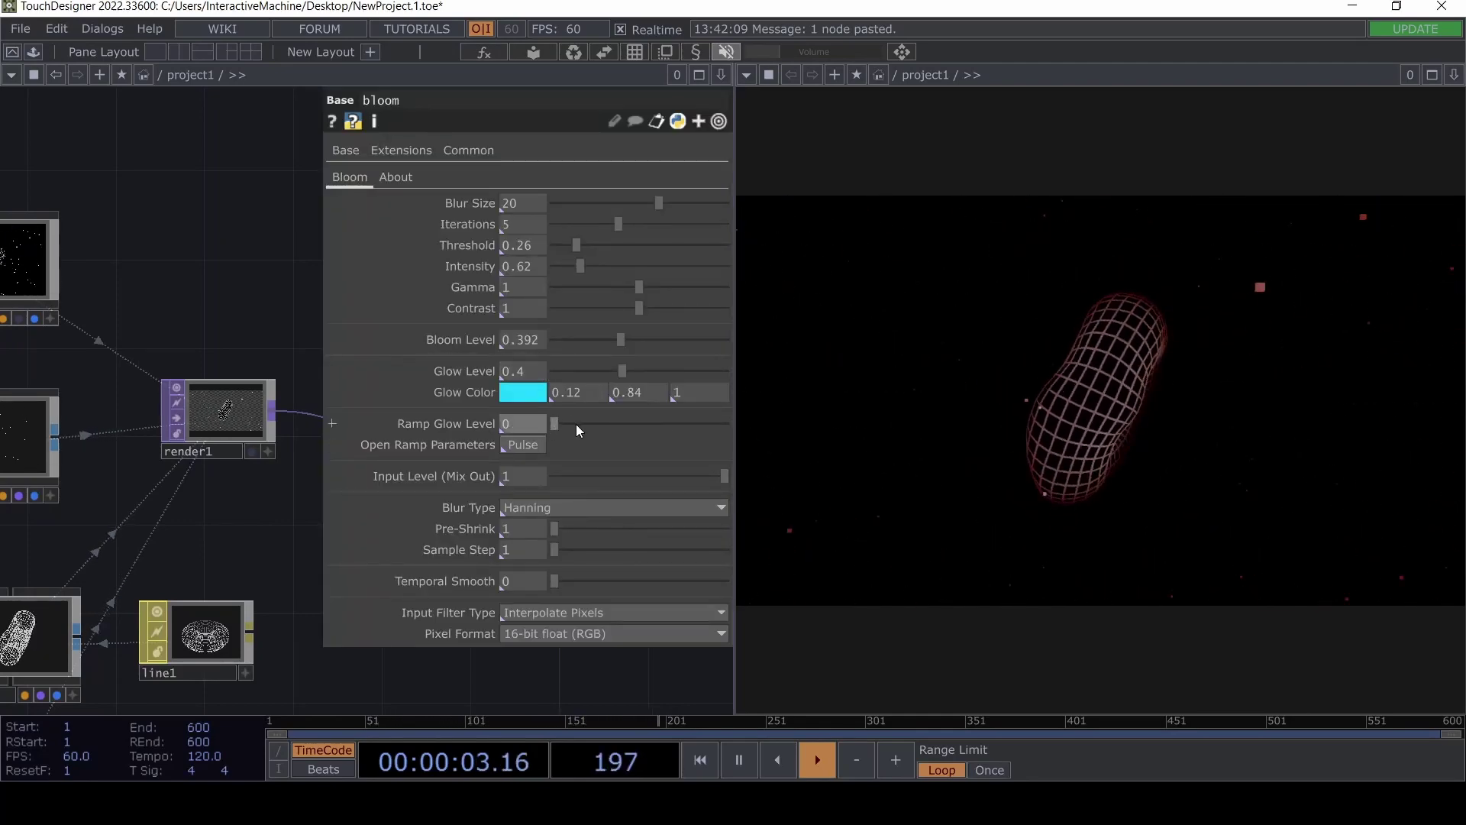
pyautogui.click(576, 342)
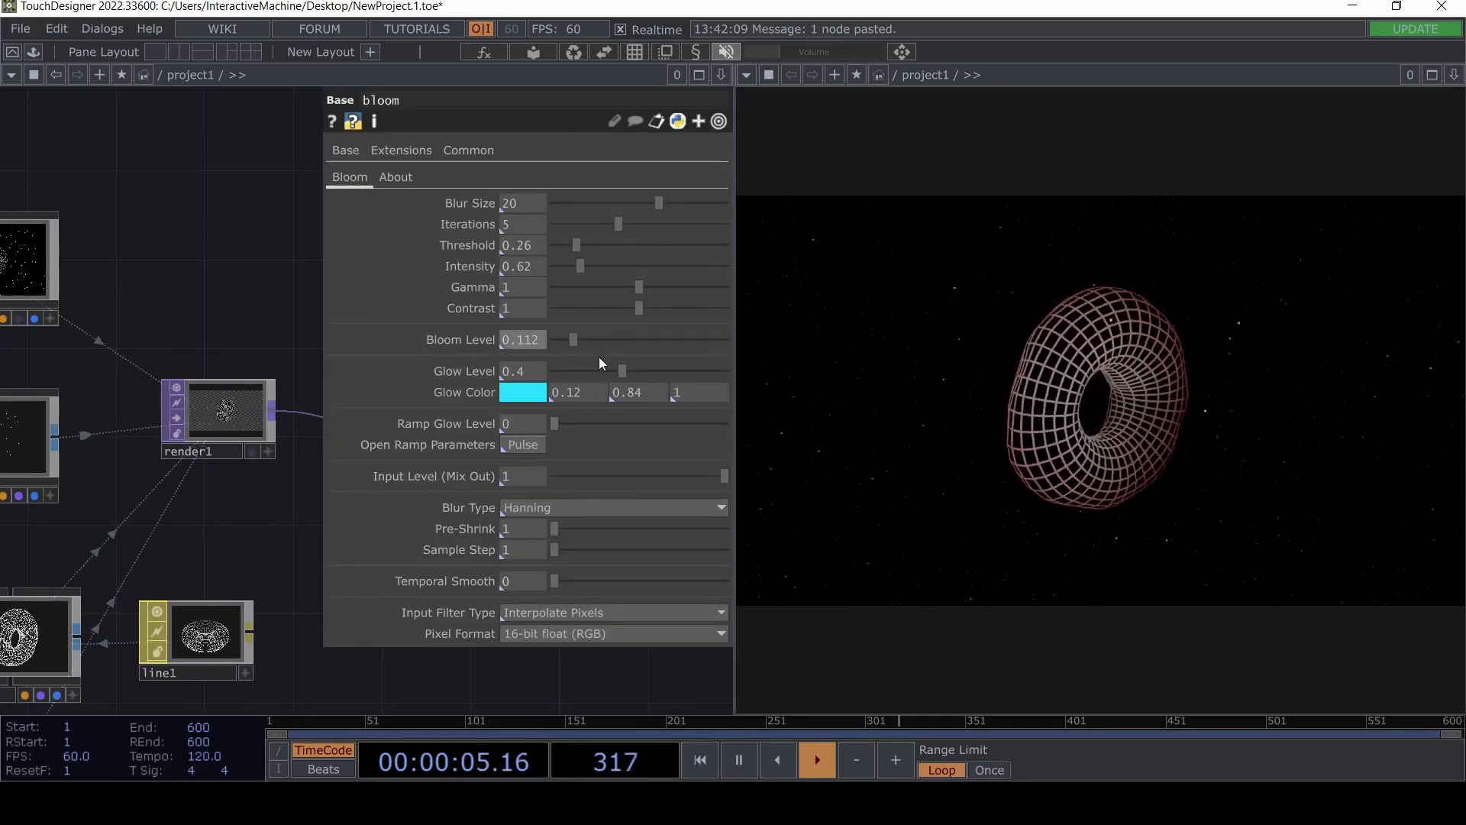
pyautogui.moveTo(604, 370); pyautogui.dragTo(568, 372)
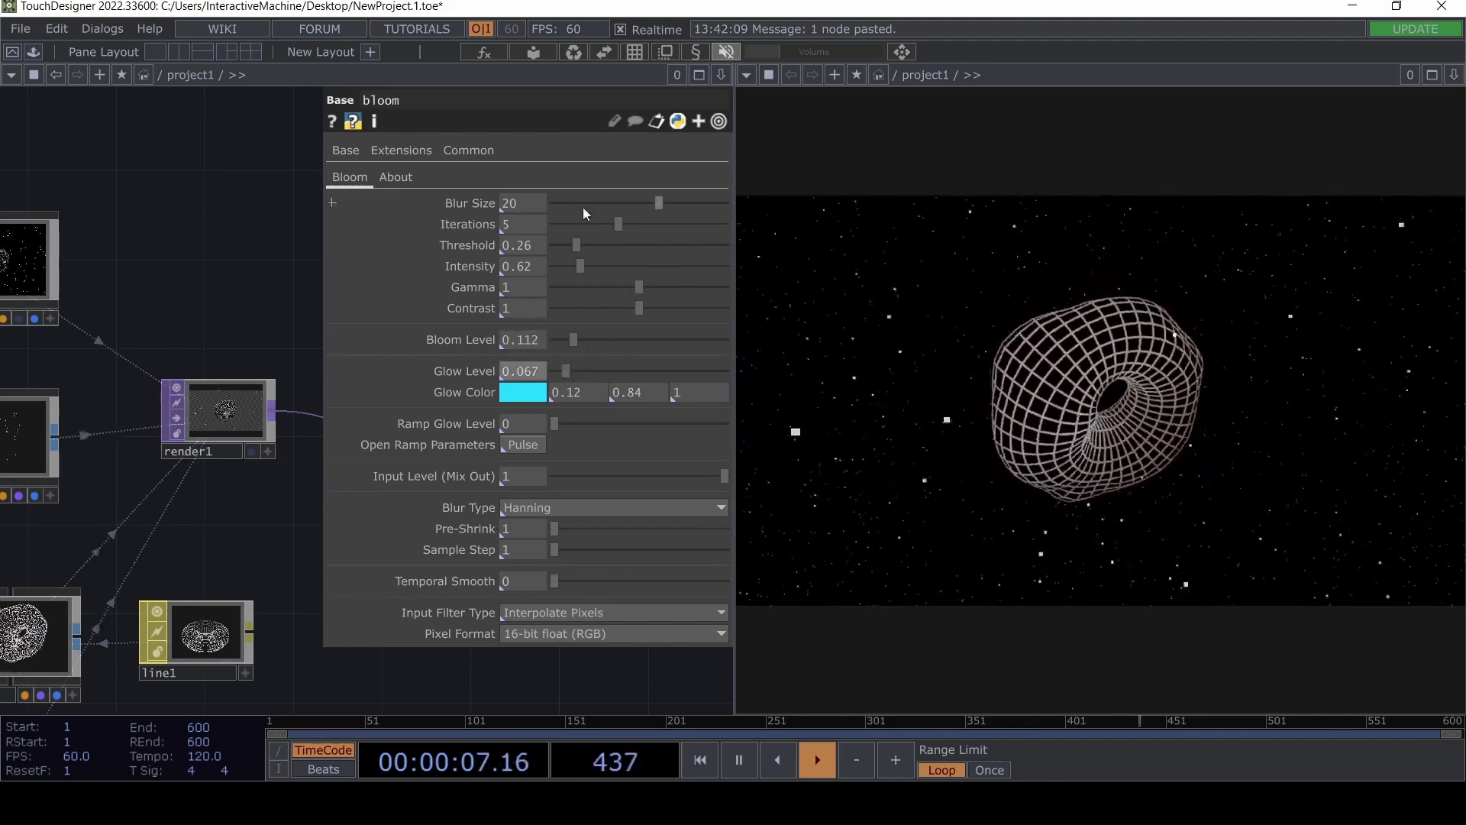
# Strengthen the white bloom by setting Threshold to 0.03, Bloom Level to 0.642 and Intensity to 0.56.
pyautogui.moveTo(577, 246); pyautogui.dragTo(666, 350)
pyautogui.moveTo(598, 269); pyautogui.dragTo(610, 278)
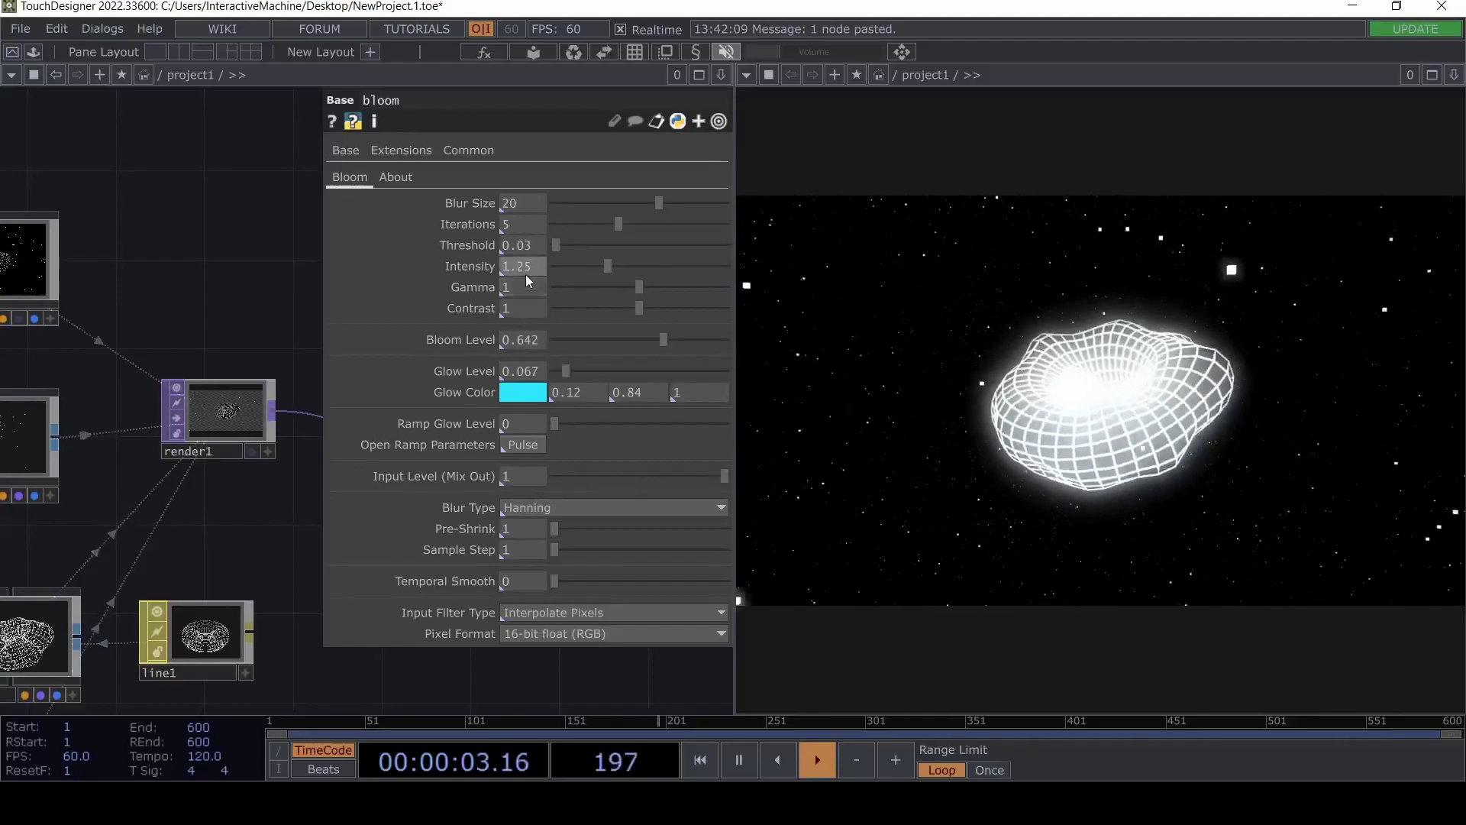
pyautogui.write('1')
pyautogui.press('Return')
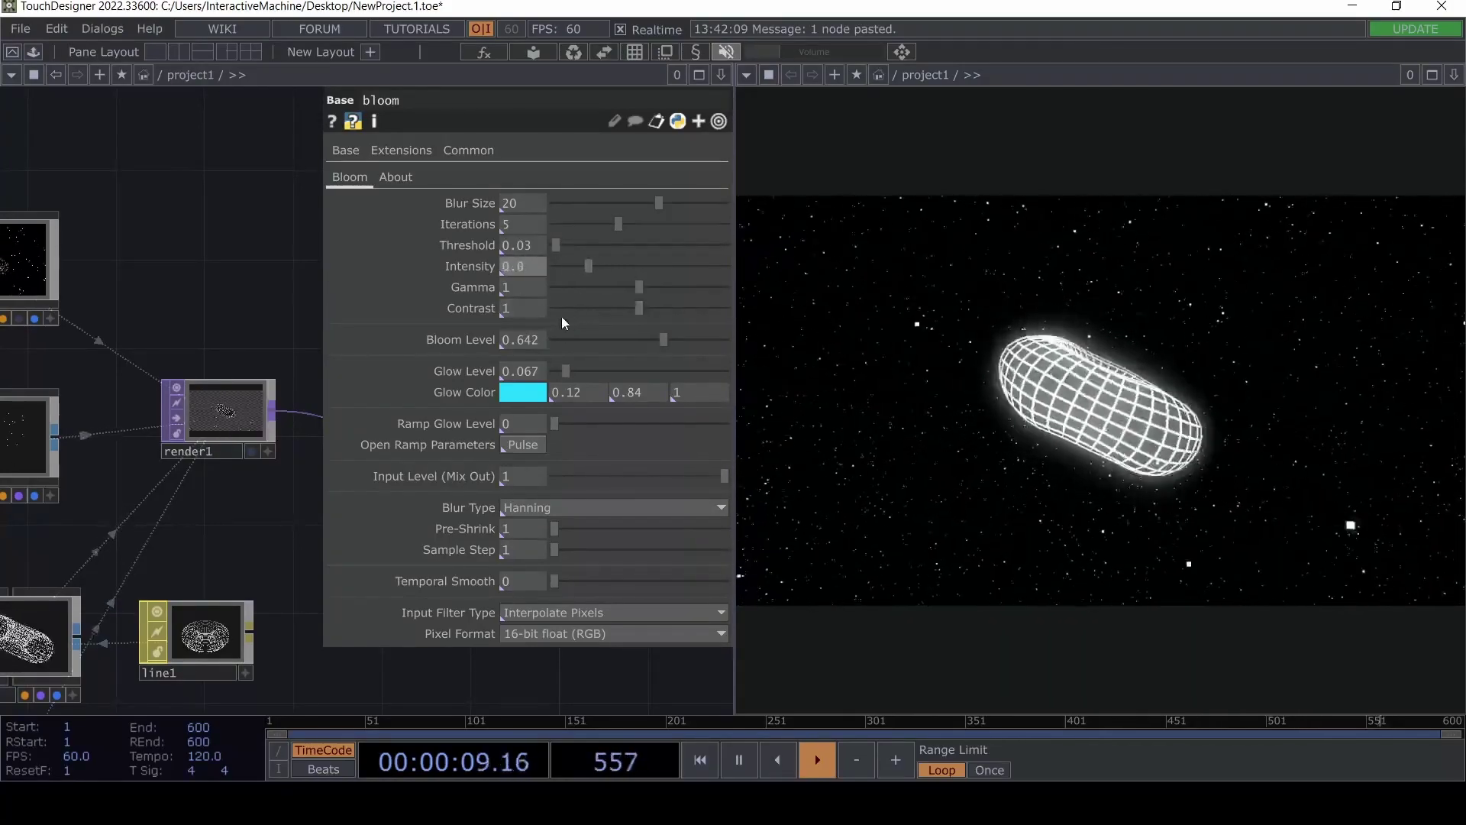
# Inspect the audio chain around filter2 and null4 and the From Range and To Range parameters of math3.
pyautogui.scroll(-8, 252, 501)
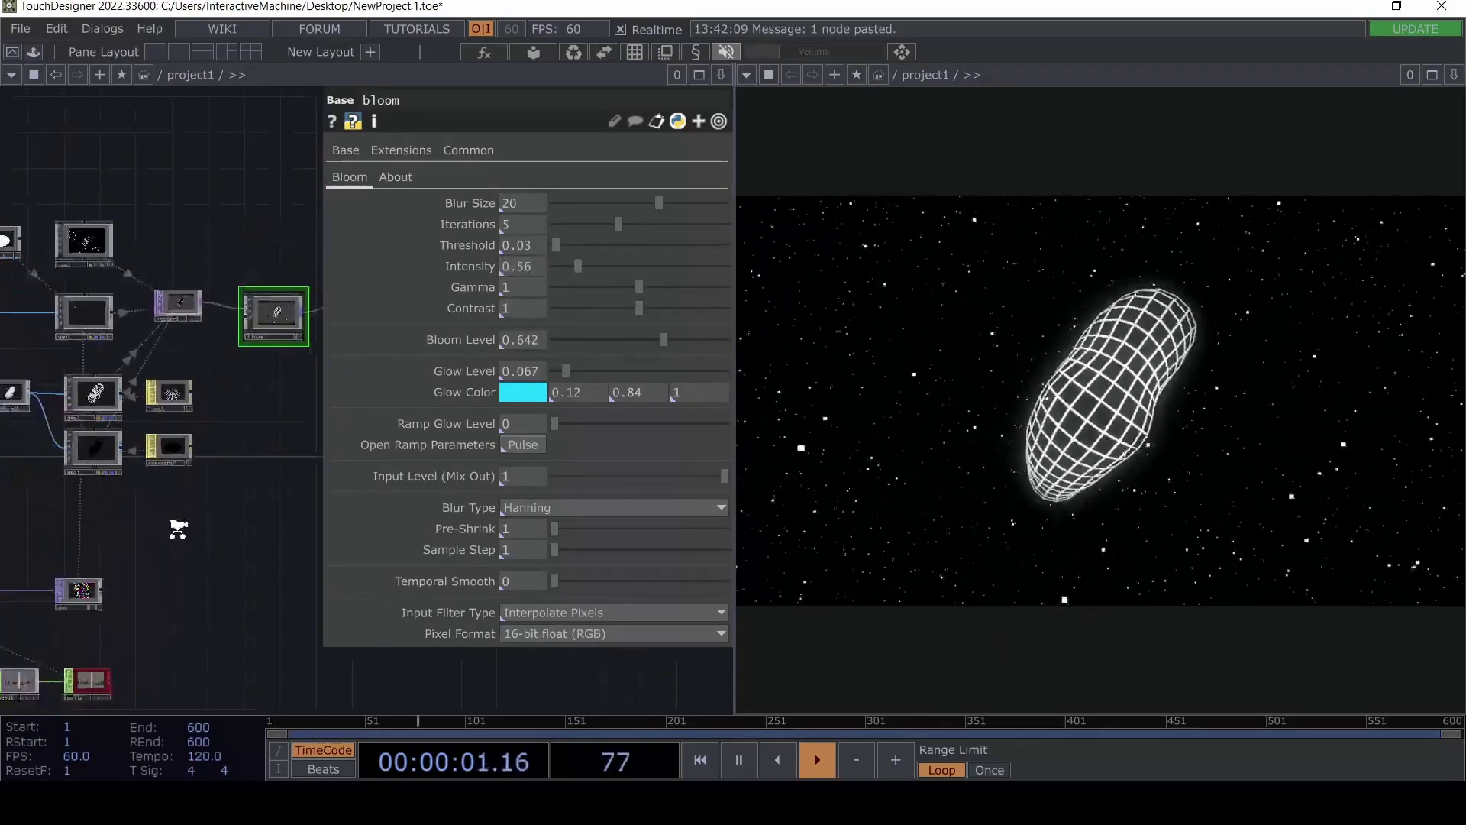
pyautogui.scroll(8, 230, 447)
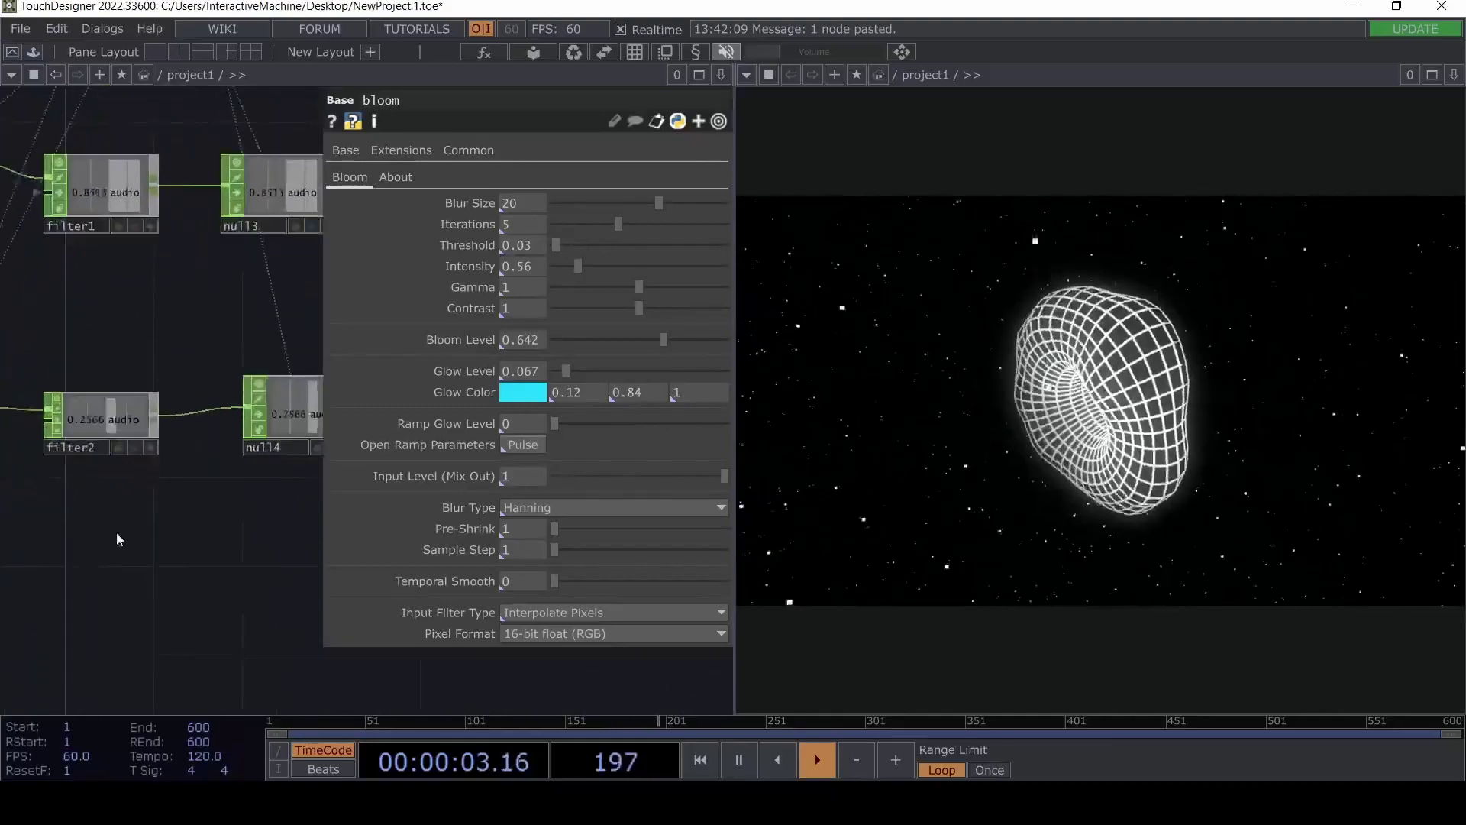
pyautogui.scroll(5, 145, 458)
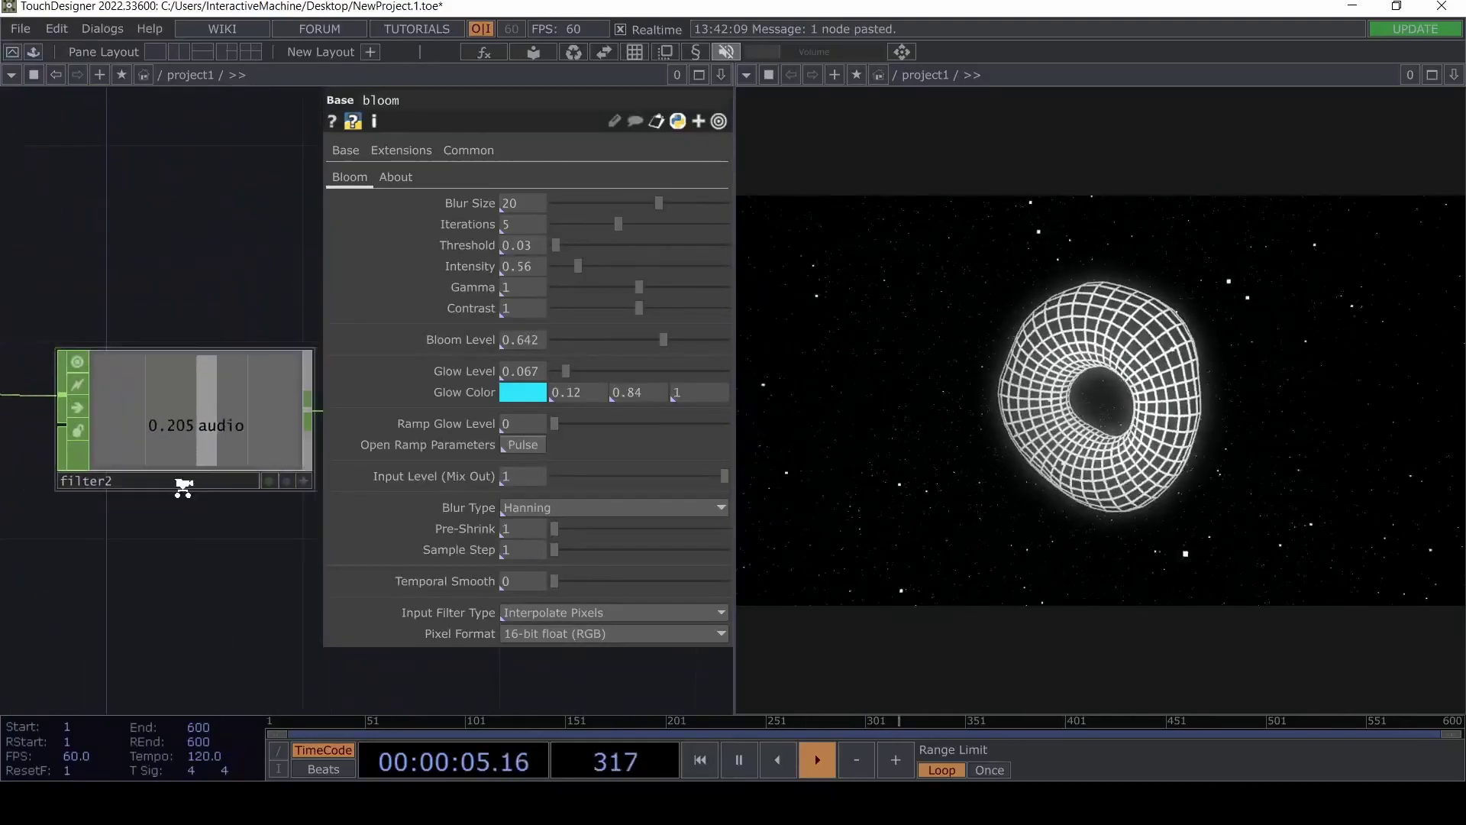
pyautogui.scroll(-4, 187, 535)
pyautogui.click(47, 418)
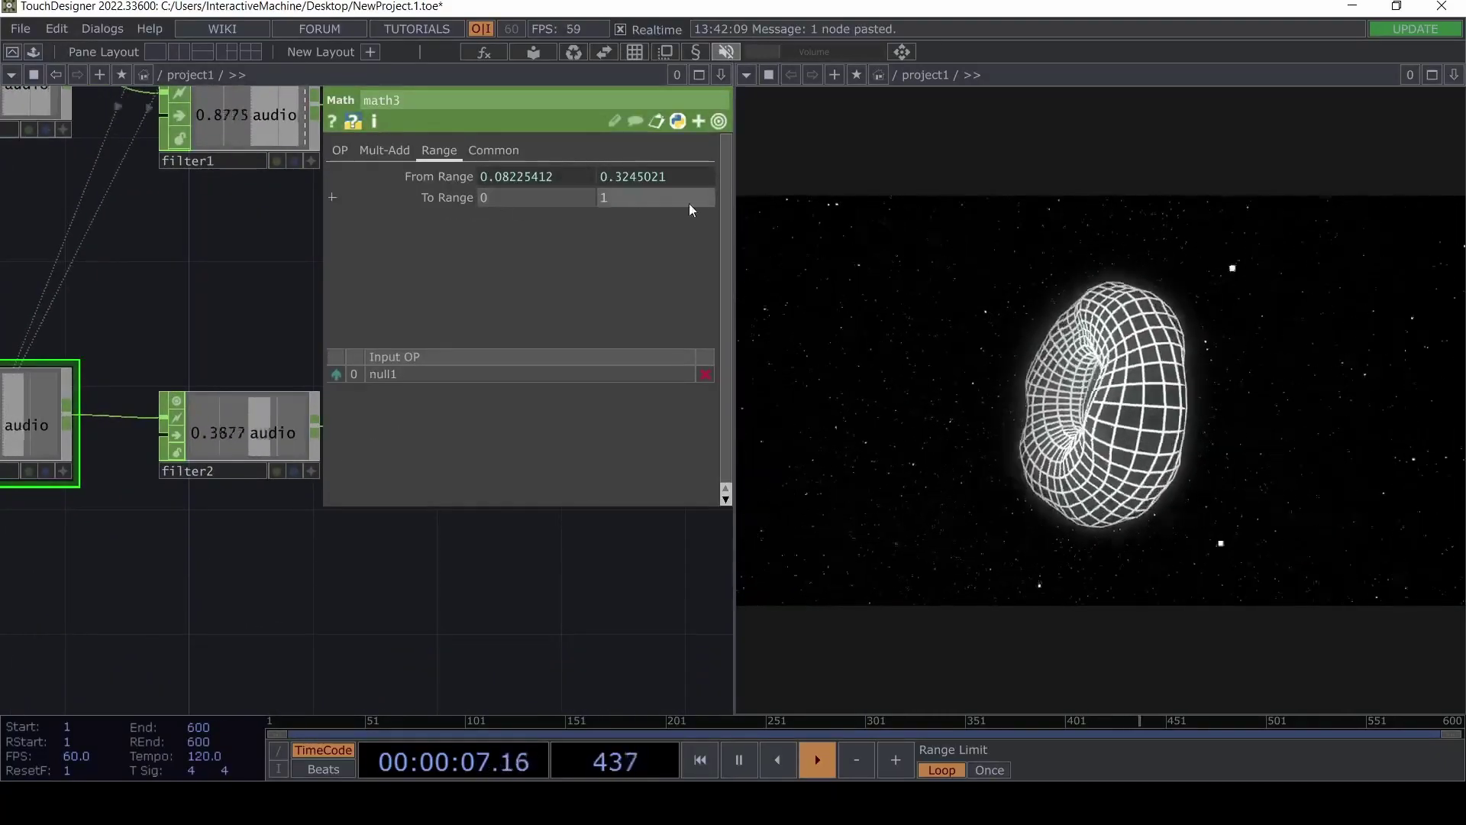
pyautogui.scroll(-6, 304, 591)
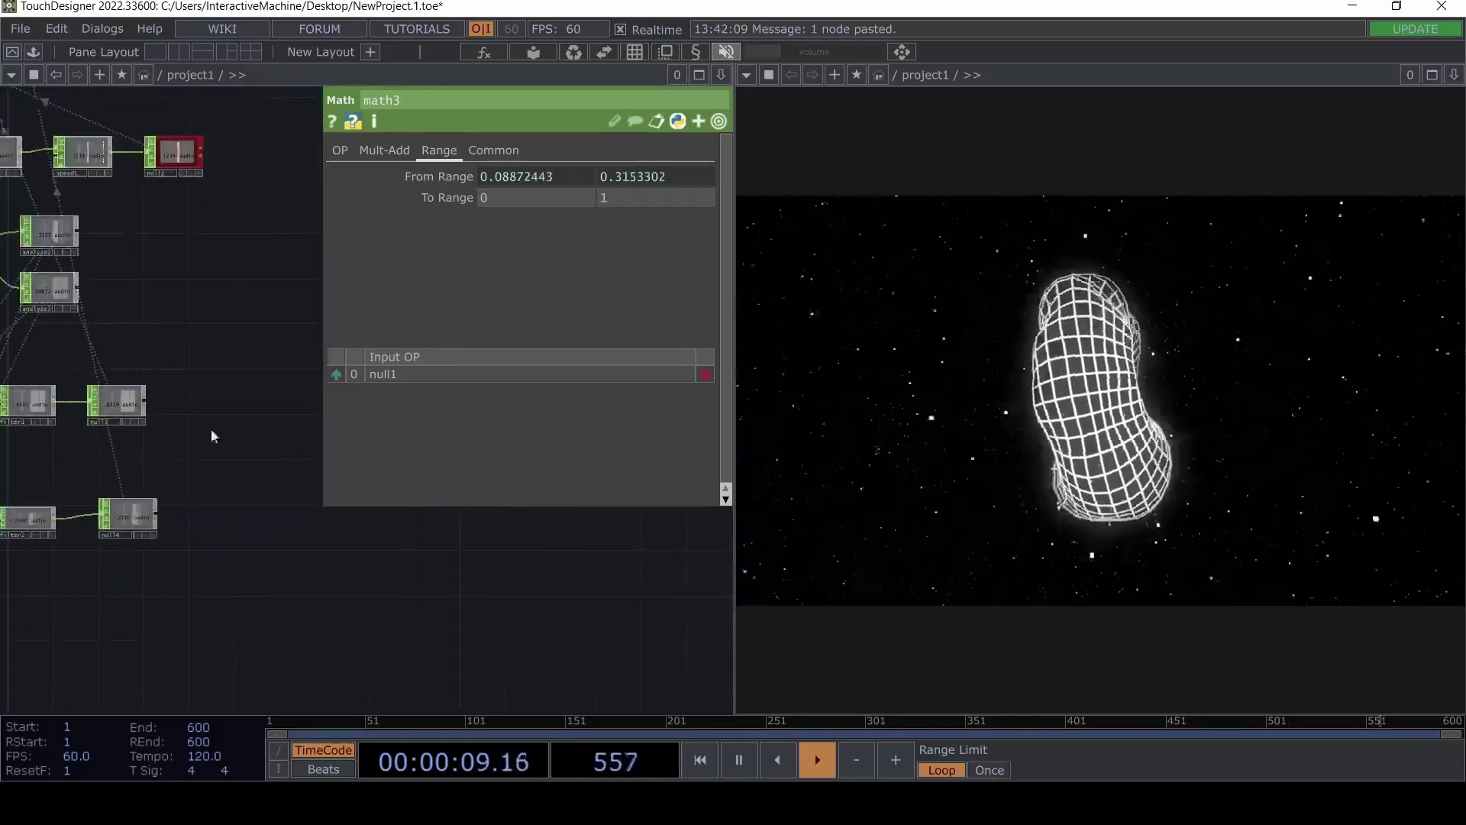
pyautogui.scroll(-4, 202, 466)
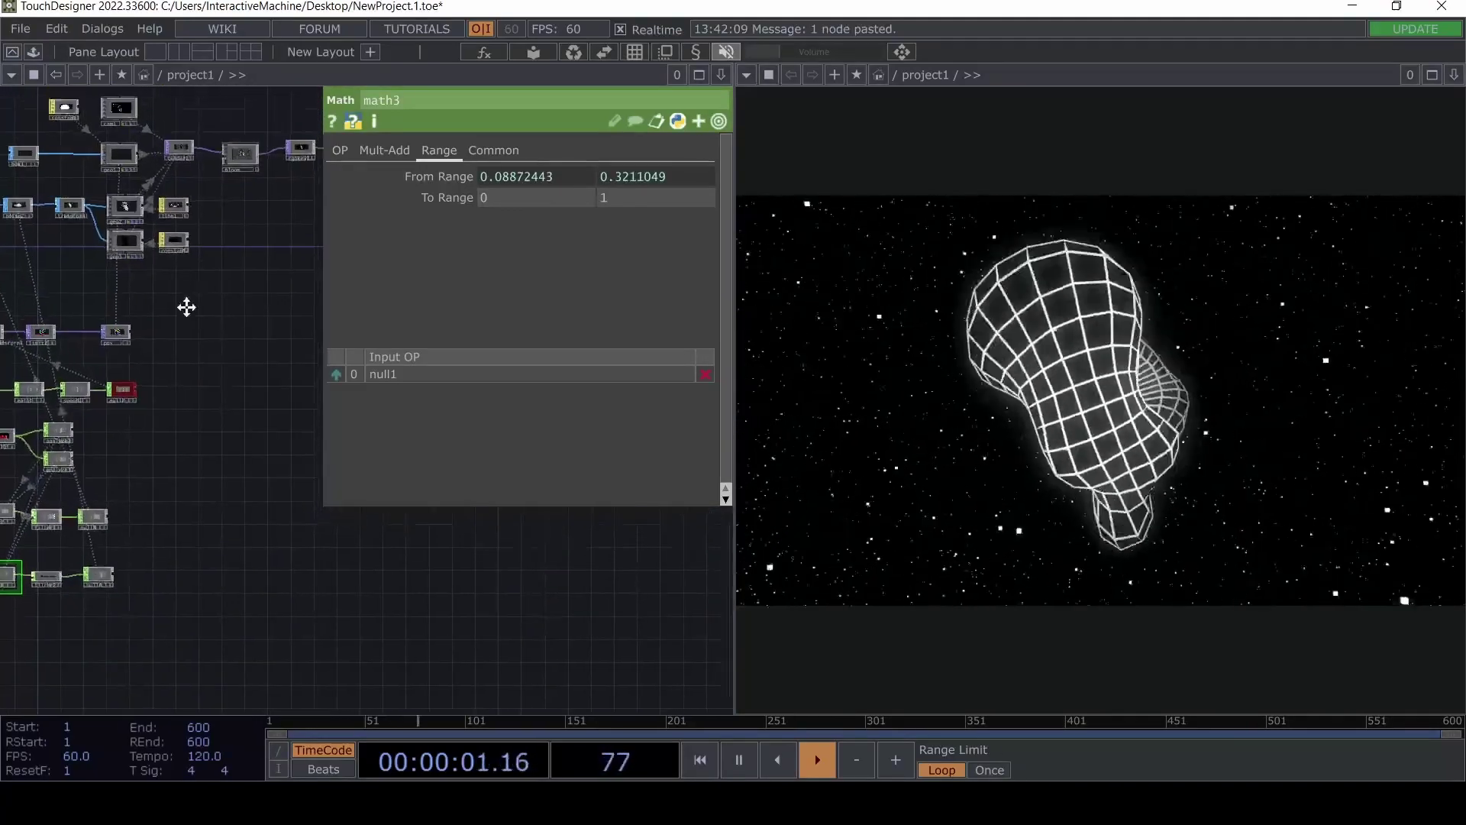
# Link null4's audio channel to bloom's Intensity, then turn off null4's active viewer and close bloom's parameters.
pyautogui.click(226, 177)
pyautogui.scroll(6, 203, 442)
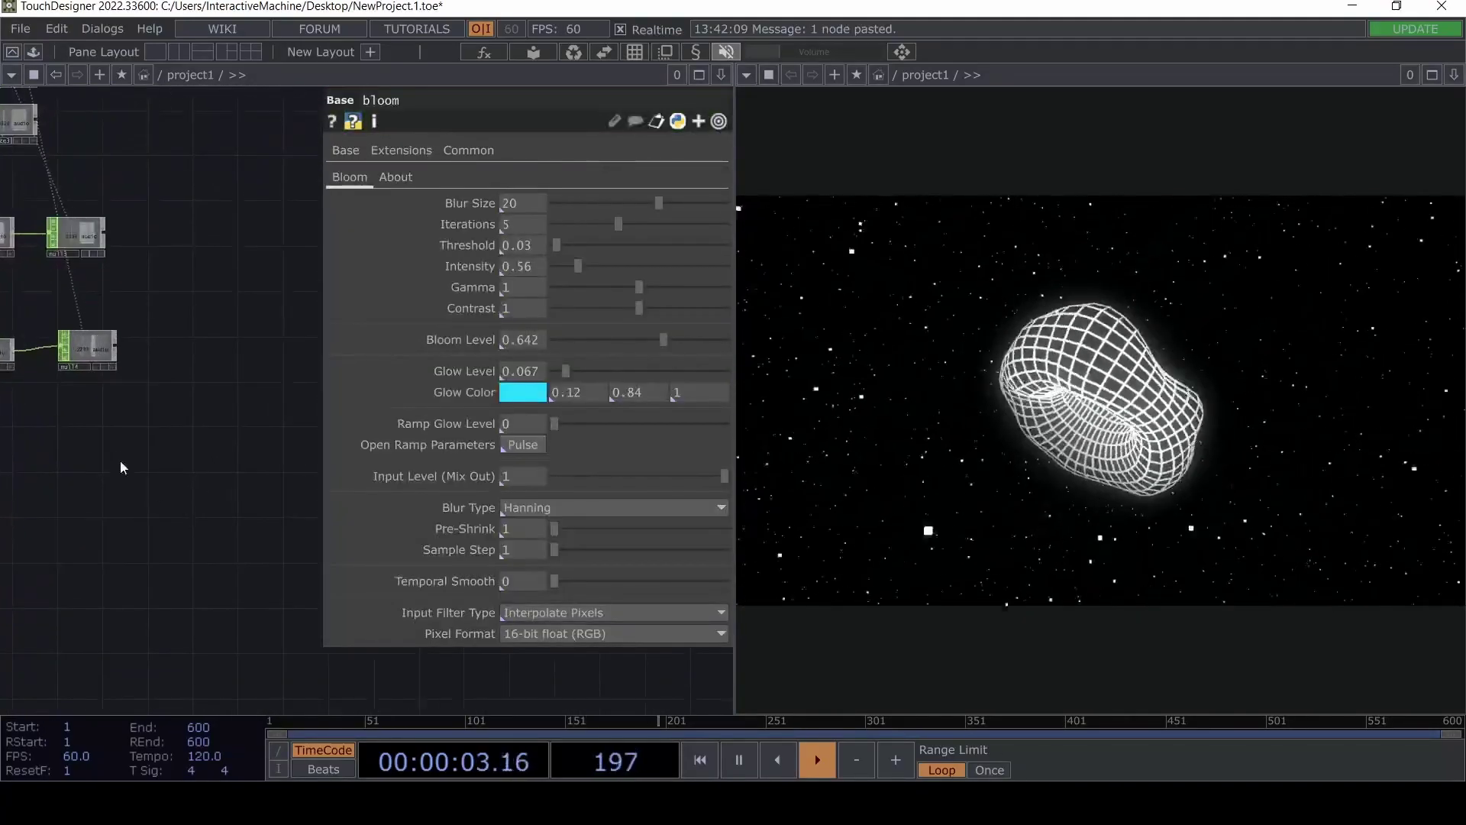
pyautogui.scroll(5, 208, 489)
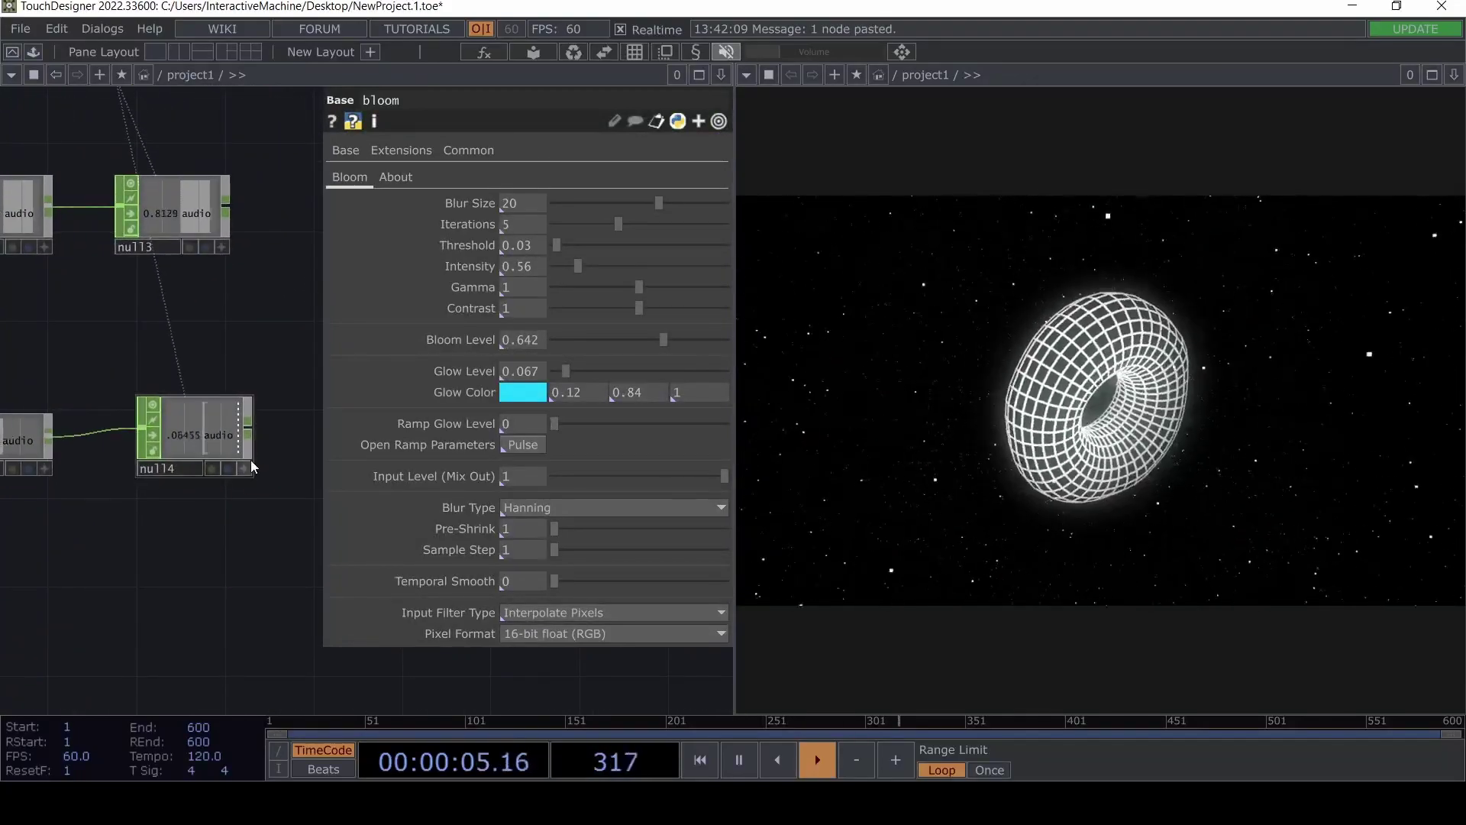
pyautogui.moveTo(219, 441); pyautogui.dragTo(524, 269)
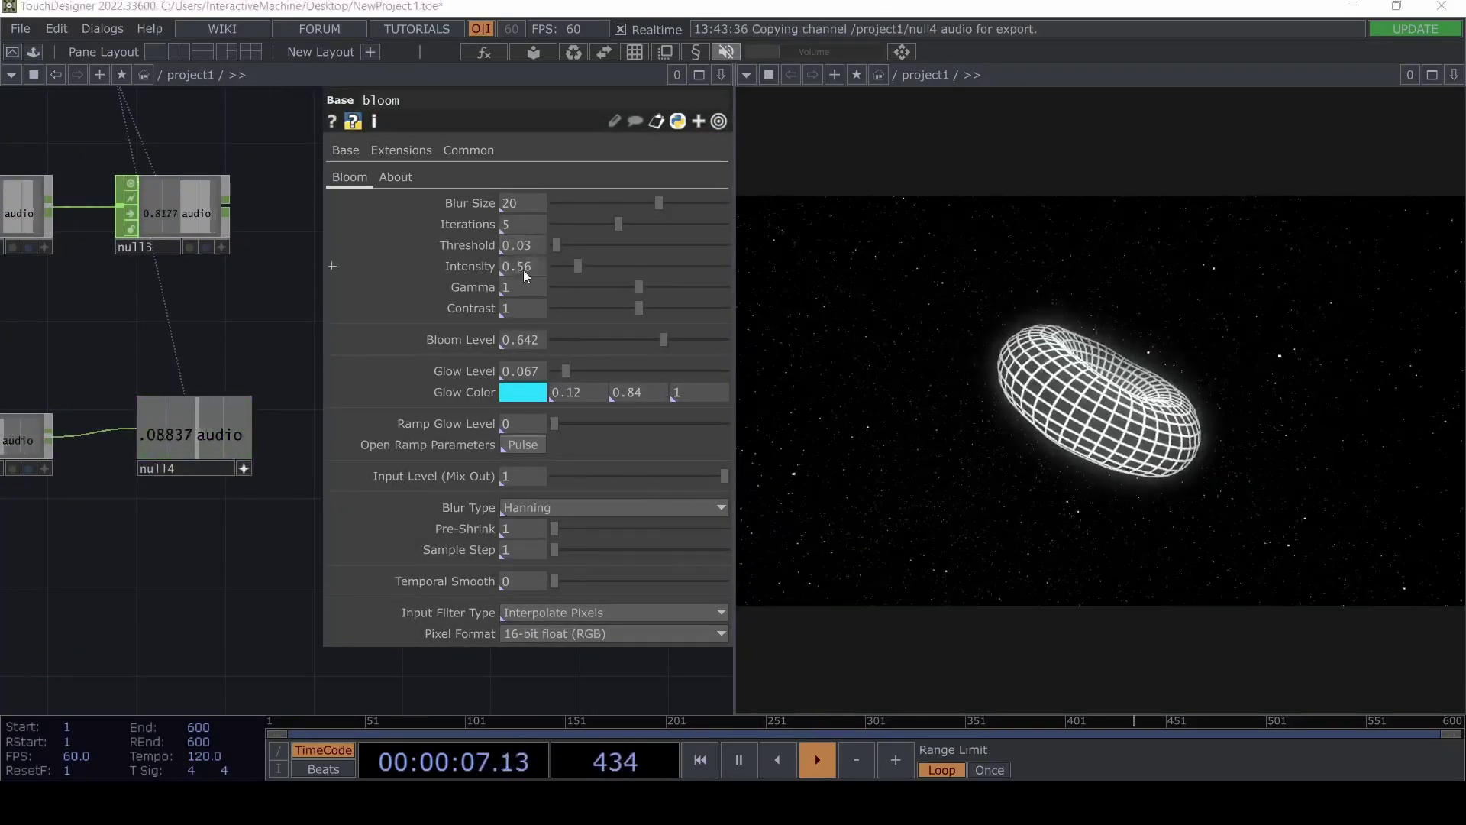
pyautogui.click(530, 262)
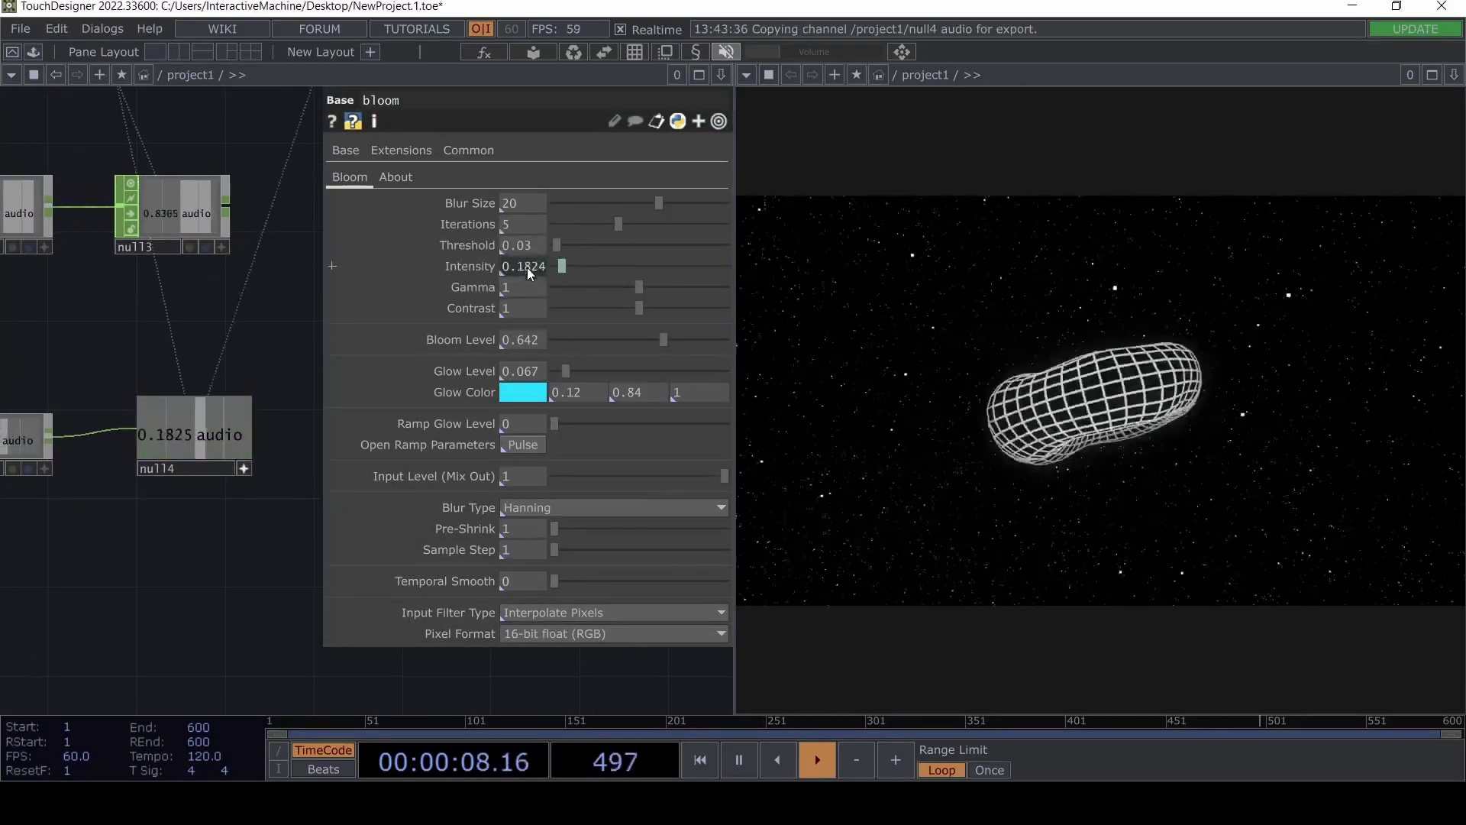
pyautogui.click(245, 468)
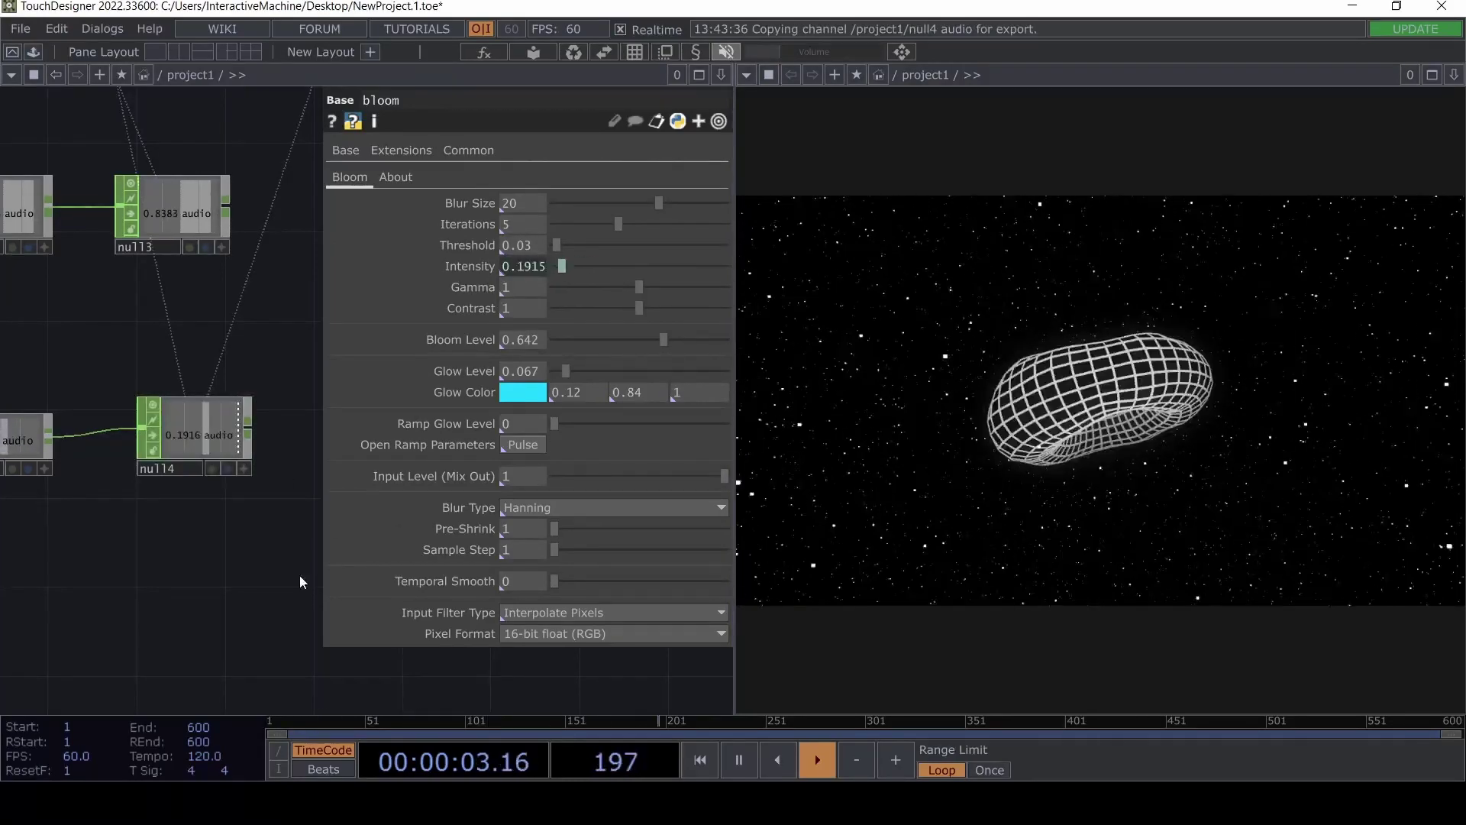
pyautogui.press('p')
# Review the complete node network, including pointtransform1 and limit1, alongside the rendered output.
pyautogui.scroll(-5, 273, 551)
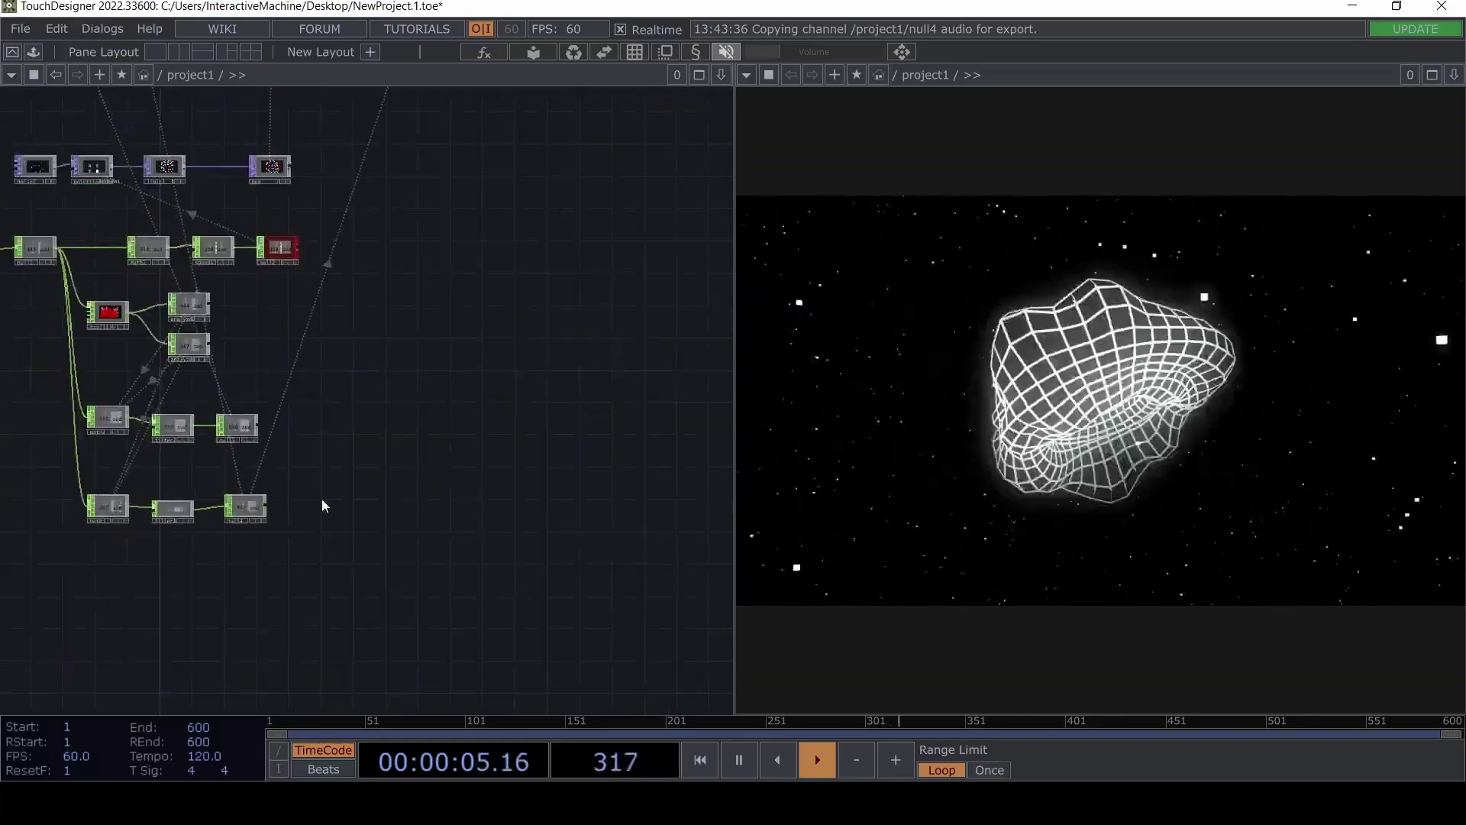
pyautogui.scroll(-2, 376, 433)
pyautogui.moveTo(429, 389); pyautogui.dragTo(465, 492)
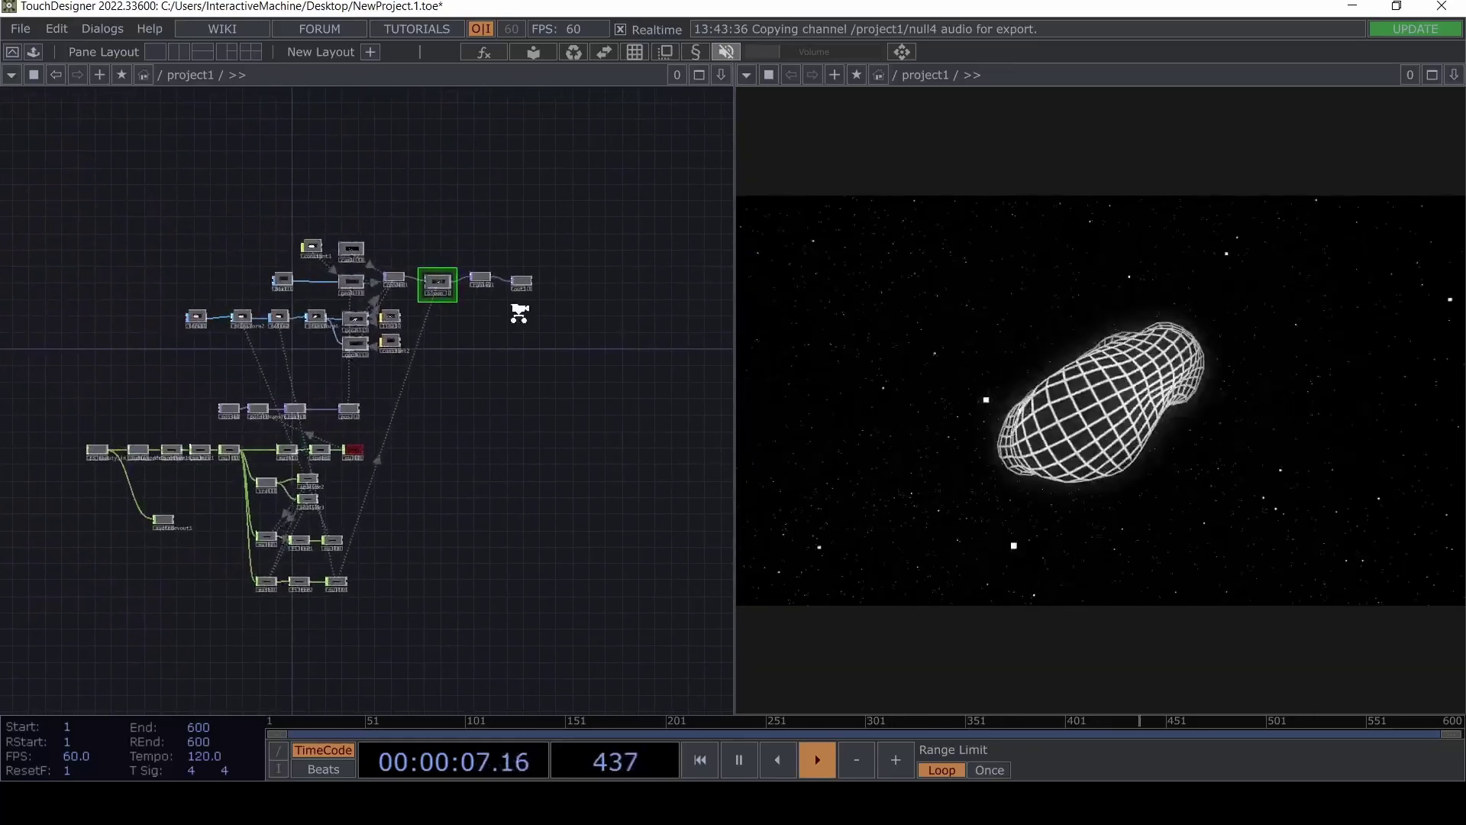
pyautogui.scroll(2, 519, 314)
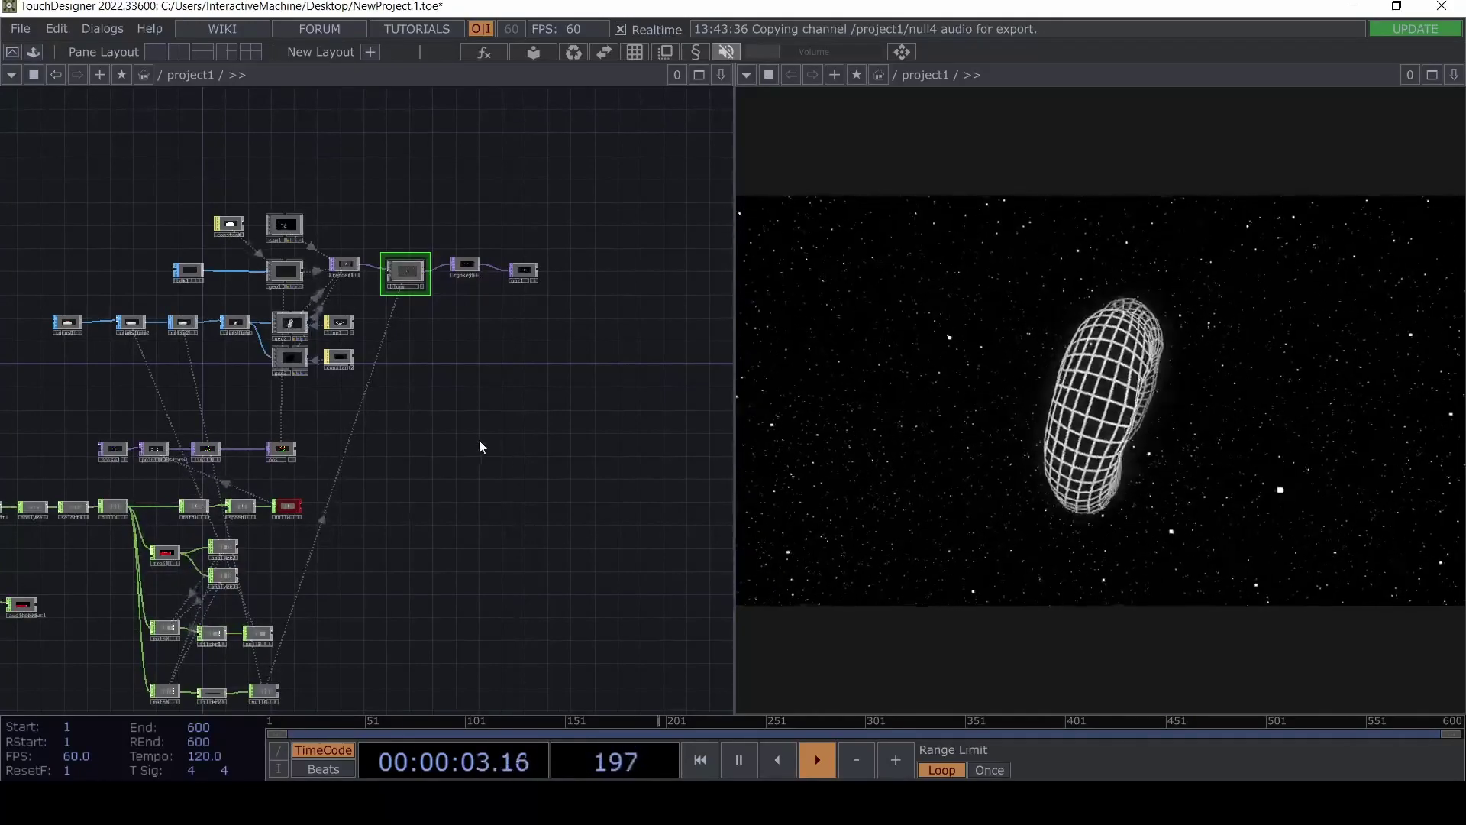
pyautogui.scroll(5, 140, 474)
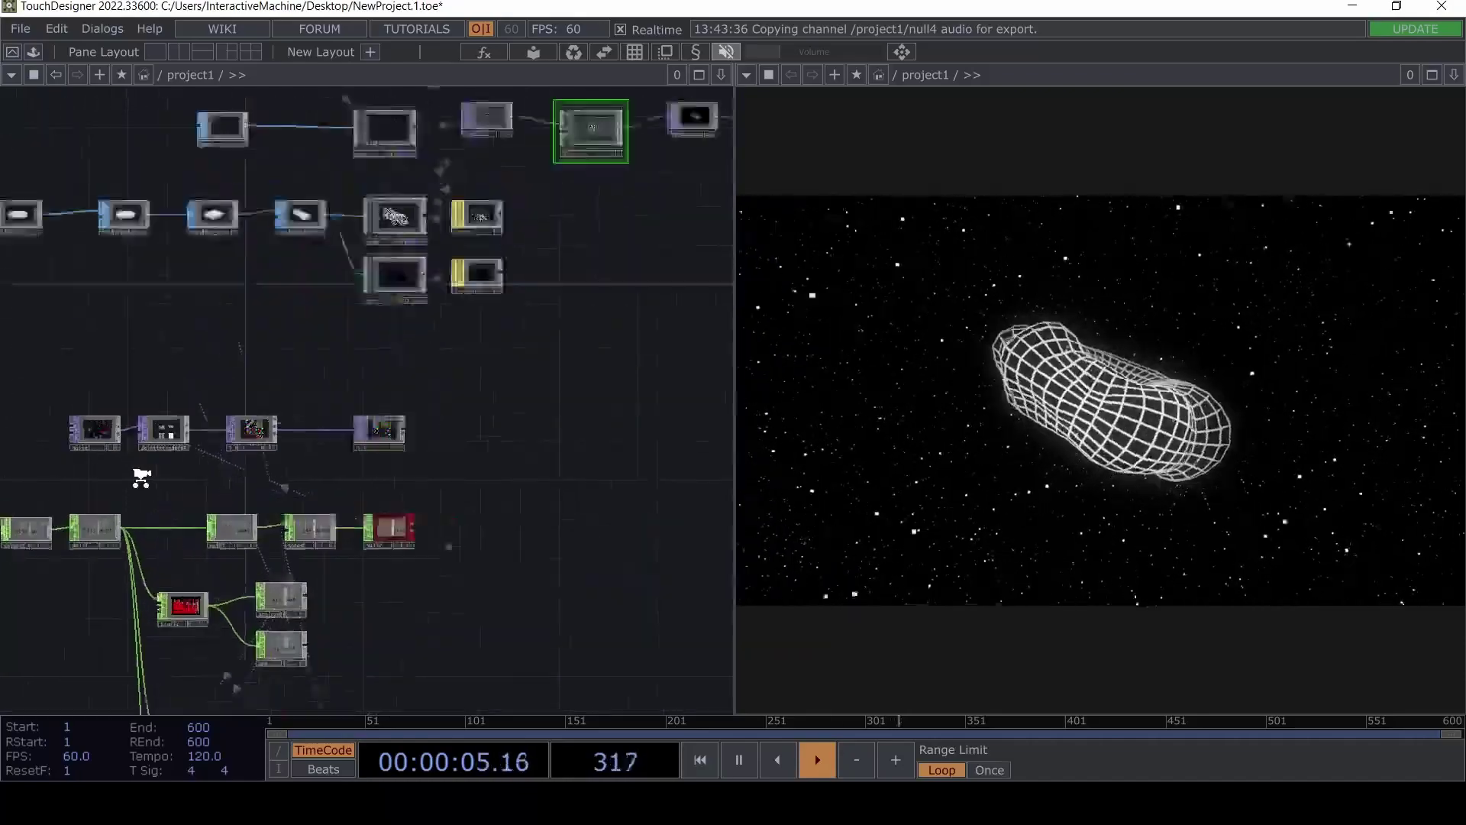
pyautogui.scroll(4, 161, 425)
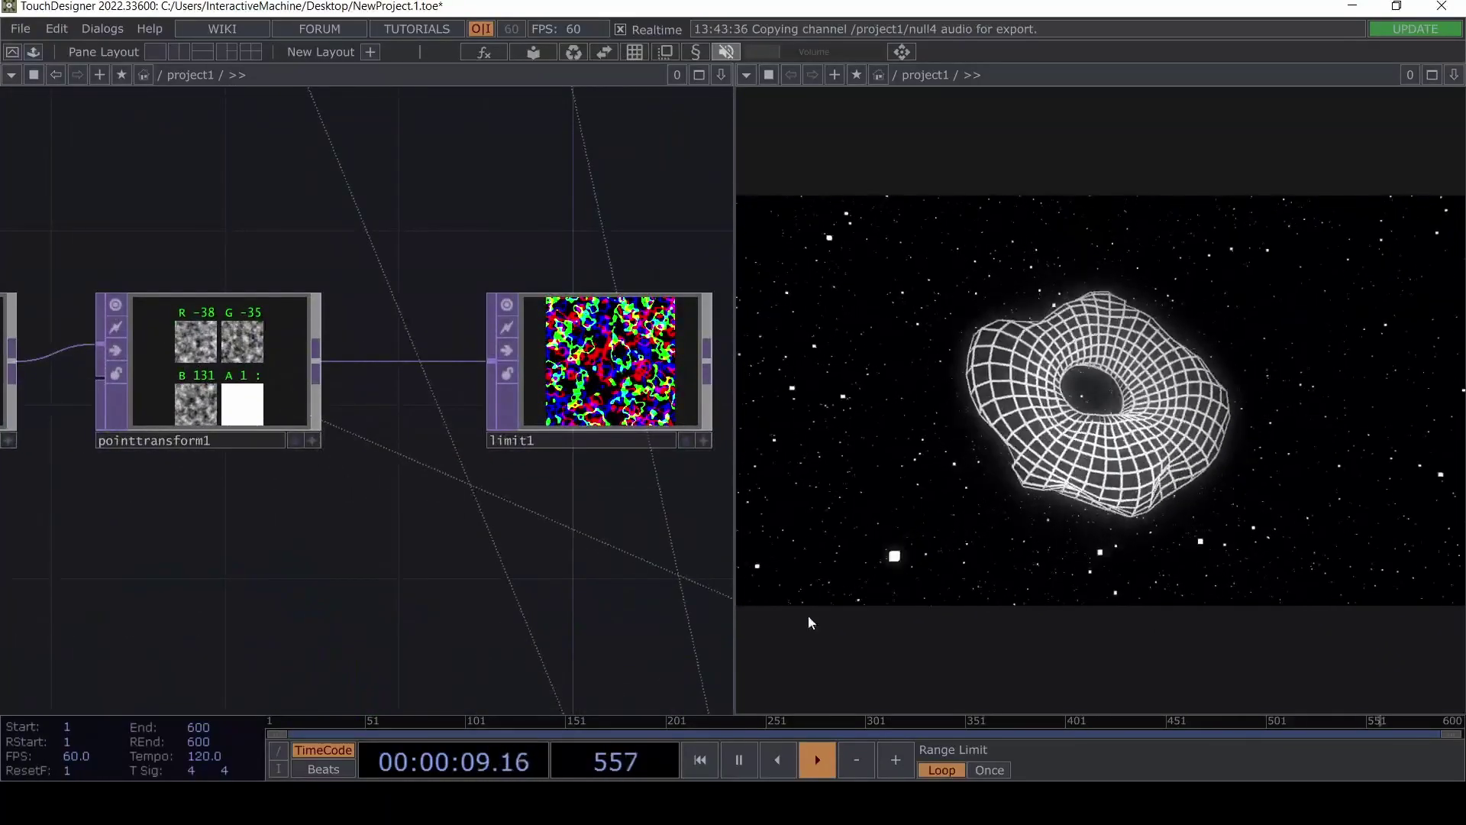
pyautogui.scroll(-8, 376, 576)
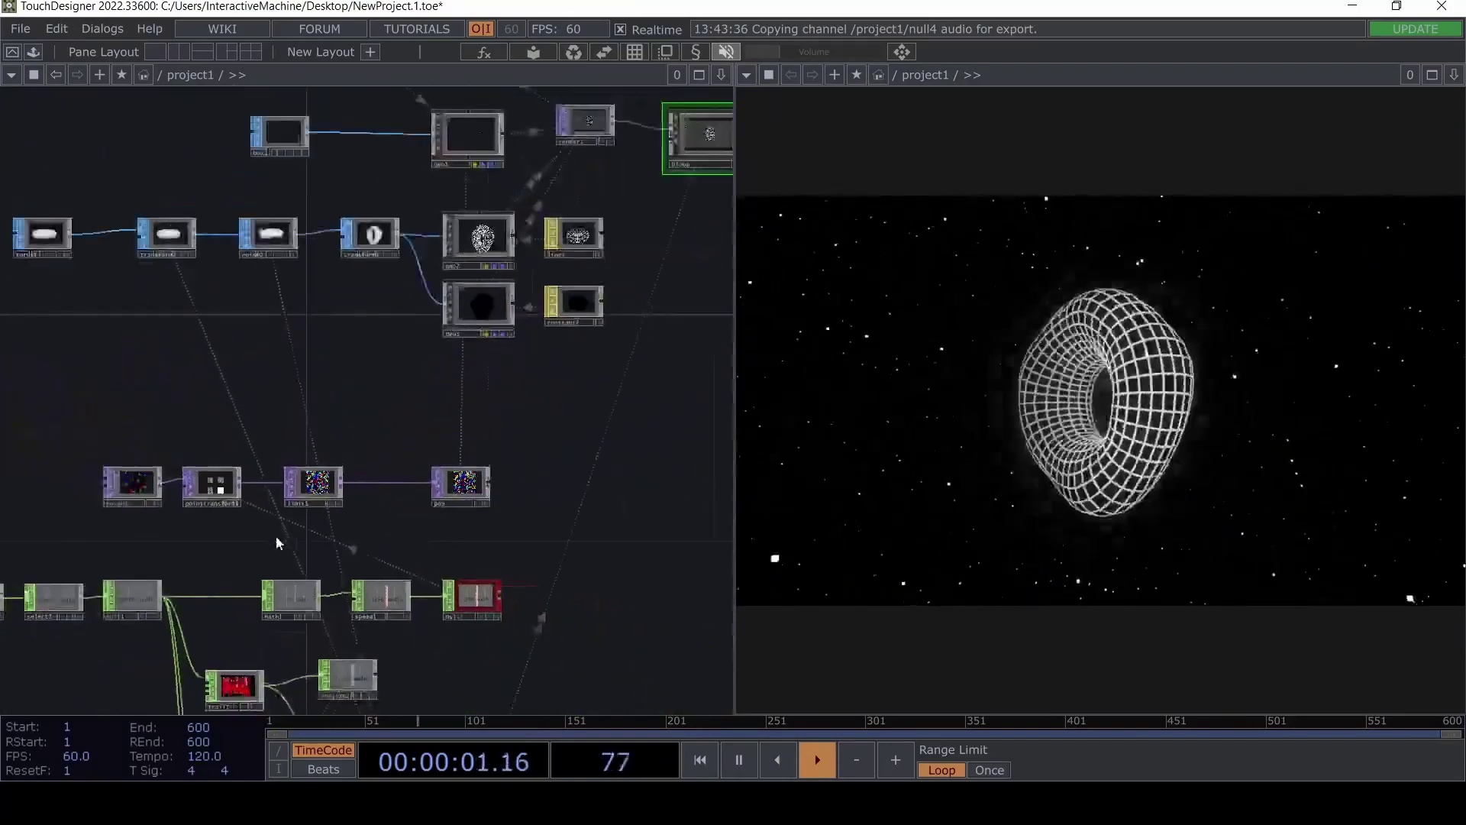
pyautogui.moveTo(593, 461); pyautogui.dragTo(512, 309)
pyautogui.scroll(-3, 511, 304)
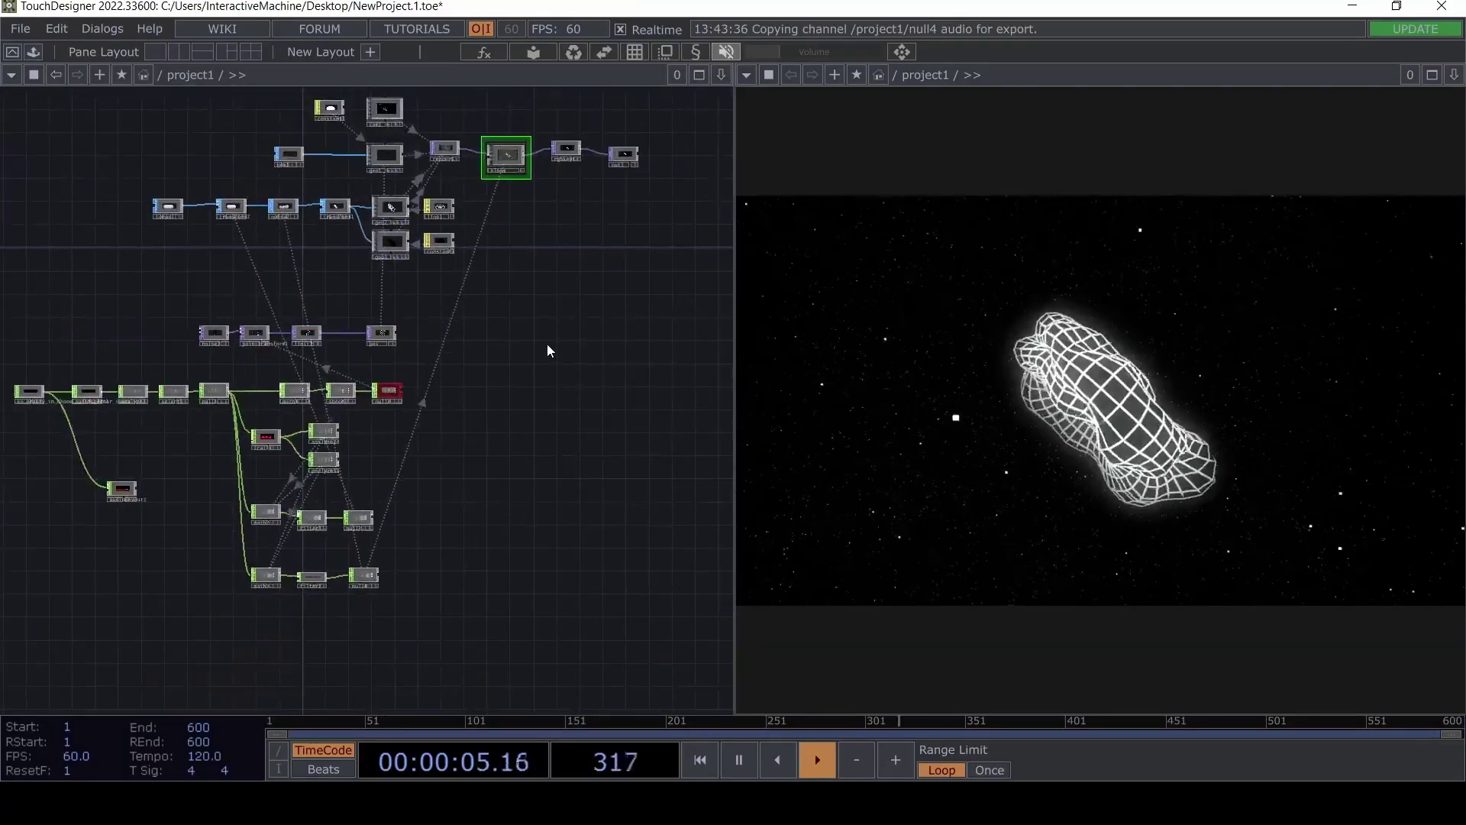